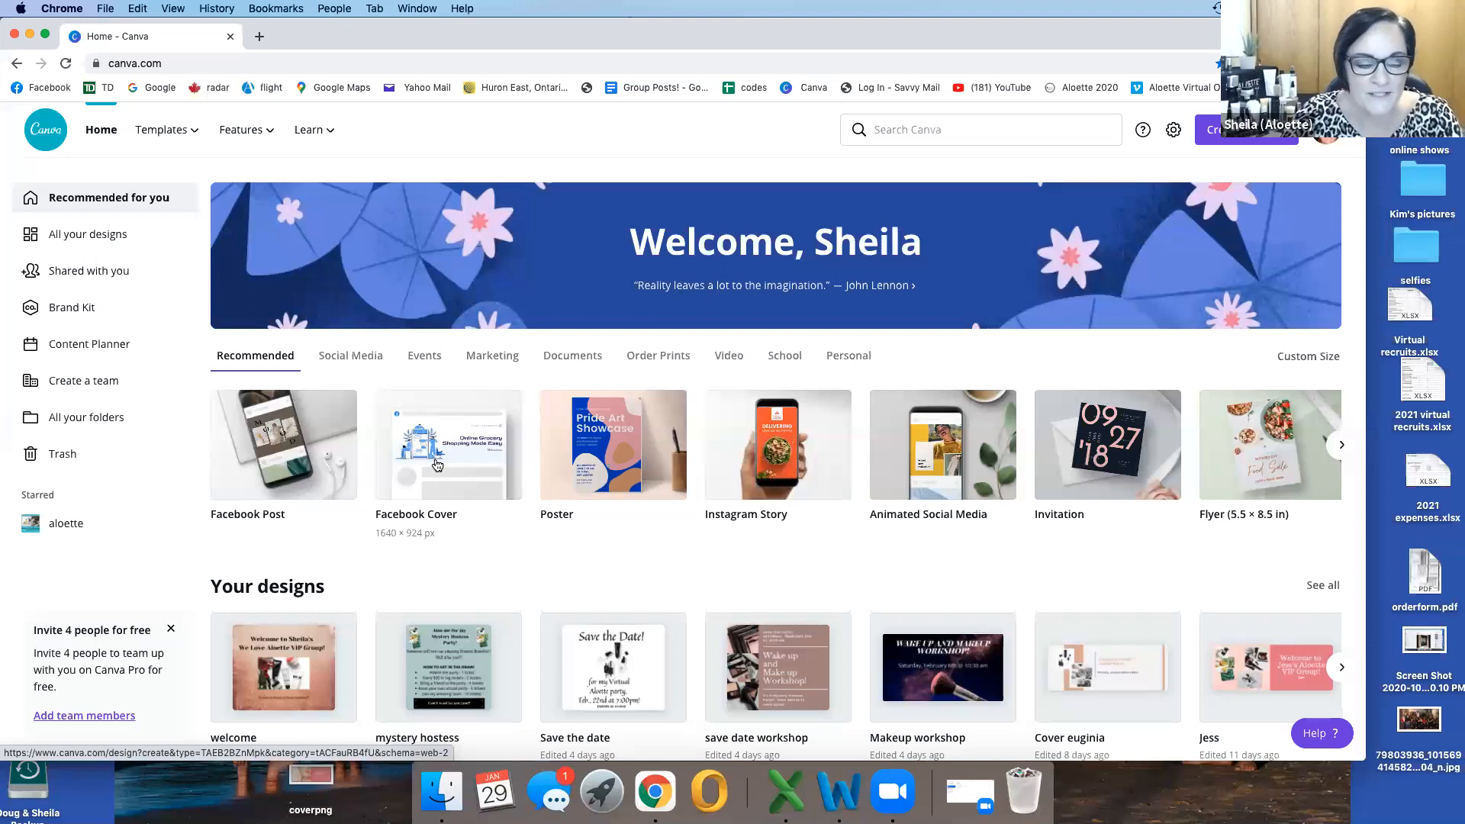
Step: Open the "welcome" Facebook post from the recent designs to view it, and return to the home page
scroll(321, 473, down, 3)
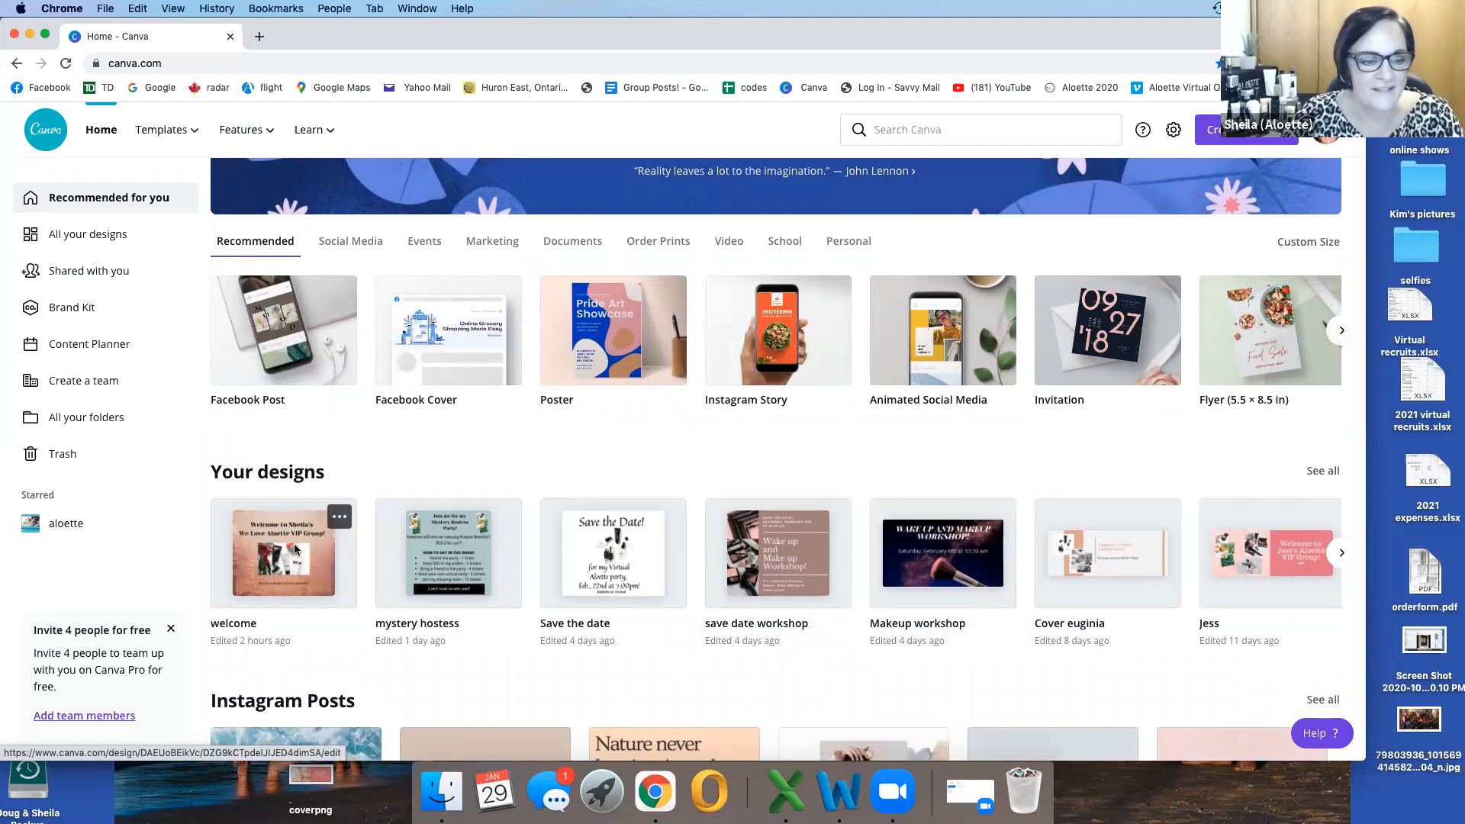
click(295, 550)
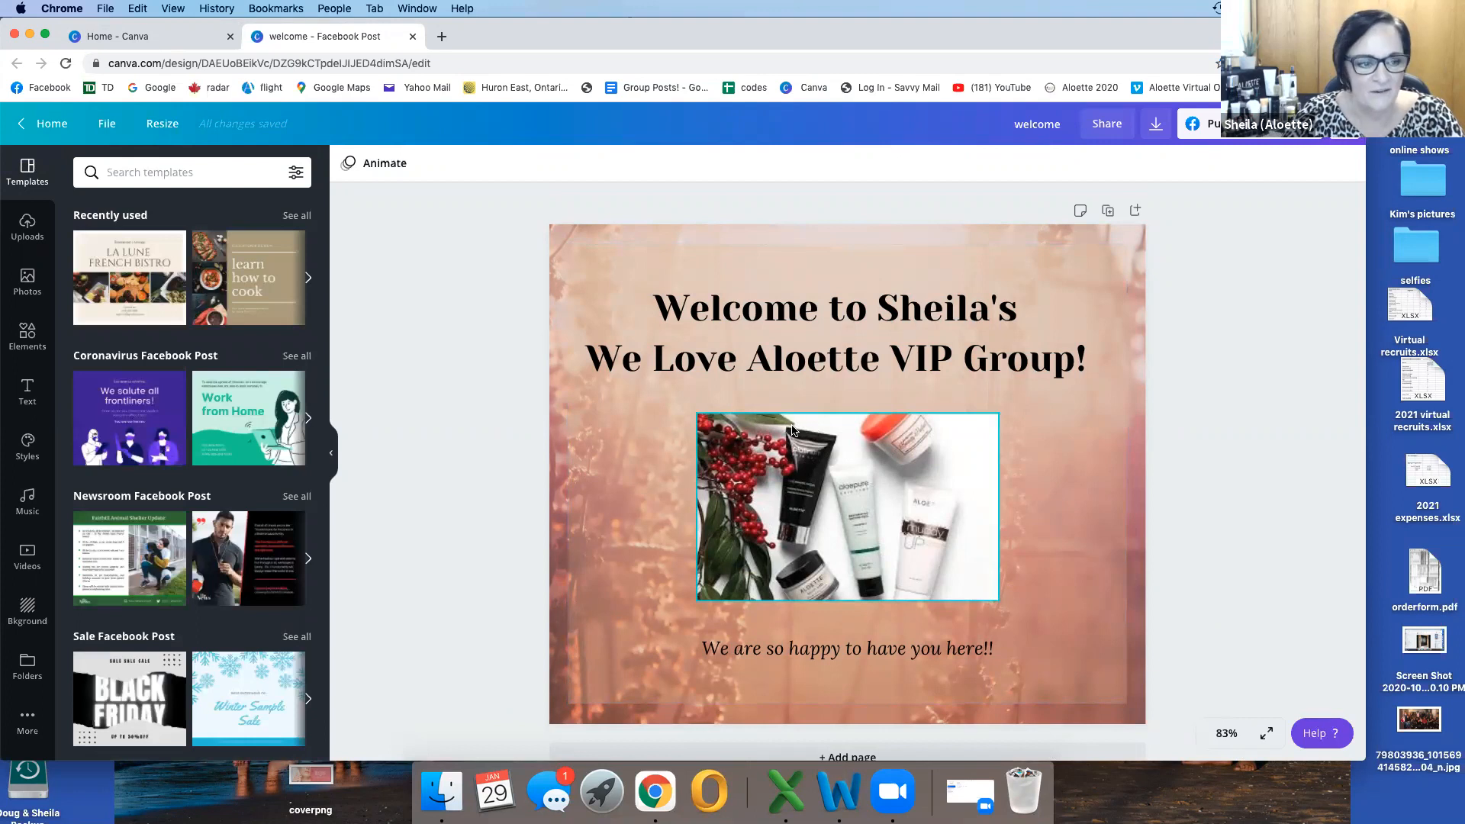
click(43, 122)
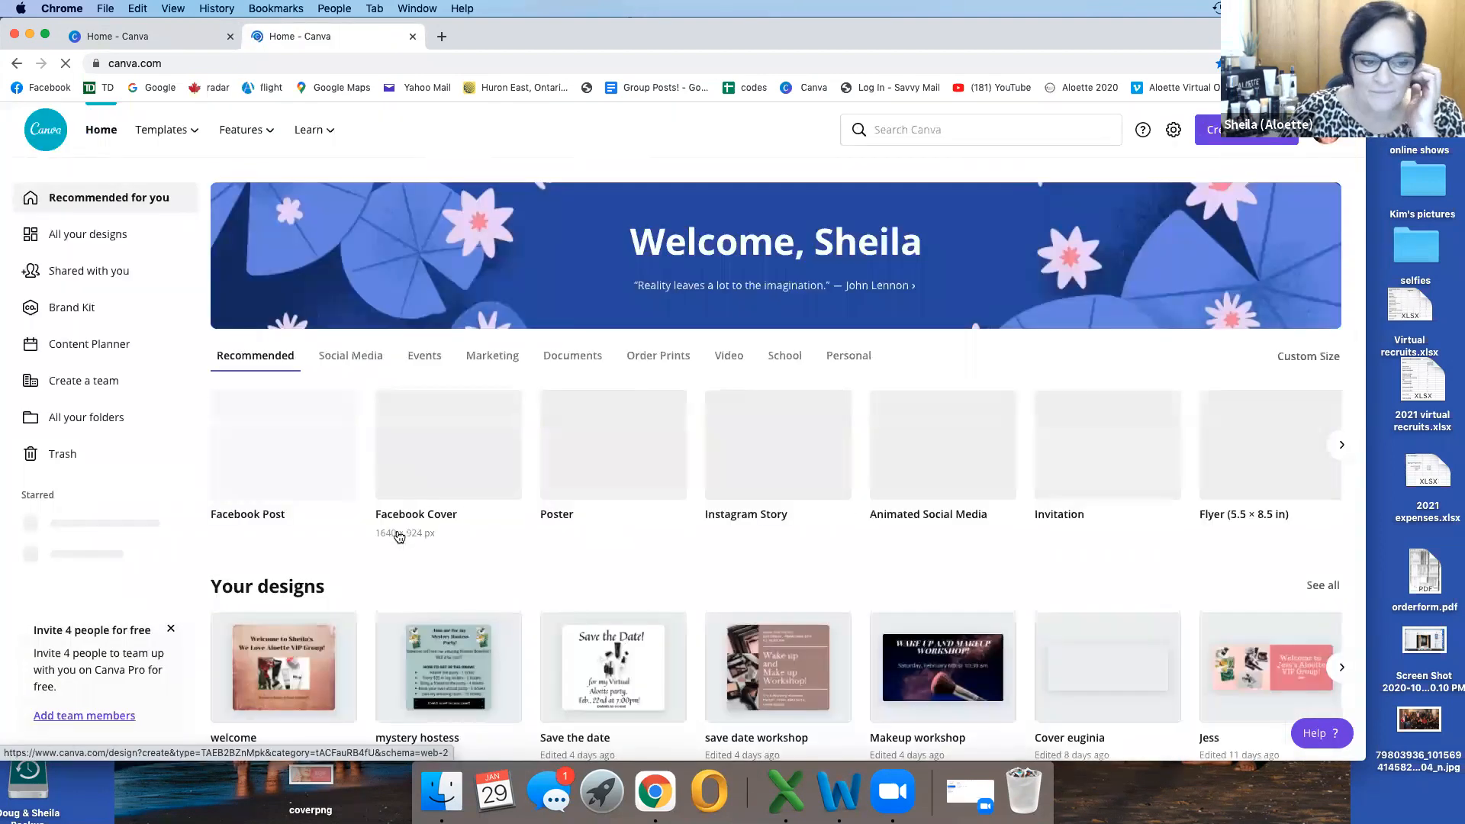
Step: Open the virtual Aloette party Facebook cover that was edited 8 days ago from the recent designs
scroll(409, 555, down, 1)
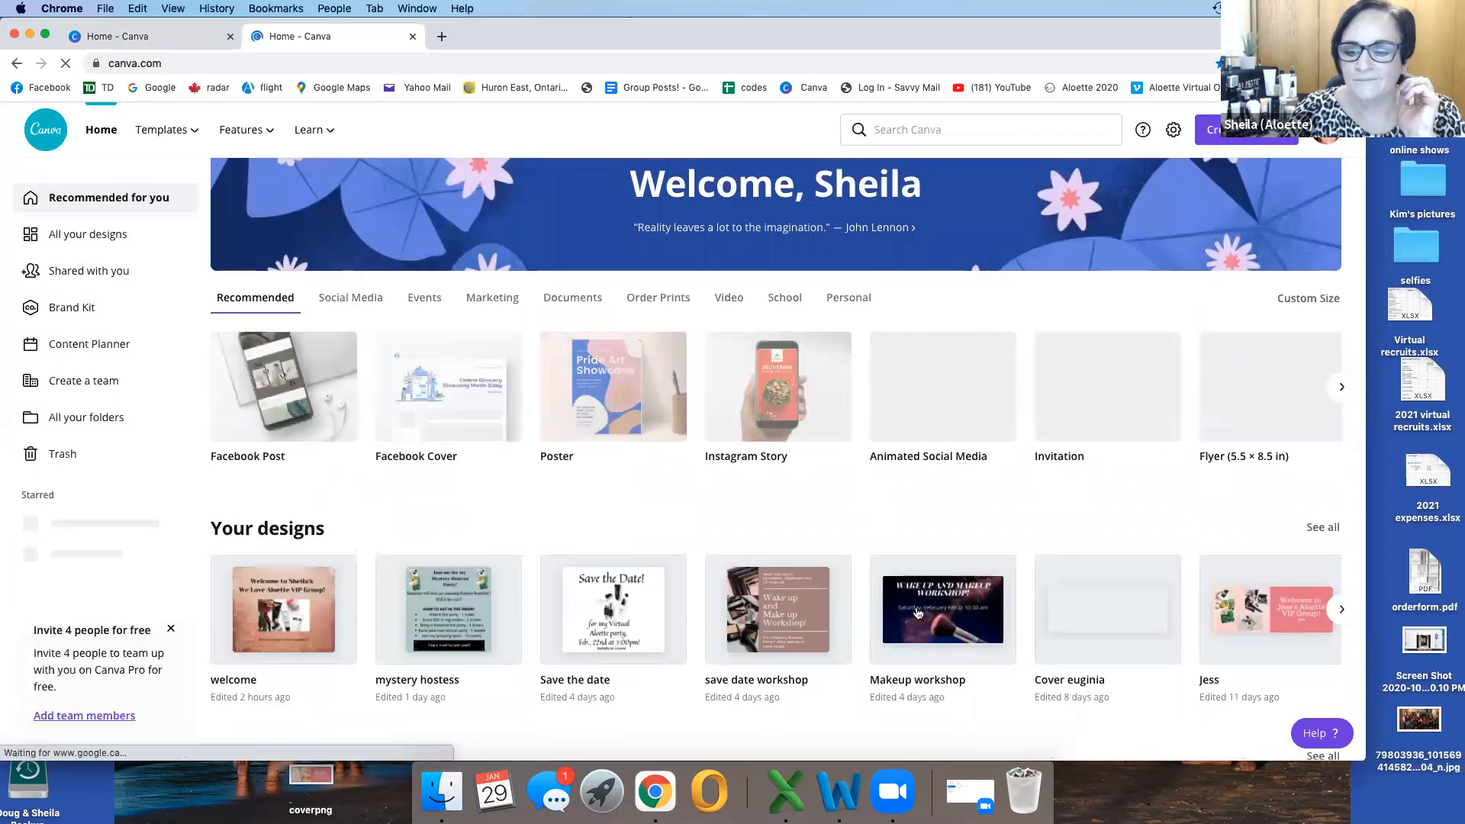
scroll(1114, 608, right, 3)
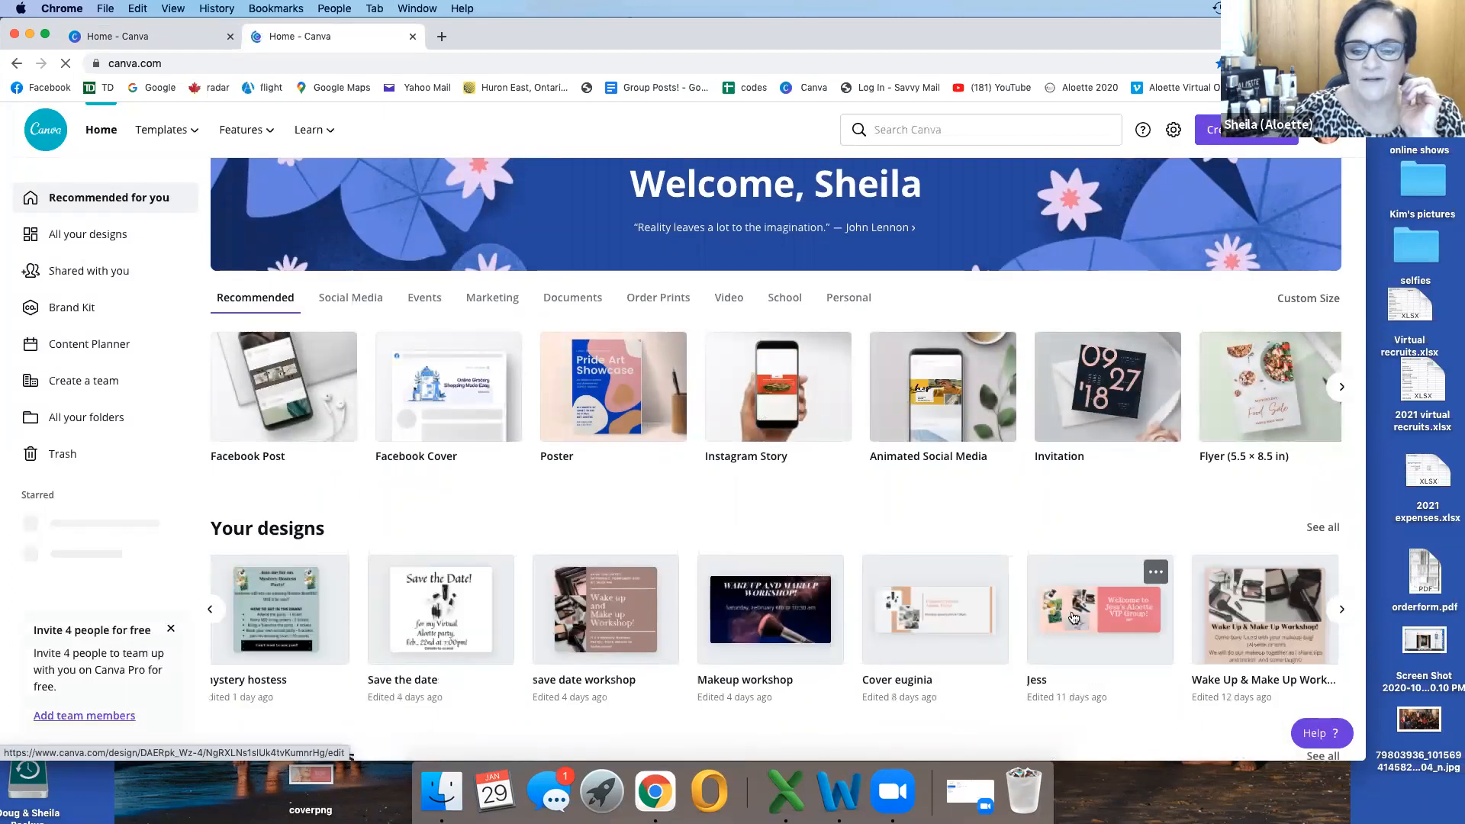
click(950, 622)
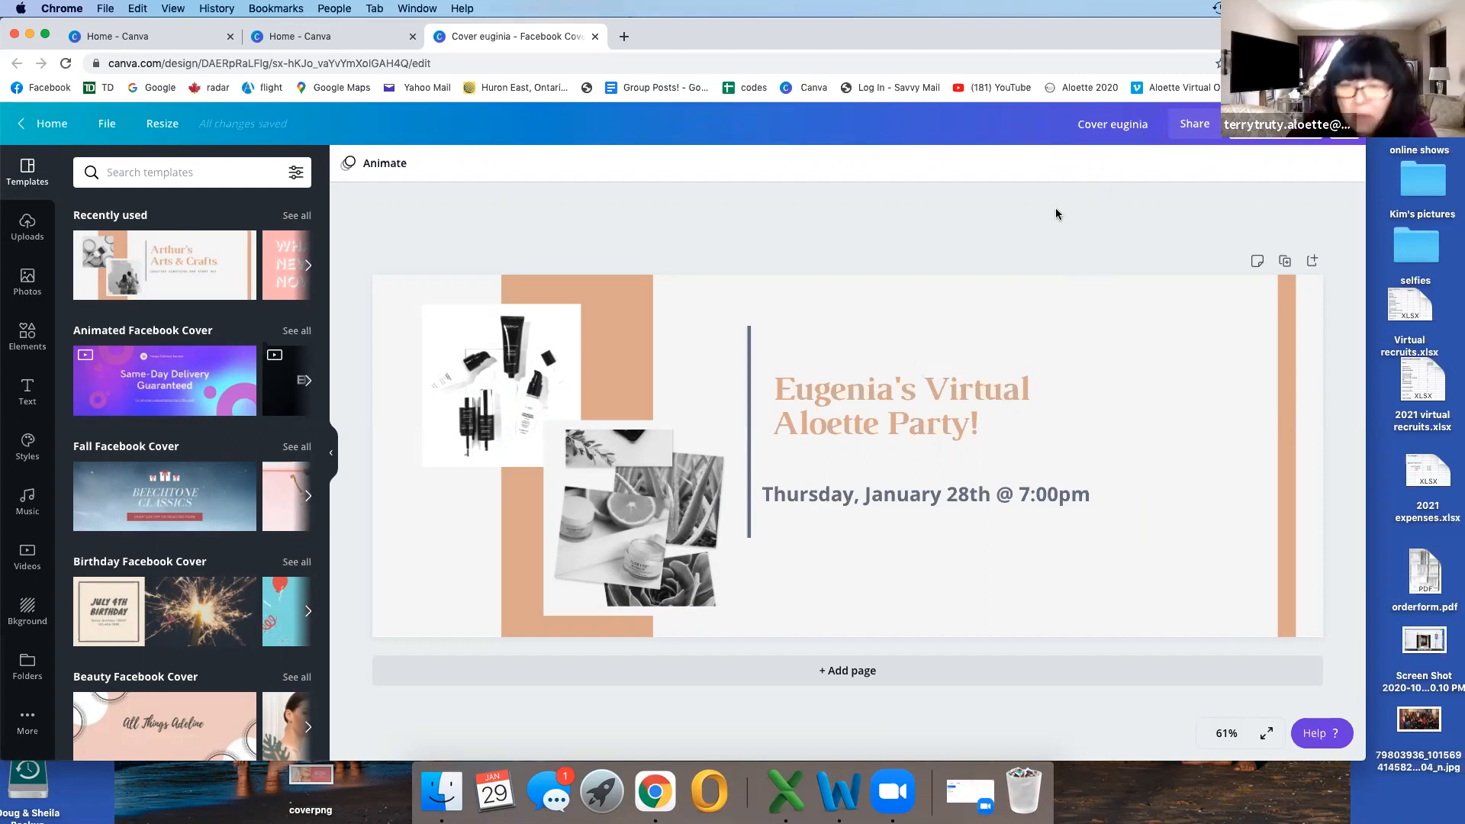
Step: Replace the host's name in the "Virtual Aloette Party!" heading with the new host's first name
click(863, 401)
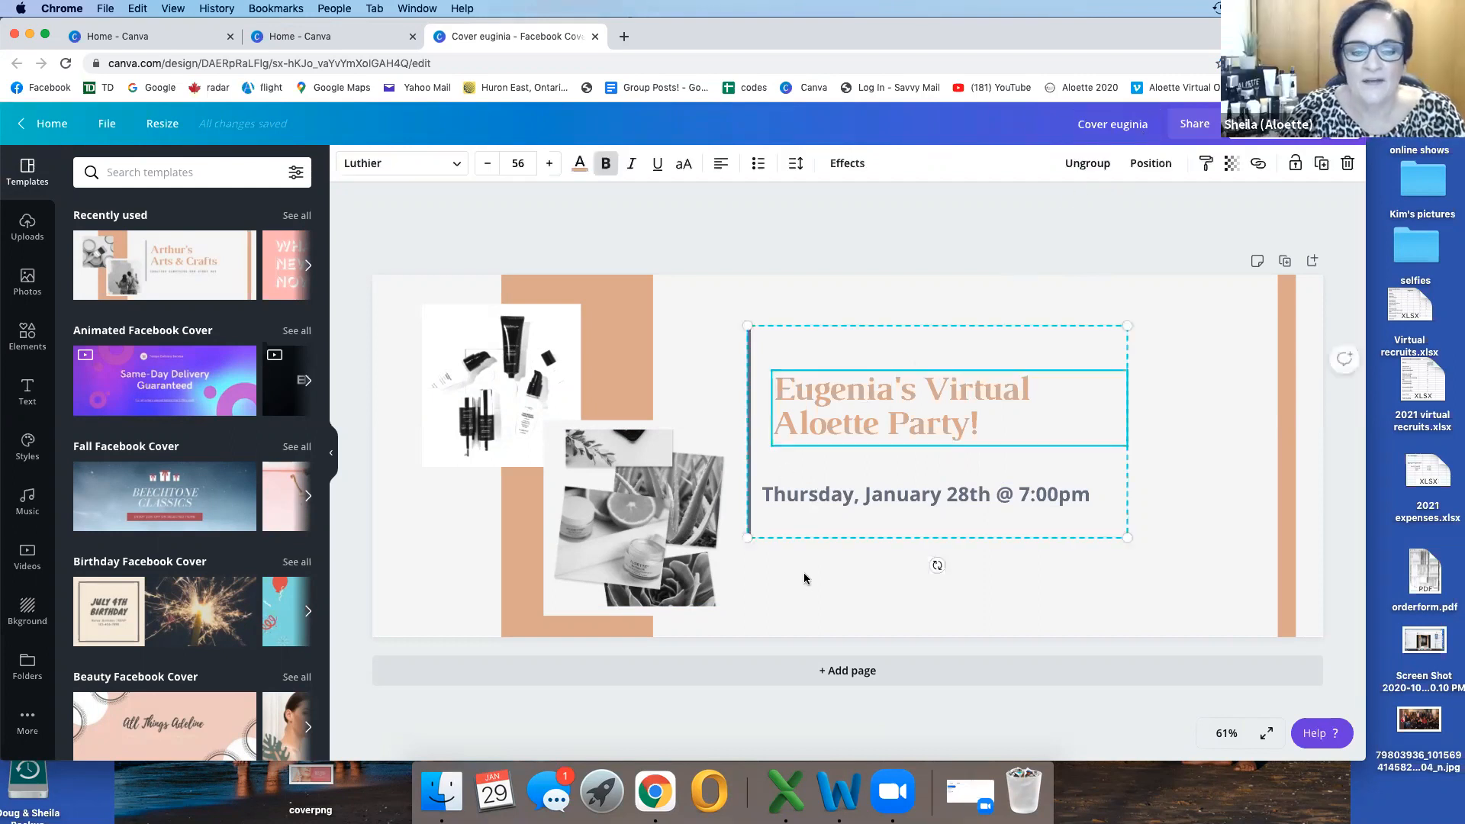
click(893, 389)
key(BackSpace)
key(BackSpace)
key(BackSpace)
key(BackSpace)
key(BackSpace)
key(BackSpace)
key(BackSpace)
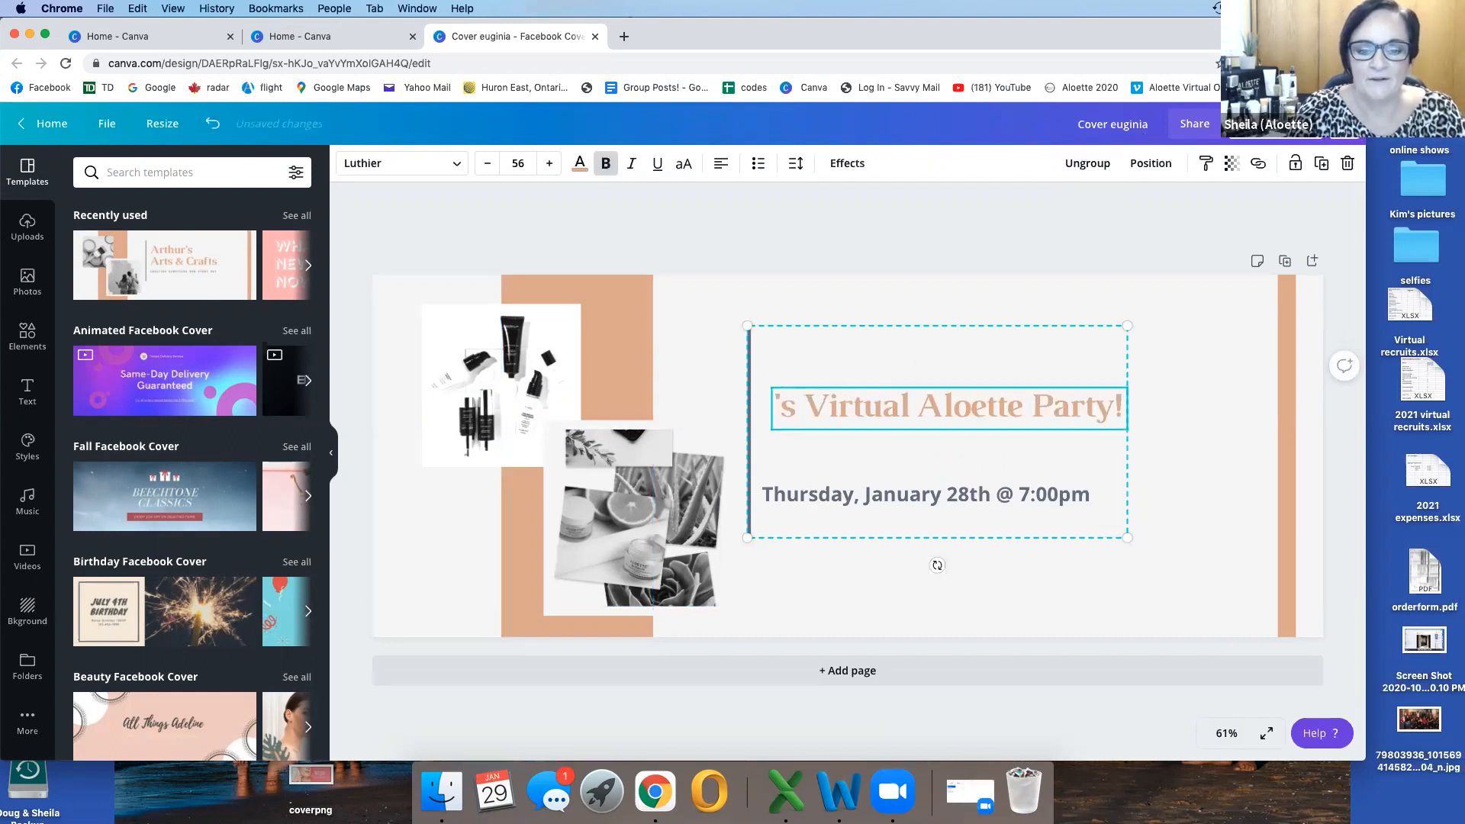
text(Mary)
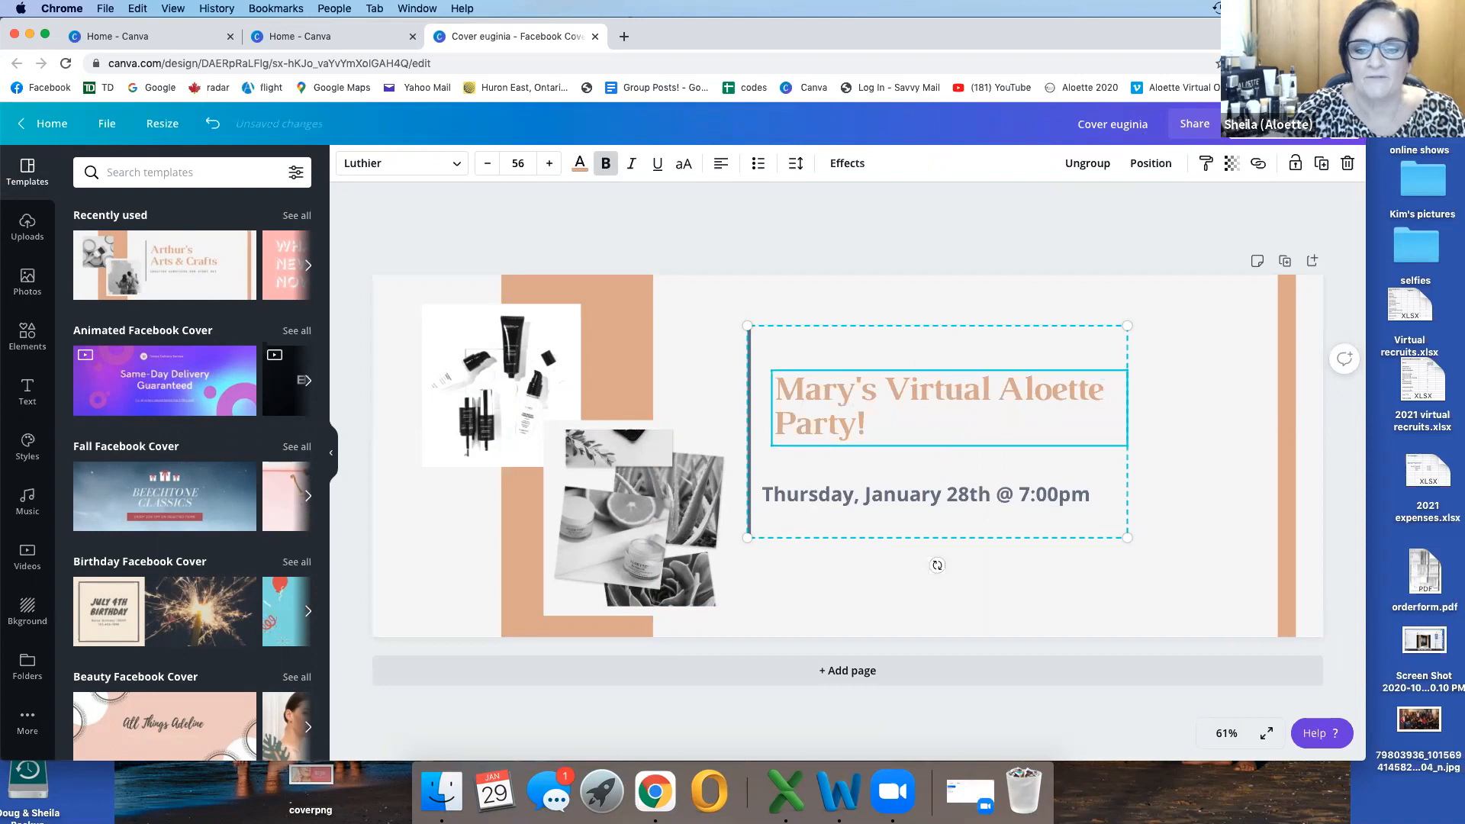
click(901, 502)
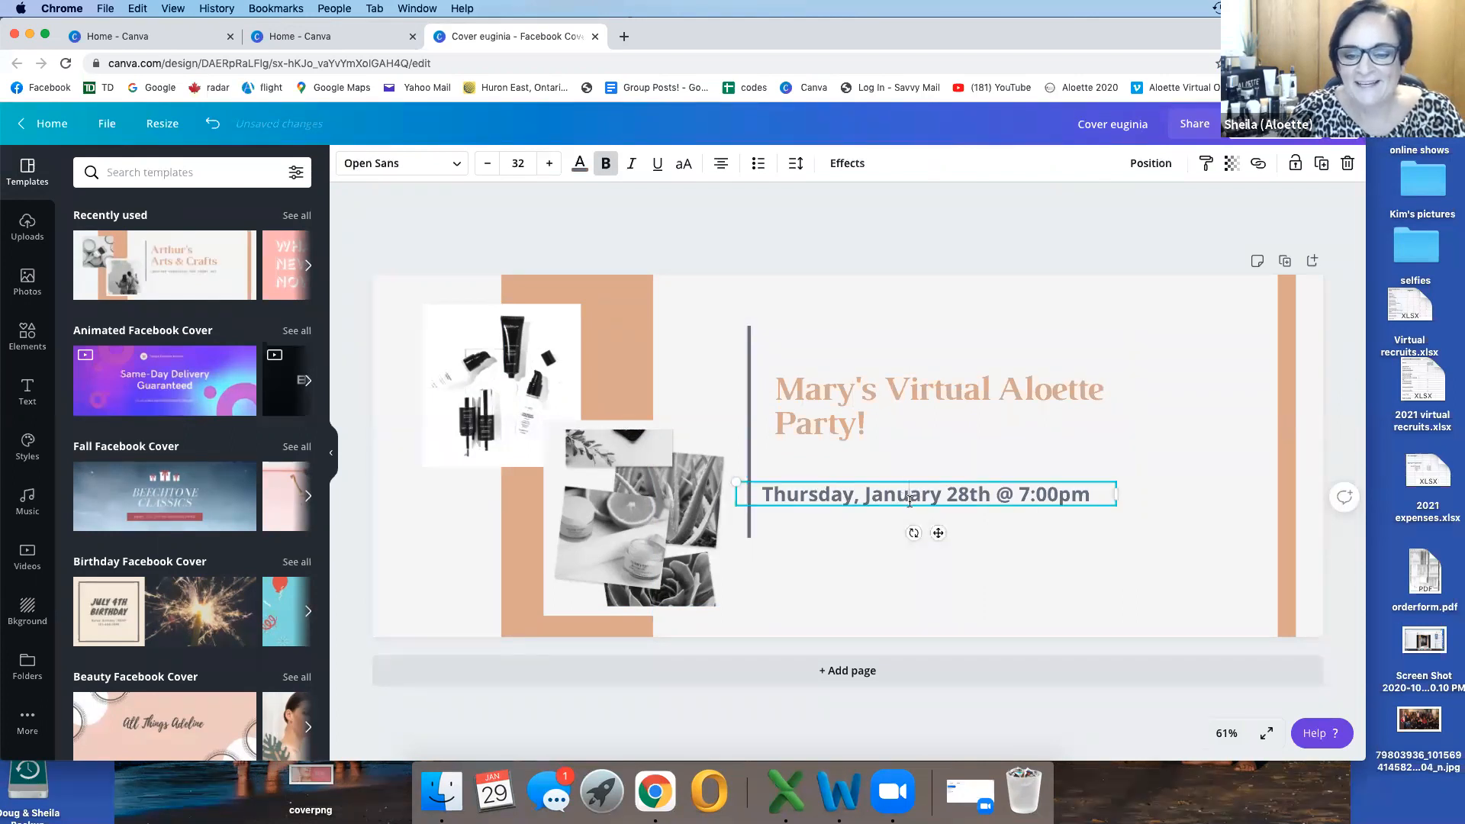
Step: Rename the design to "Cover" followed by the new host's first name
click(1137, 124)
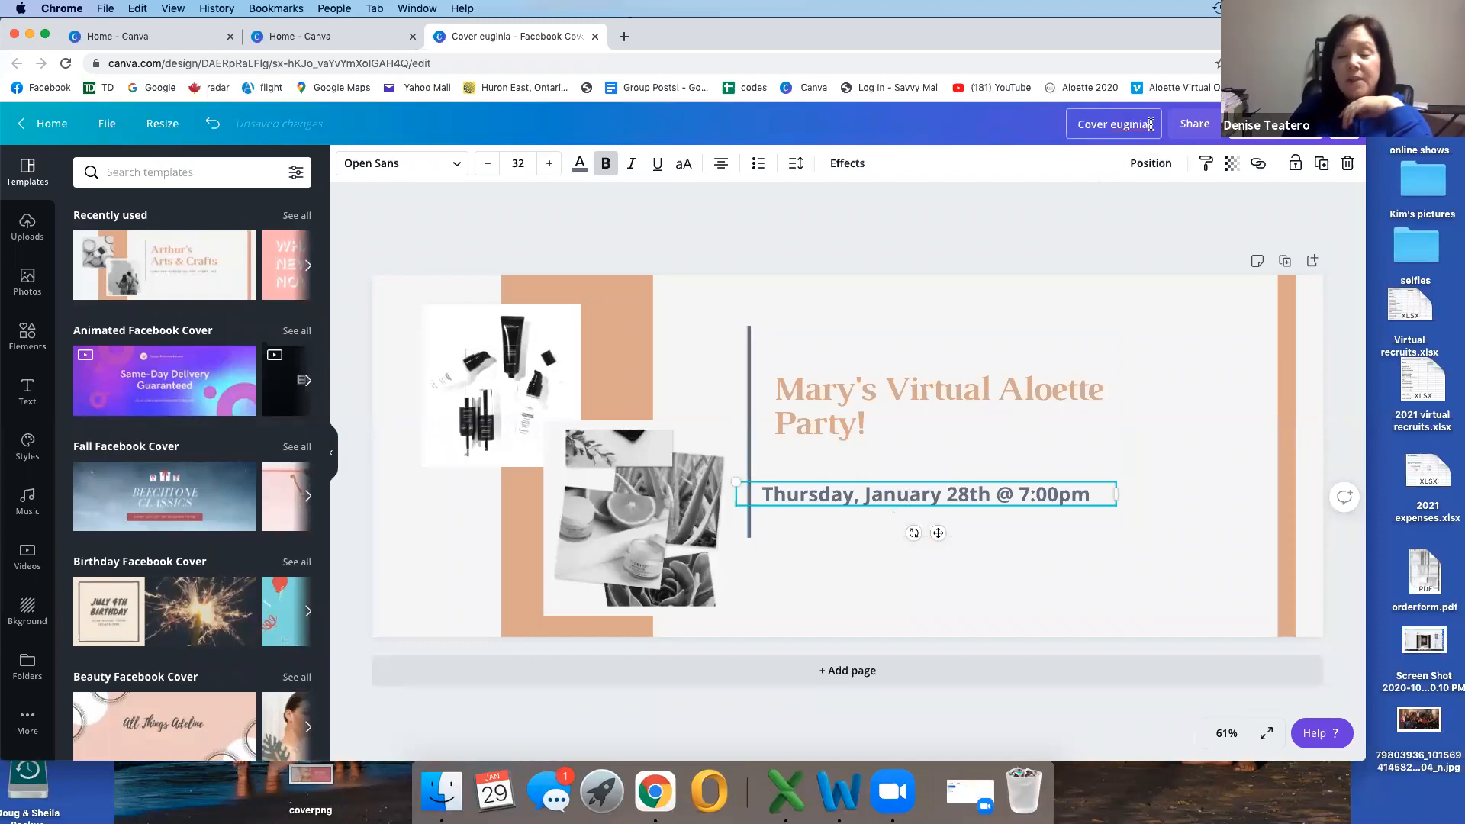
key(BackSpace)
key(BackSpace)
key(BackSpace)
key(BackSpace)
key(BackSpace)
key(BackSpace)
key(BackSpace)
key(BackSpace)
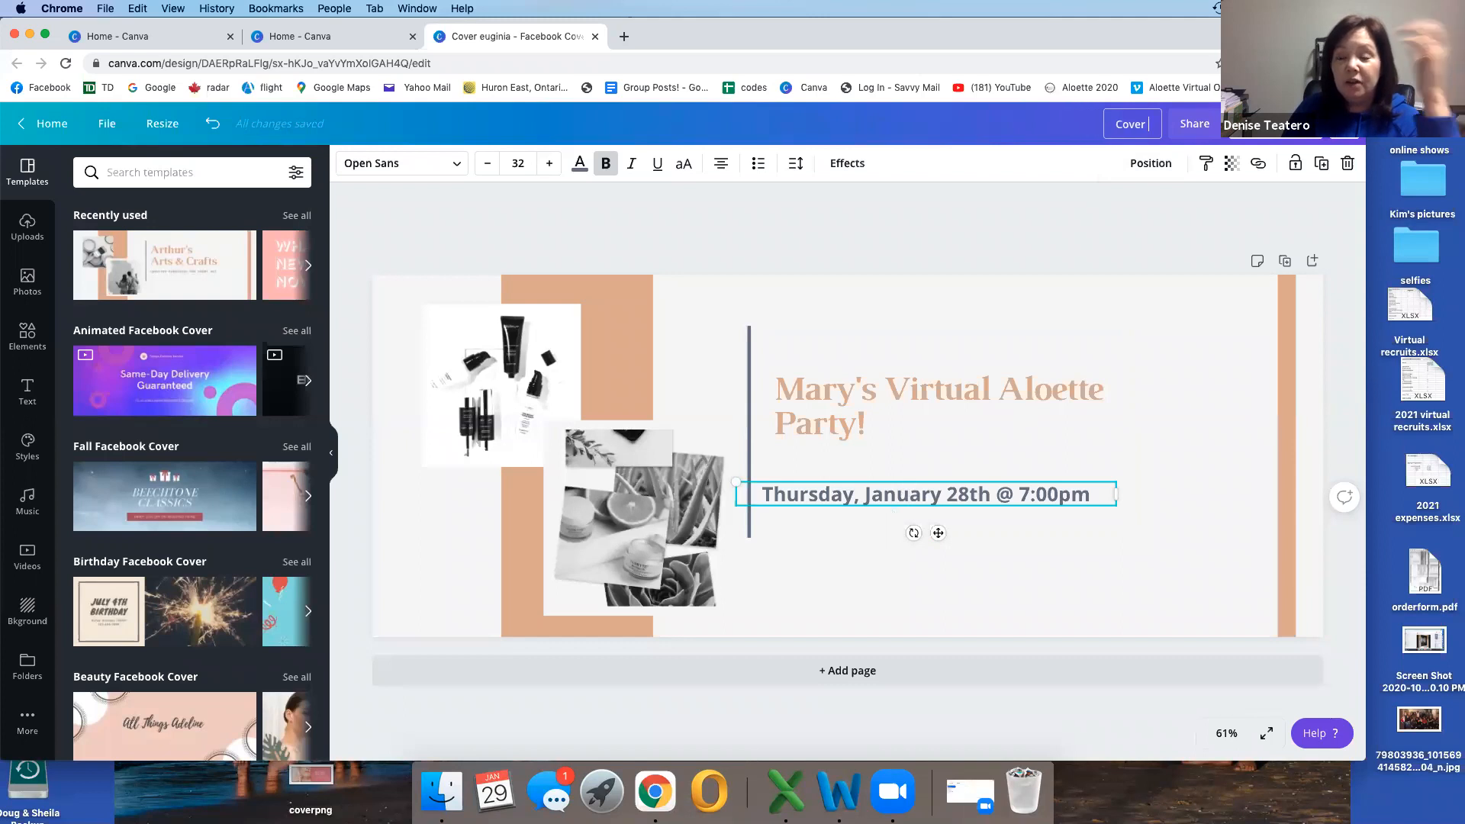
text(Mary)
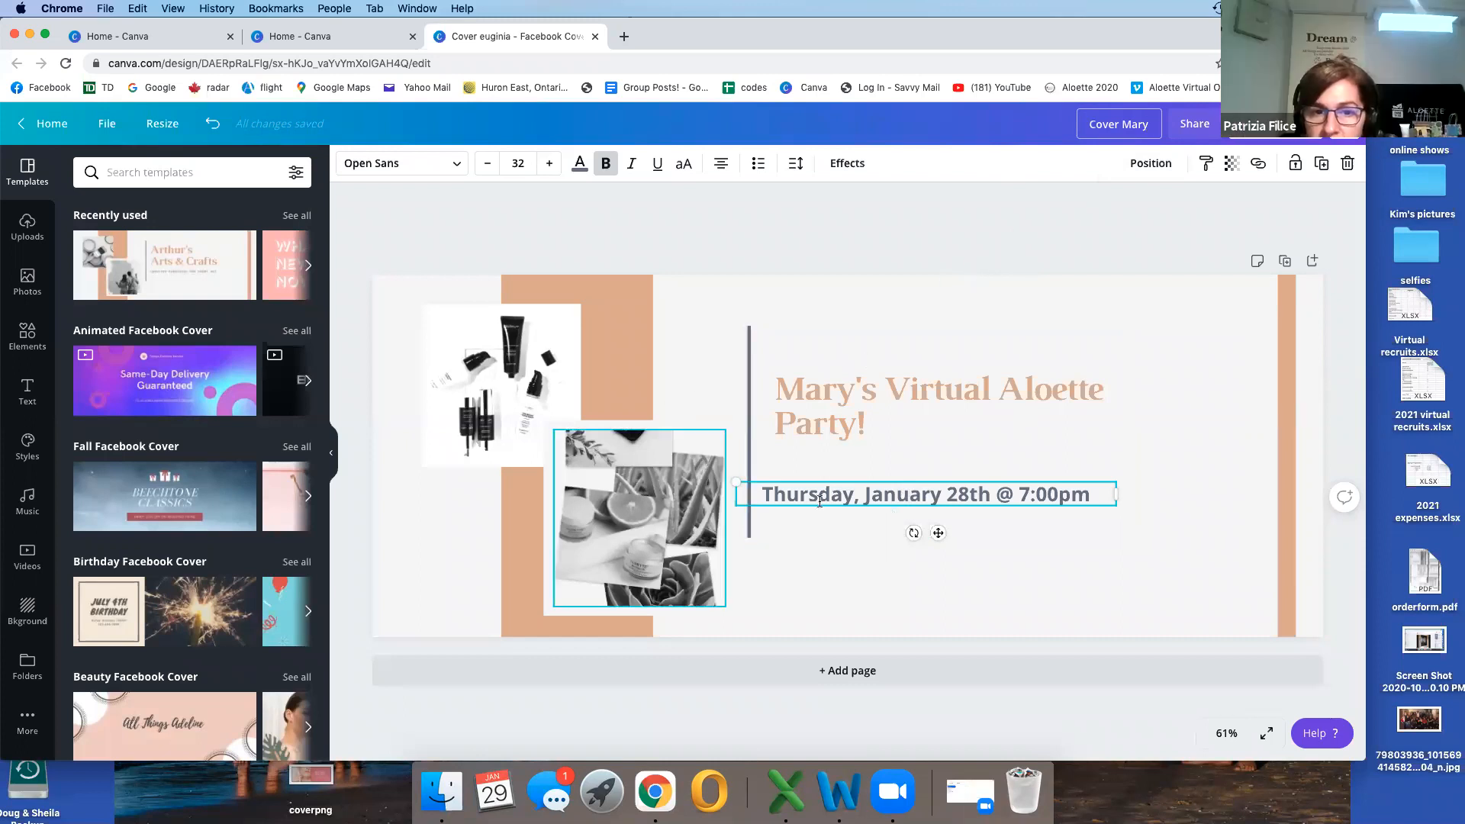
Step: Delete all the text of the date and time line beneath the heading
click(949, 494)
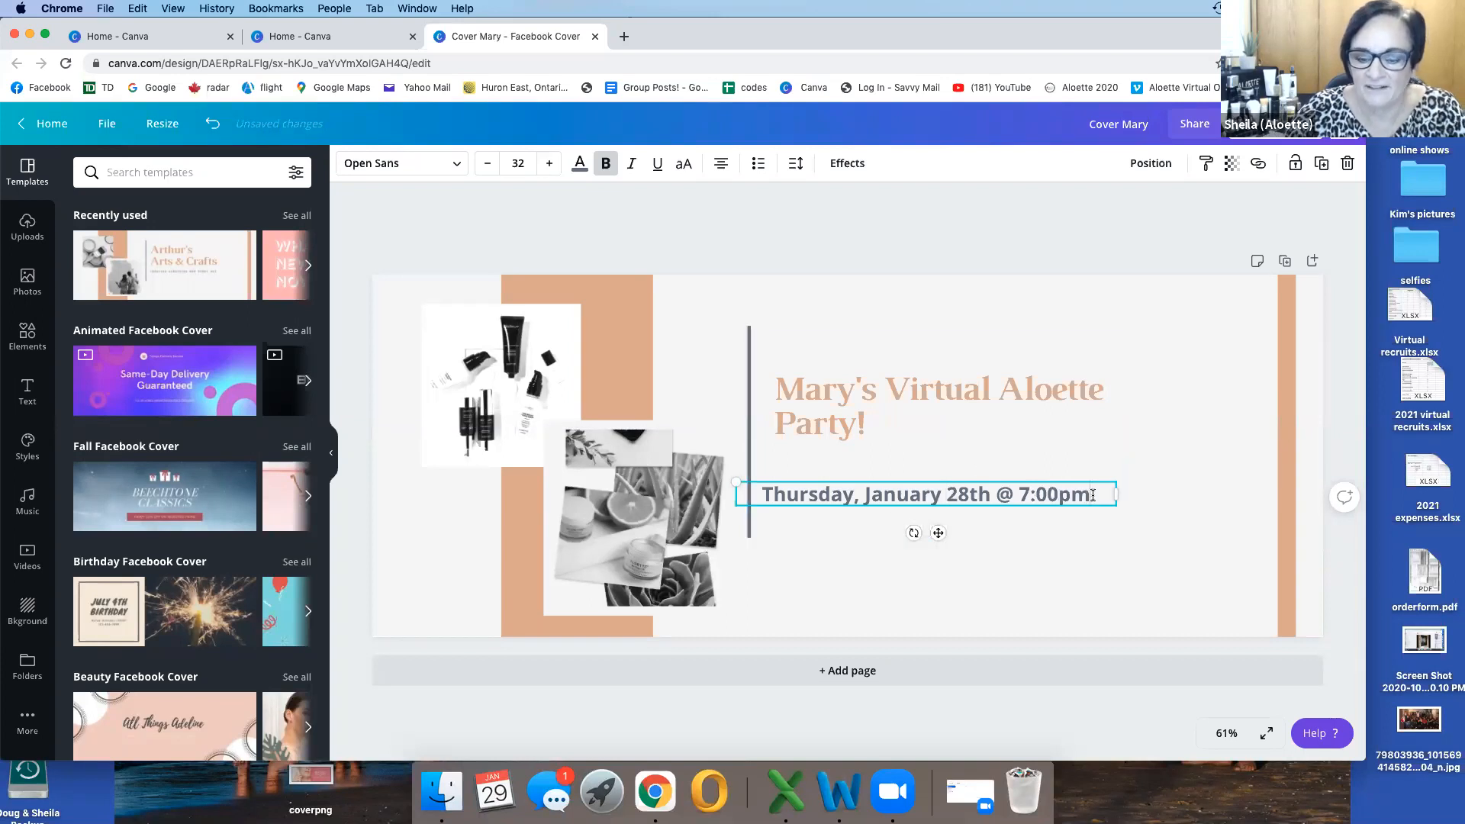
key(BackSpace)
key(BackSpace)
key(BackSpace)
key(BackSpace)
key(BackSpace)
key(BackSpace)
key(BackSpace)
key(BackSpace)
key(BackSpace)
key(BackSpace)
key(BackSpace)
key(BackSpace)
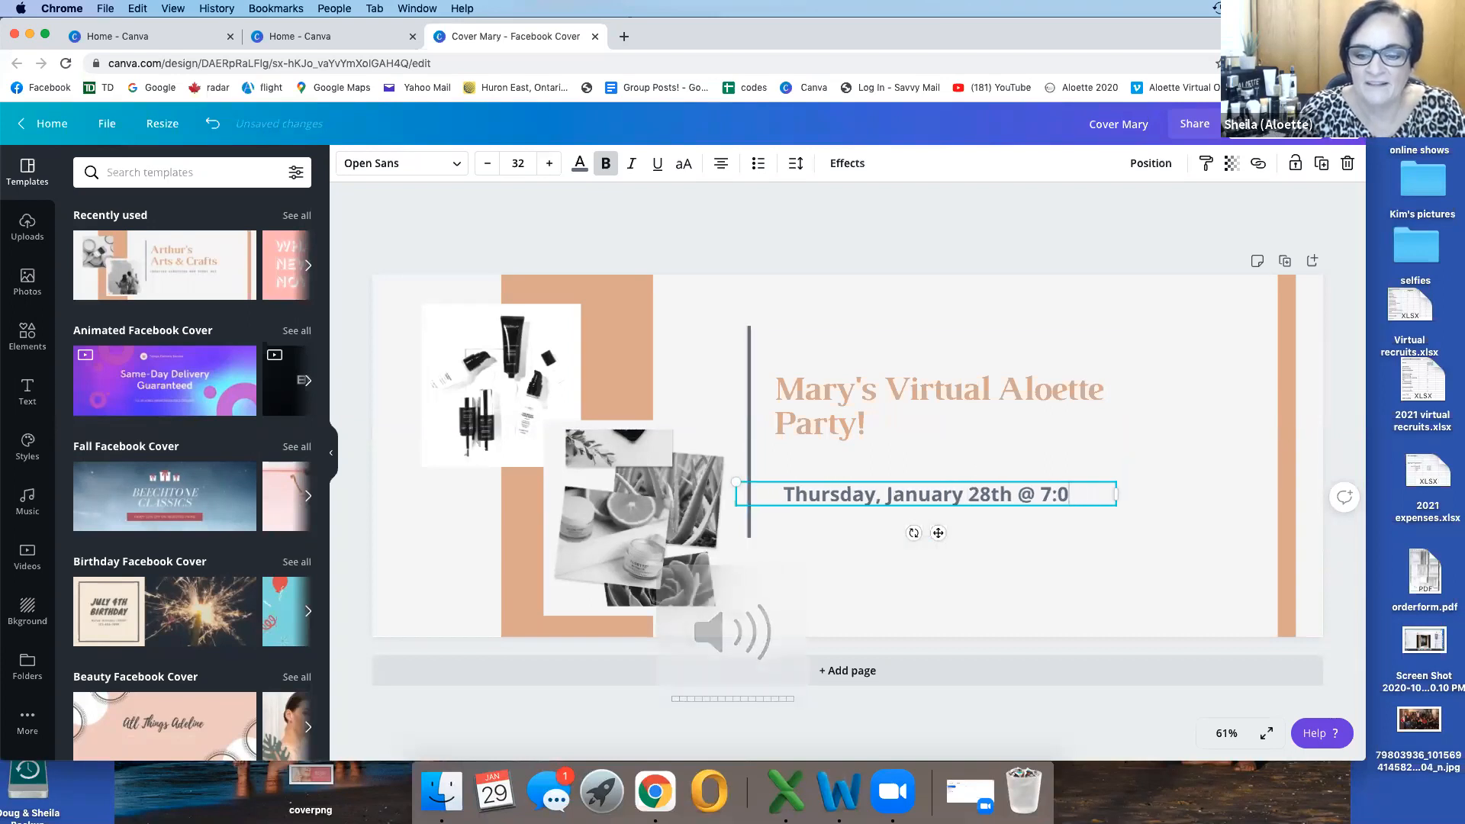
key(BackSpace)
key(BackSpace)
key(BackSpace)
key(BackSpace)
key(BackSpace)
key(BackSpace)
key(BackSpace)
key(BackSpace)
key(BackSpace)
key(BackSpace)
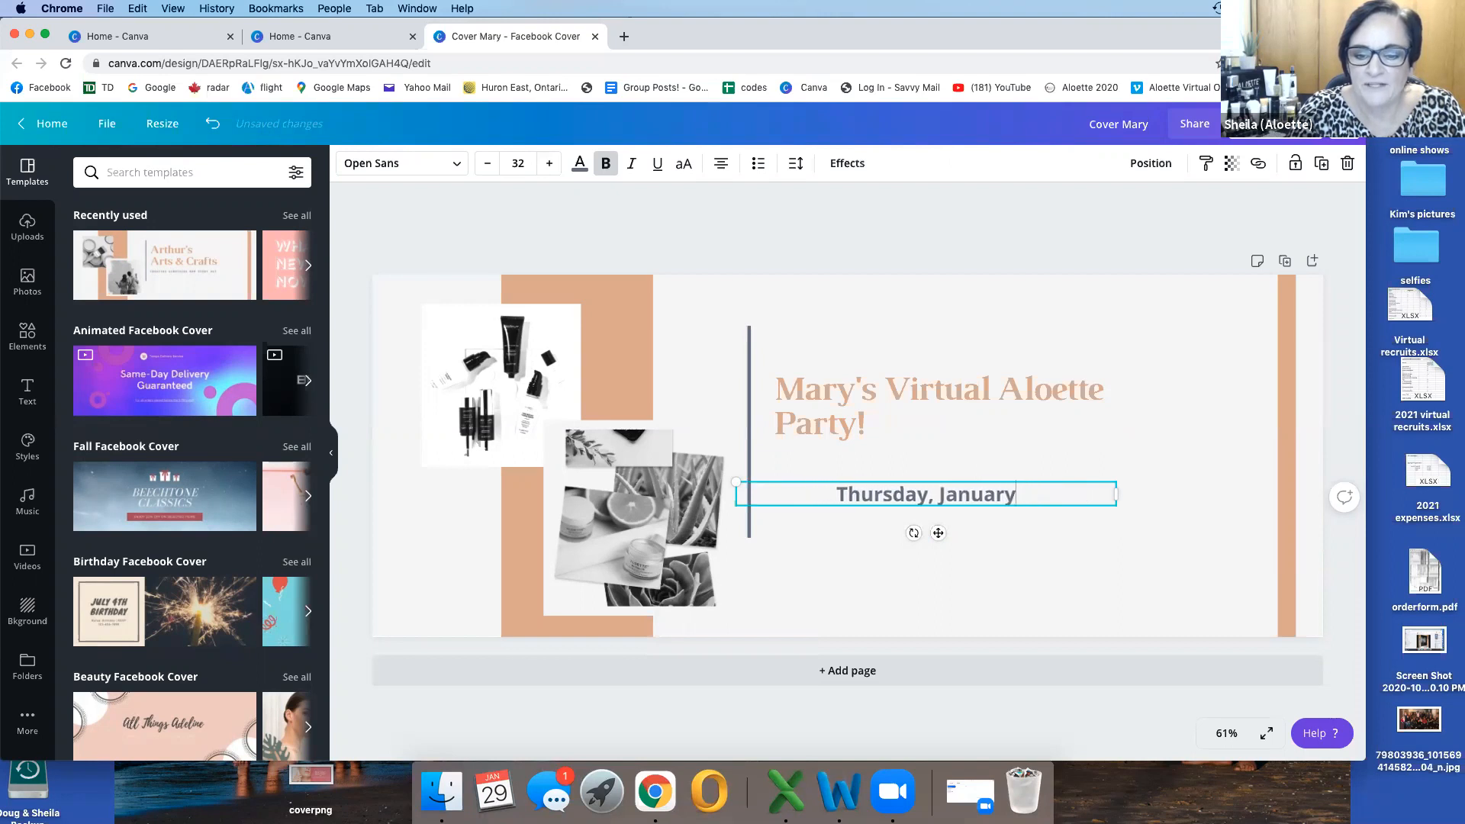
key(BackSpace)
key(BackSpace)
key(BackSpace)
key(BackSpace)
key(BackSpace)
key(BackSpace)
key(BackSpace)
key(BackSpace)
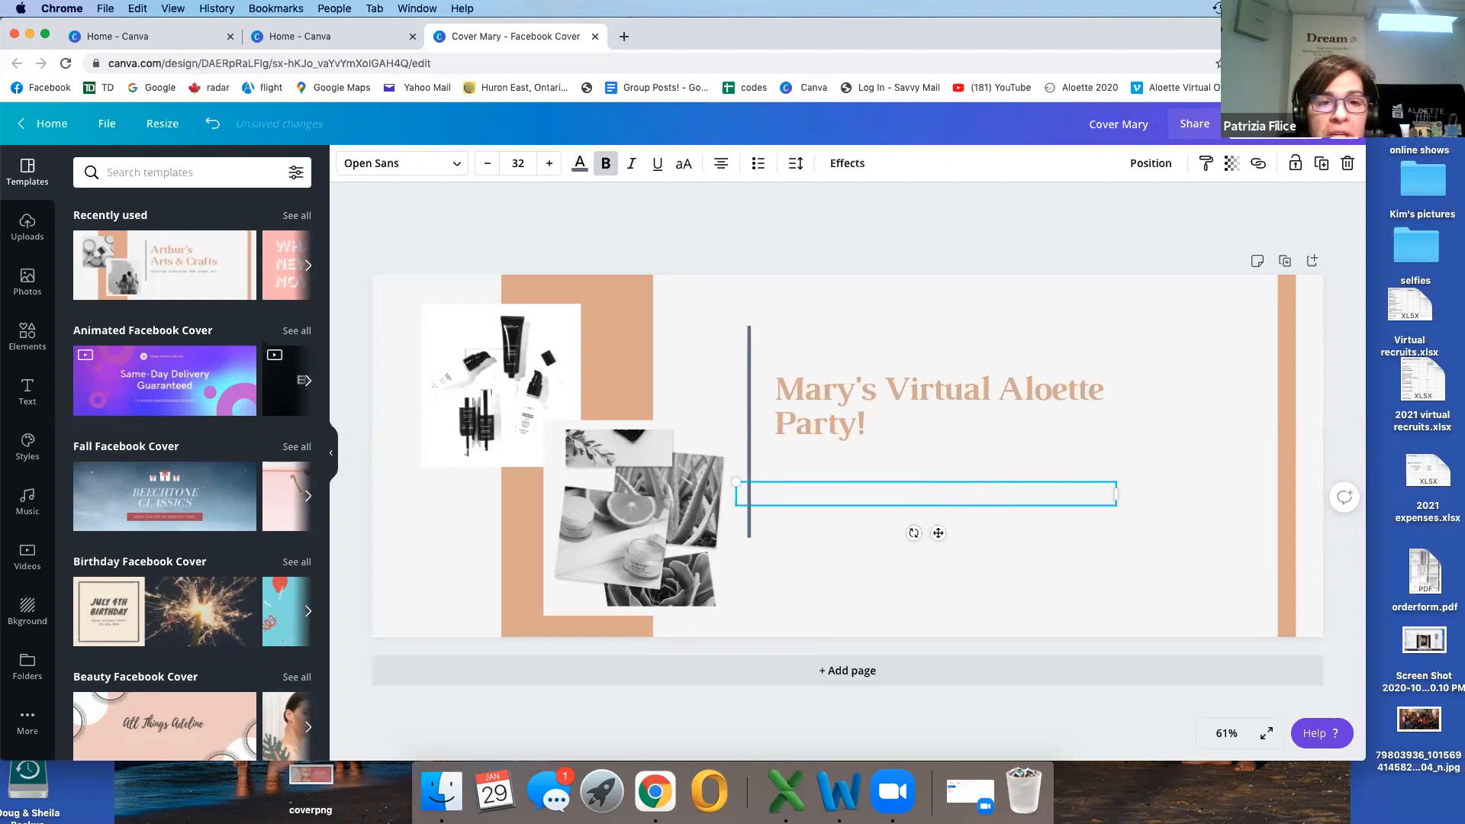
Step: View the font list and the text color choices for the empty line beneath the heading
click(450, 167)
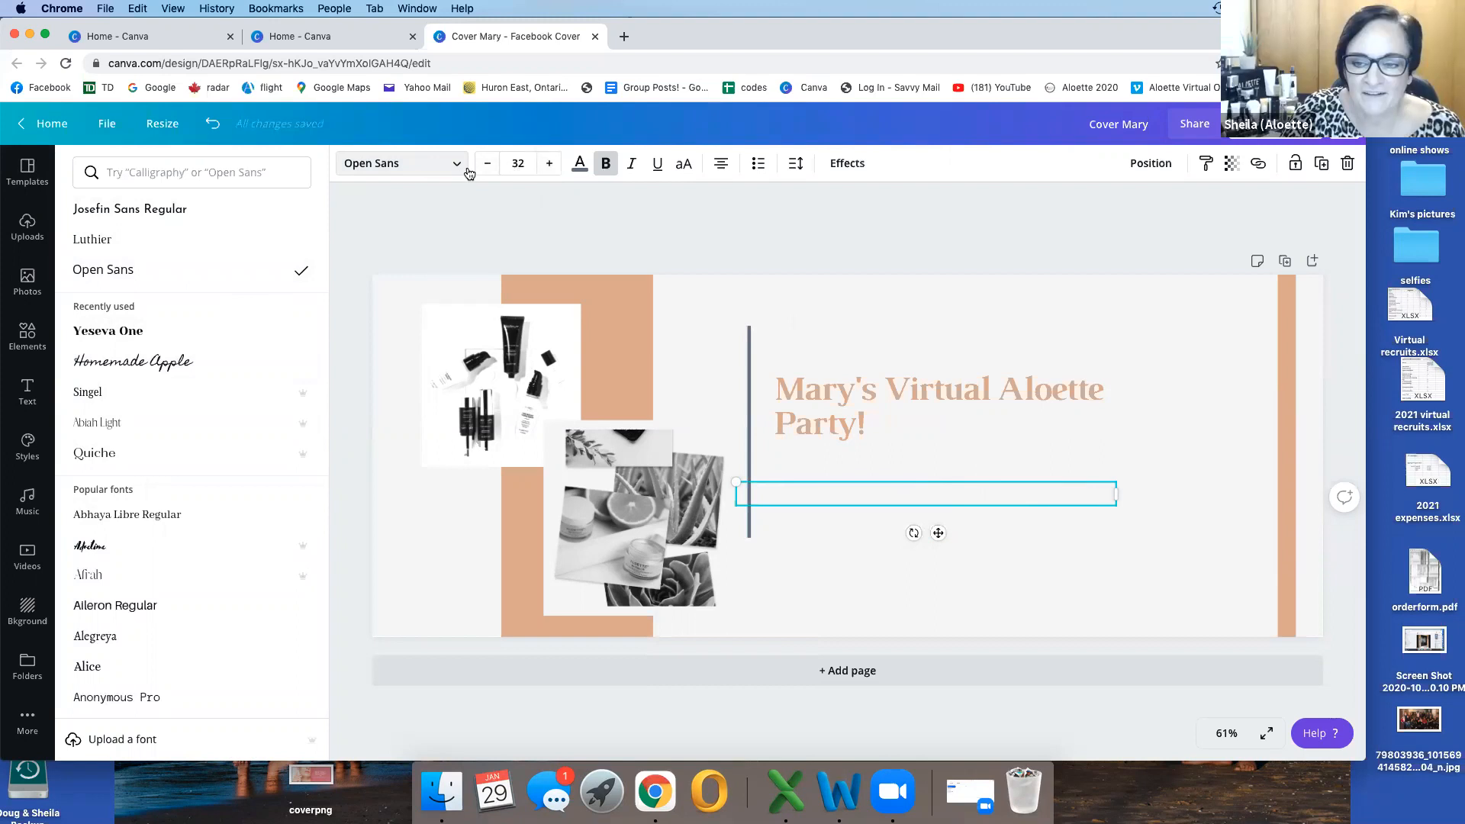
click(579, 165)
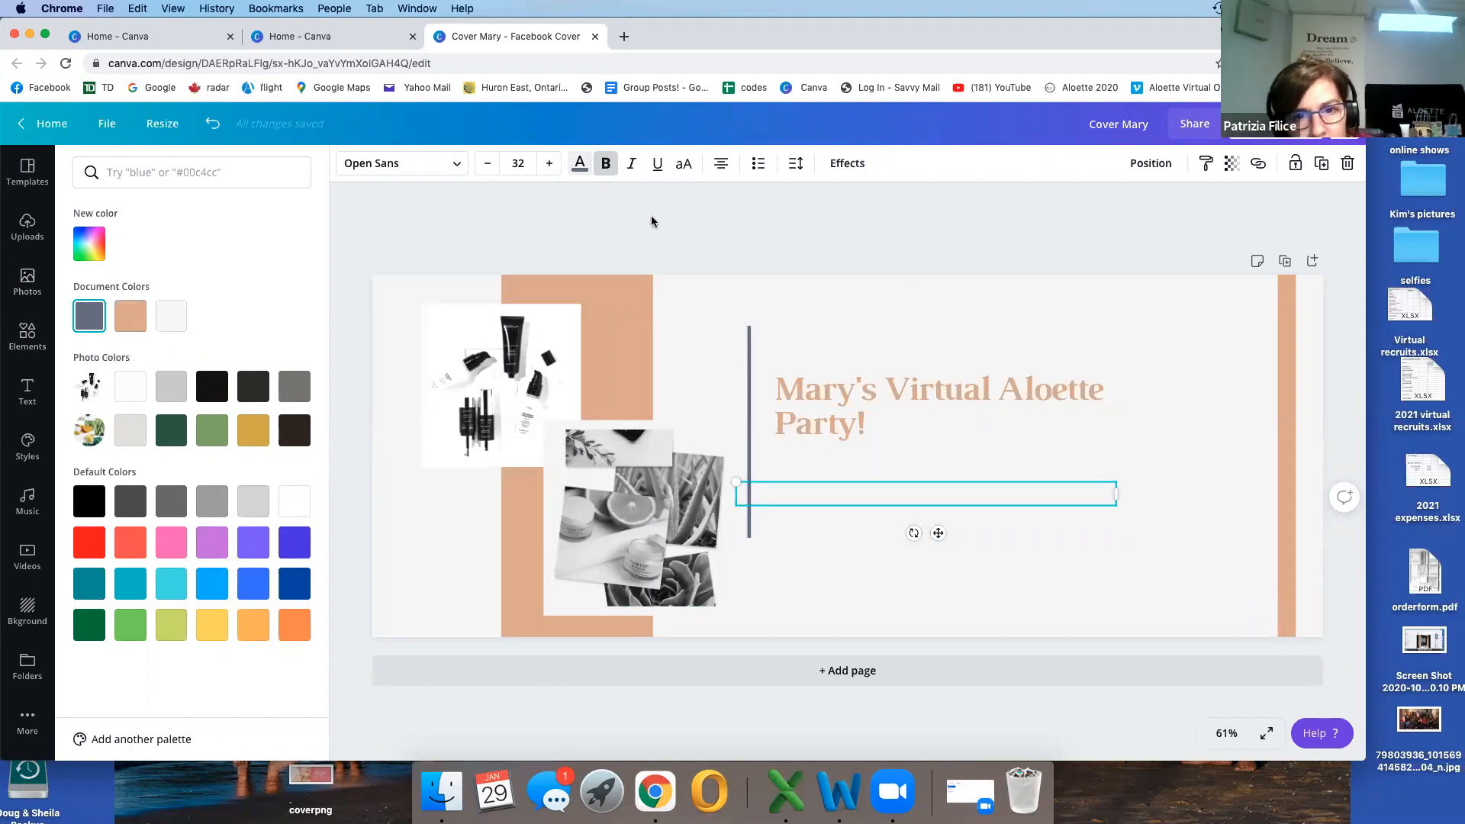
click(939, 203)
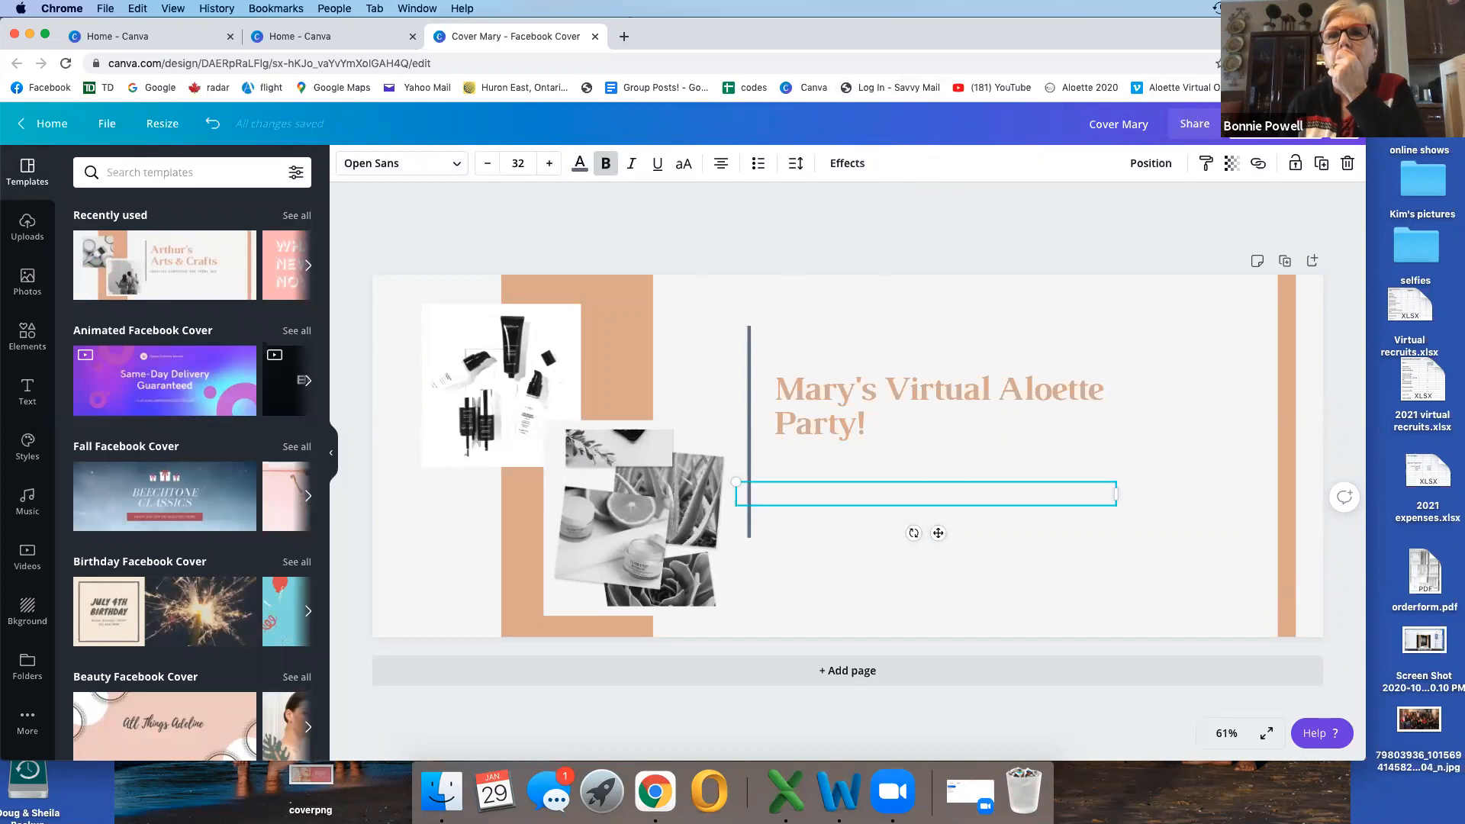
Step: Download the cover as a PNG file and dismiss the saved-design message
click(1271, 124)
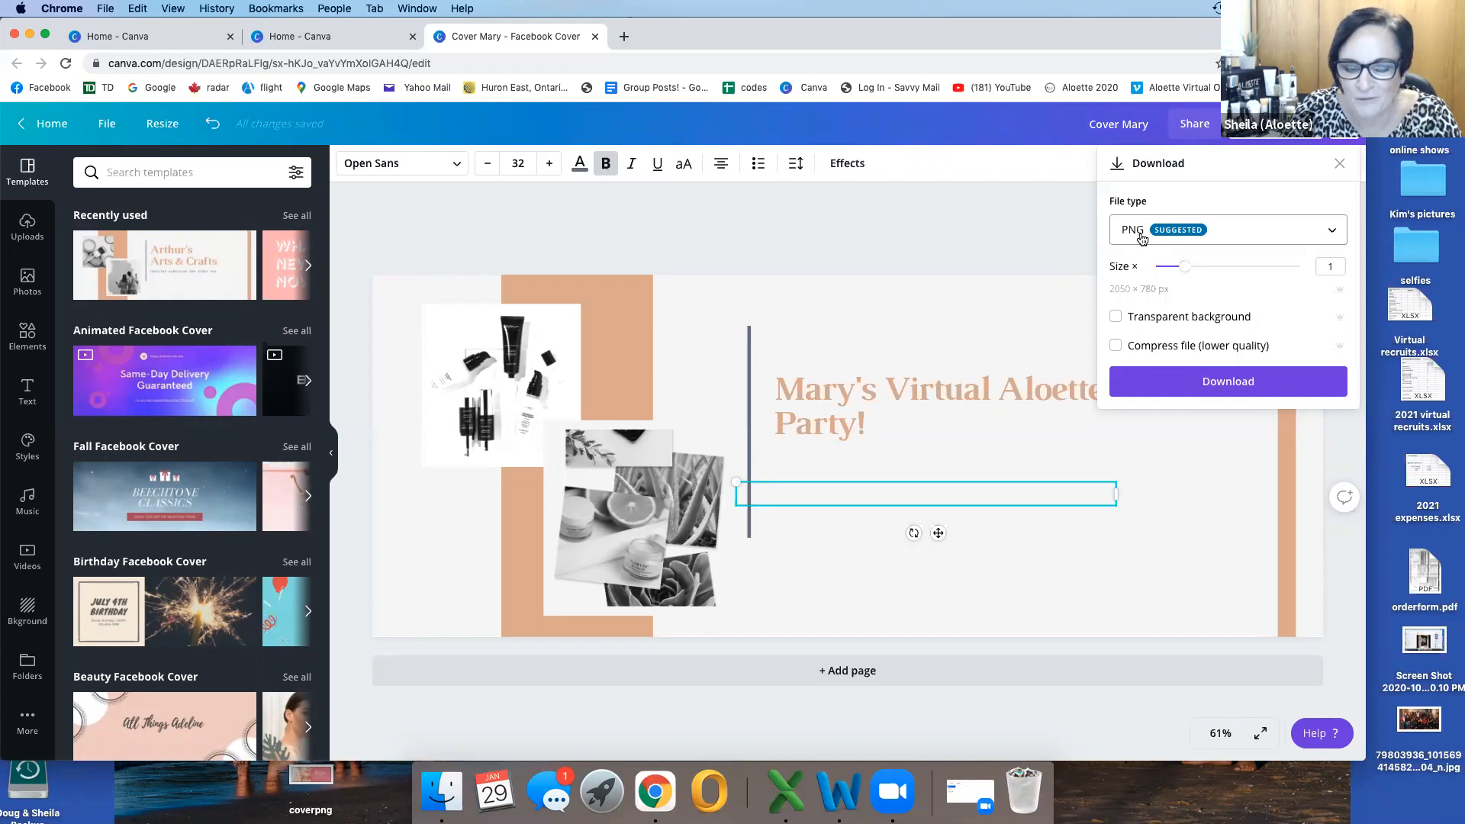
click(1229, 381)
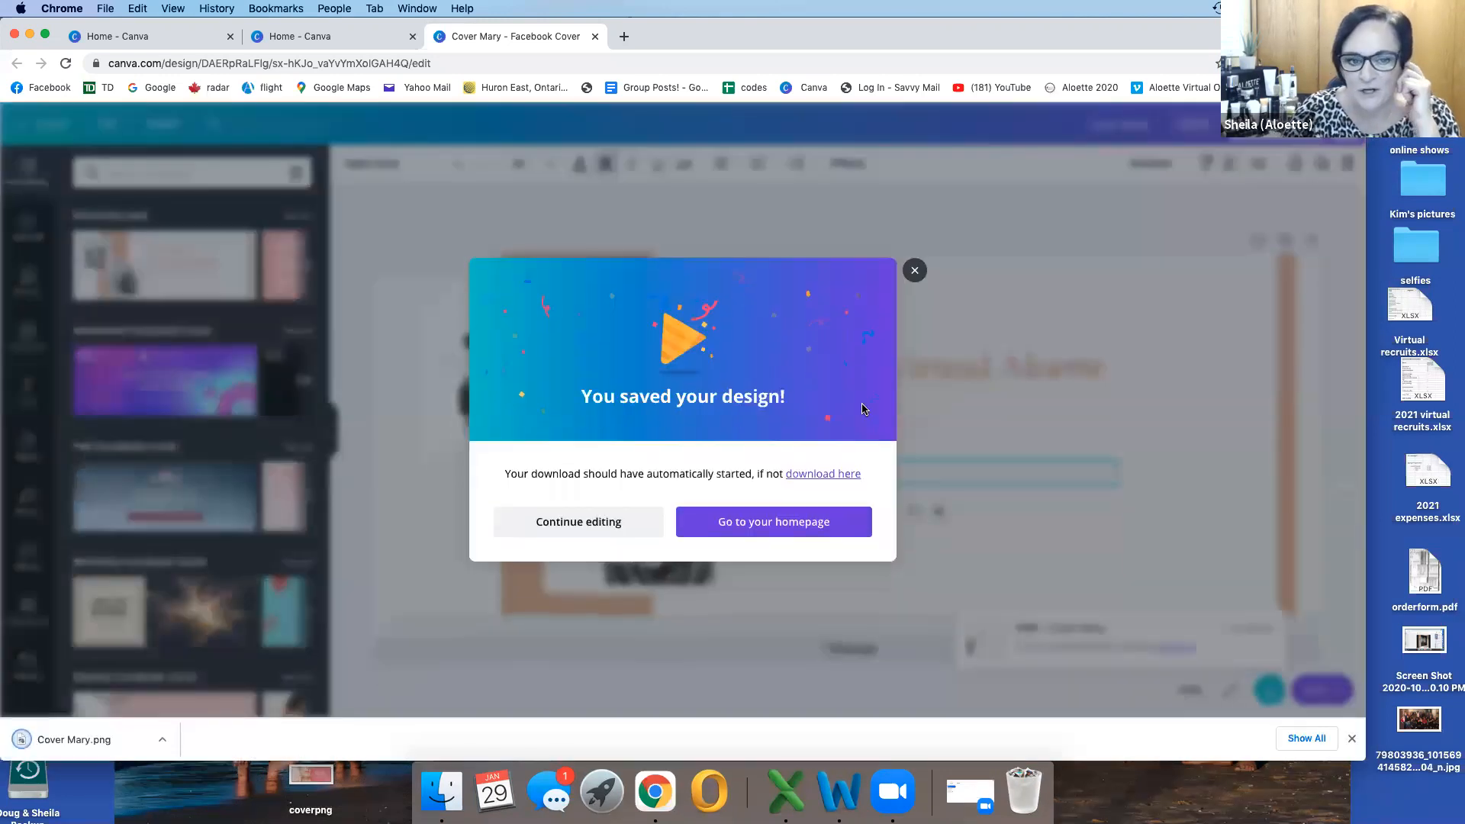
click(914, 270)
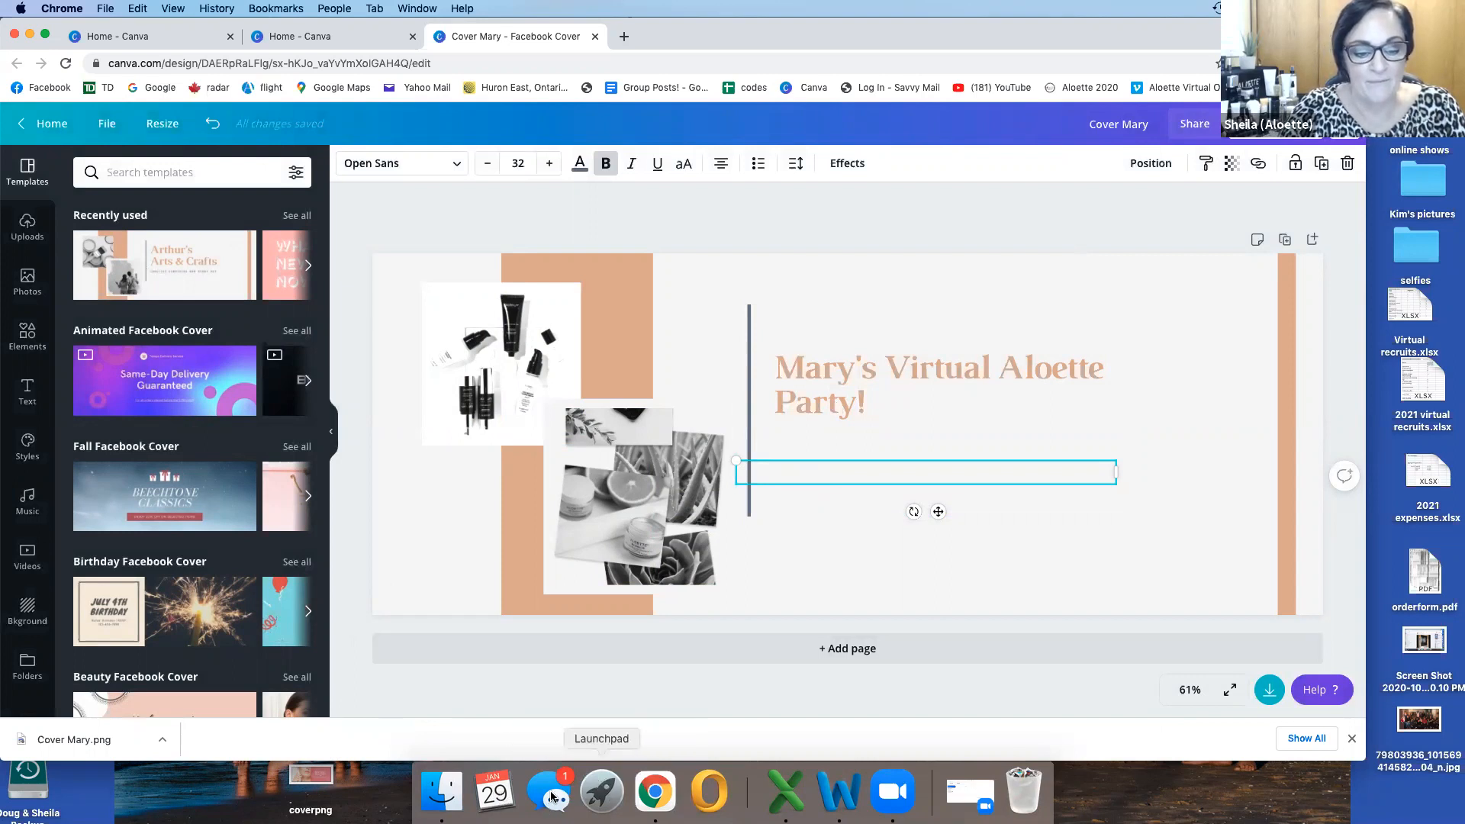
Step: Switch to Finder, look for the downloaded cover image in the Downloads folder, and close the window
click(437, 801)
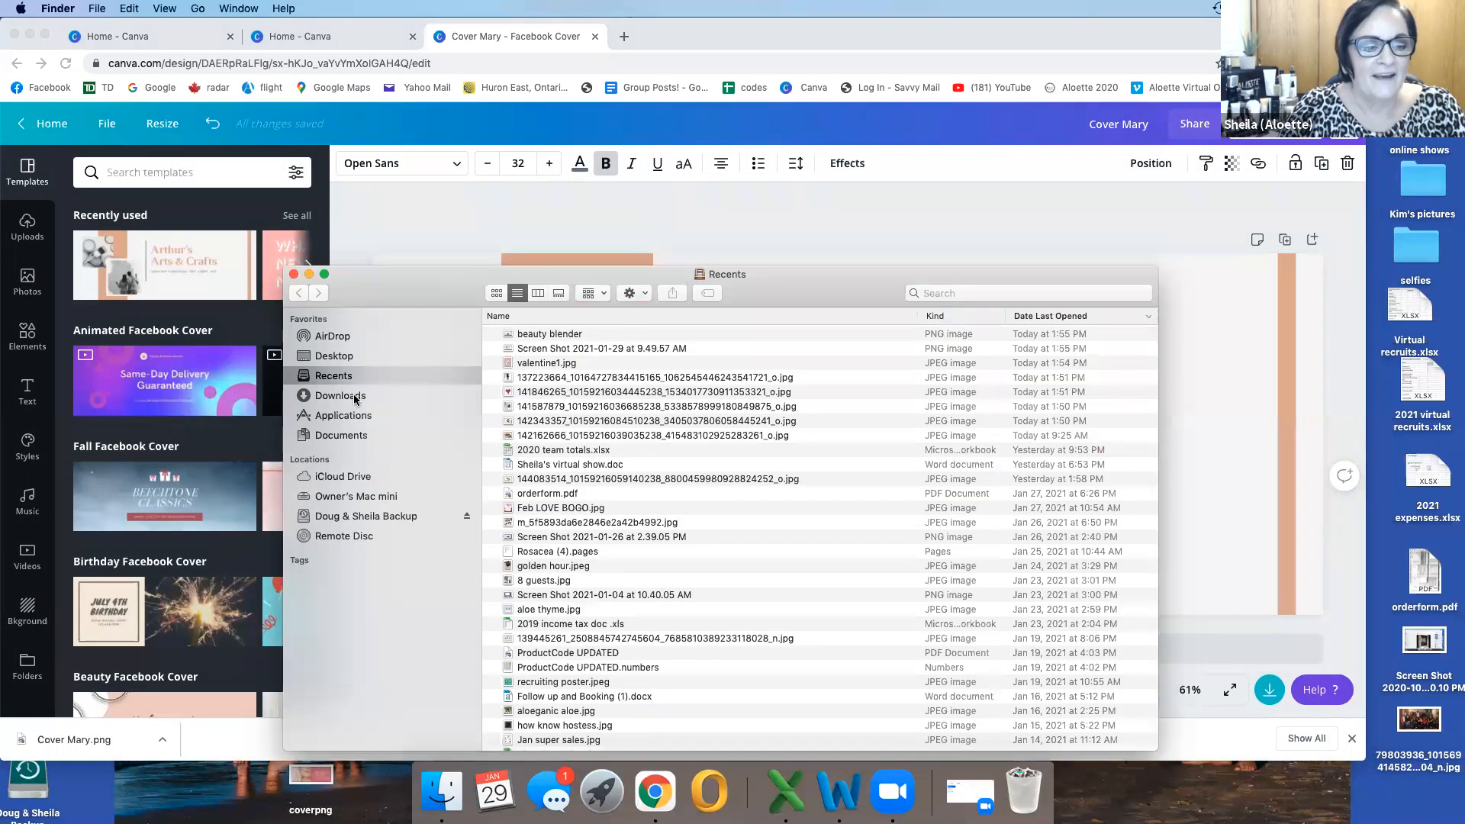
click(355, 397)
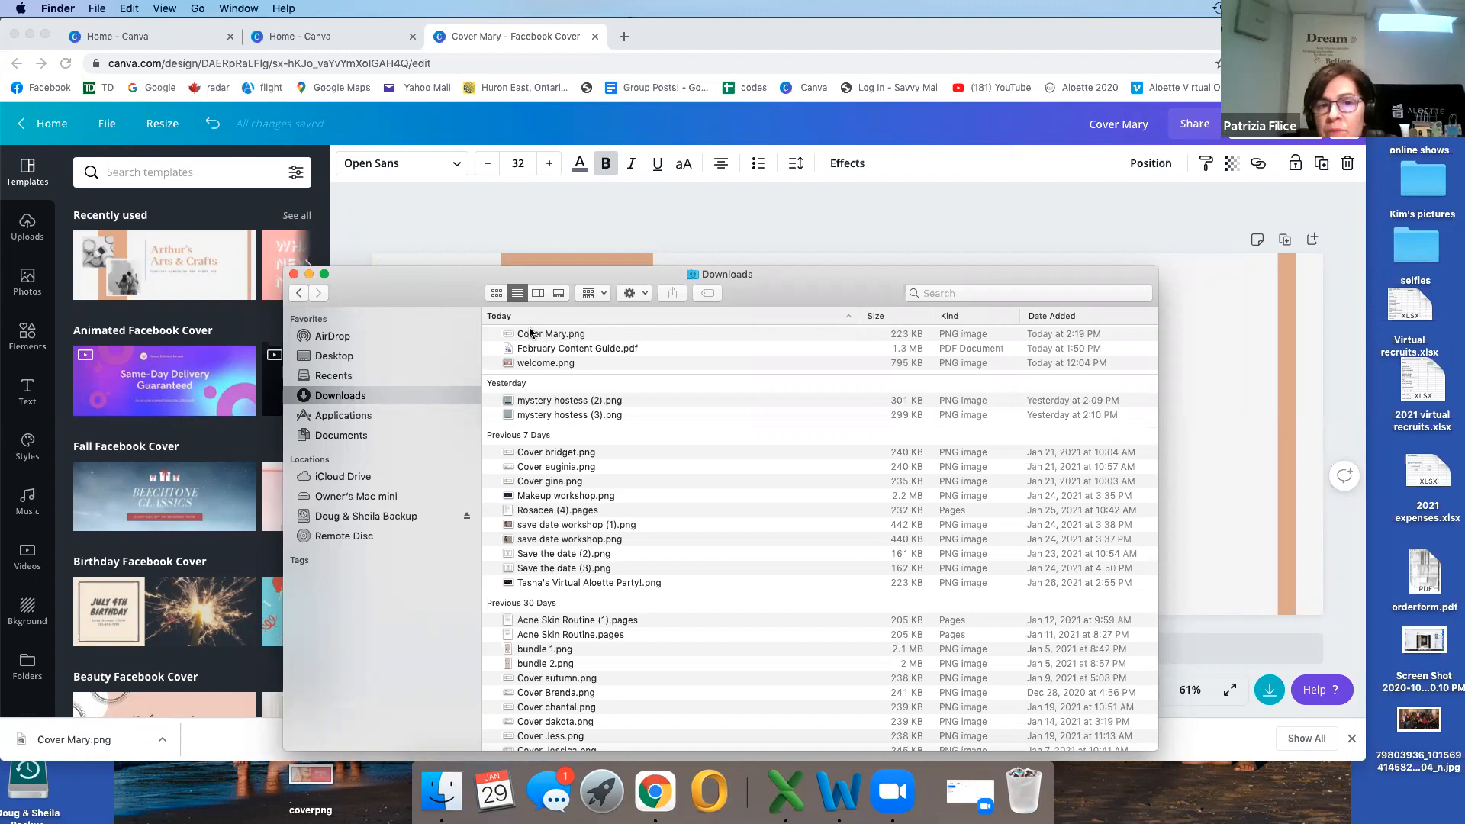
click(293, 274)
Step: Return to the home page and open the "Makeup workshop" Facebook cover from the recent designs
click(25, 169)
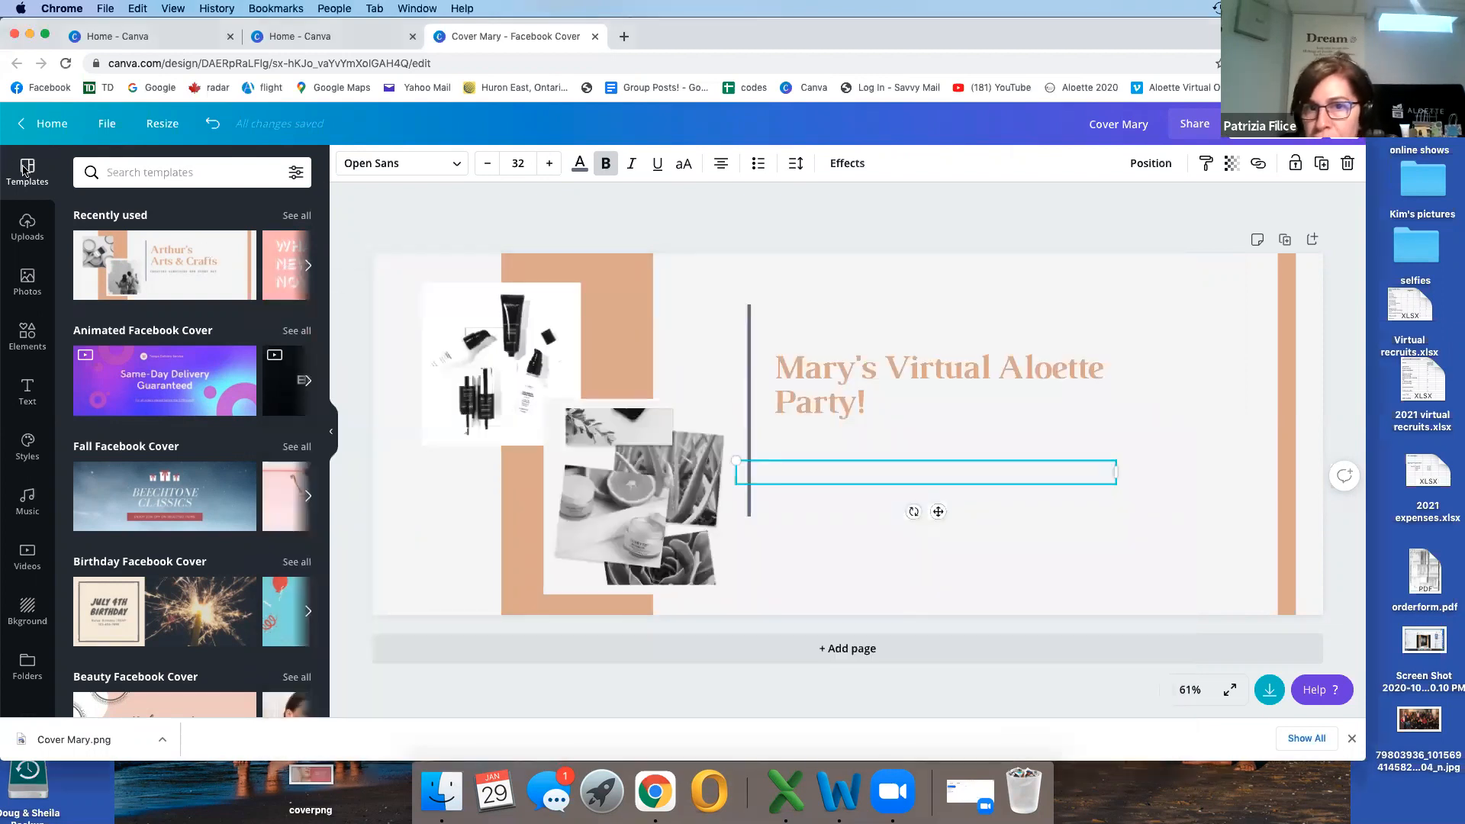
click(44, 123)
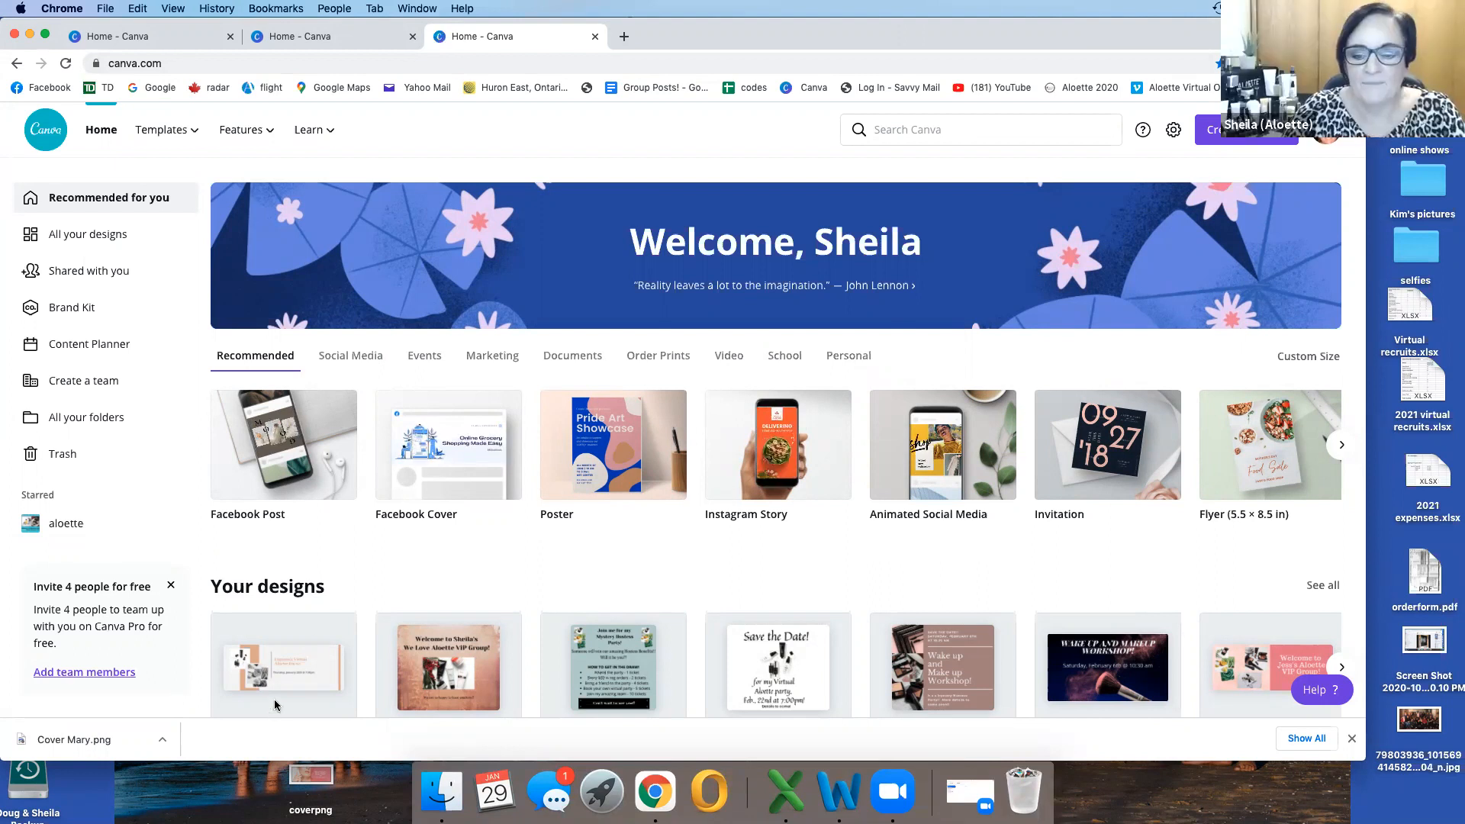
scroll(284, 603, down, 1)
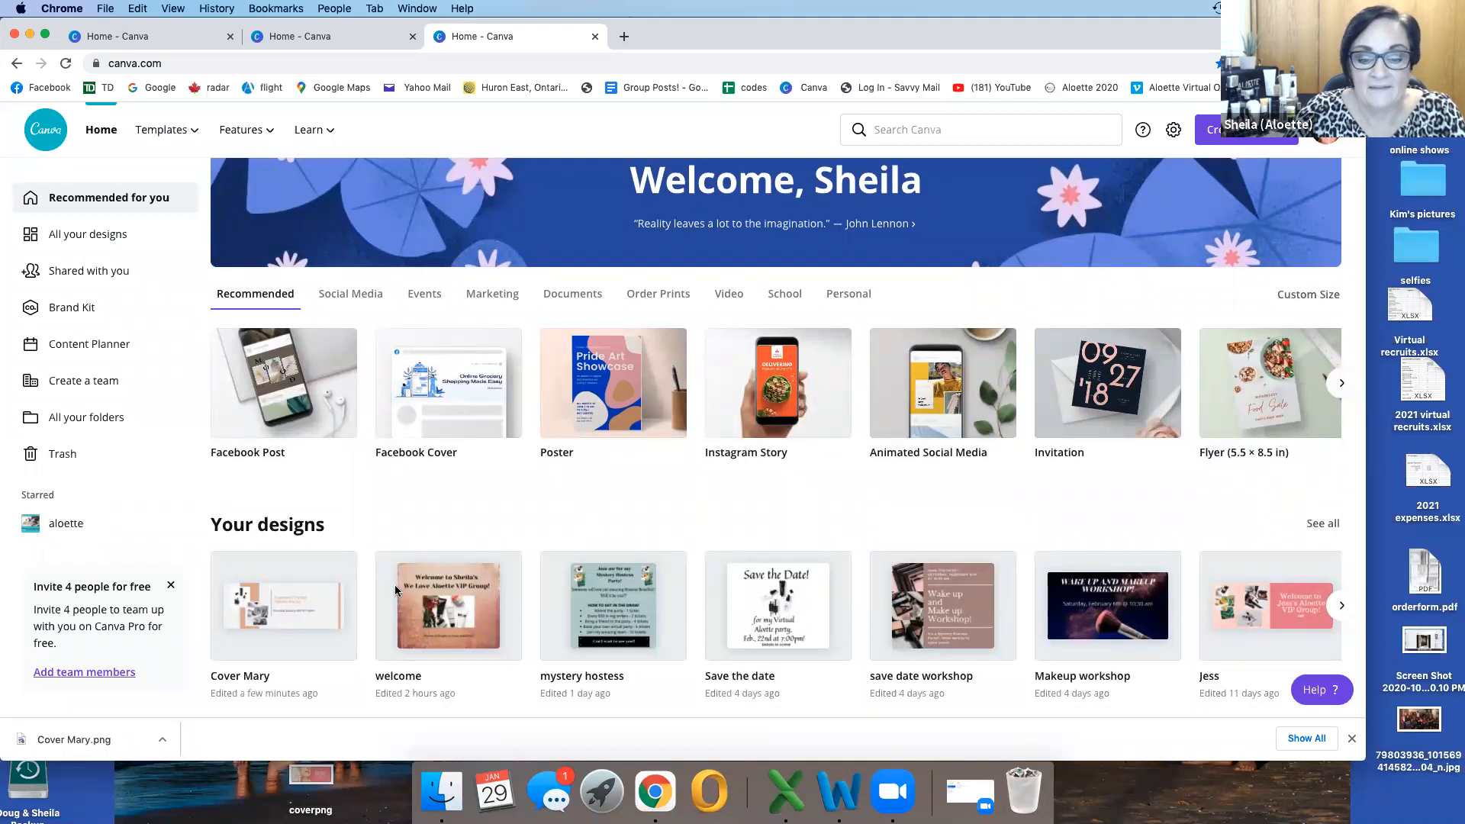
scroll(583, 610, right, 3)
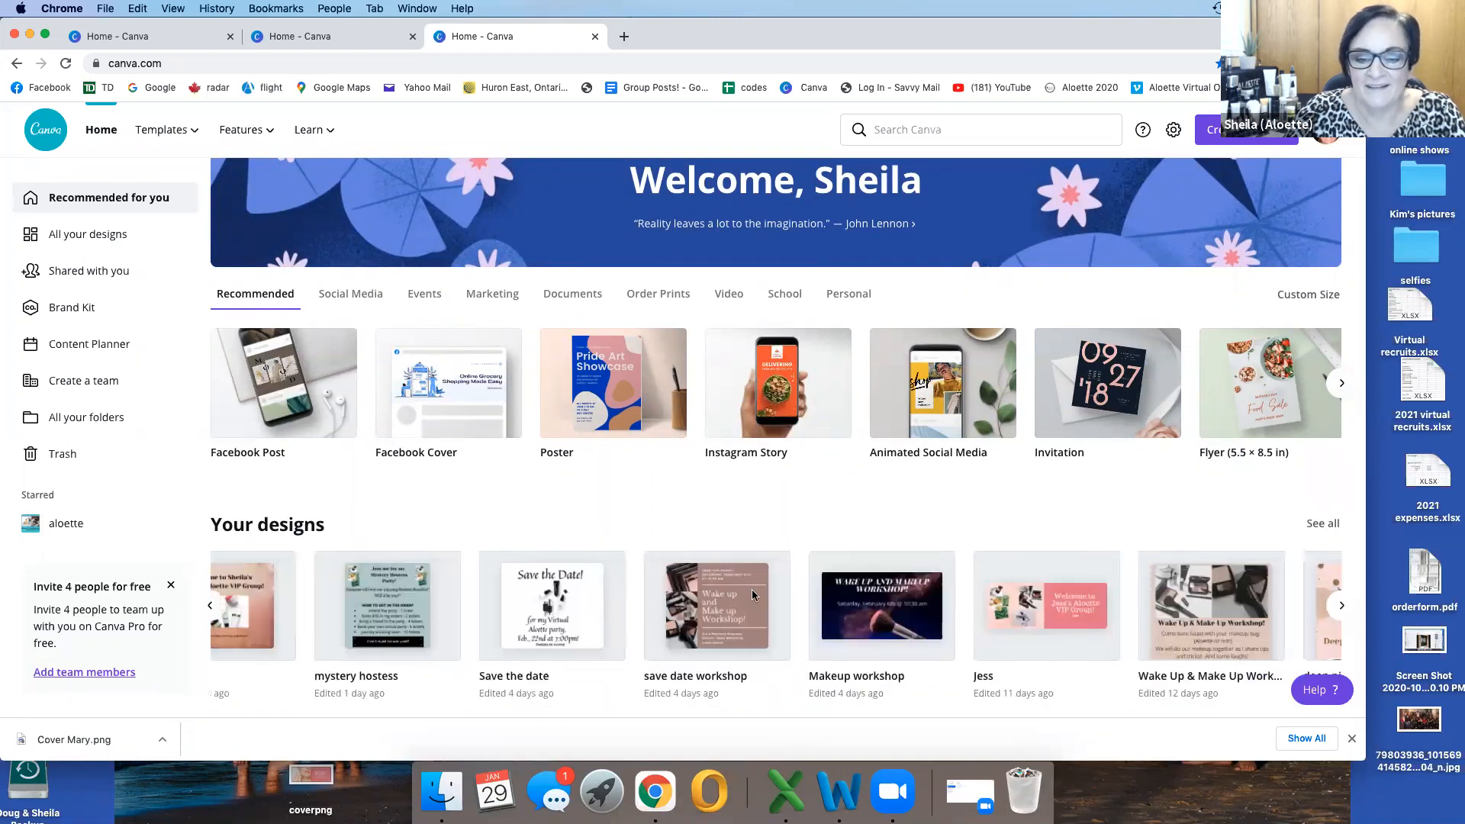
double_click(904, 599)
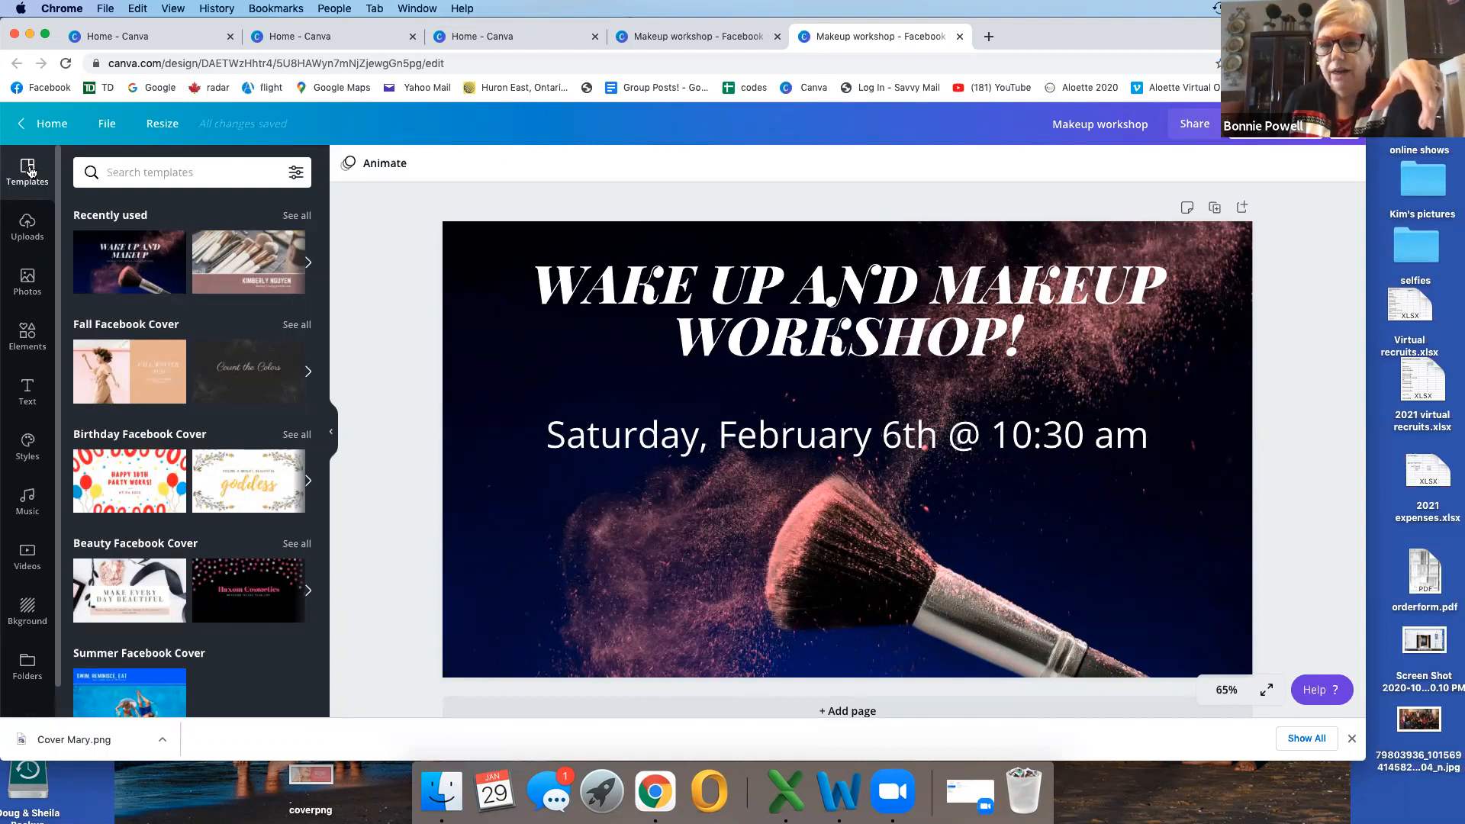
Step: Return to the home page and browse the template categories from Instagram Posts through Posters, Logos and Presentations to Instagram Stories
click(40, 126)
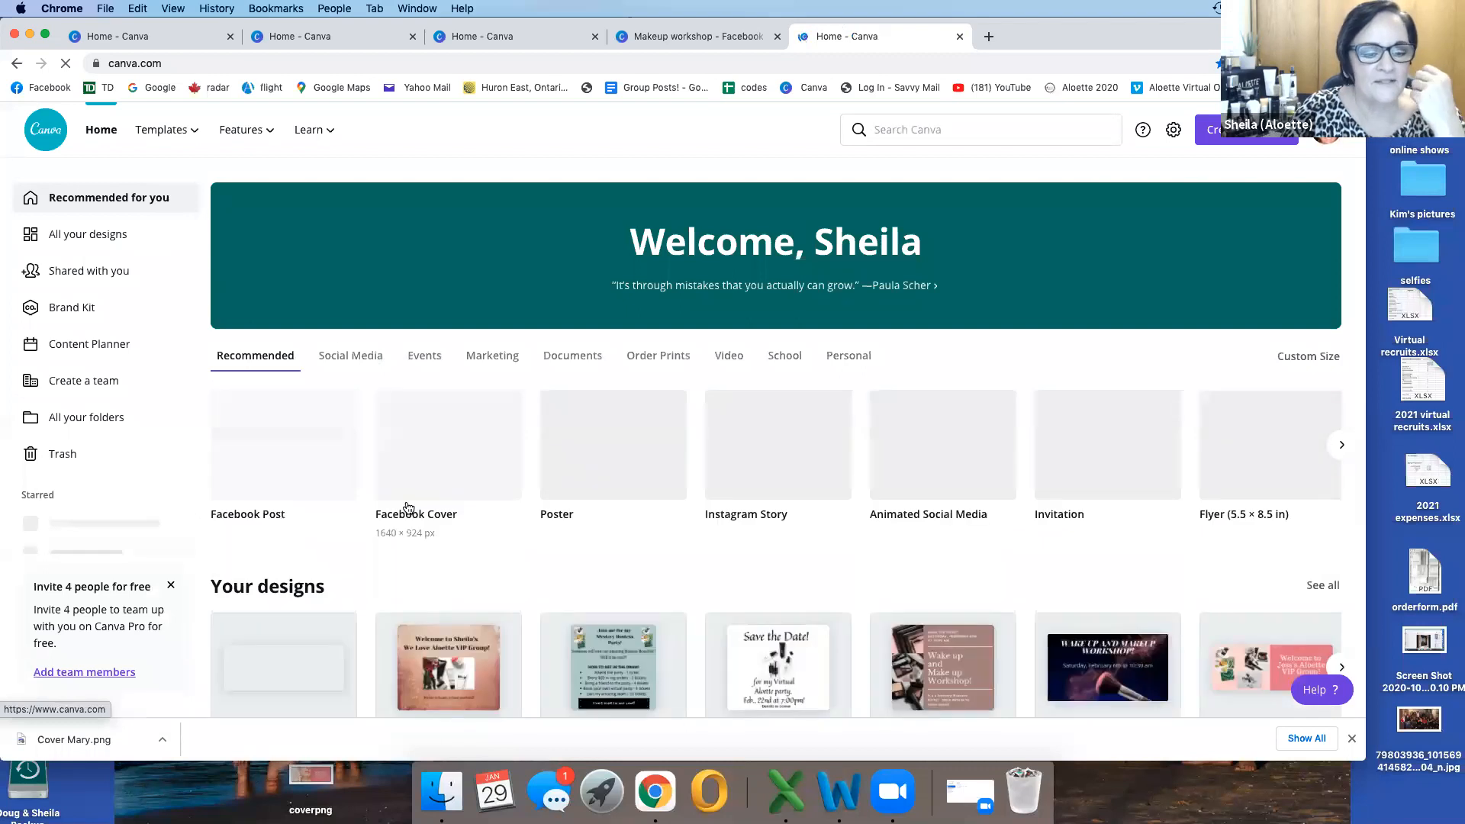
scroll(408, 508, down, 3)
scroll(408, 507, down, 1)
scroll(405, 501, down, 2)
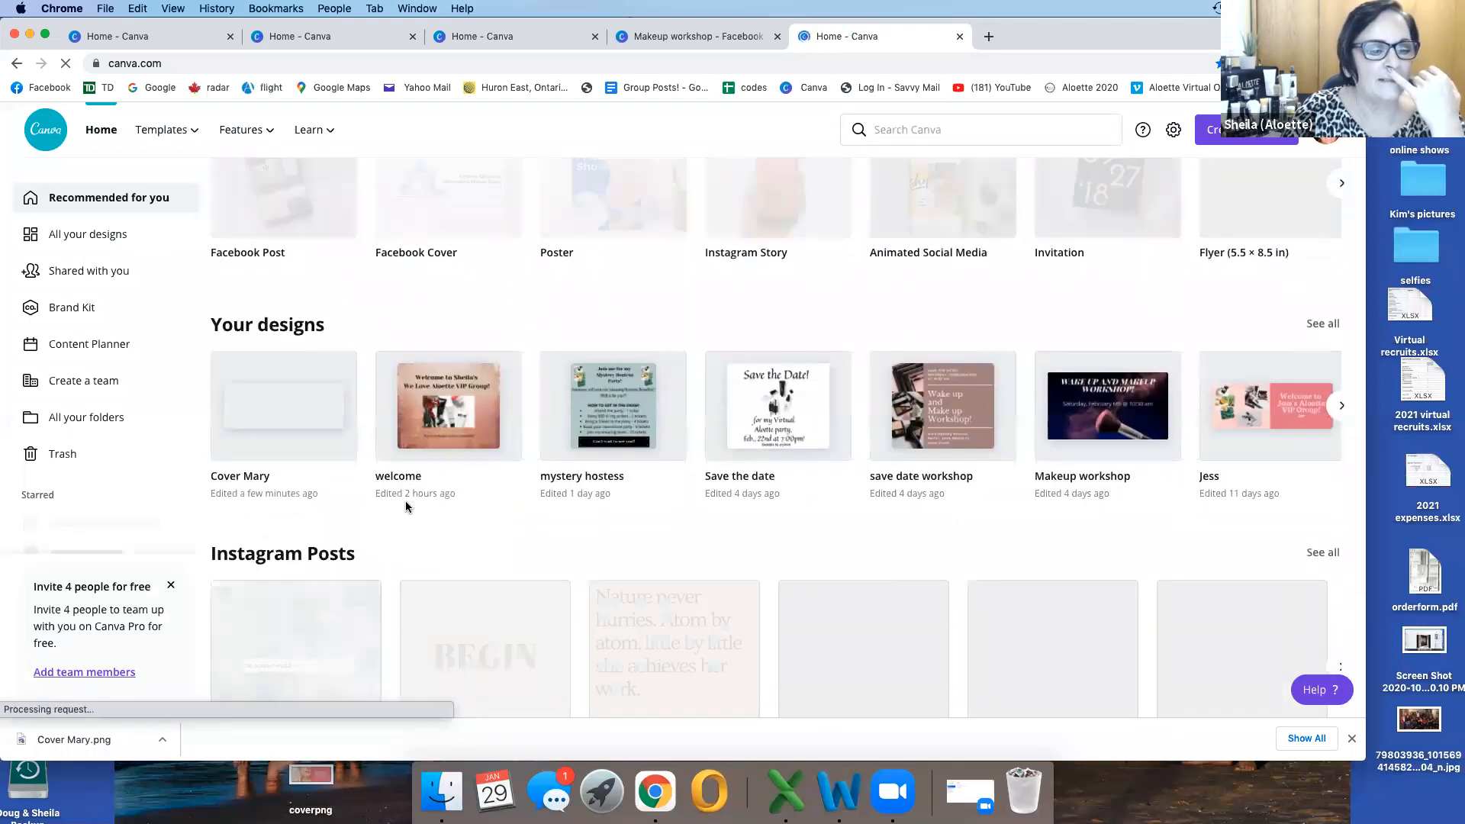
scroll(406, 506, down, 8)
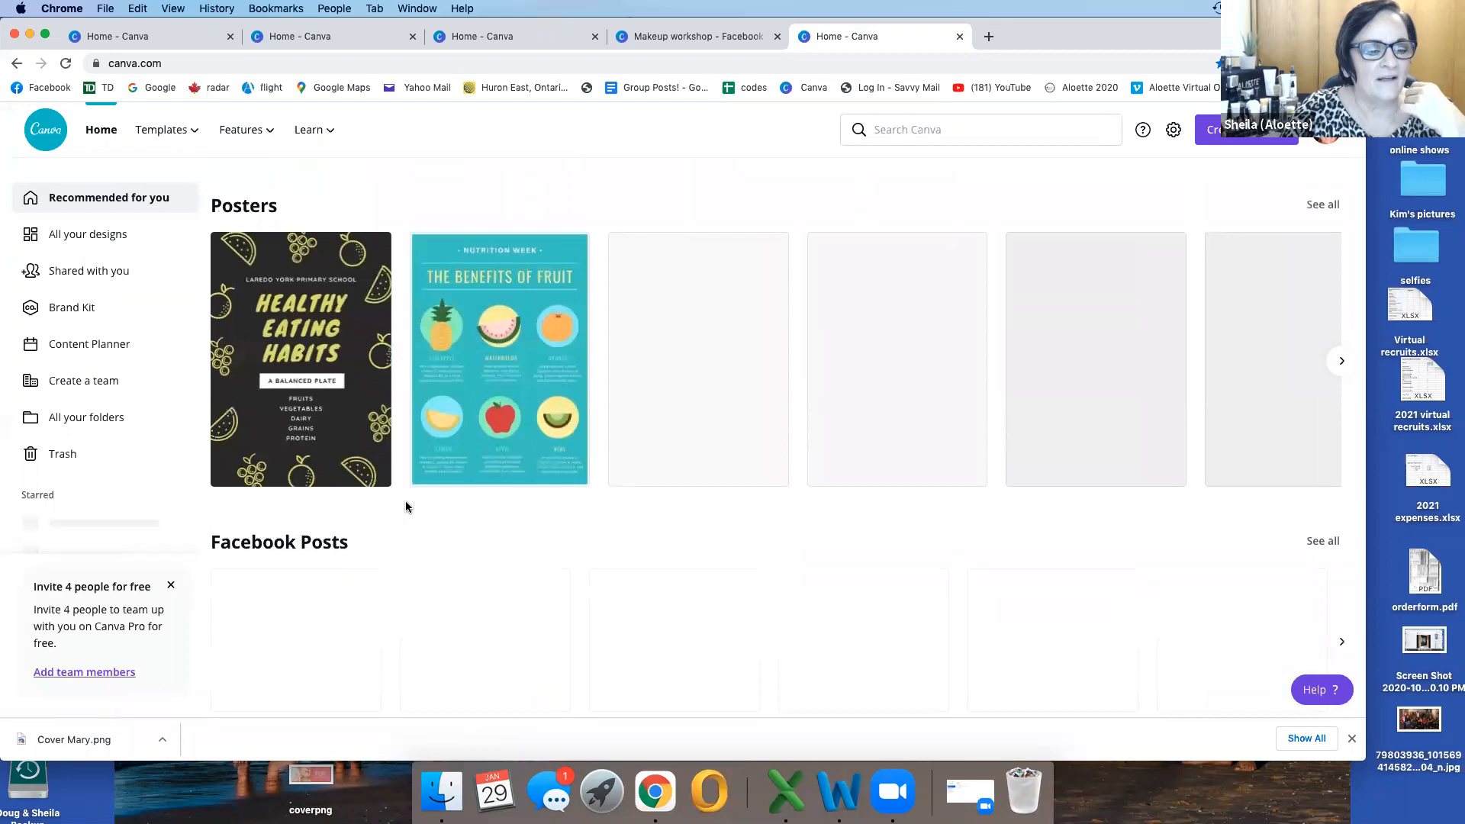
scroll(405, 501, down, 5)
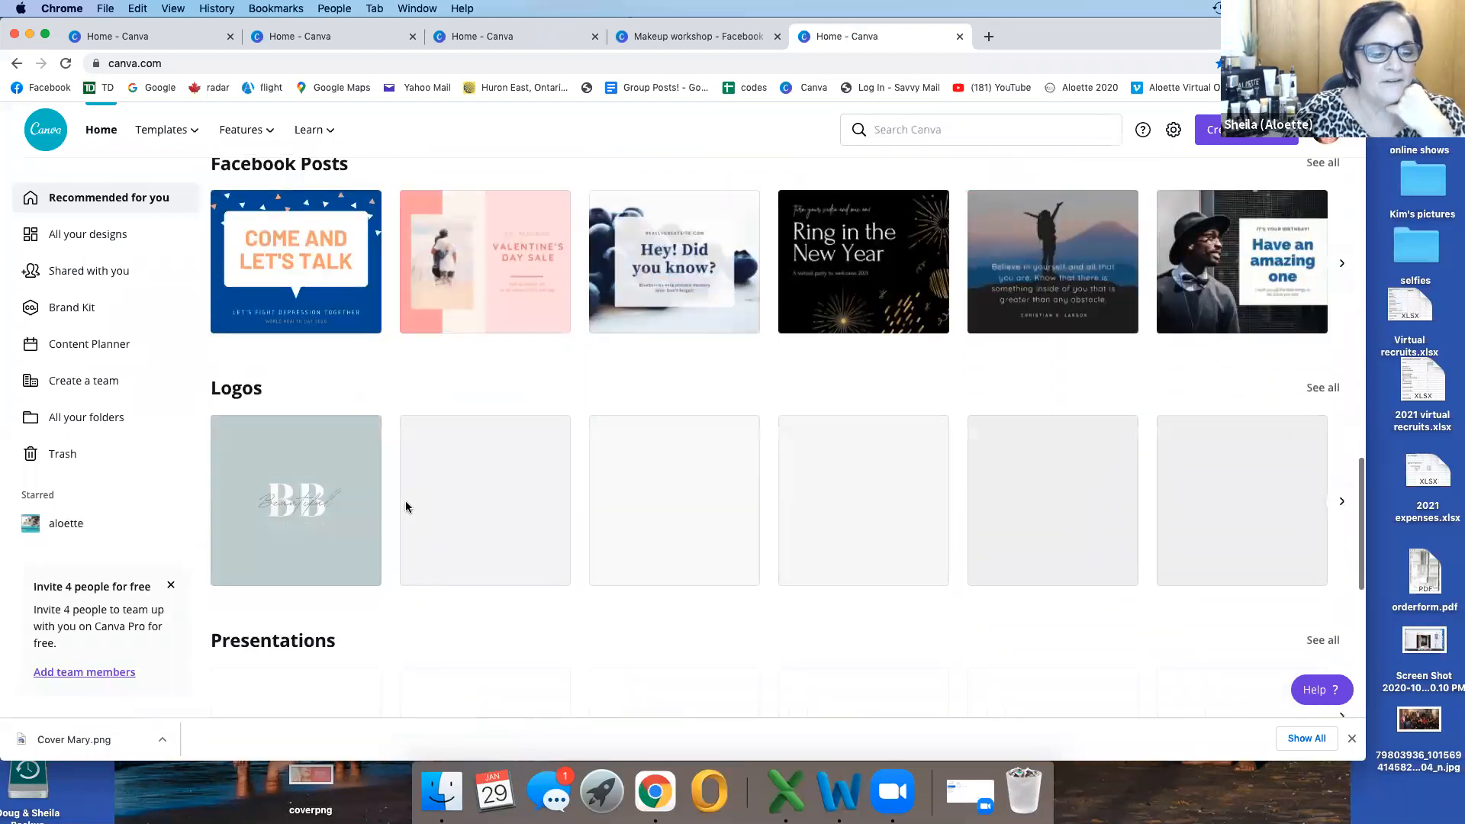
scroll(406, 501, down, 4)
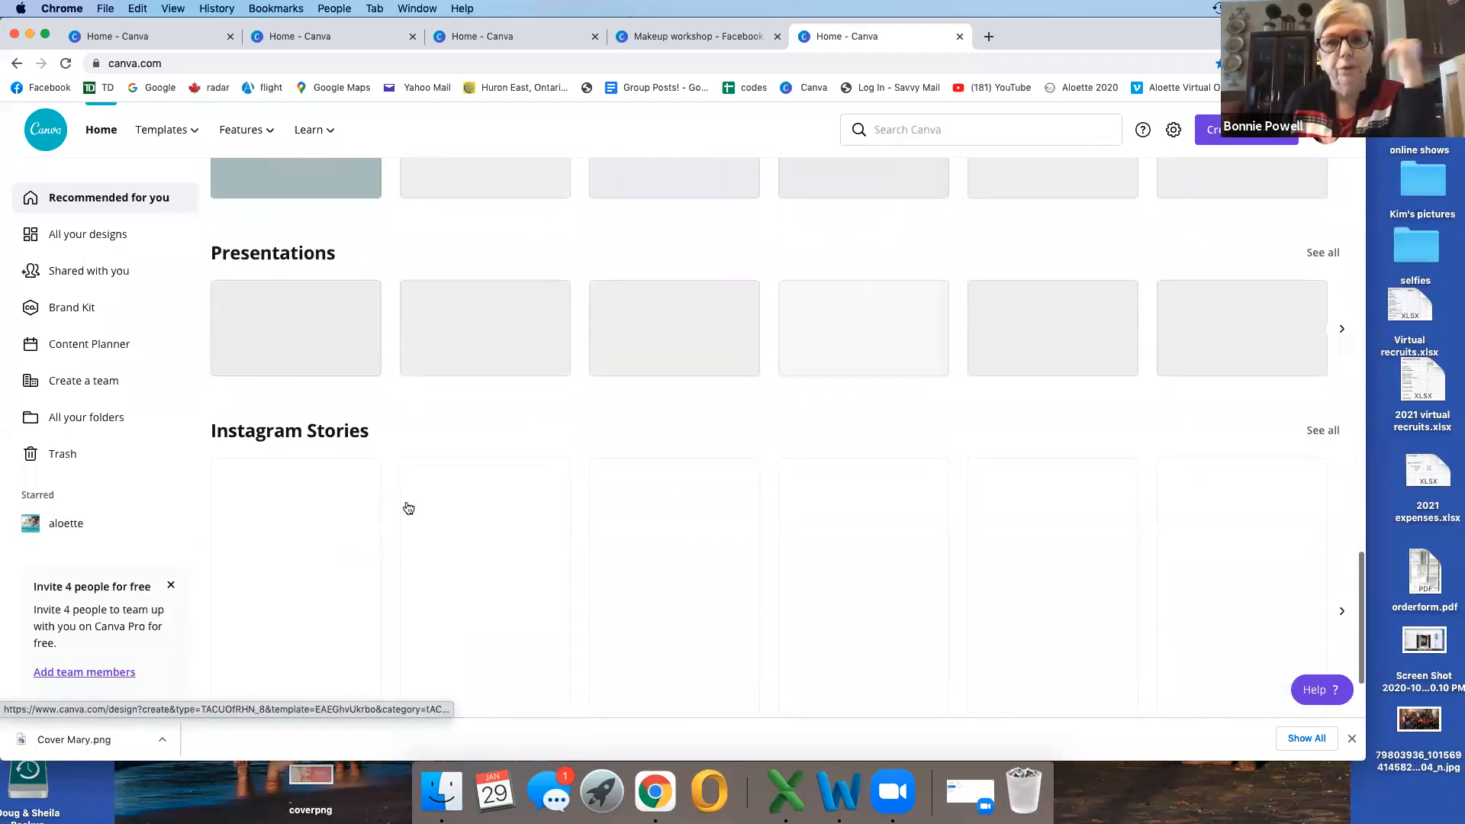
Step: Find the Facebook Covers category on the home page and open the three-photo tea party cover template
scroll(407, 504, down, 2)
scroll(409, 508, down, 8)
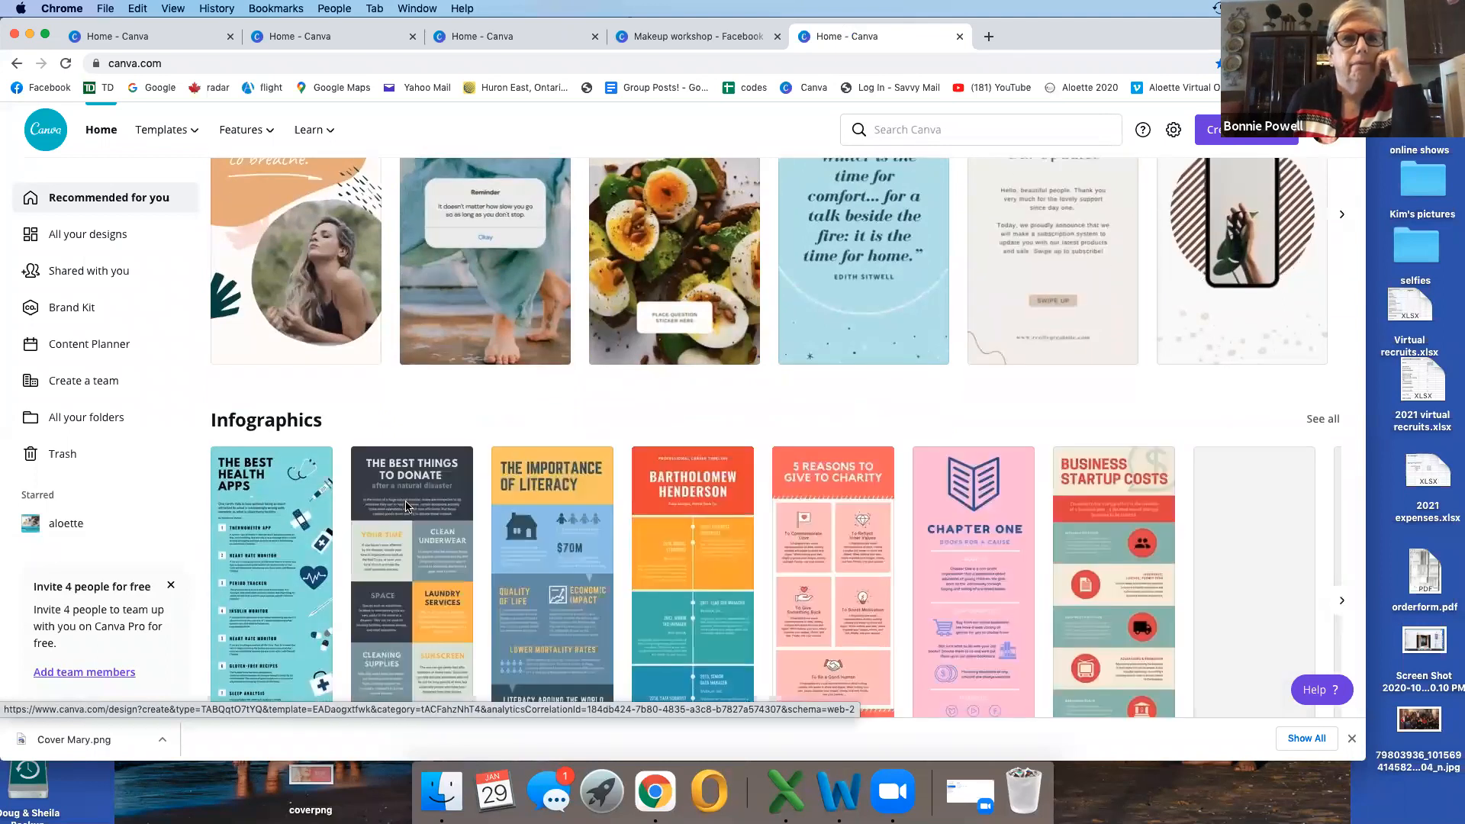
scroll(407, 506, down, 1)
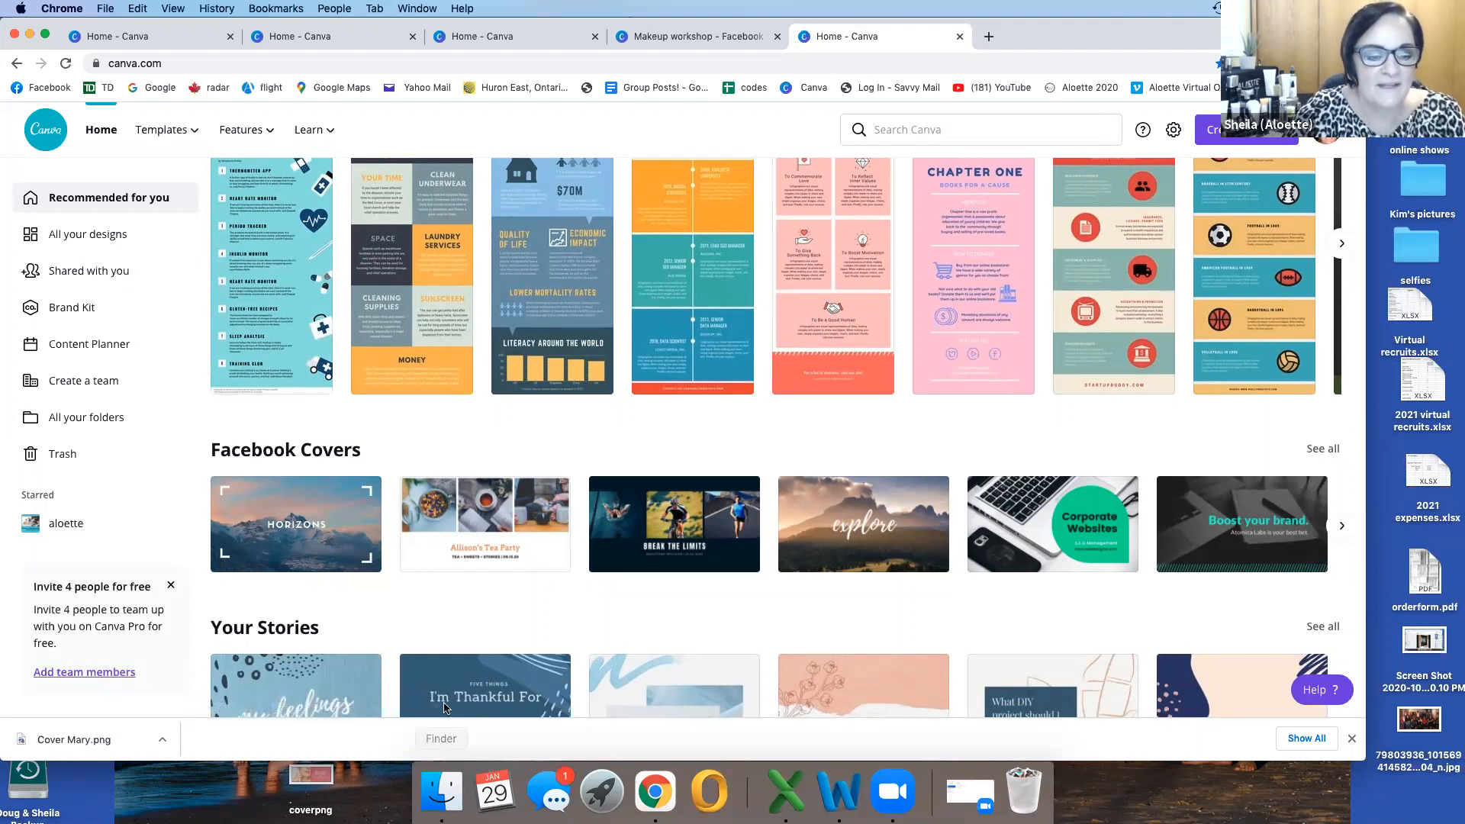
click(484, 524)
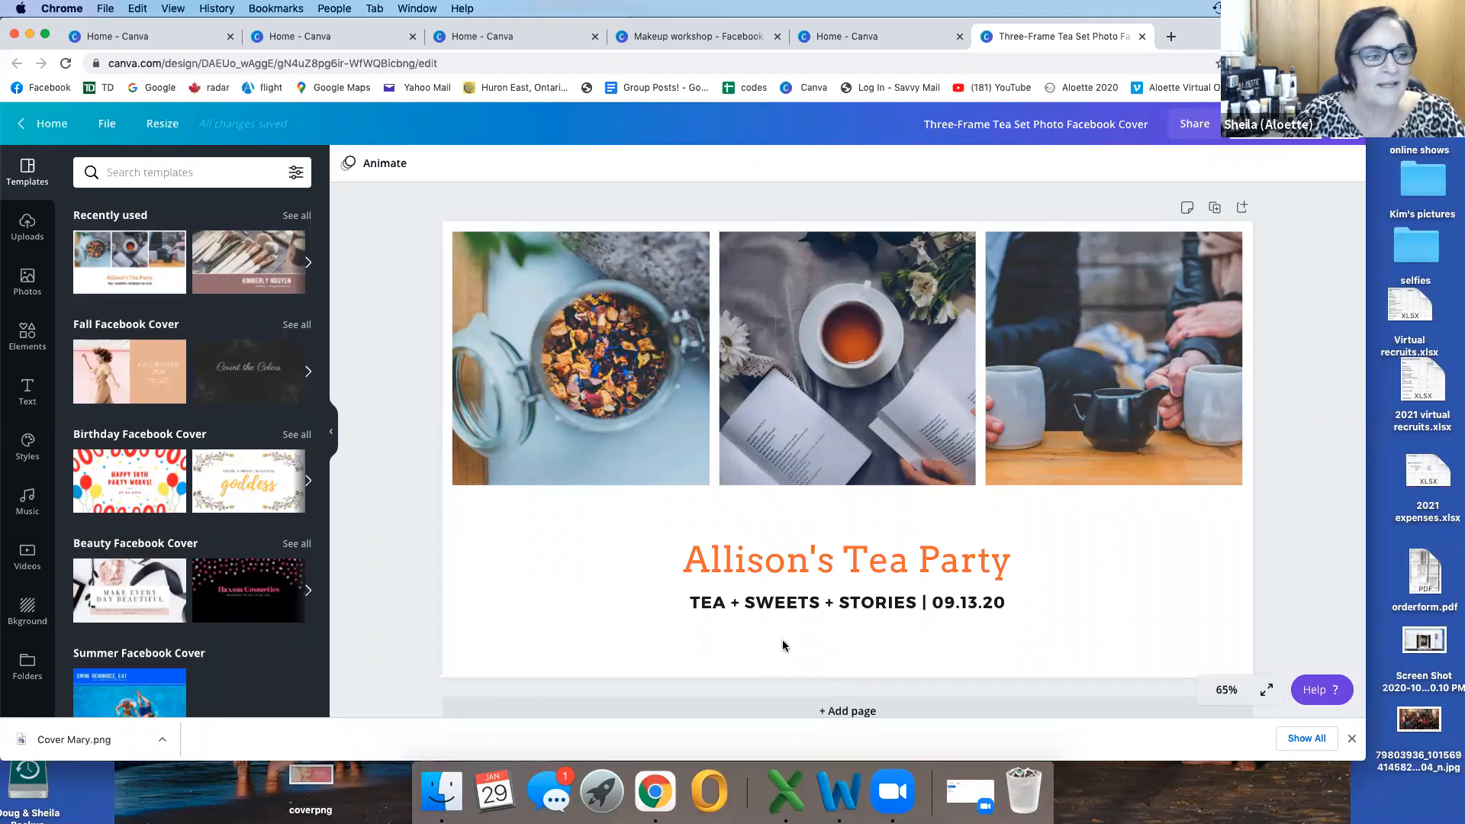
Step: Start a media upload from the device and open the "online pictures" folder on the Desktop
click(28, 227)
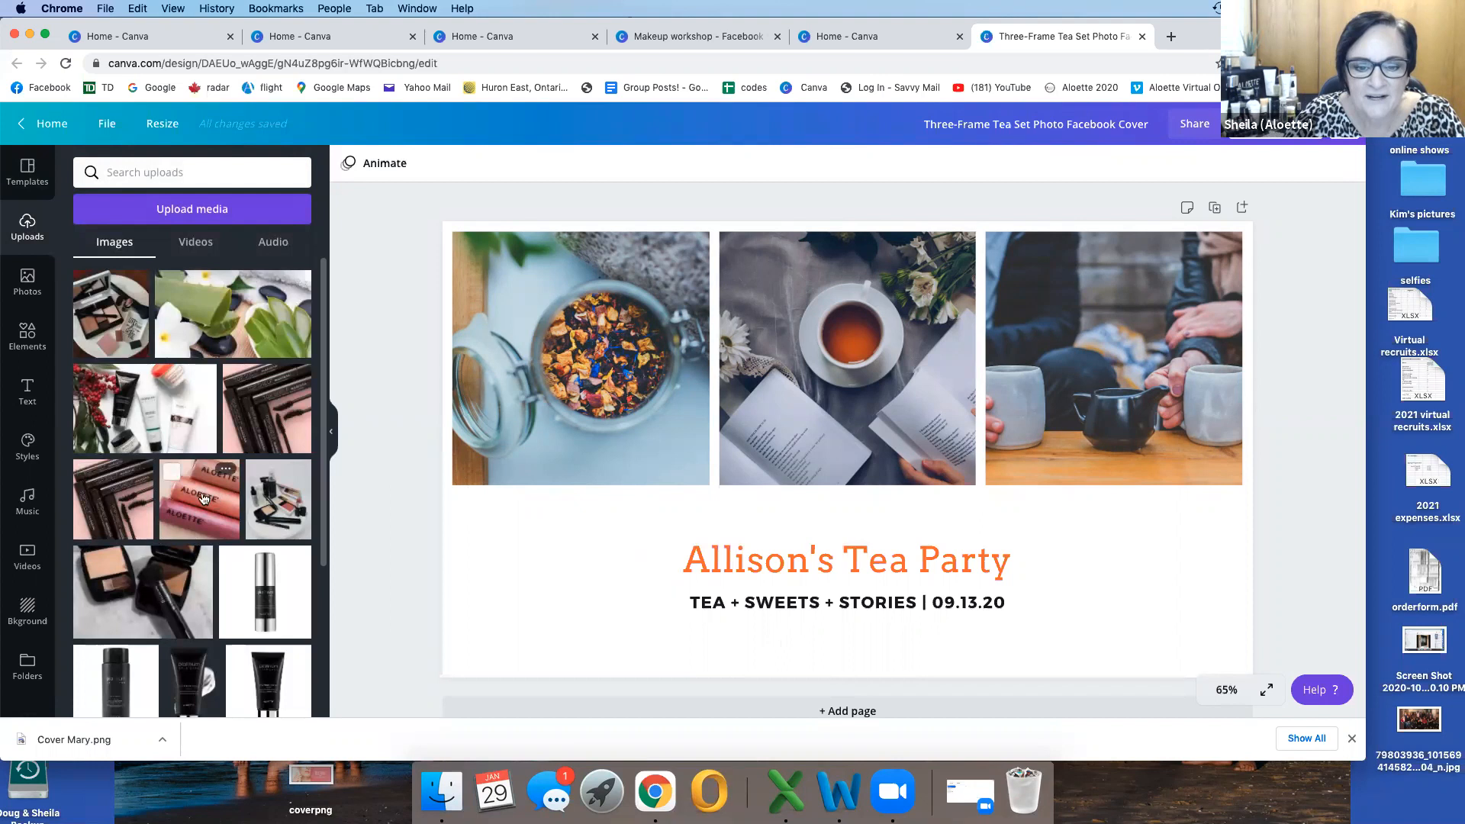
click(191, 212)
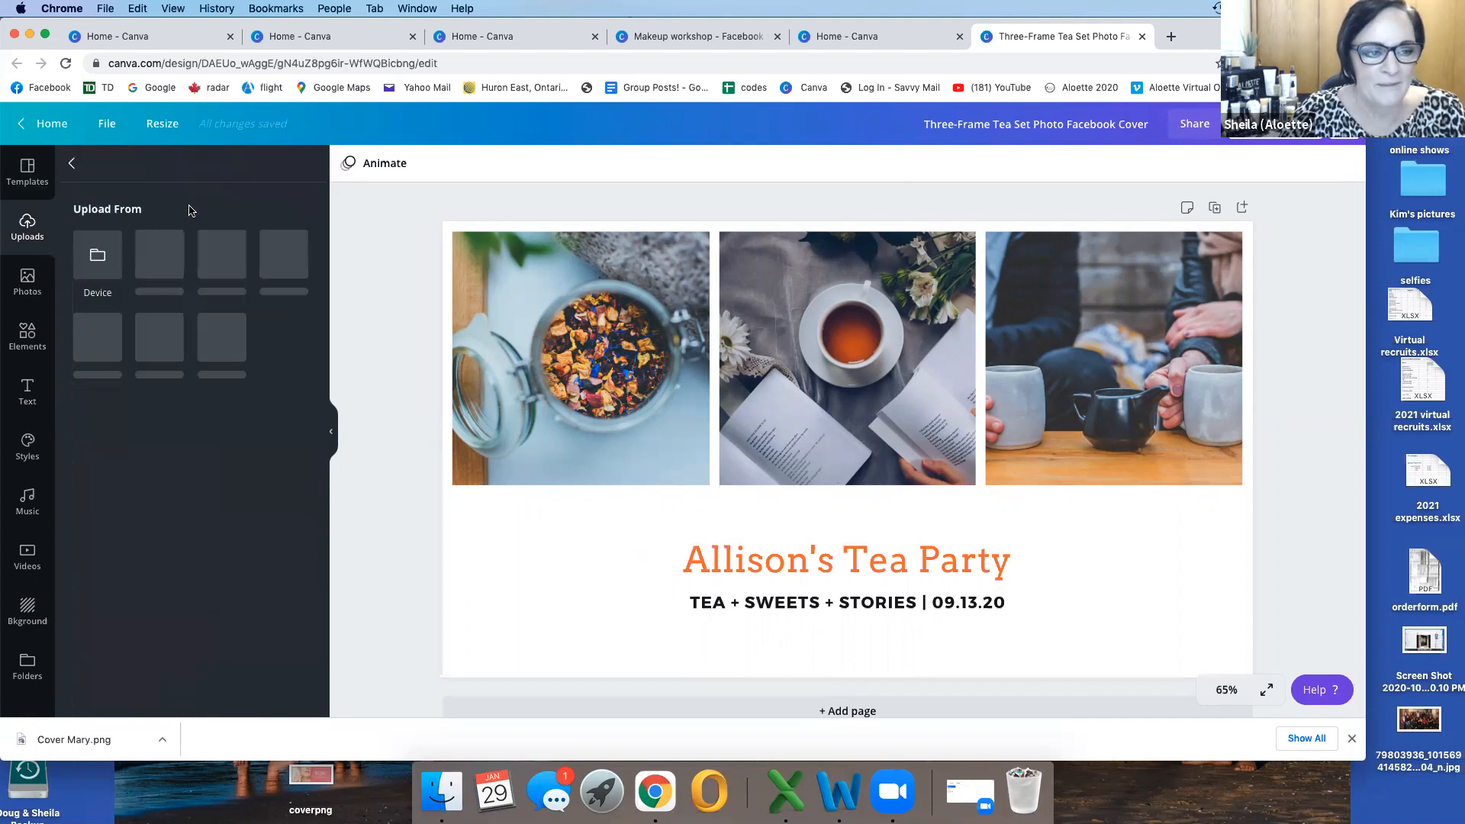
click(96, 256)
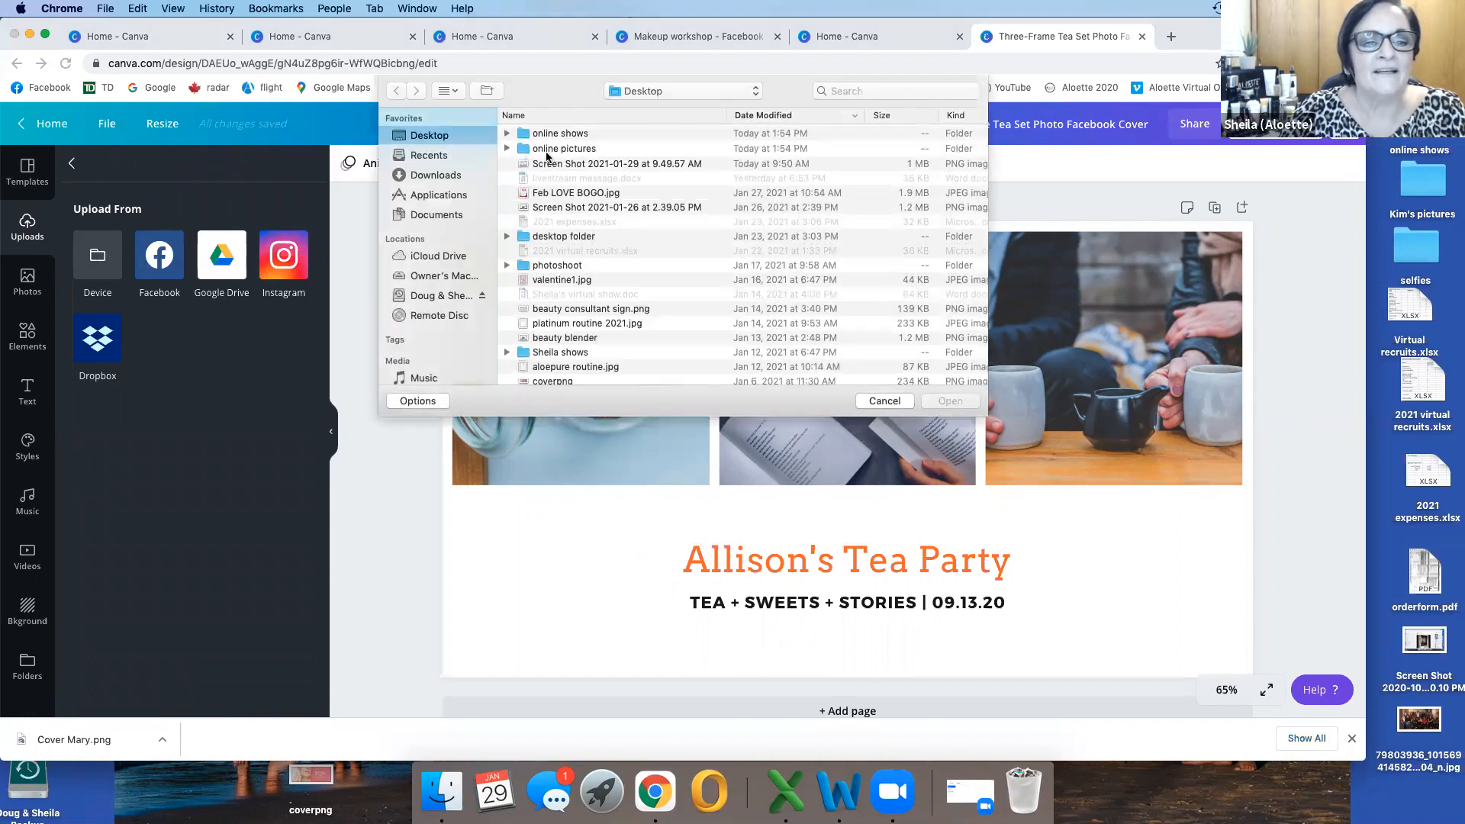
scroll(570, 221, down, 10)
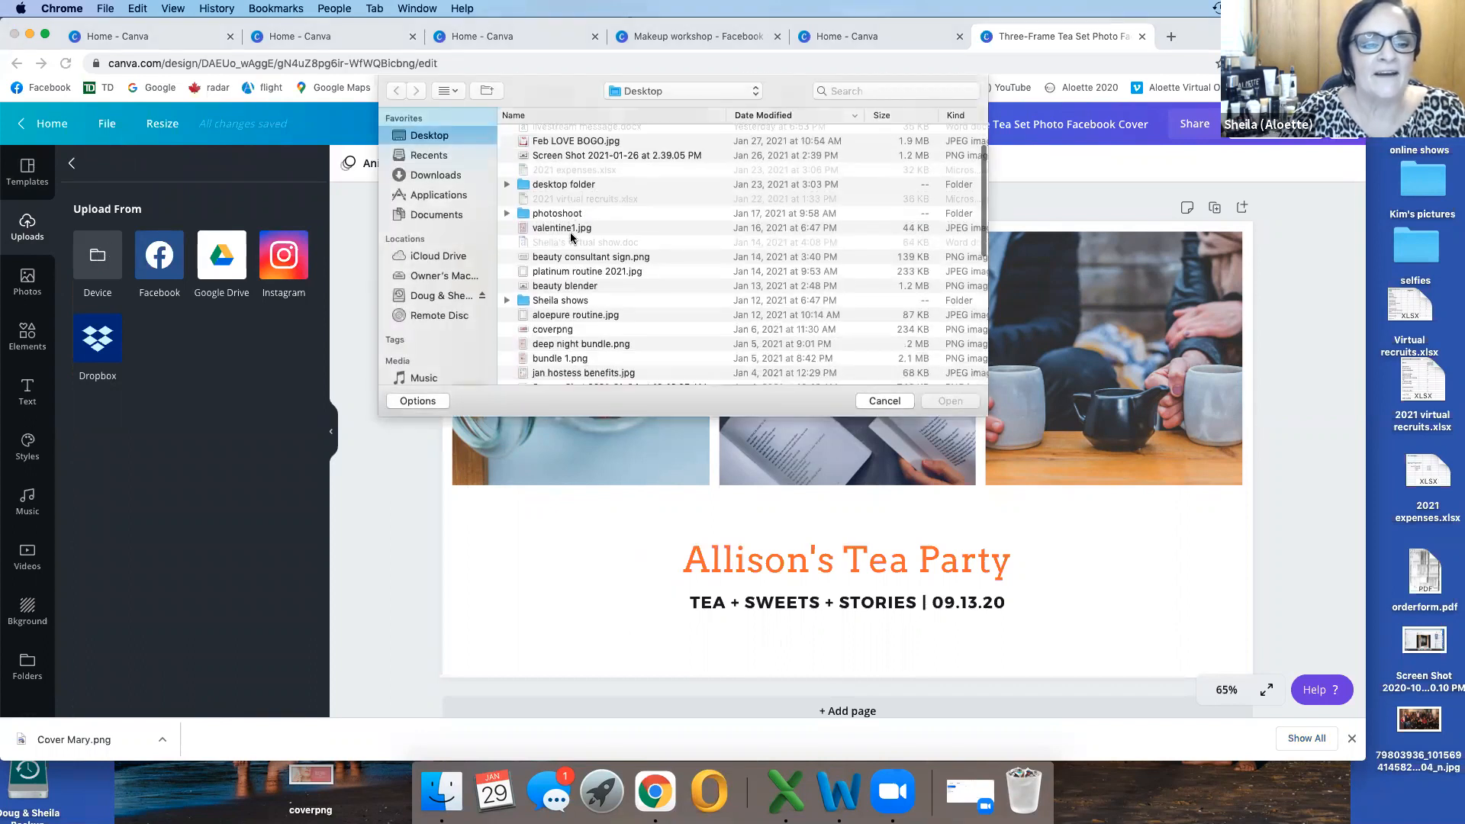
scroll(571, 238, down, 10)
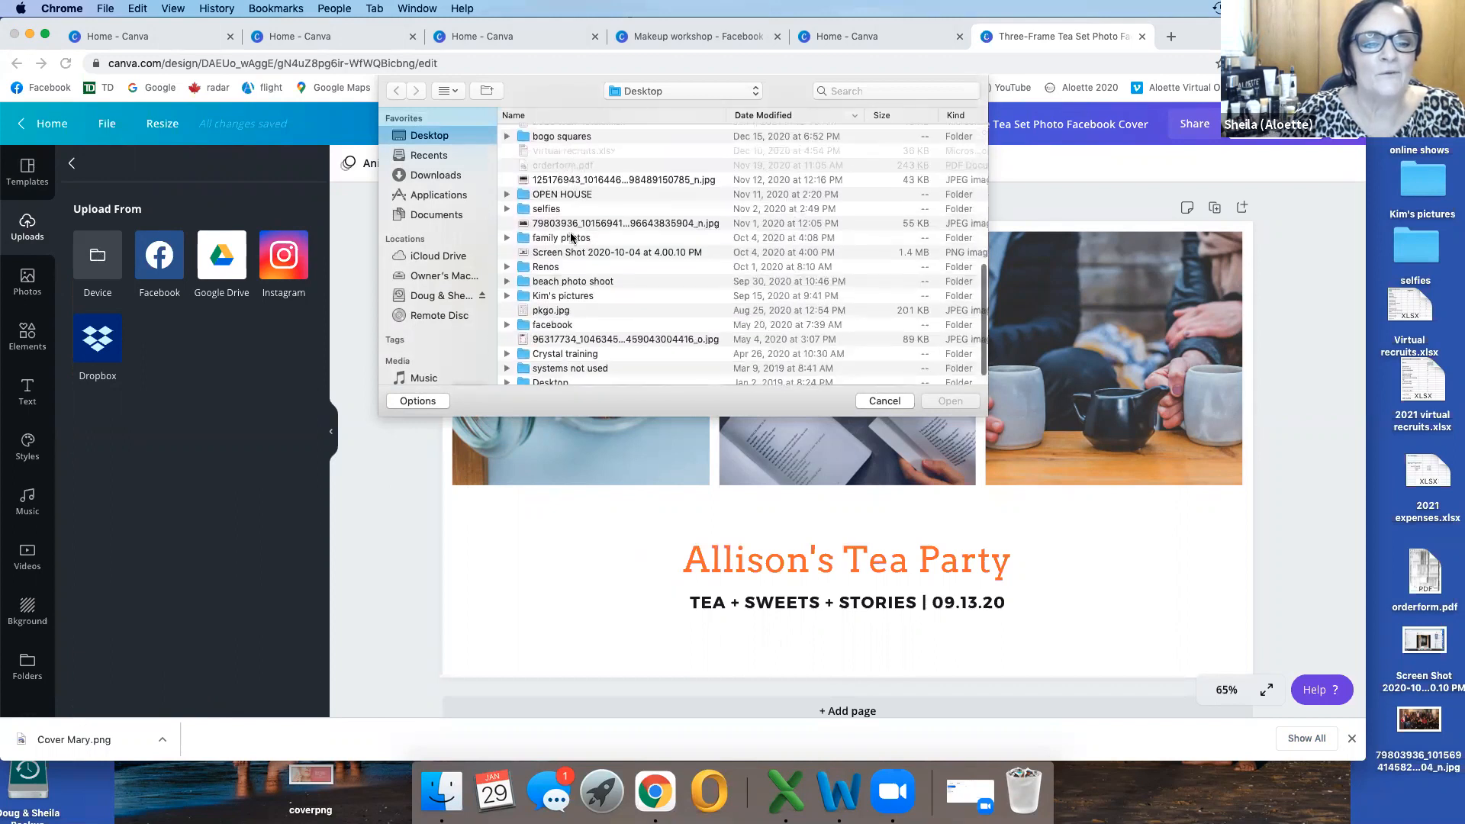
scroll(571, 237, up, 4)
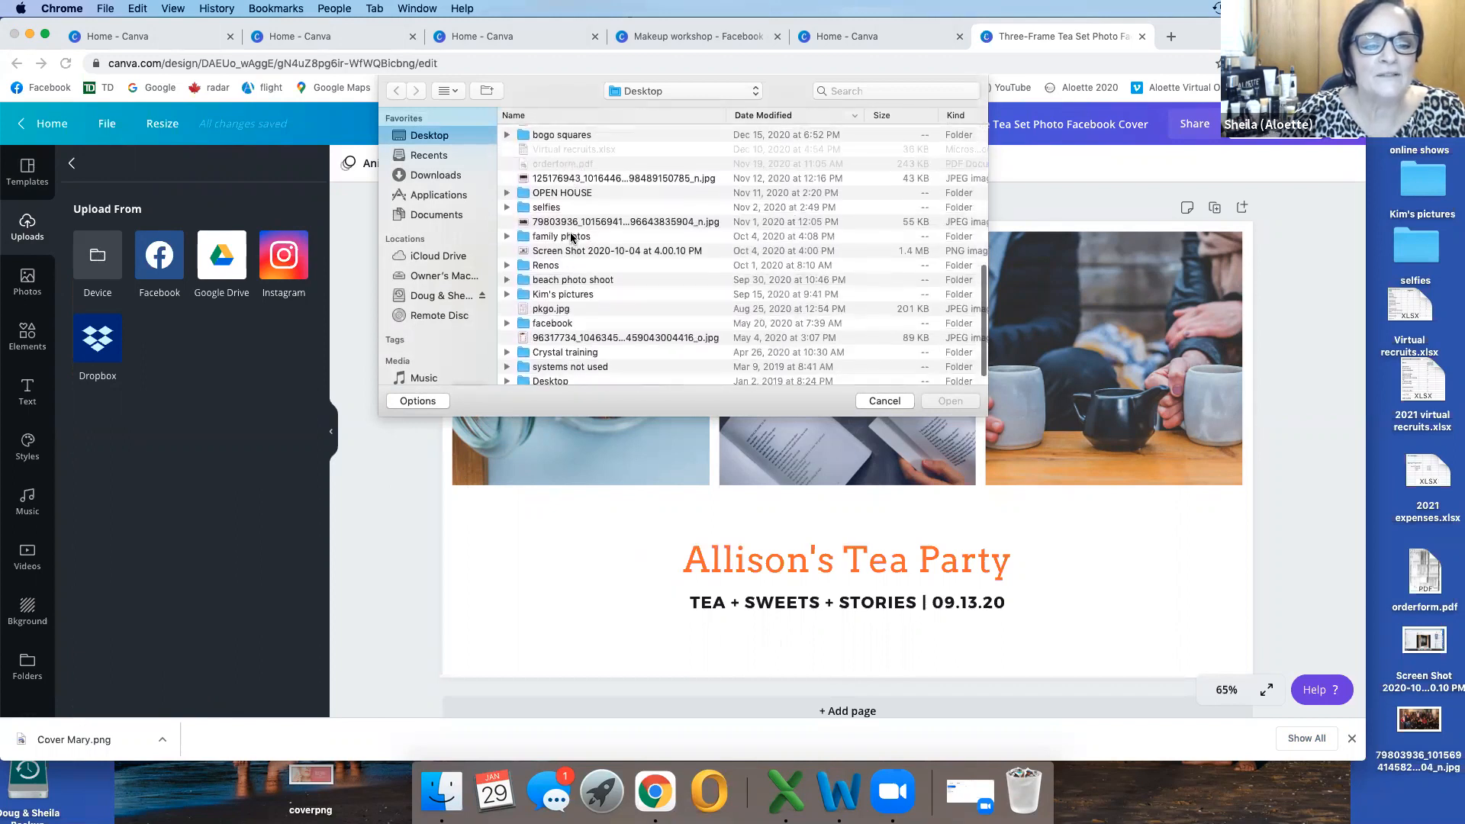
scroll(571, 238, up, 10)
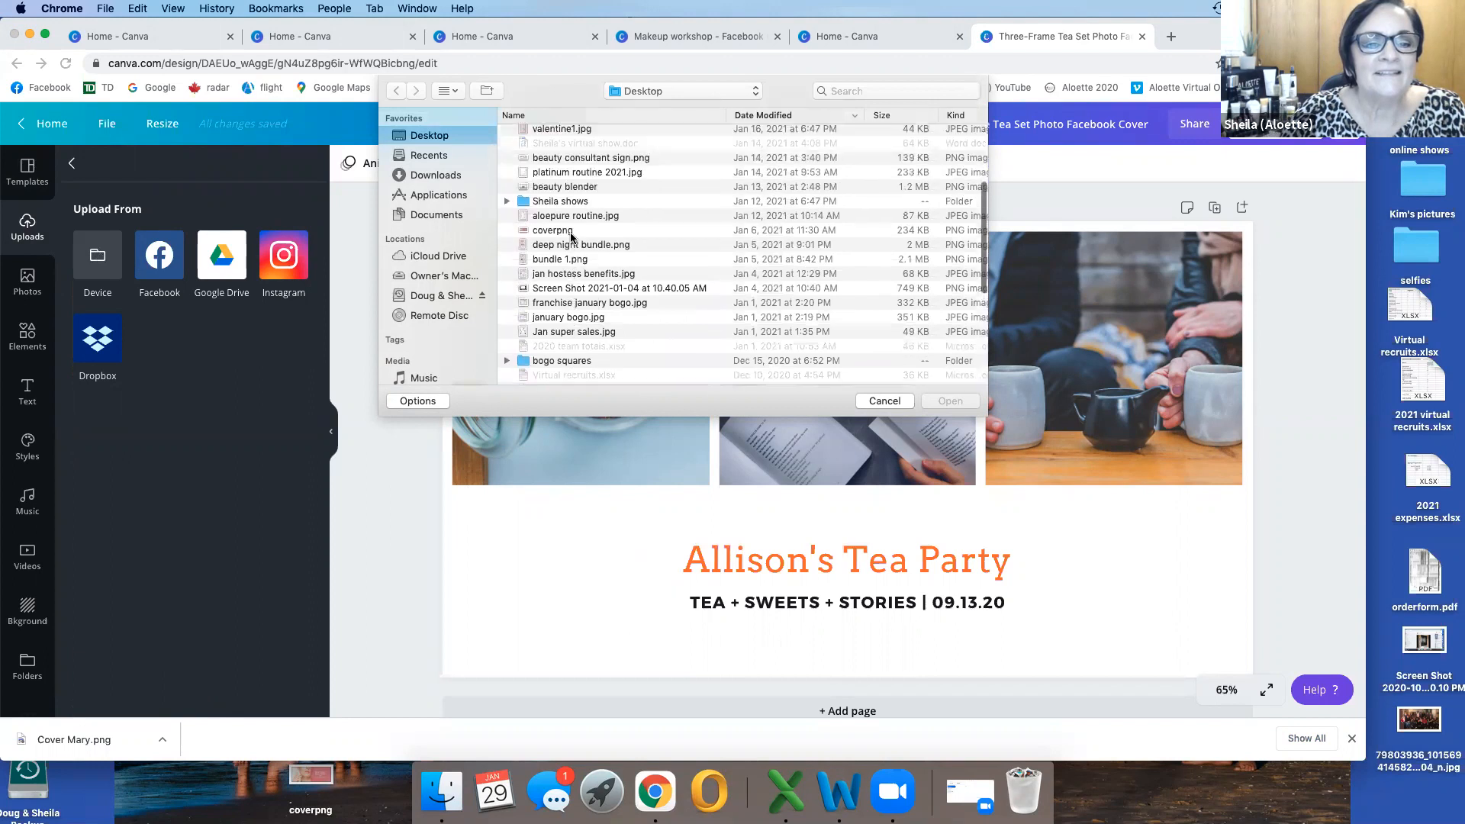
double_click(578, 151)
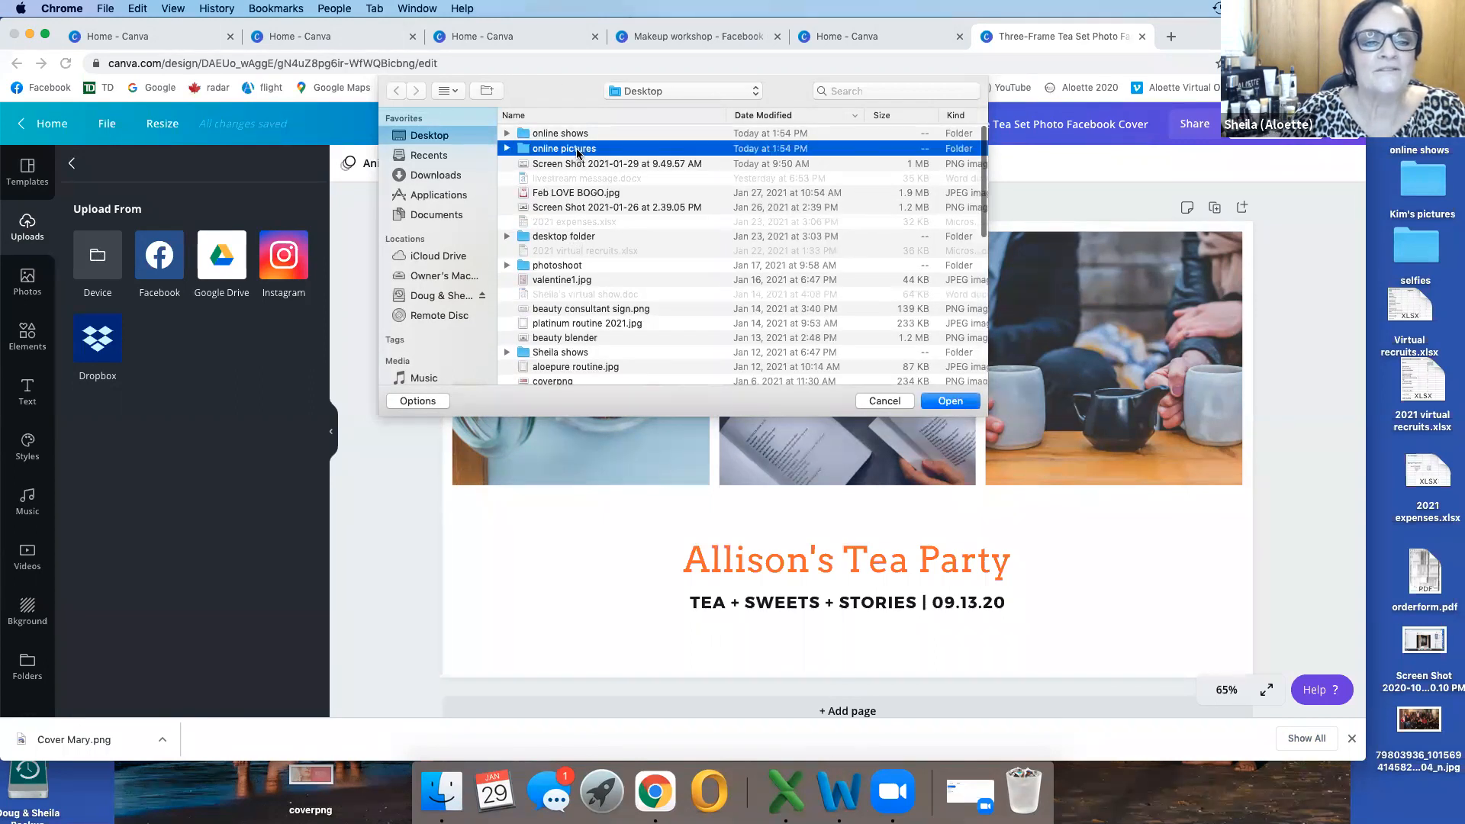
Step: Show the folder's files as icons and upload the picture of the red lipstick heart
click(450, 91)
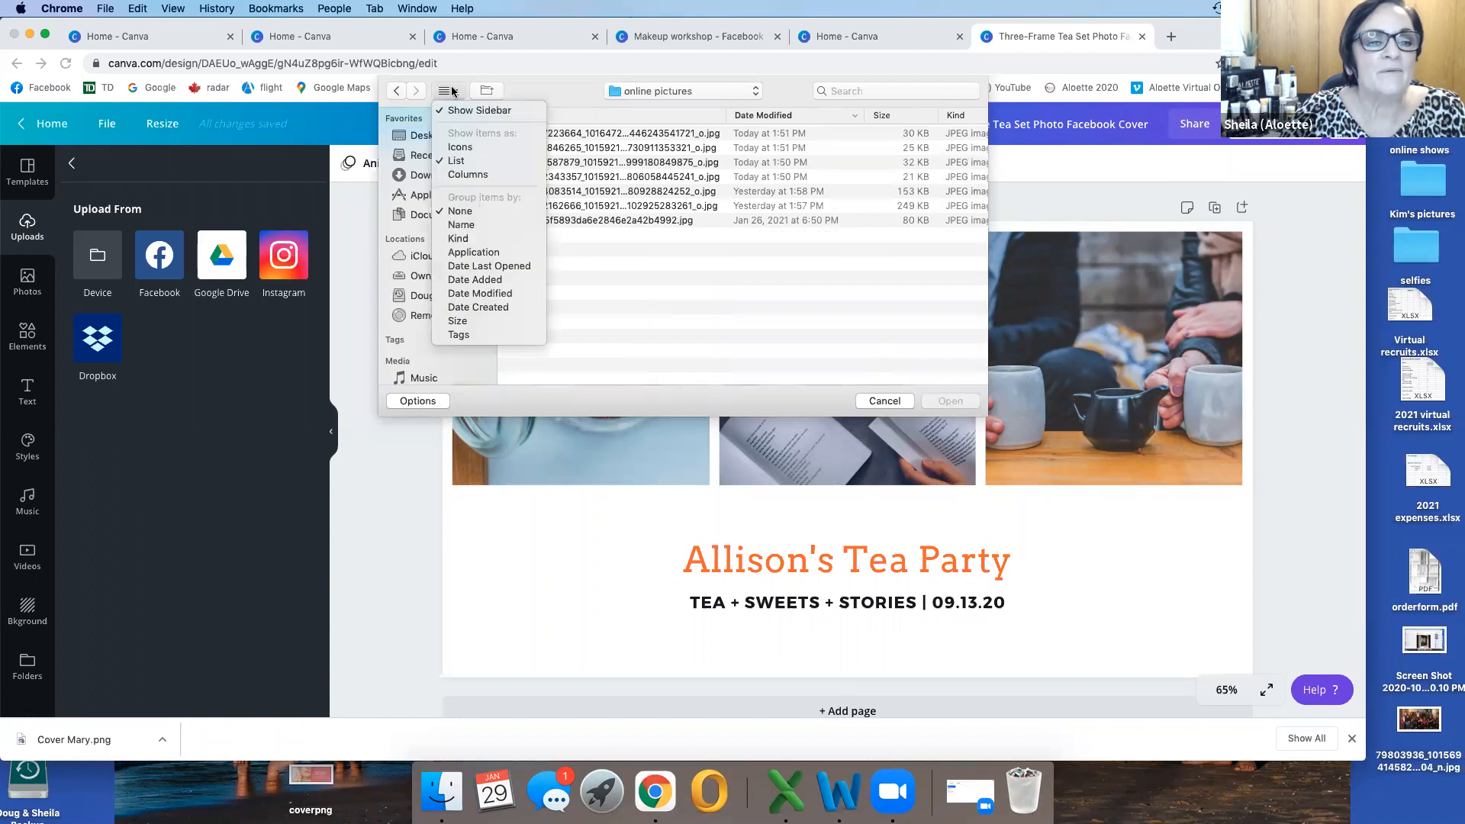
click(461, 146)
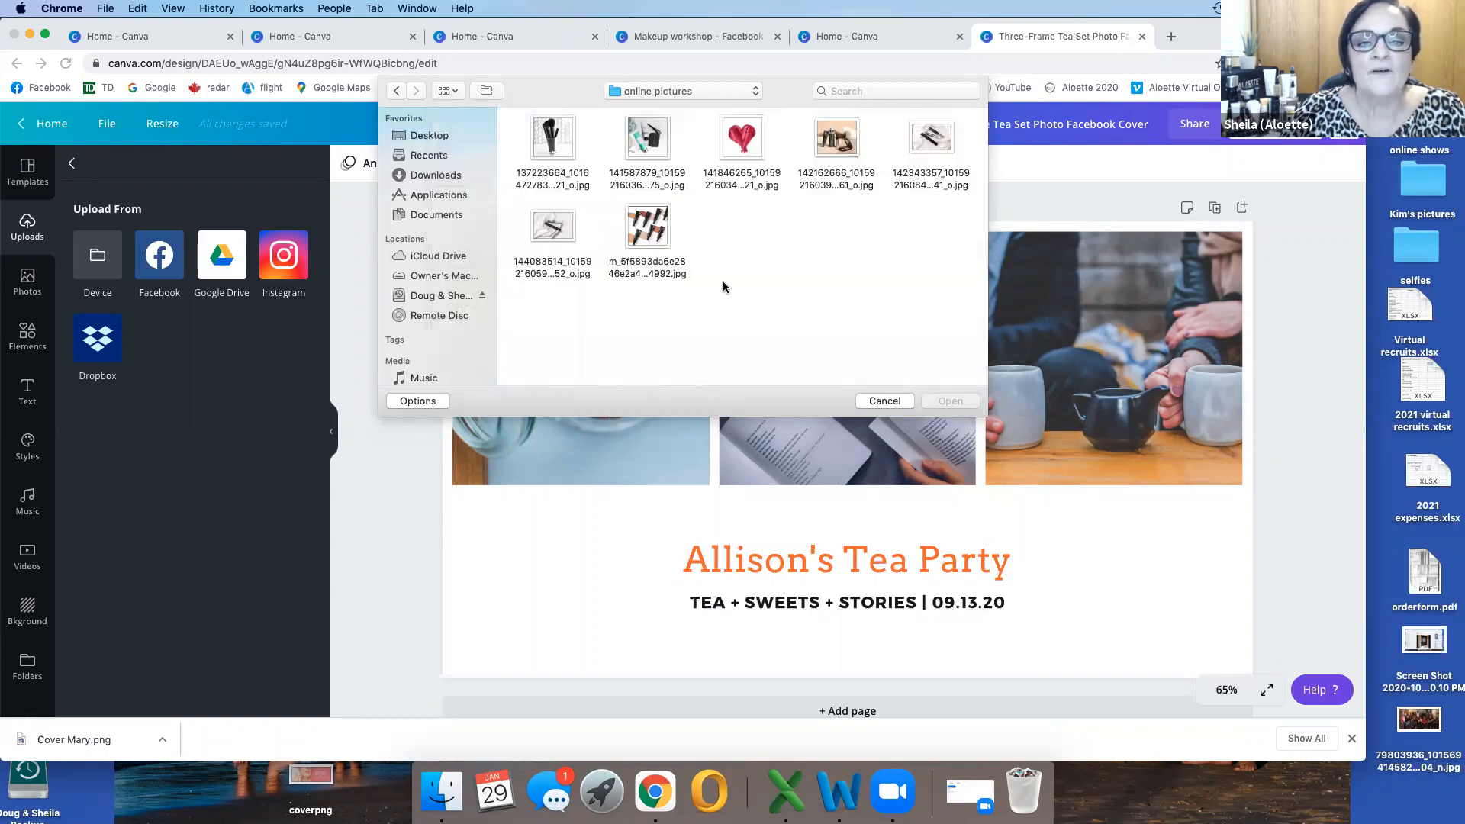
click(732, 141)
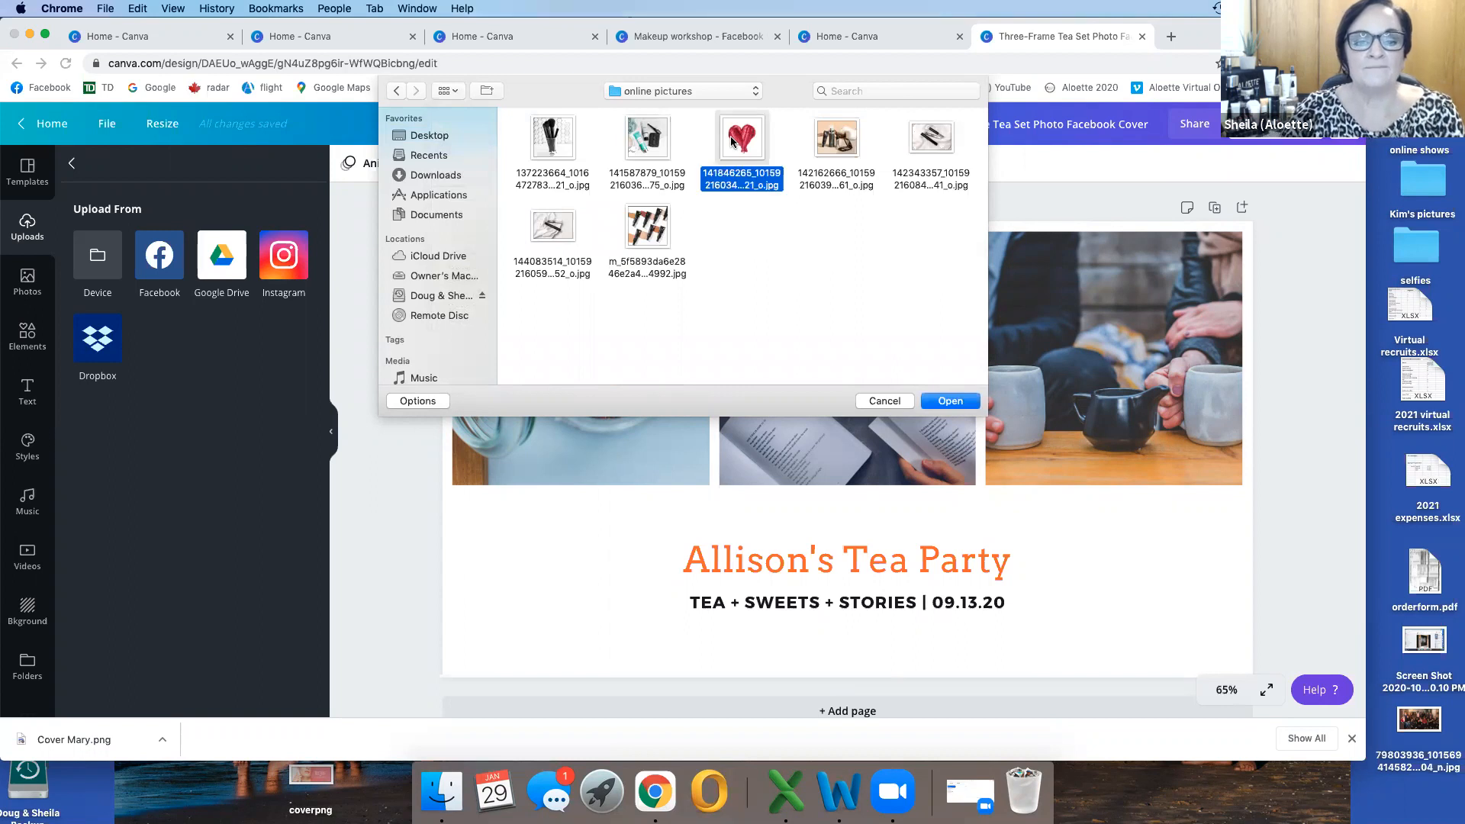
click(948, 402)
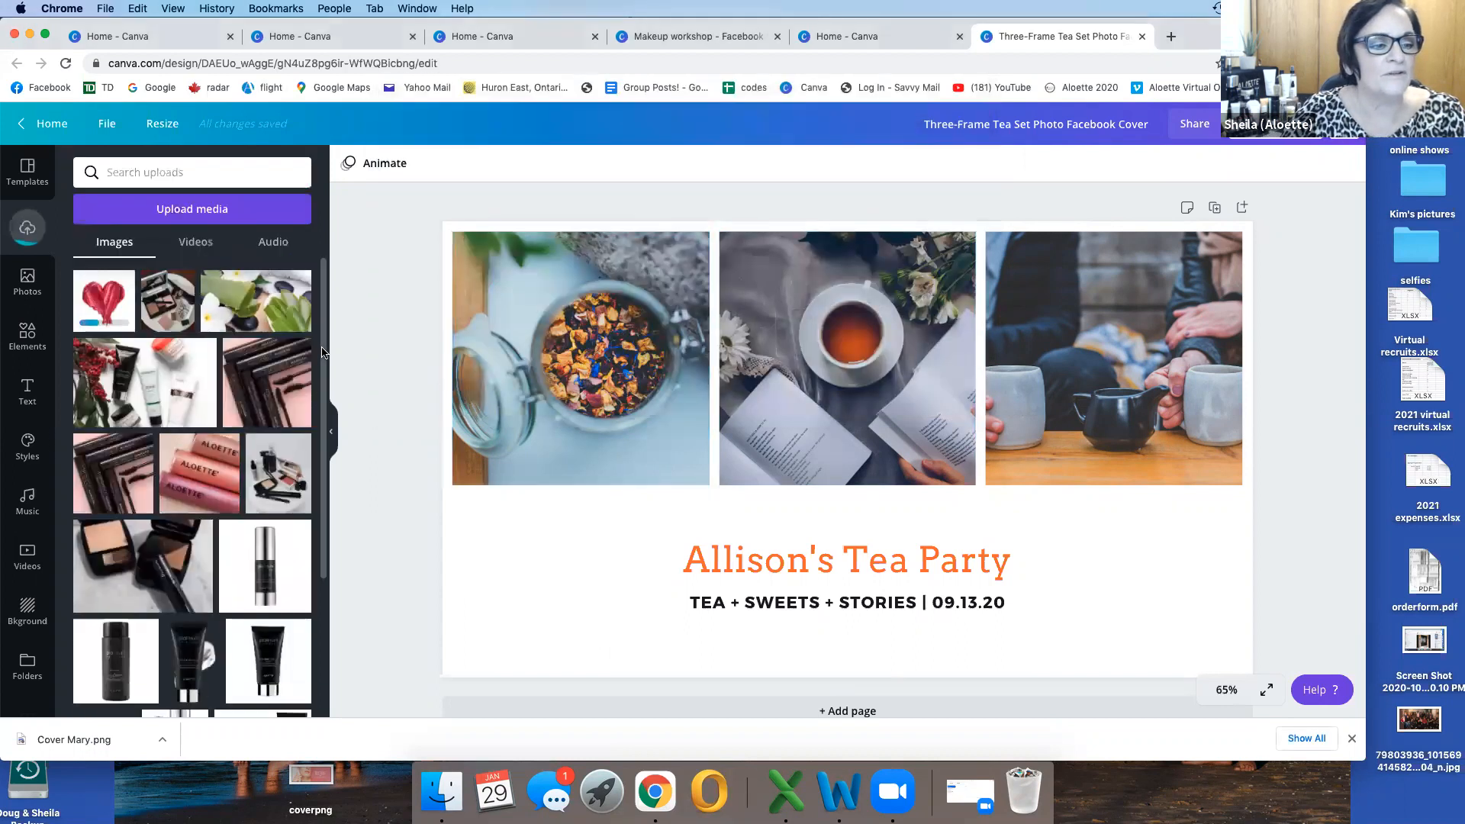
Step: Upload two more pictures from the "online pictures" folder: the cosmetics on a peach background and the mascara photo beside it
click(156, 208)
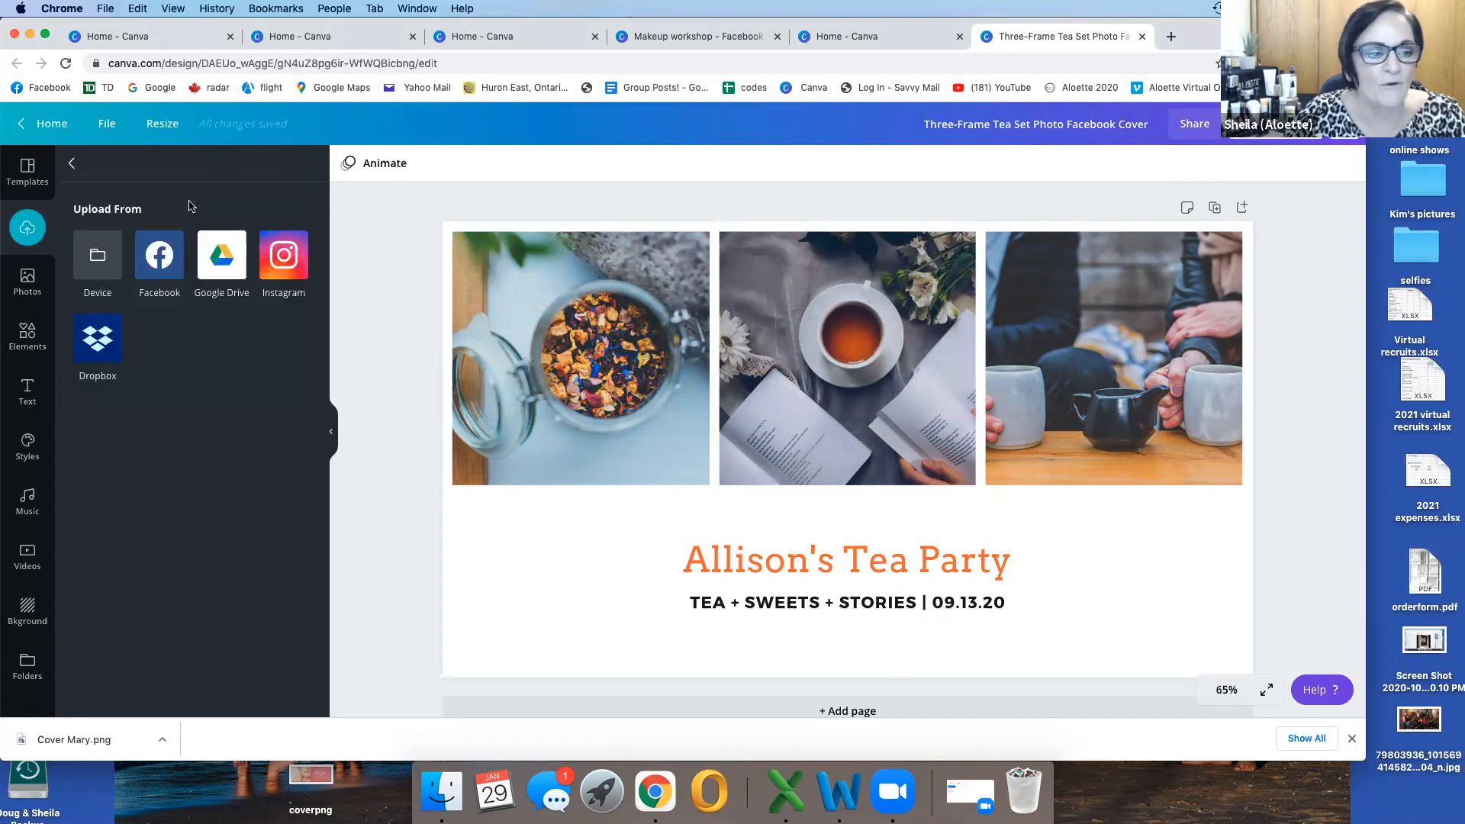
click(91, 260)
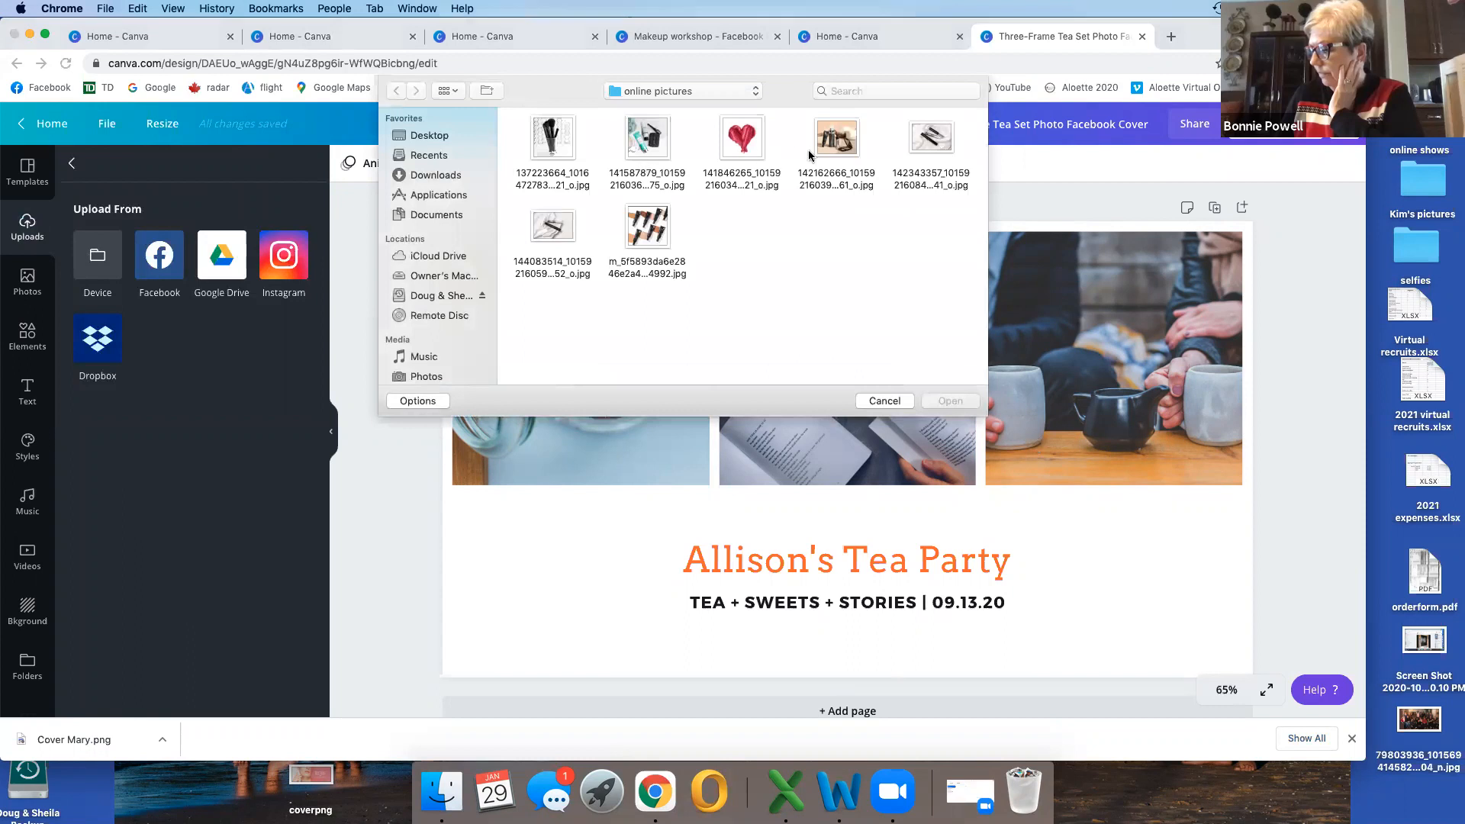
click(840, 143)
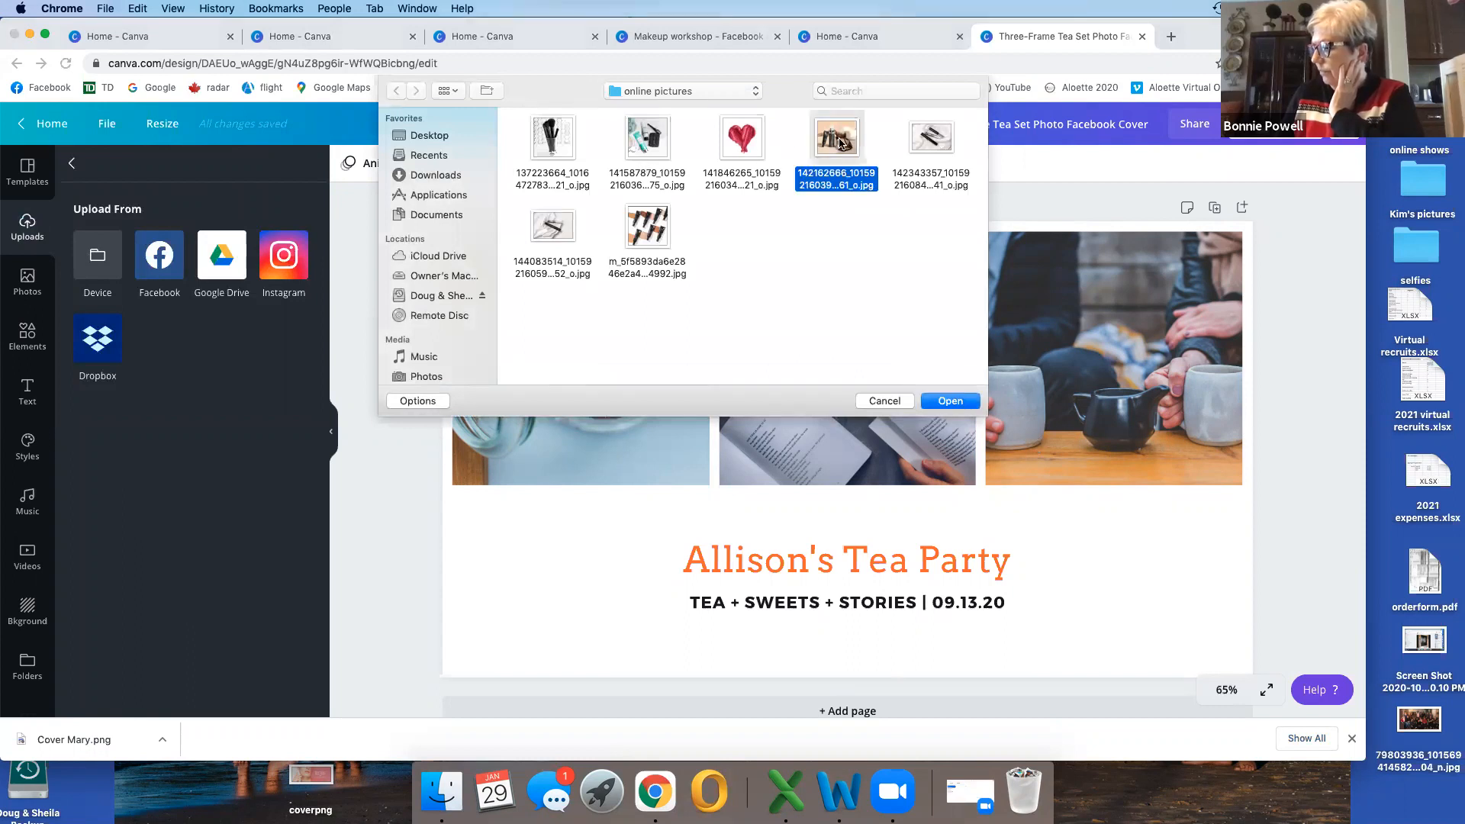
key(shift+Right)
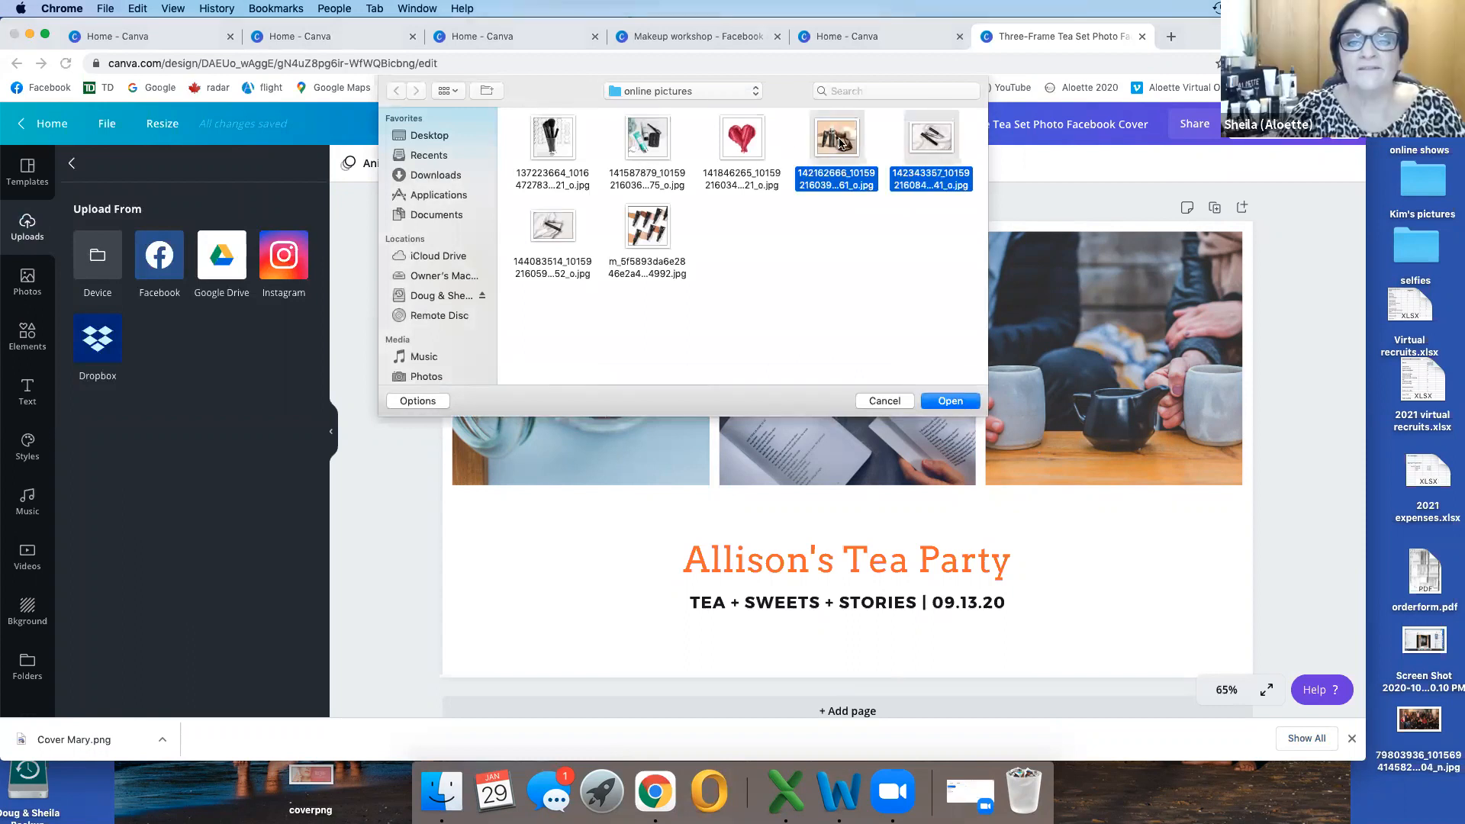
click(951, 402)
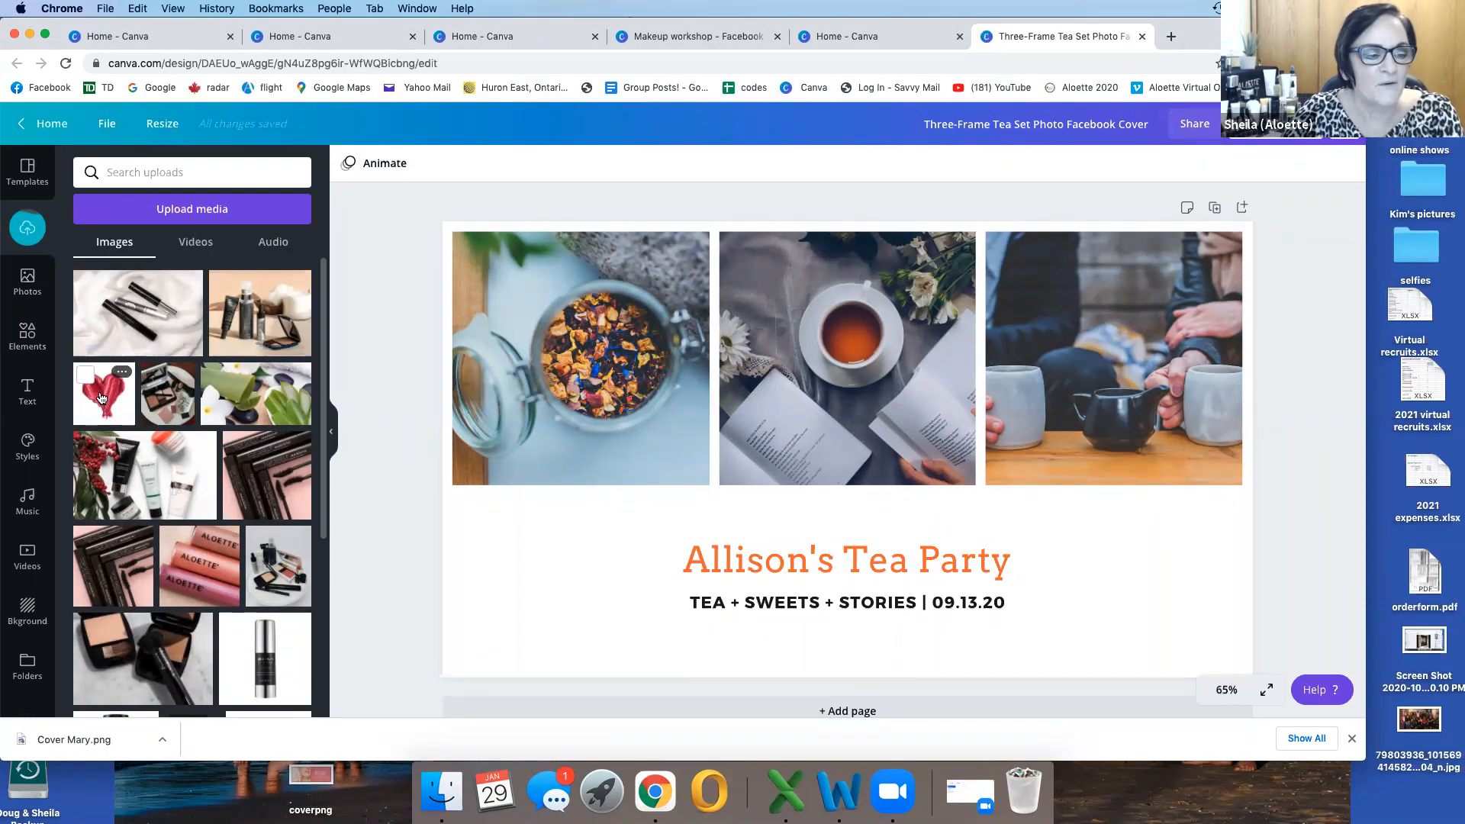
Step: Replace the cover's middle photo with the red heart, the first with the peach-background cosmetics, and the third with the makeup-on-plate image
drag(100, 398, 580, 336)
drag(860, 325, 875, 328)
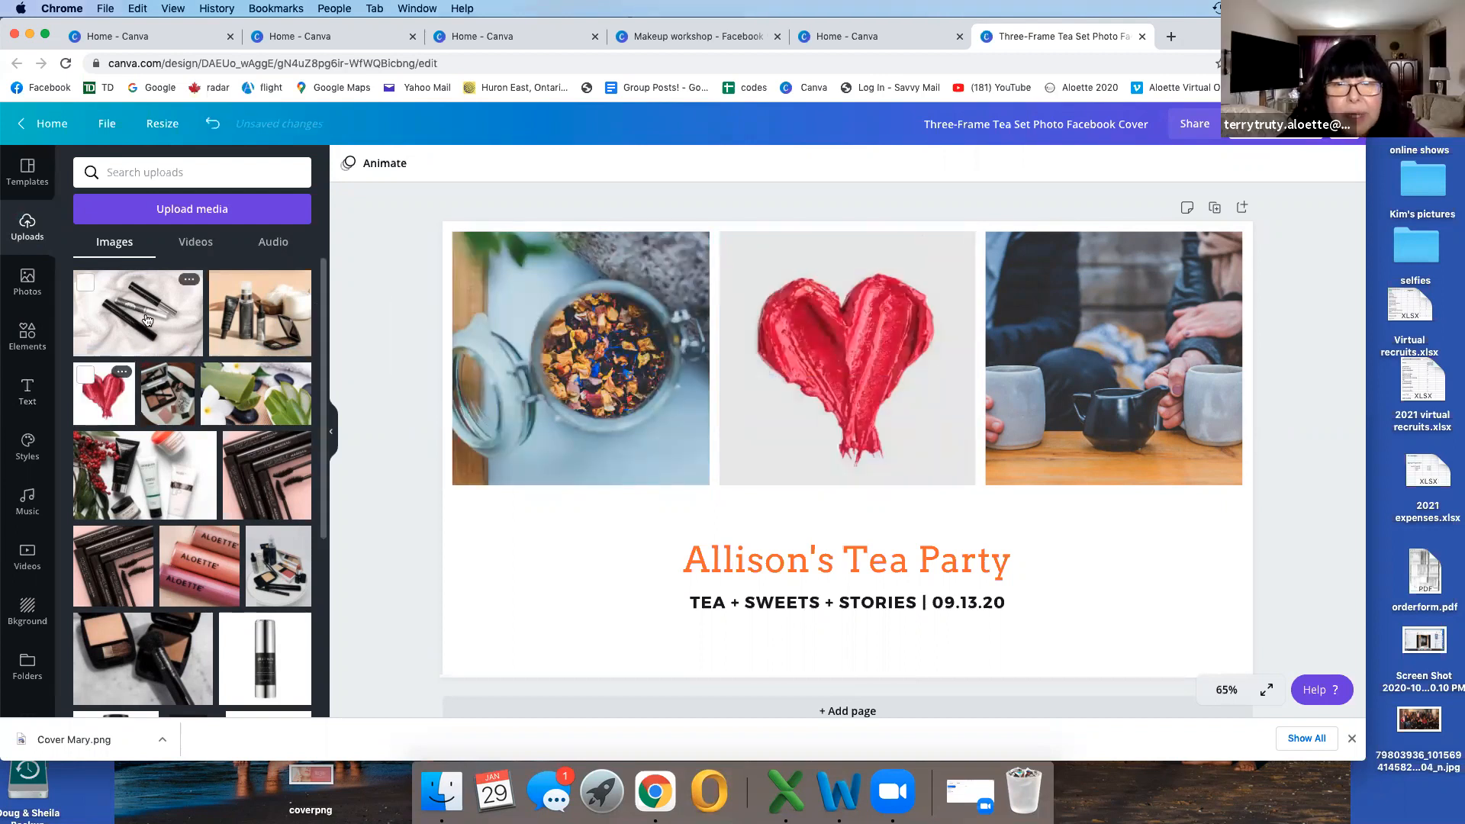
drag(259, 313, 576, 303)
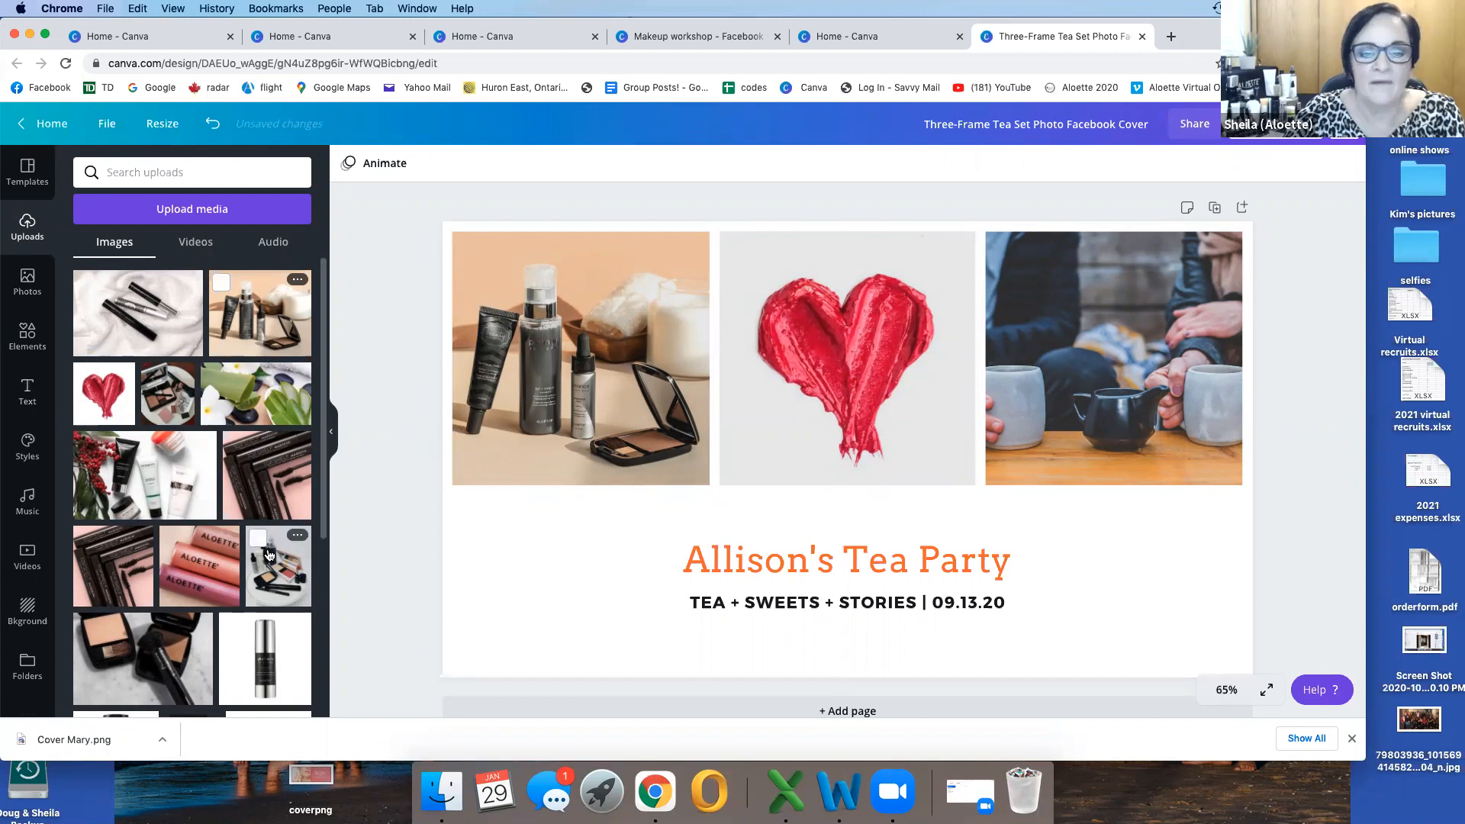
drag(269, 554, 1095, 294)
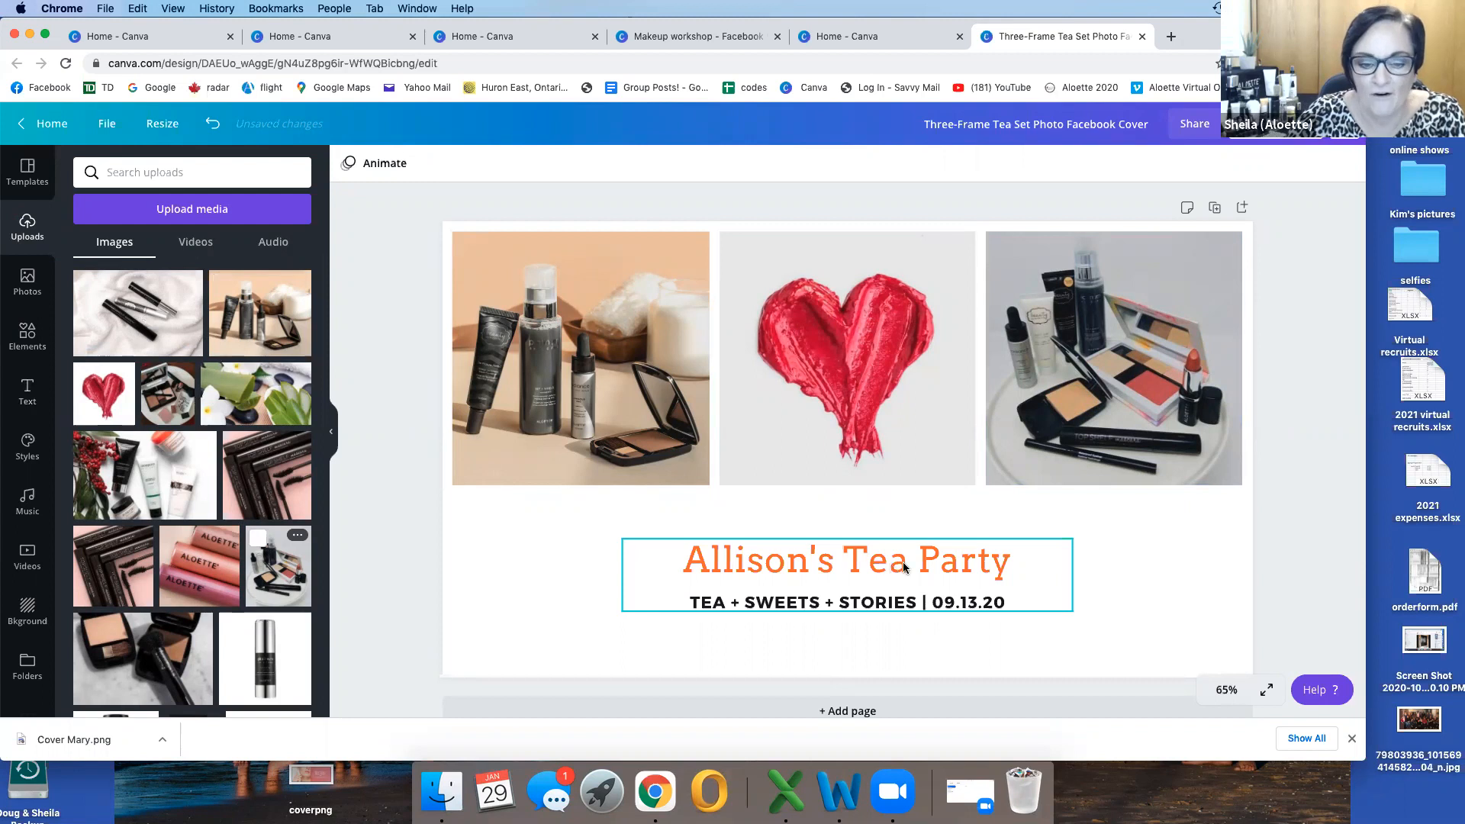
Step: Delete only the "TEA + SWEETS + STORIES" line from the text group below the photos
click(950, 565)
double_click(1022, 554)
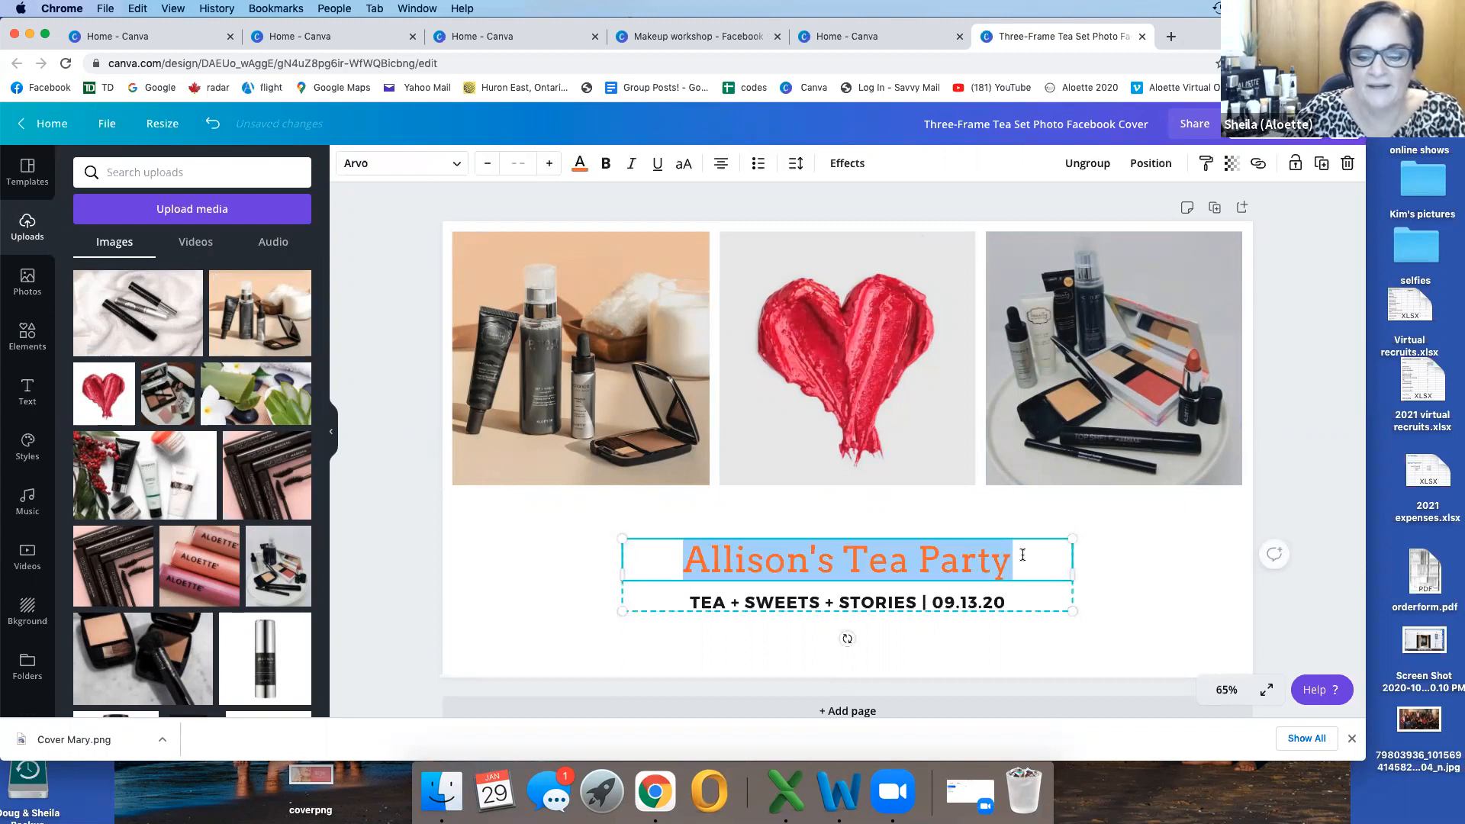
click(1002, 601)
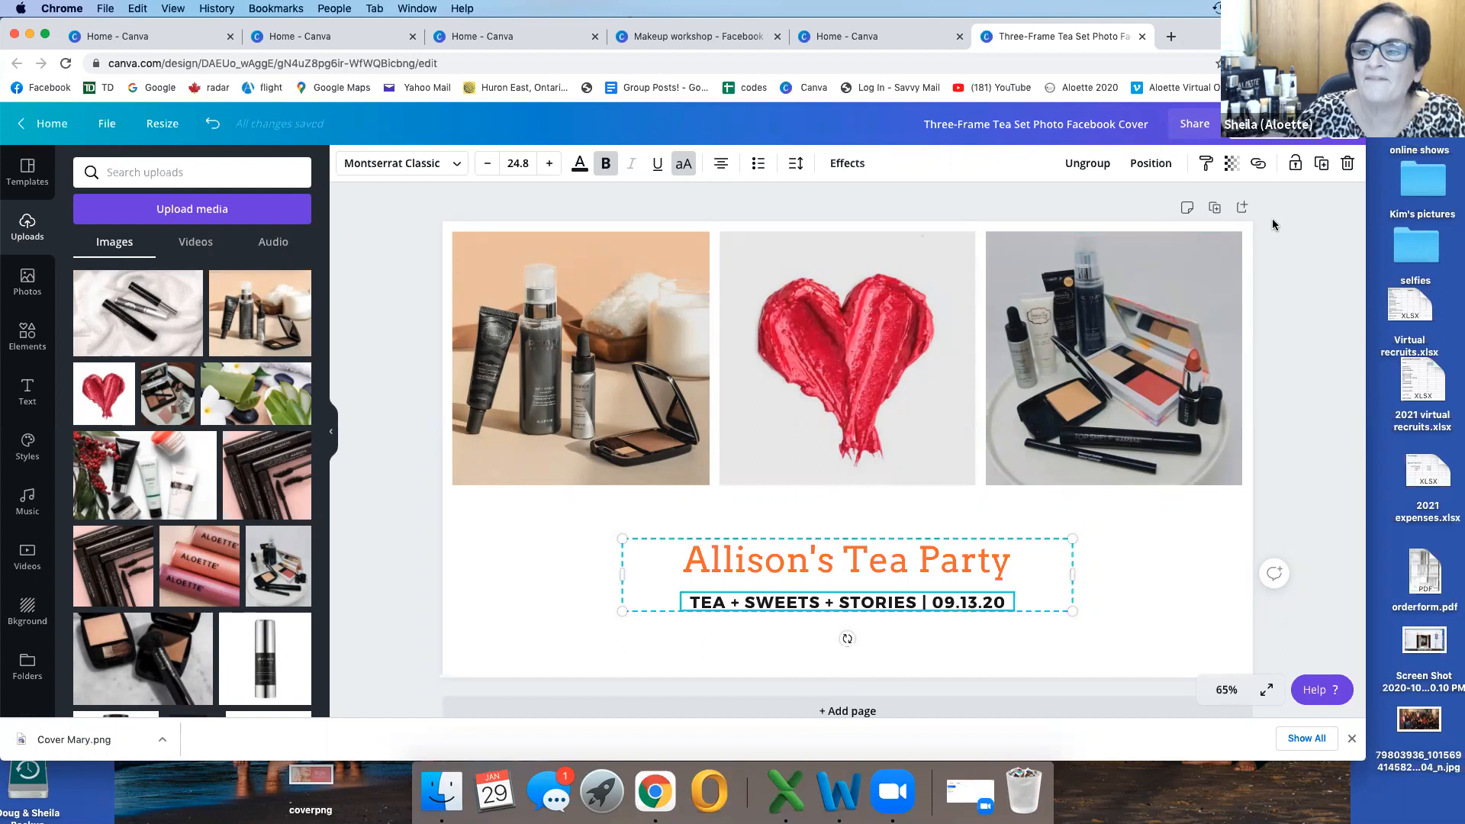
click(1349, 165)
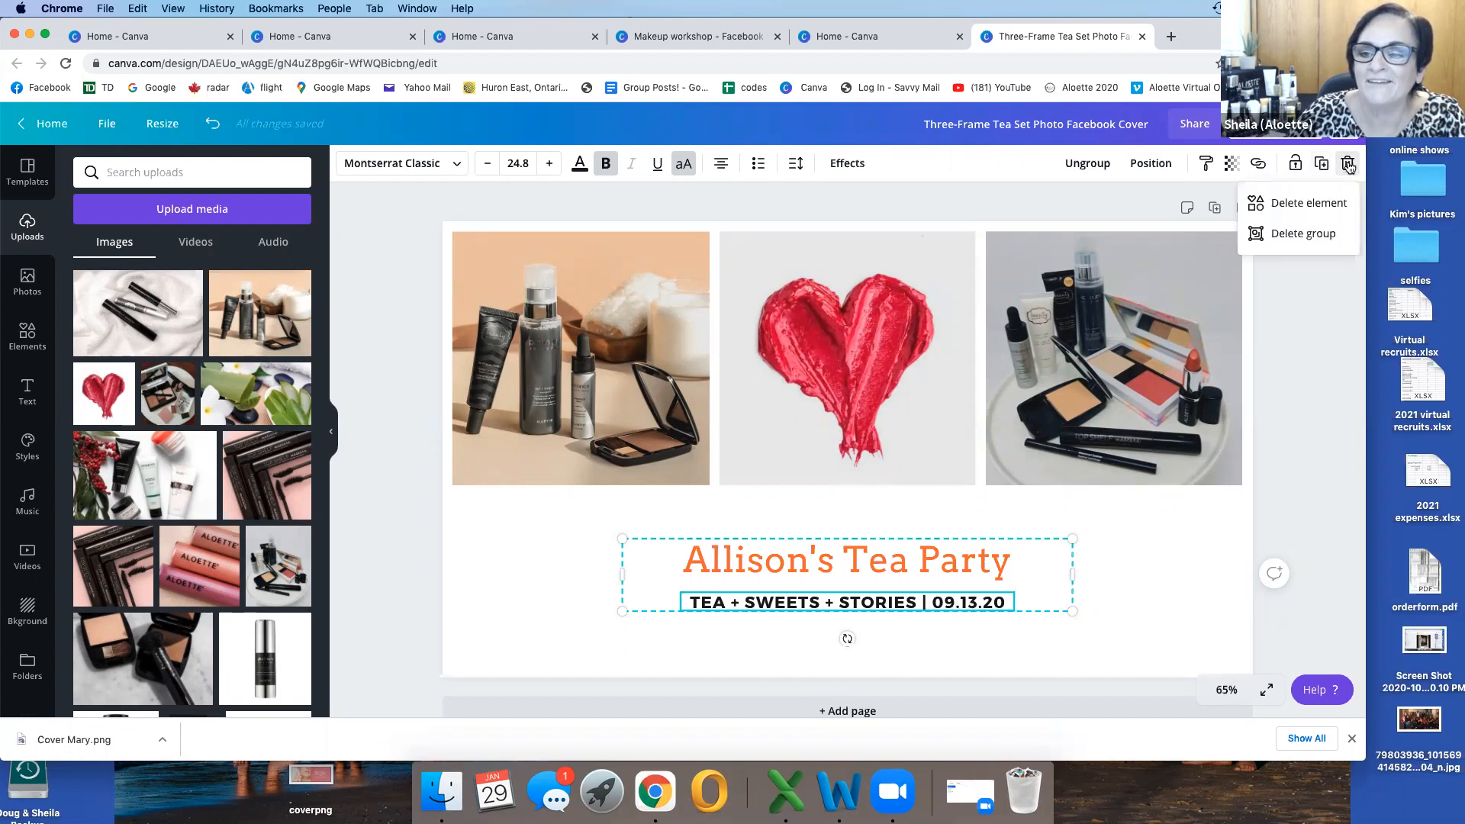
click(1314, 203)
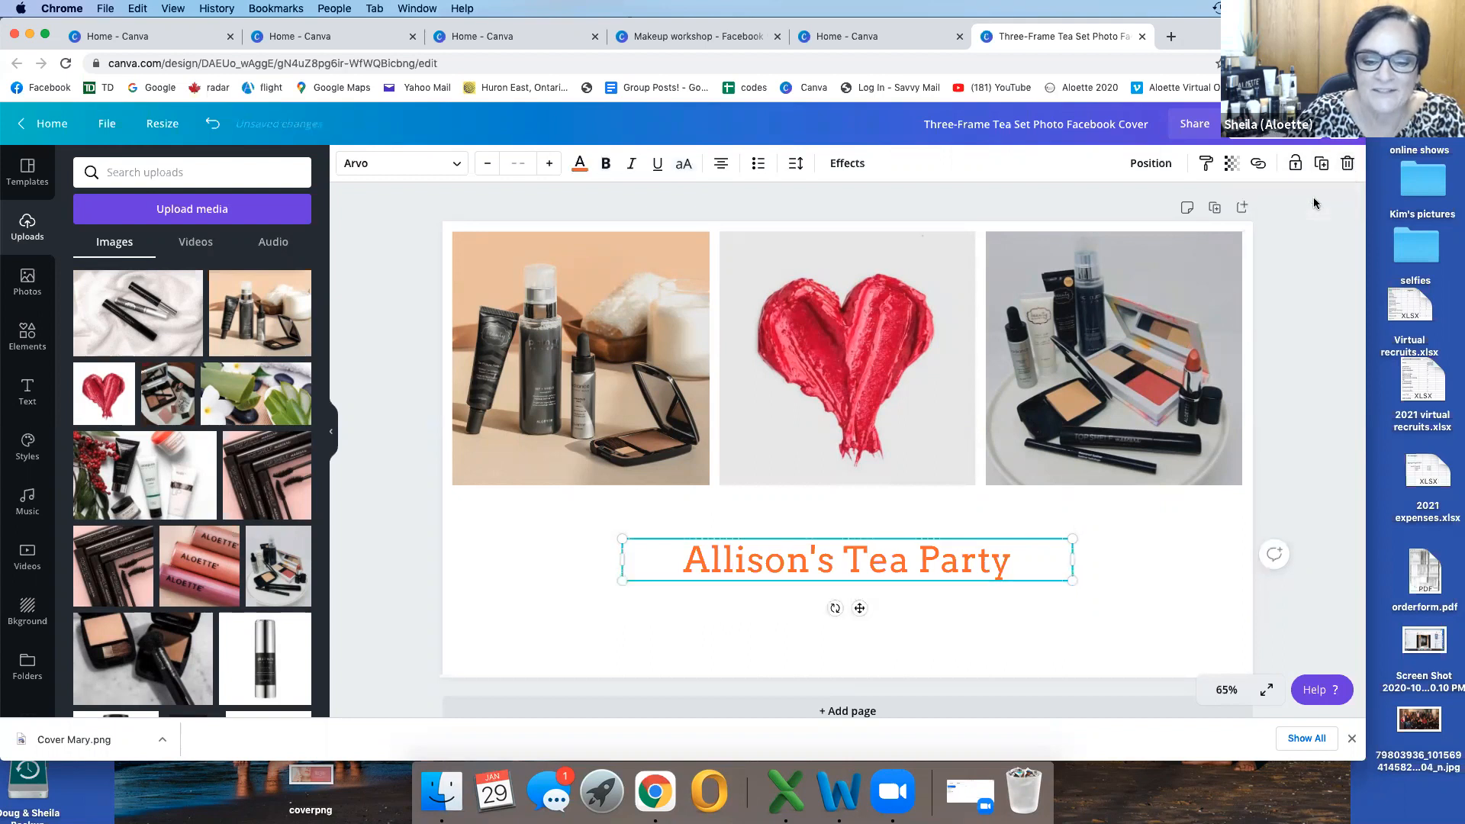
Step: Change the font of the tea party title to Yeseva One
double_click(995, 548)
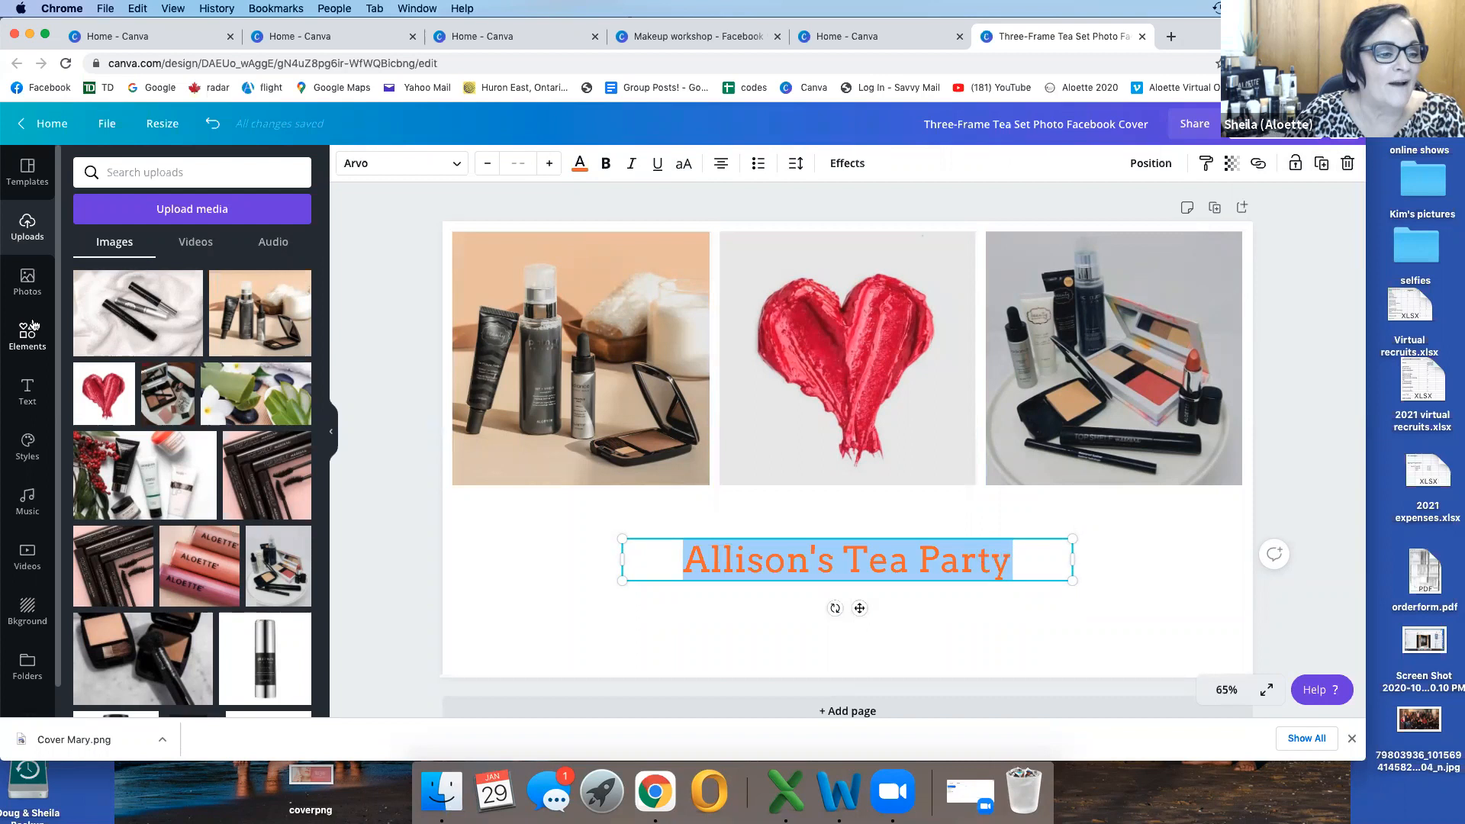
click(26, 395)
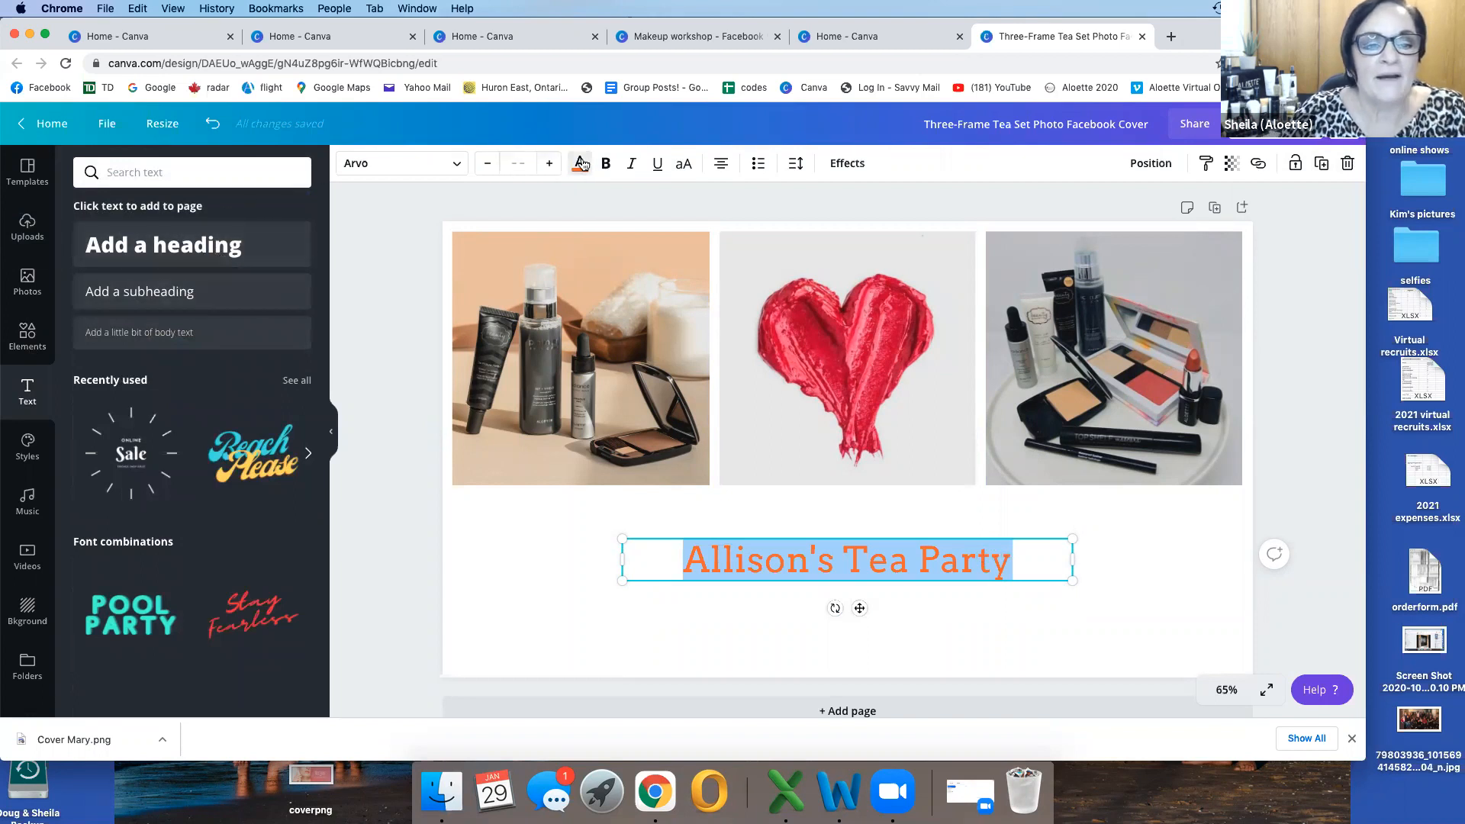
click(453, 168)
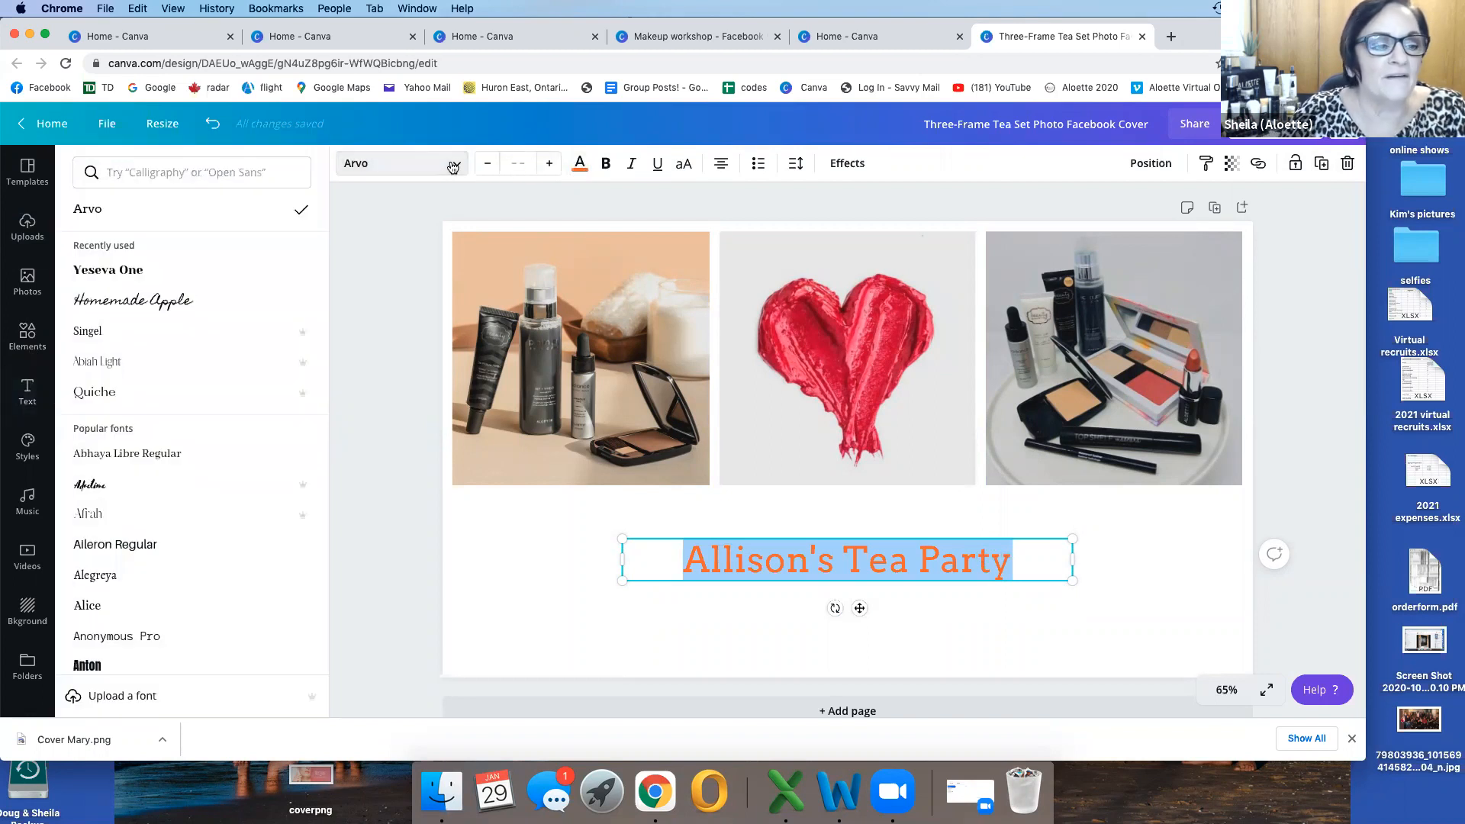
click(201, 271)
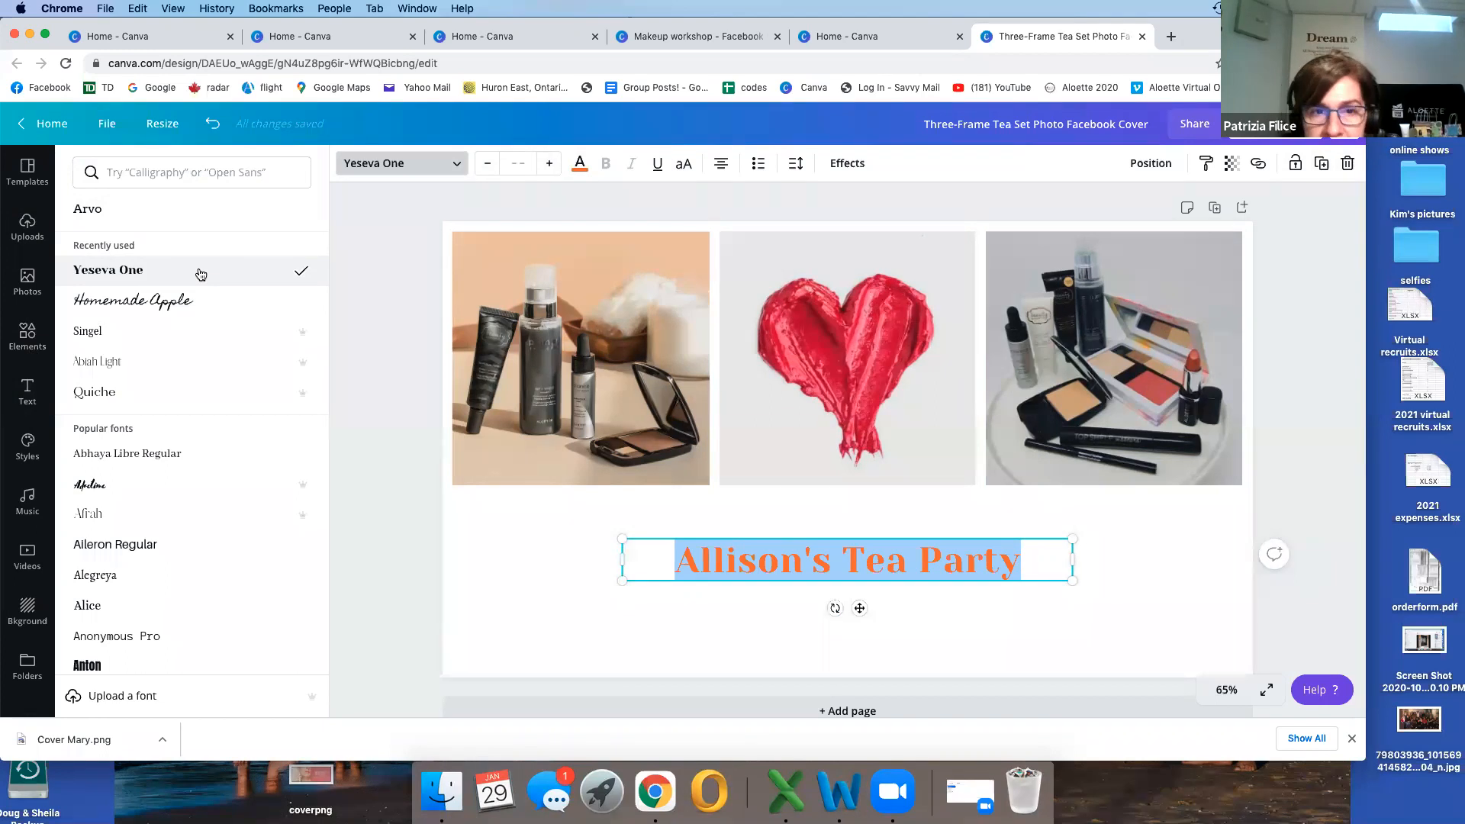
Step: Add a subheading text box beneath the title and delete it again
click(30, 392)
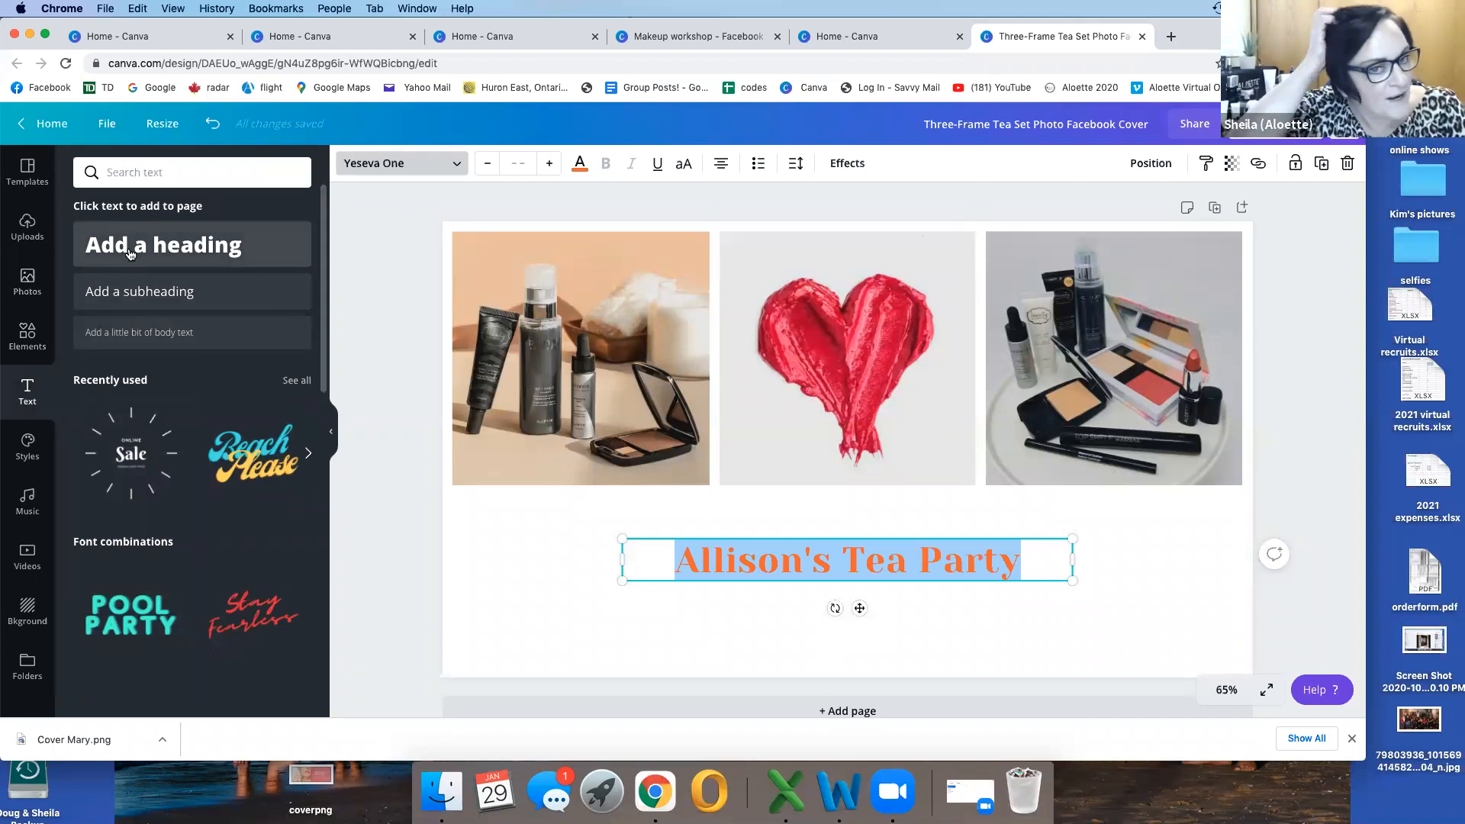
click(145, 293)
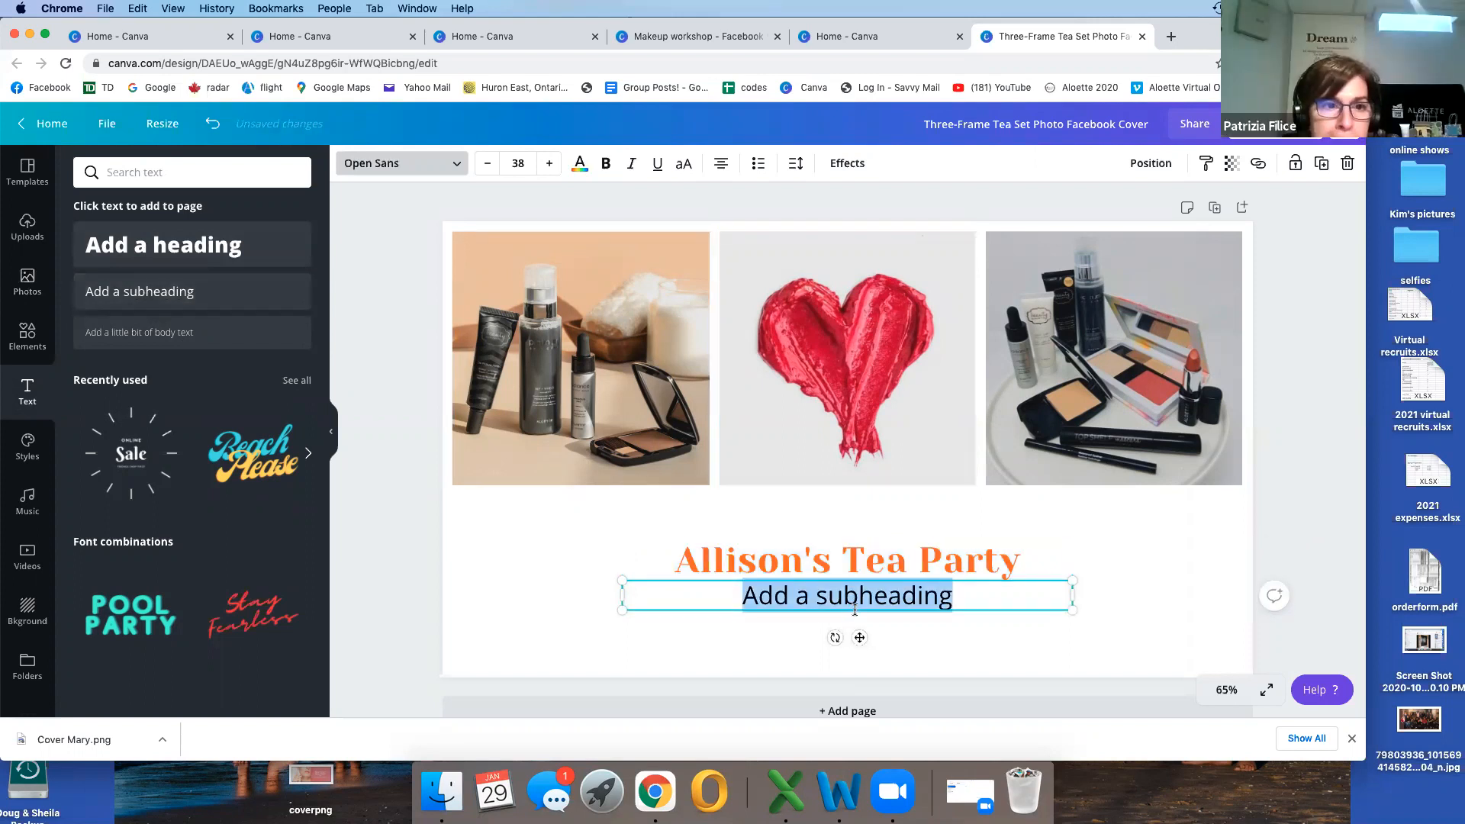
click(1348, 165)
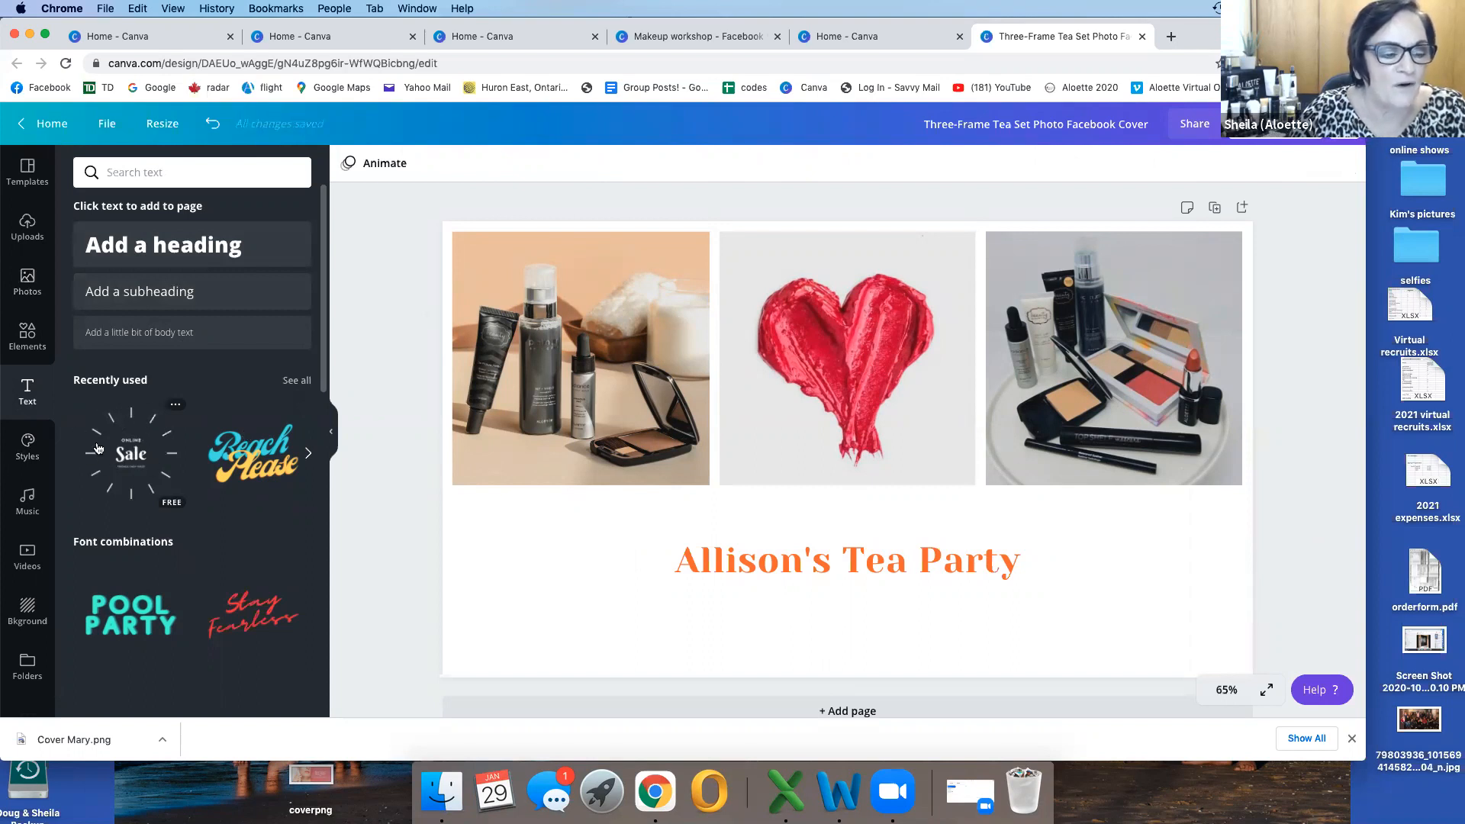
Step: Replace the tea party title's text with the host's first name in possessive form followed by "Virtual Aloette Party"
click(849, 557)
double_click(1018, 568)
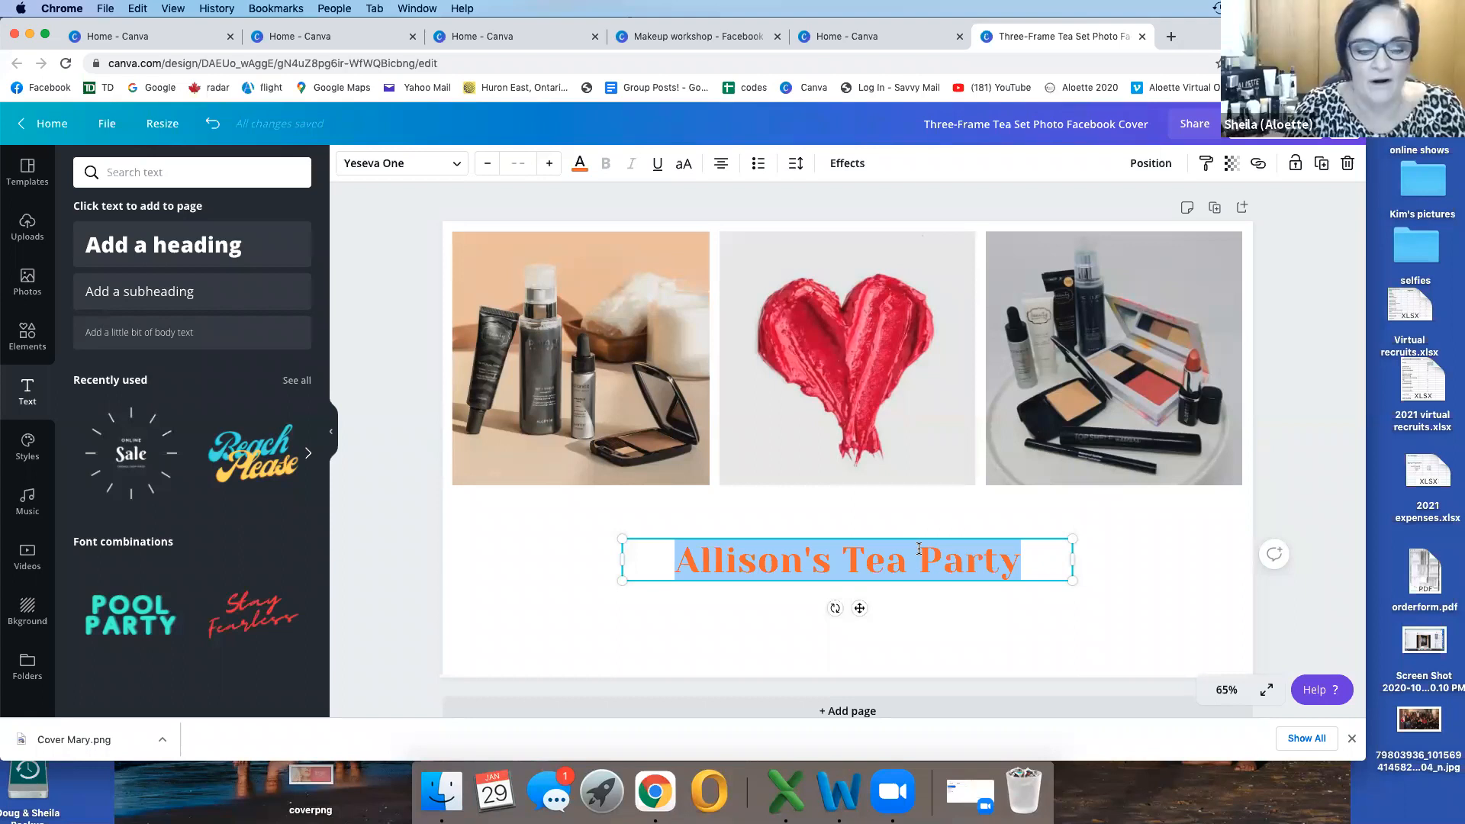
text(Al)
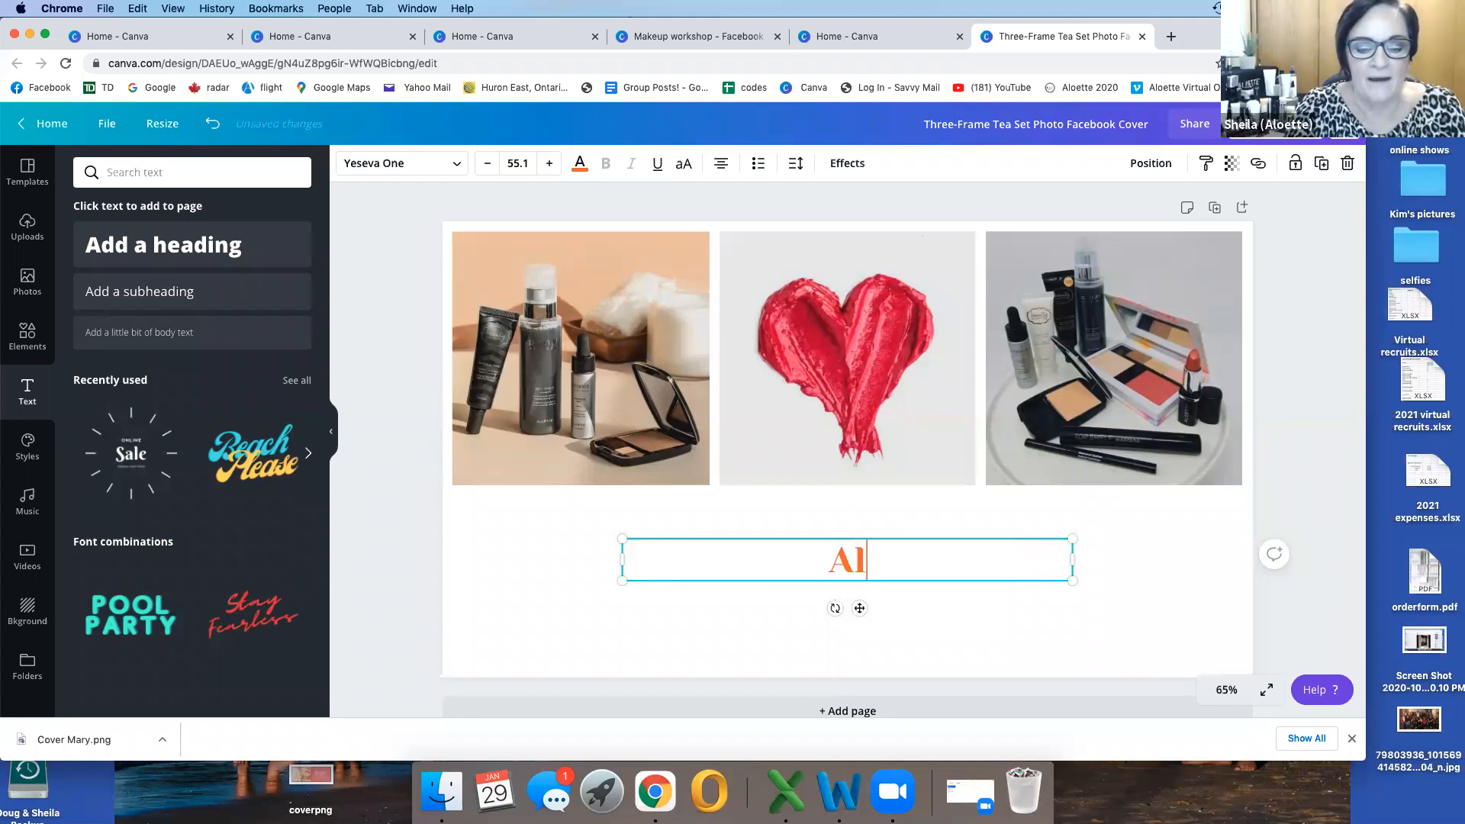
text(lison's Vir)
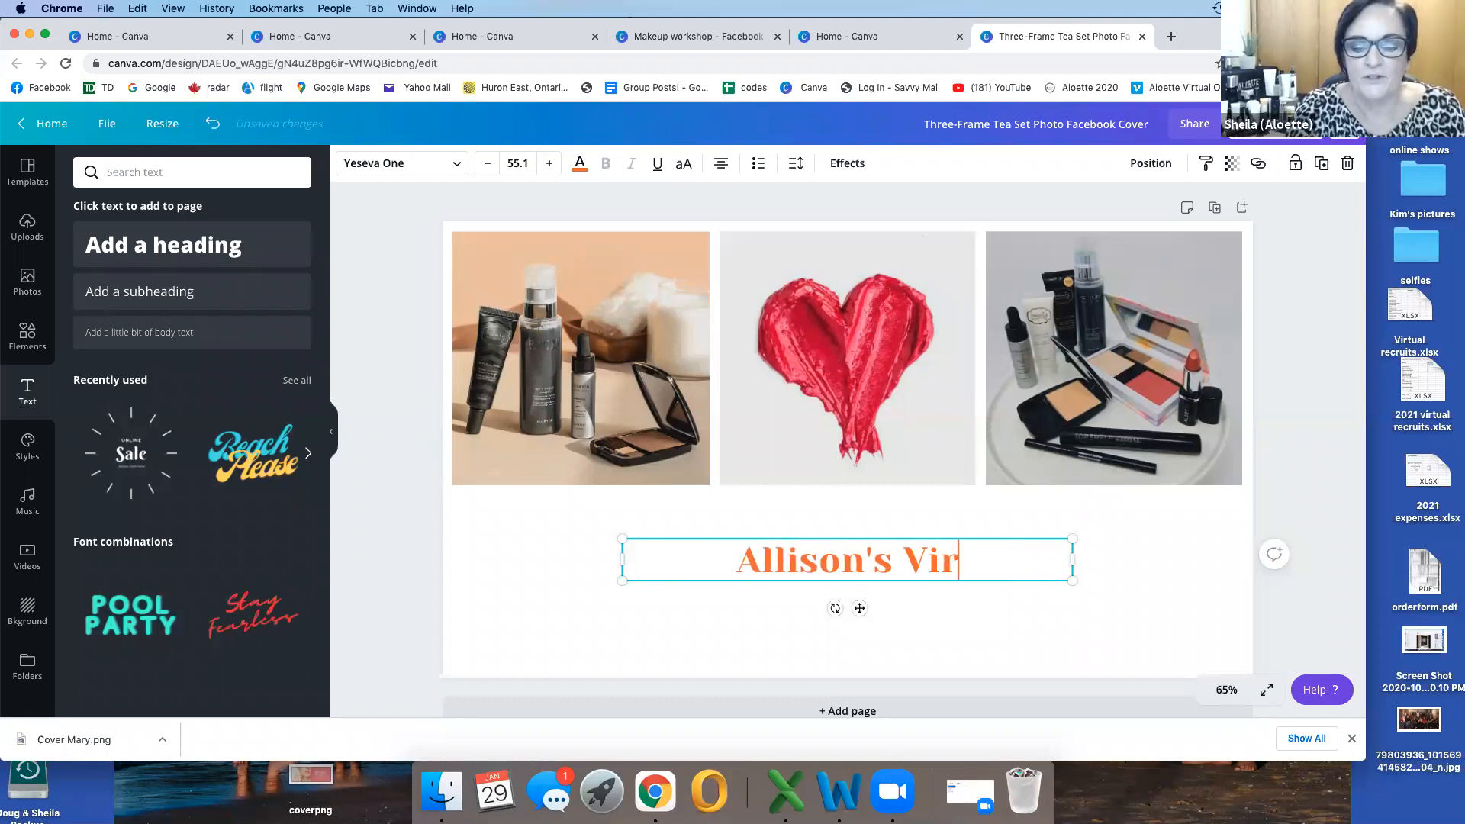
text(tual Aloete)
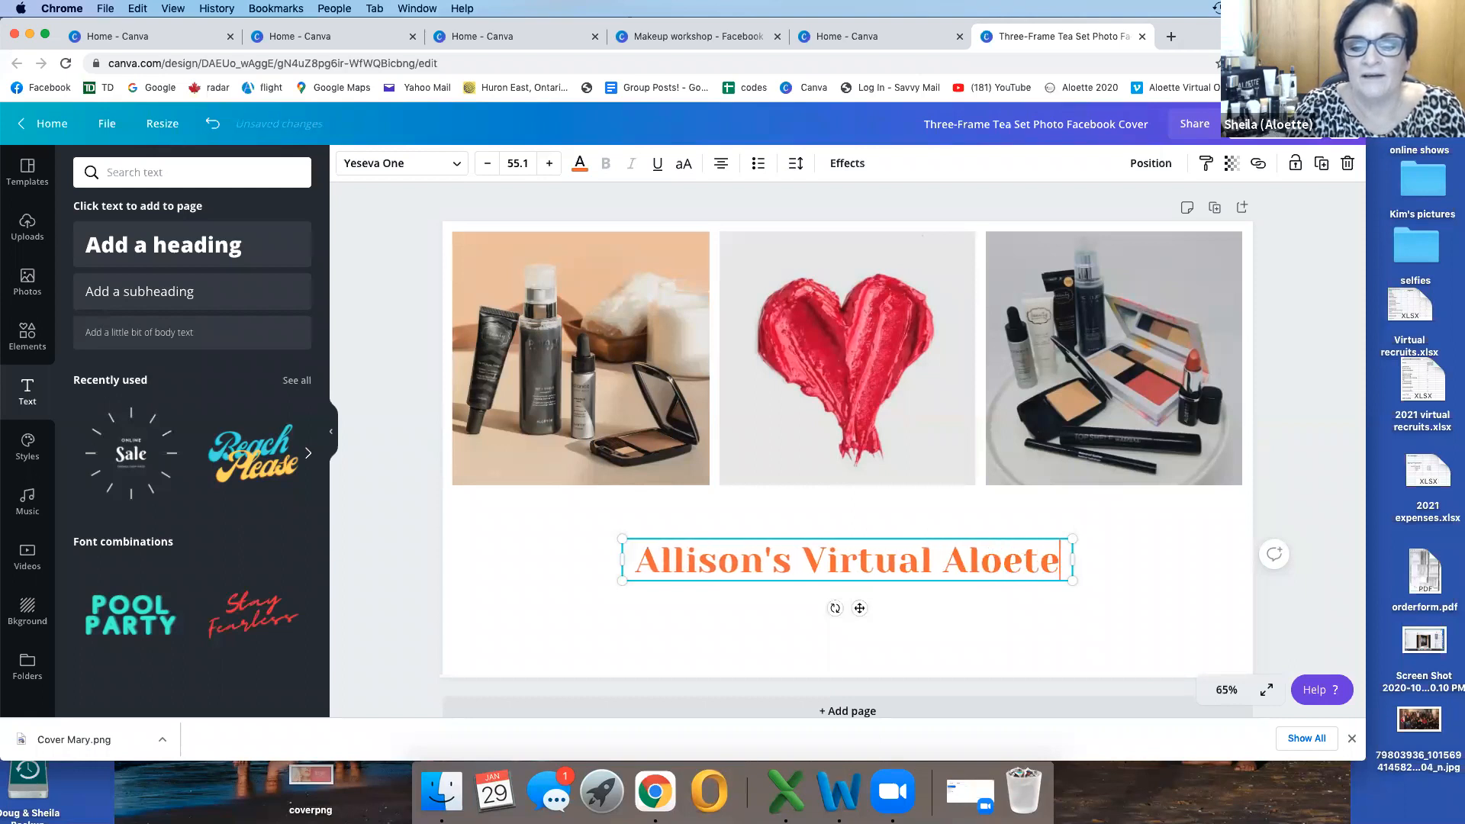
key(BackSpace)
key(BackSpace)
text(te Party)
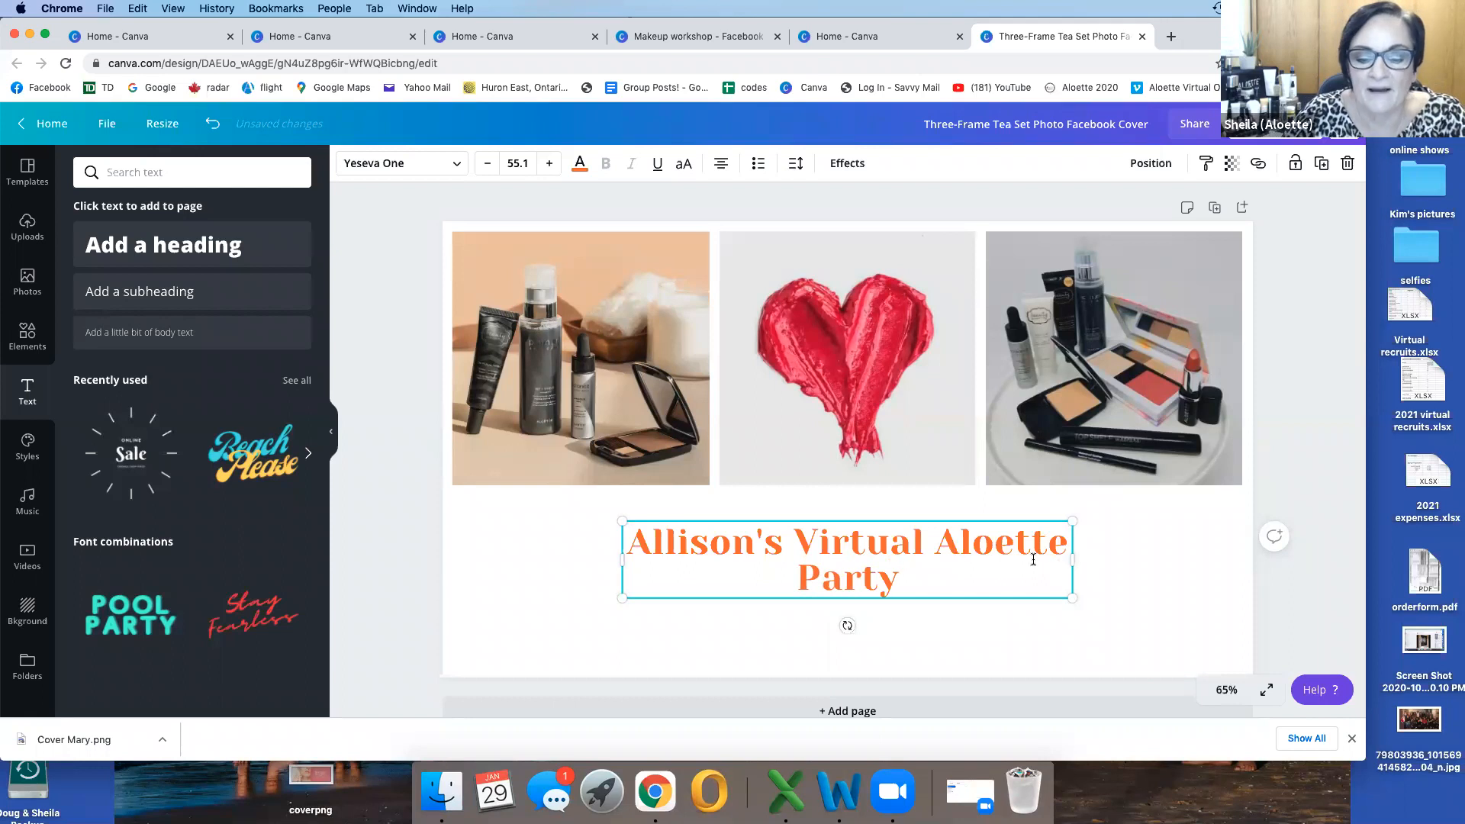
Step: Widen the title's text box so the text fits on one line, and centre it beneath the photos
drag(1076, 557, 1200, 521)
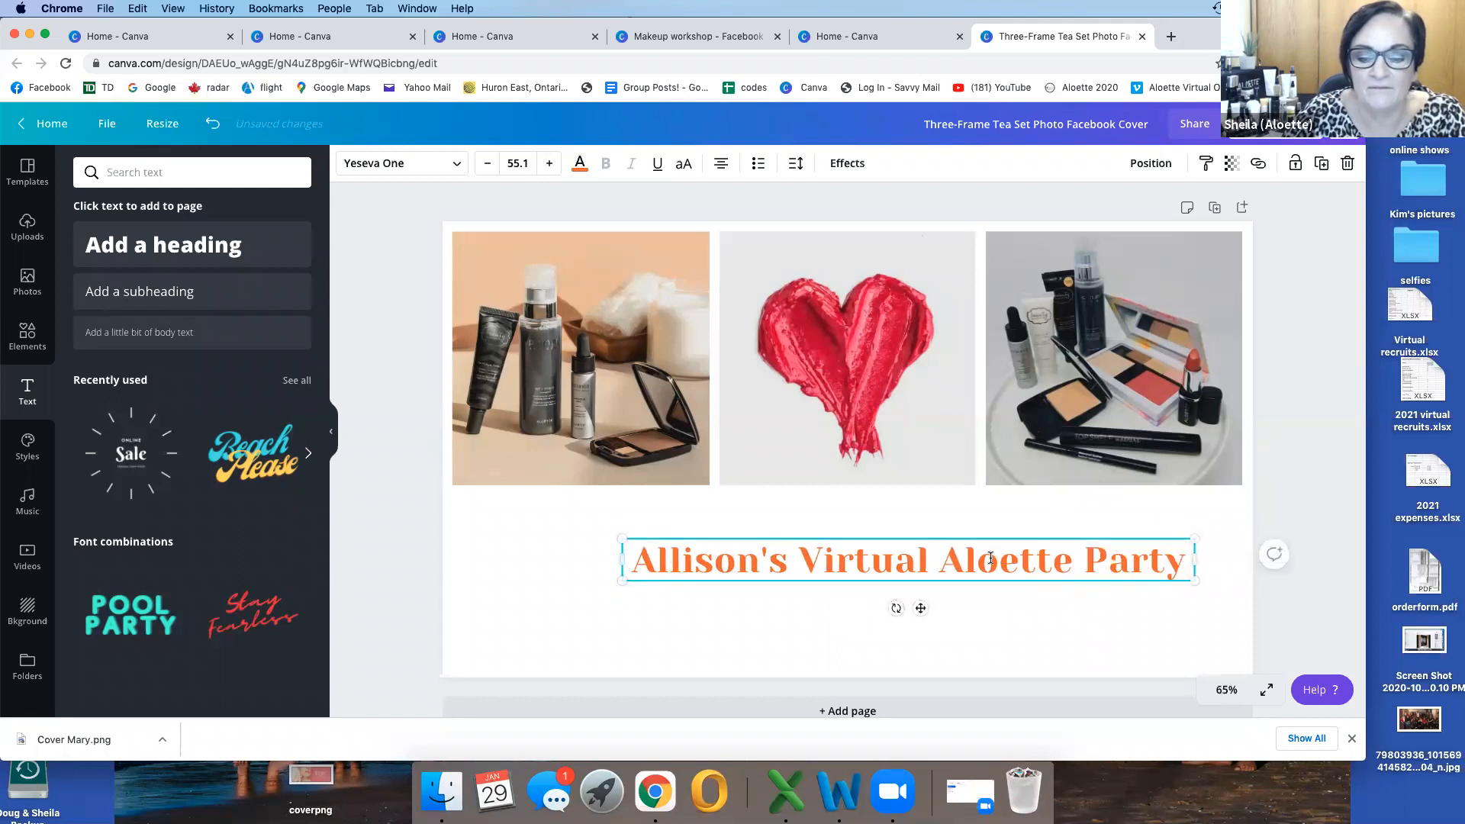
drag(989, 557, 918, 556)
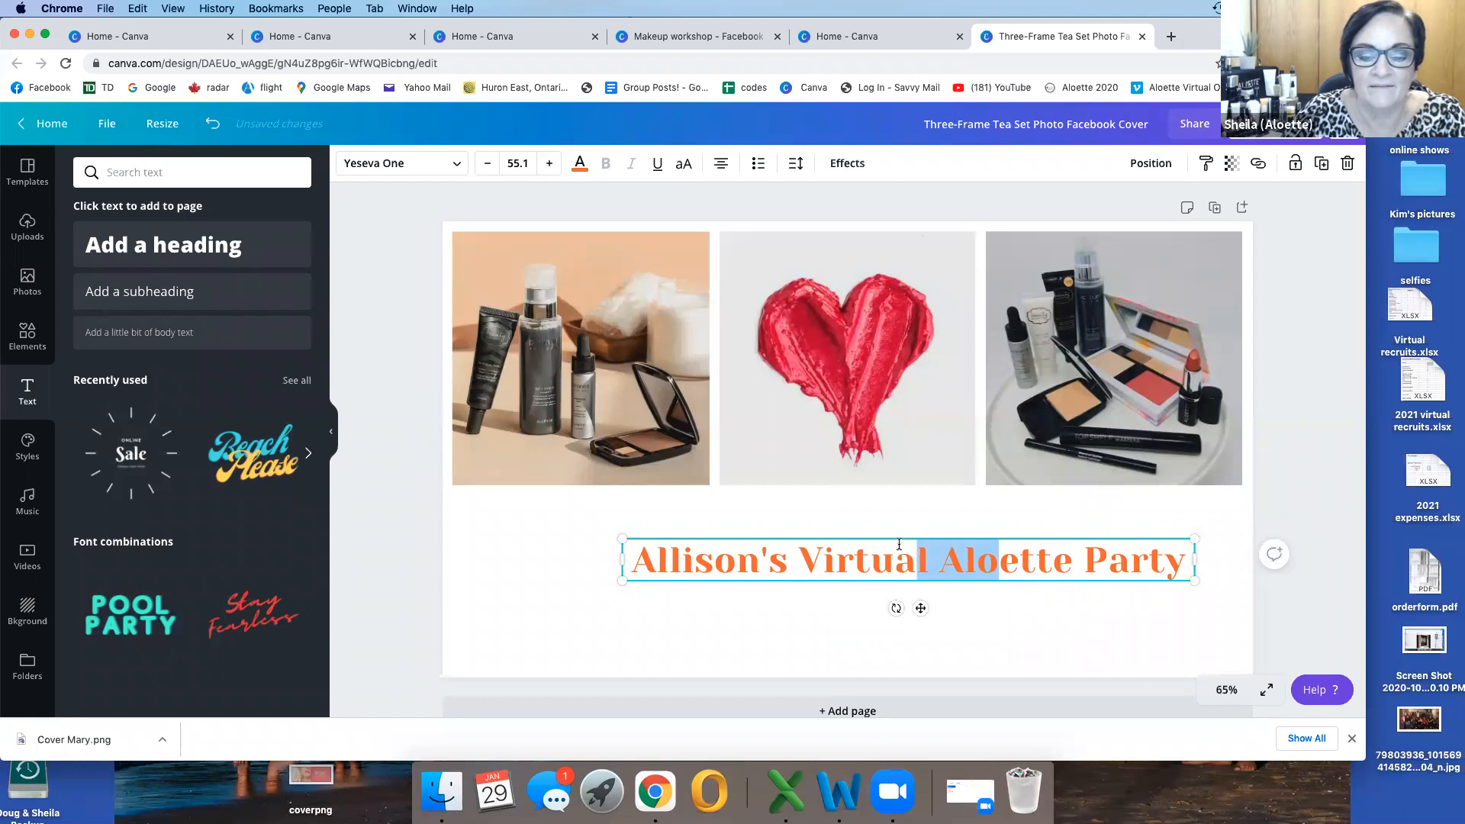
drag(922, 608, 858, 611)
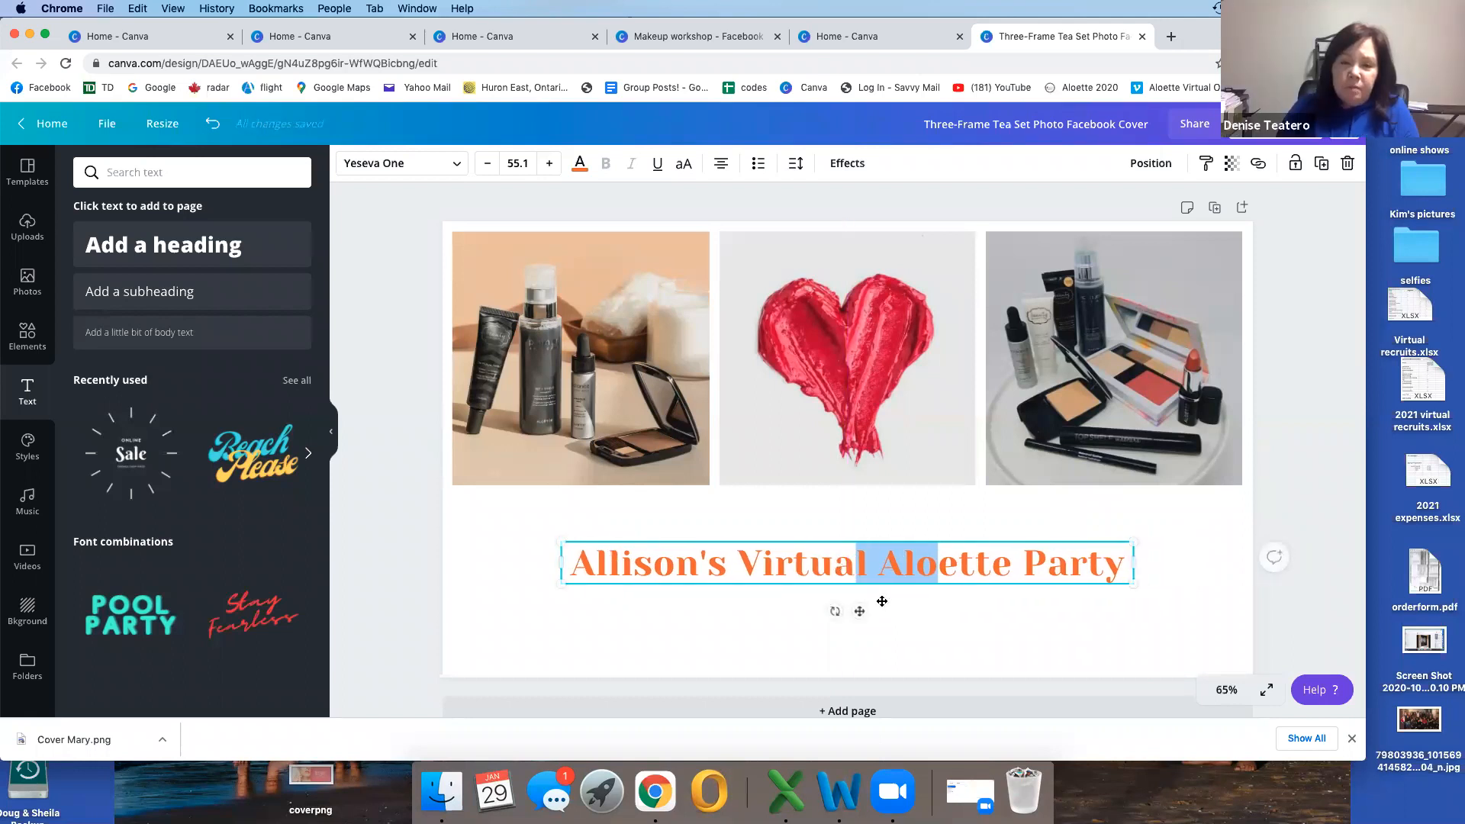
Step: Recolour the whole title in the dark red sampled from the heart photo
click(1104, 561)
drag(1118, 561, 577, 556)
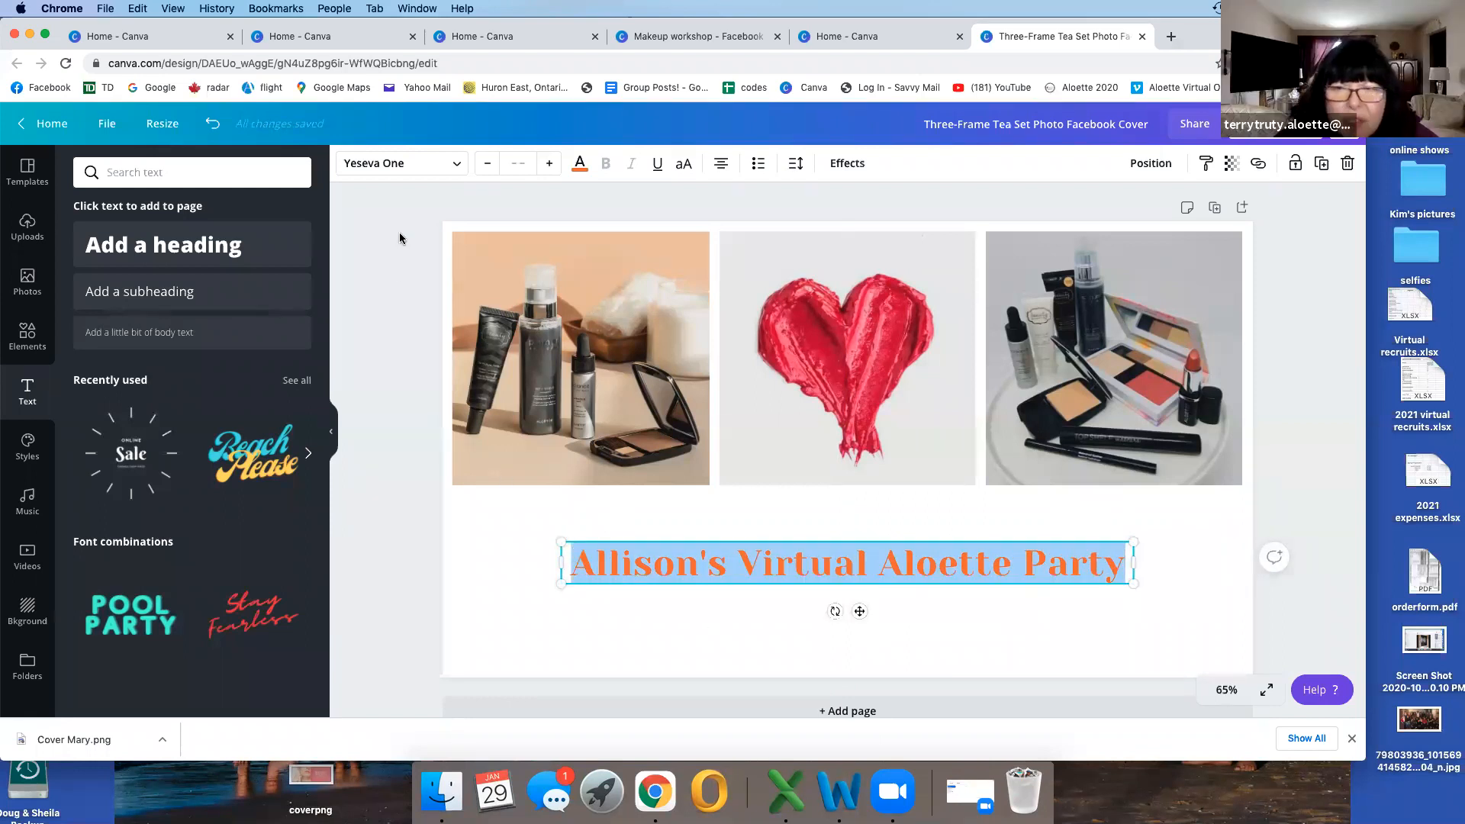
click(580, 164)
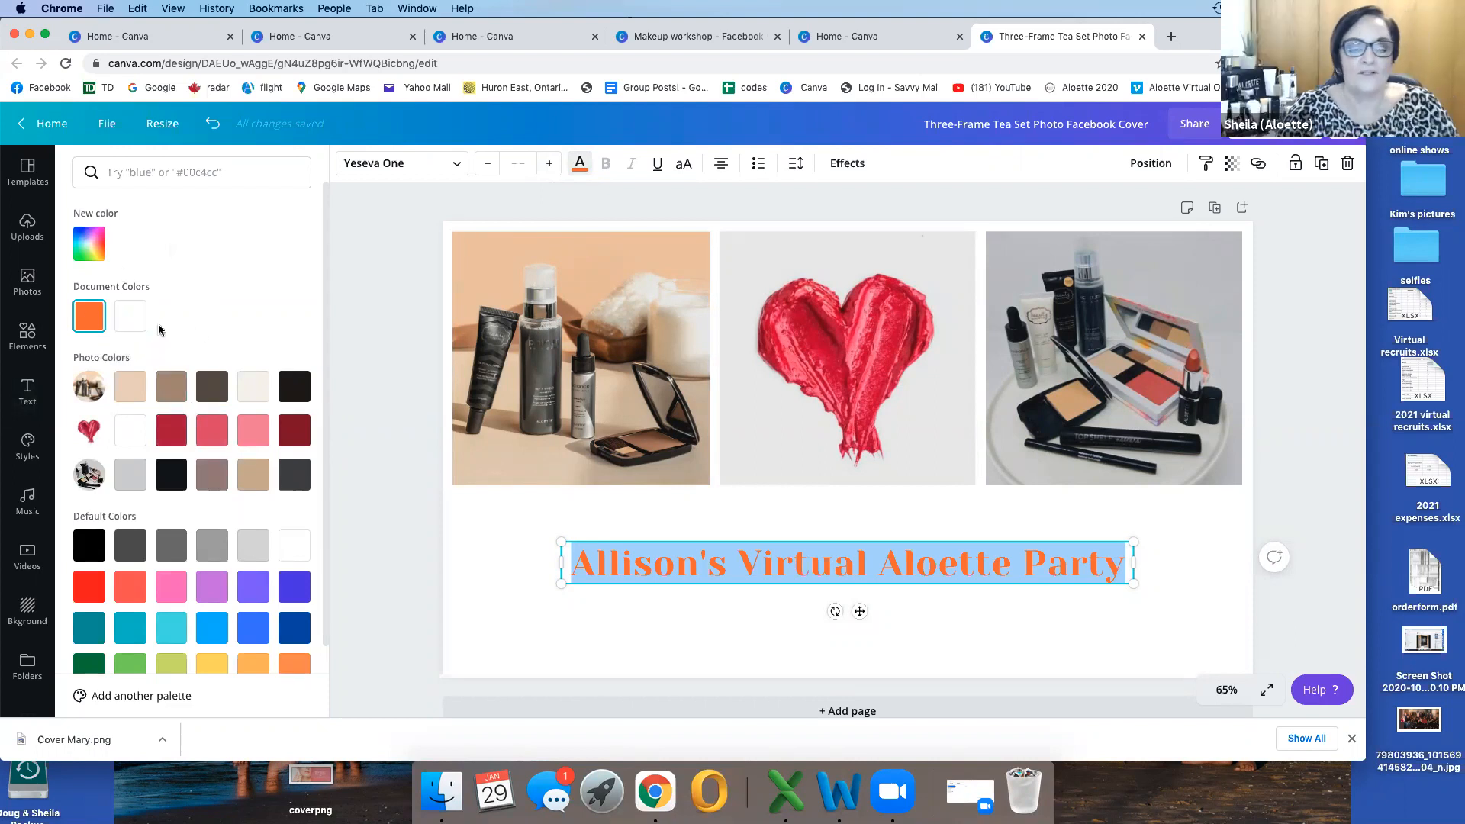
click(170, 432)
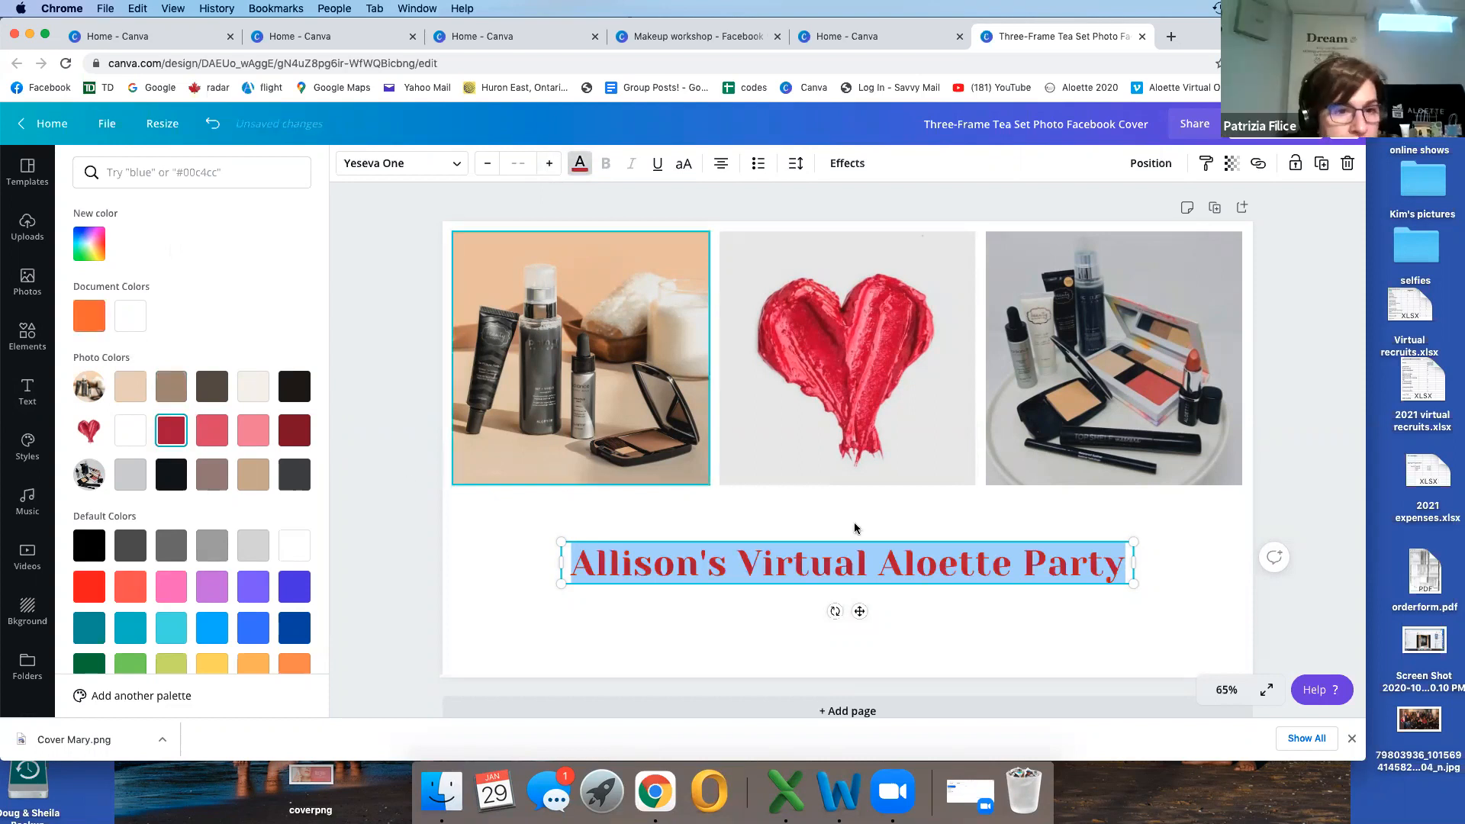
click(964, 599)
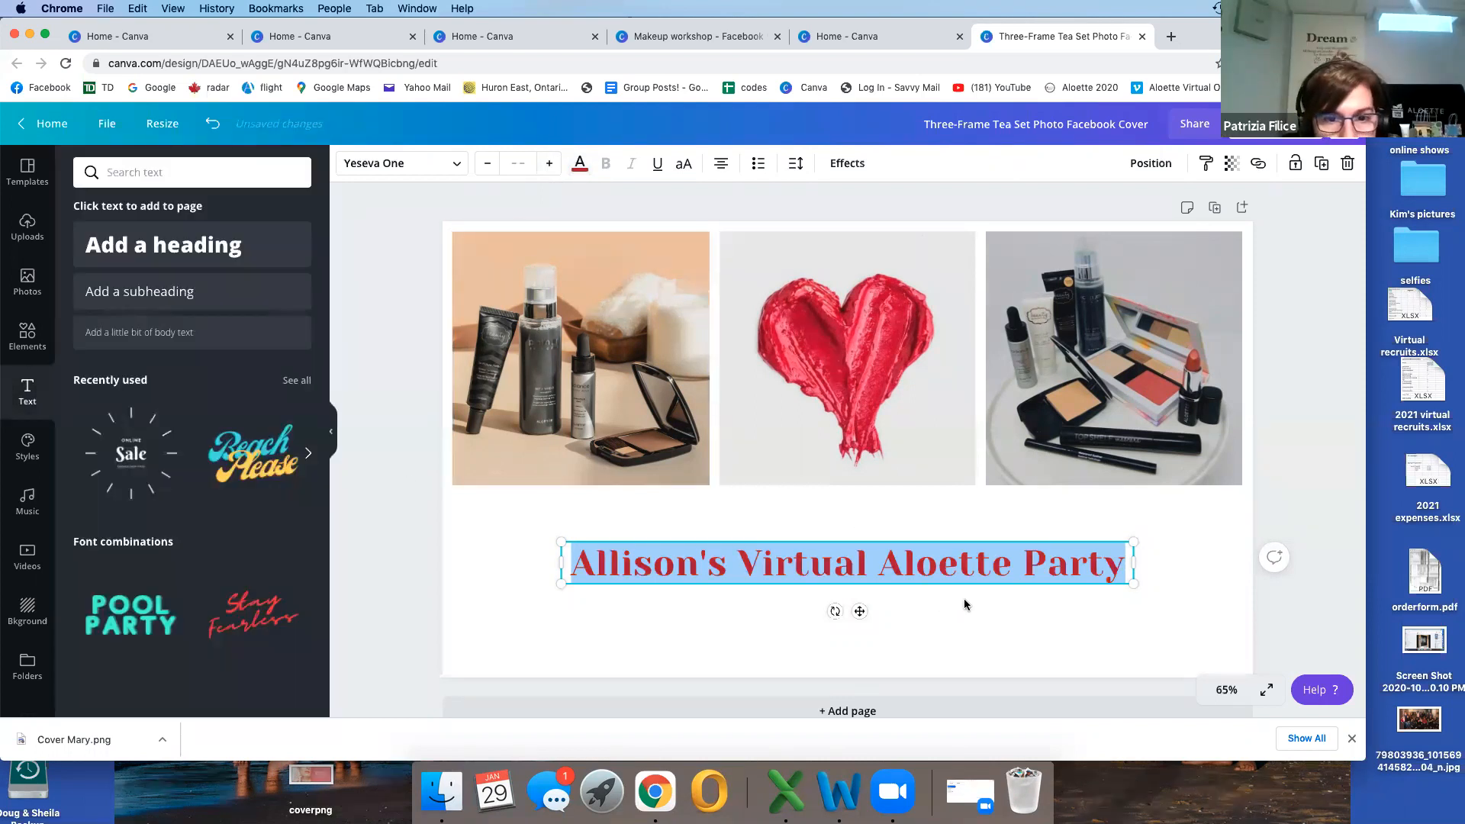
click(1003, 645)
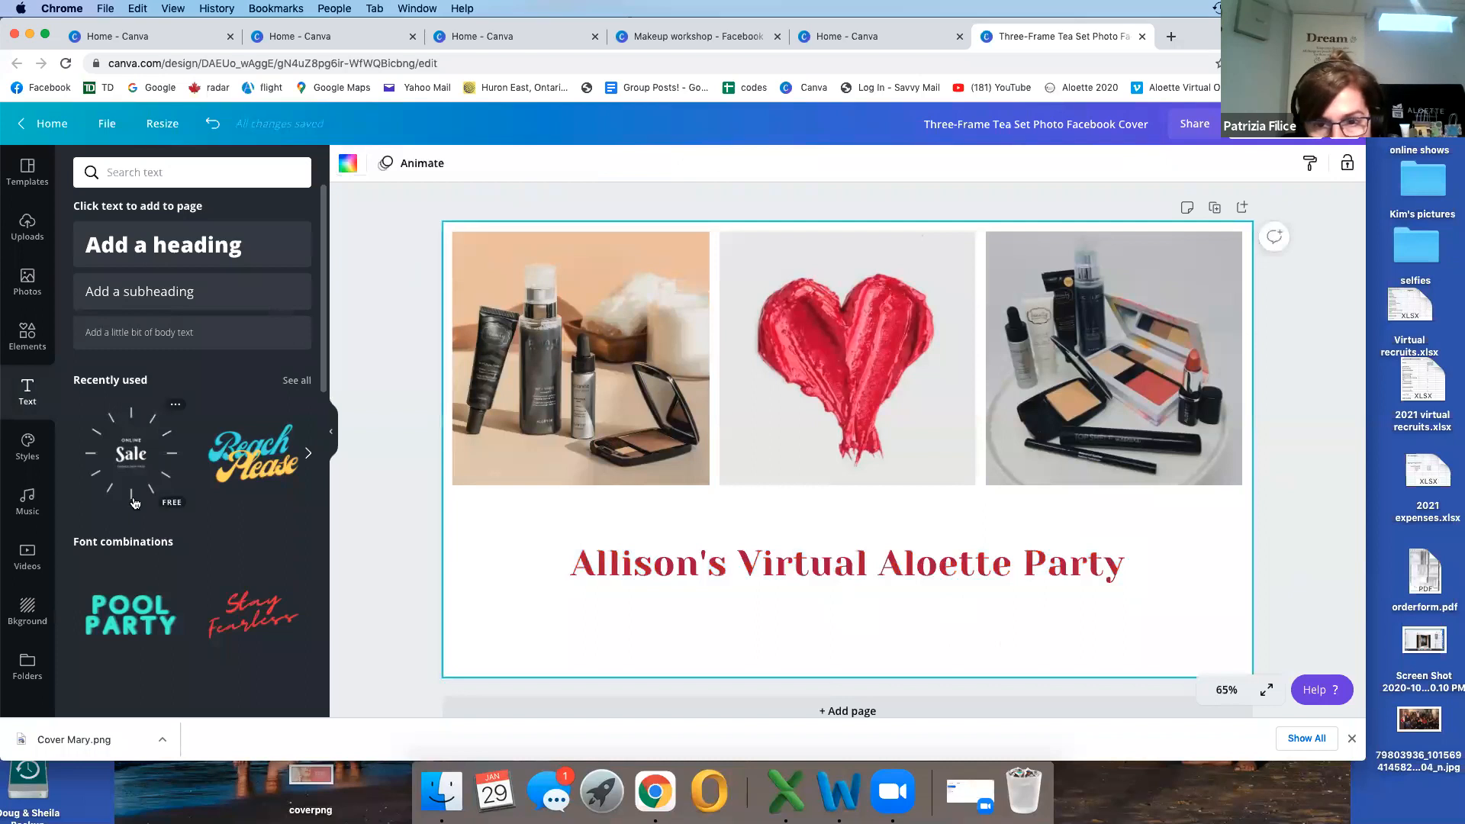
Step: Add a subheading text box, place it centred beneath the title, and clear its placeholder text
click(162, 297)
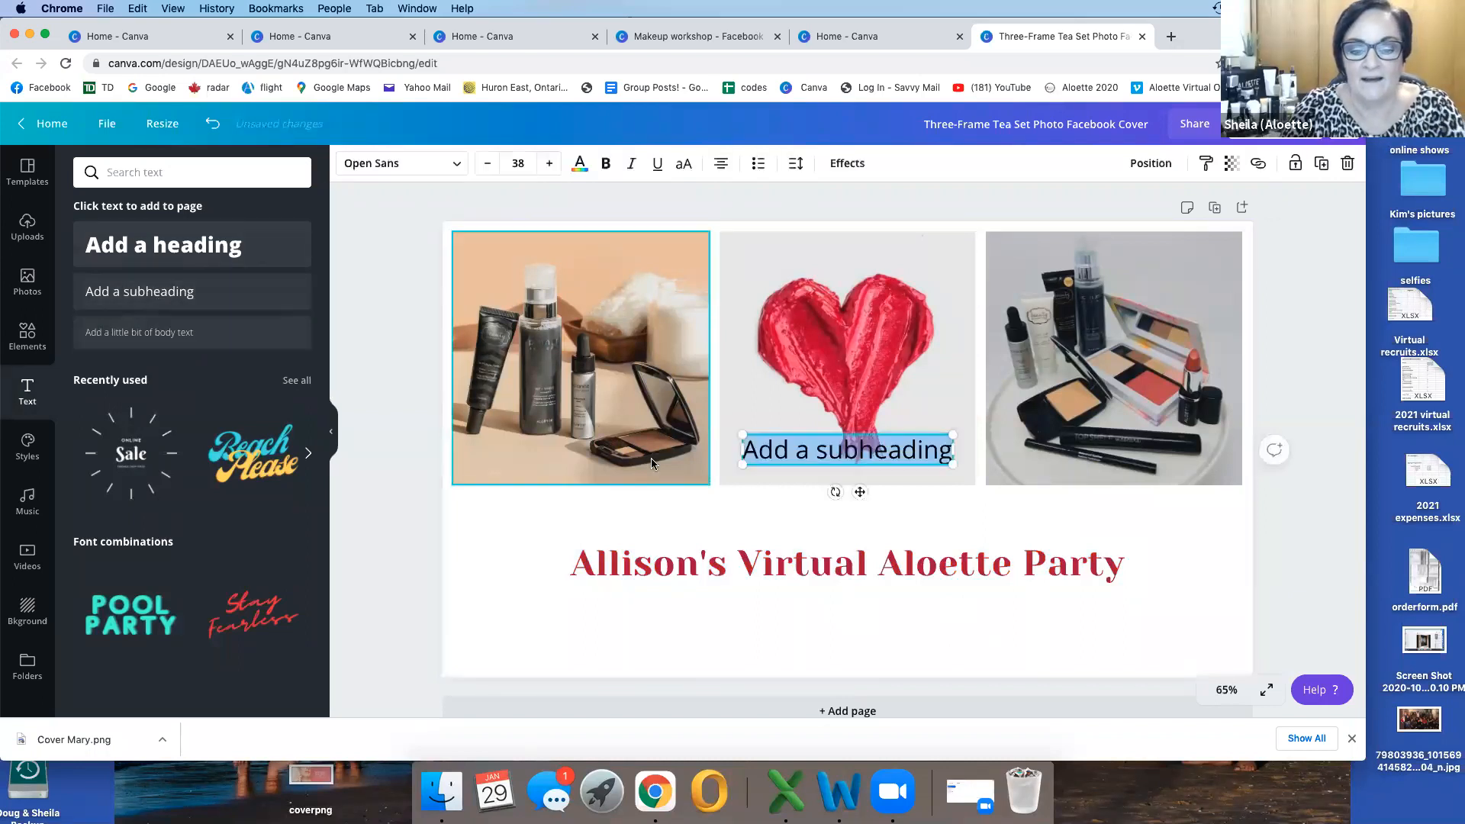
drag(885, 449, 731, 613)
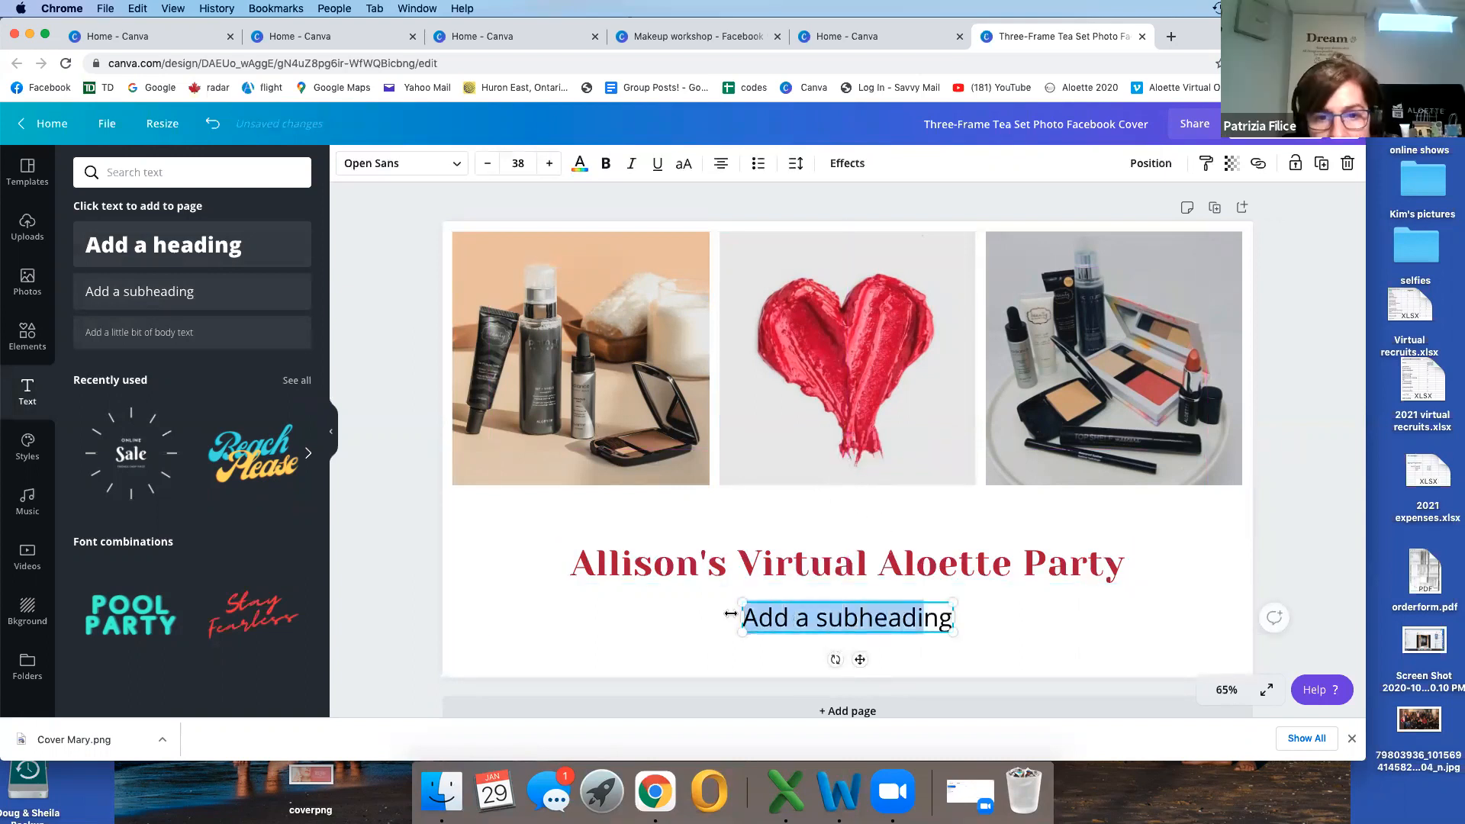
key(BackSpace)
key(Delete)
key(Delete)
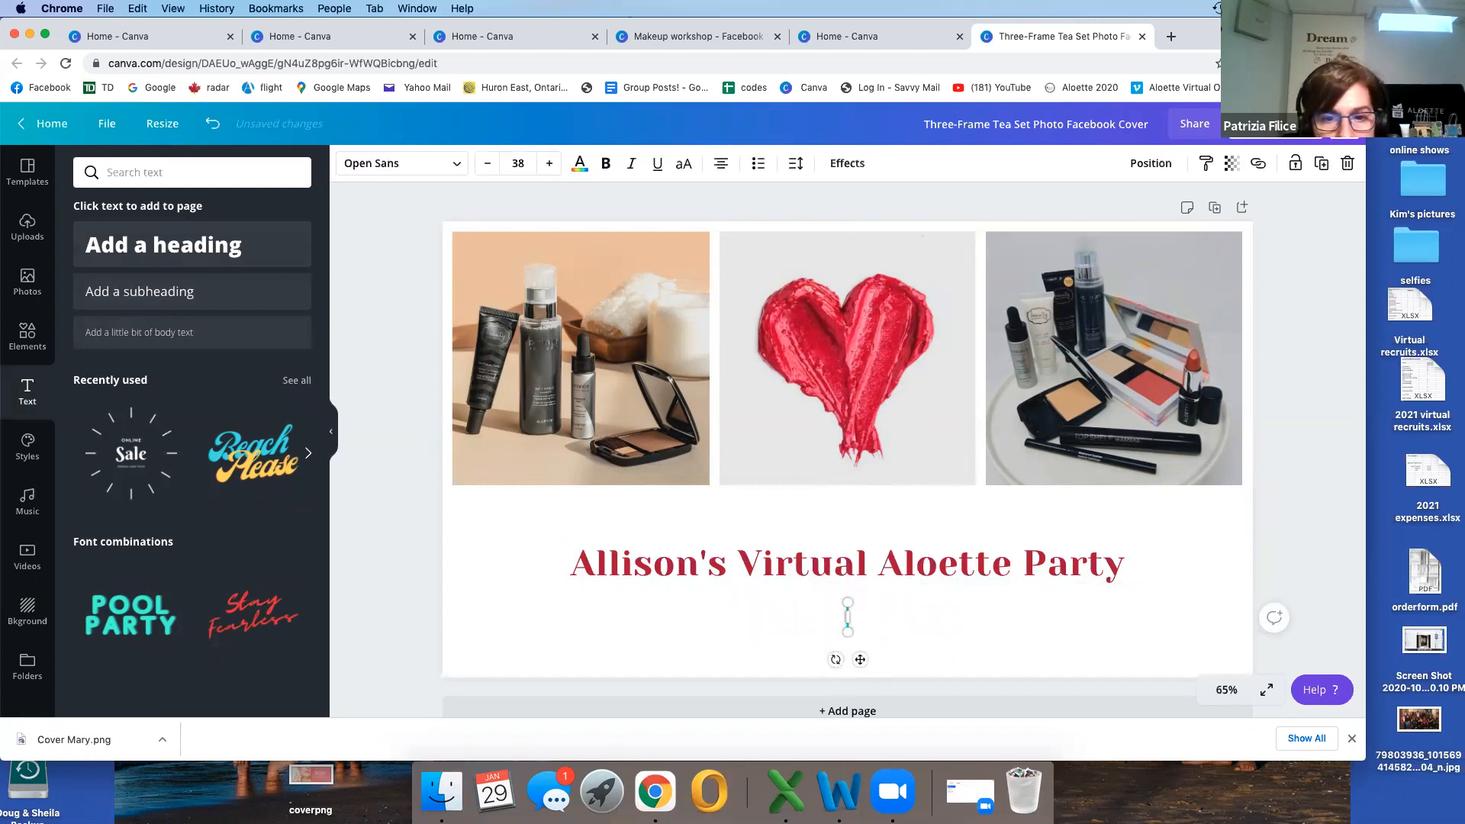
Step: Enter "Monday, February 1st @ 7pm" as the subheading text
text(Monday, Febur)
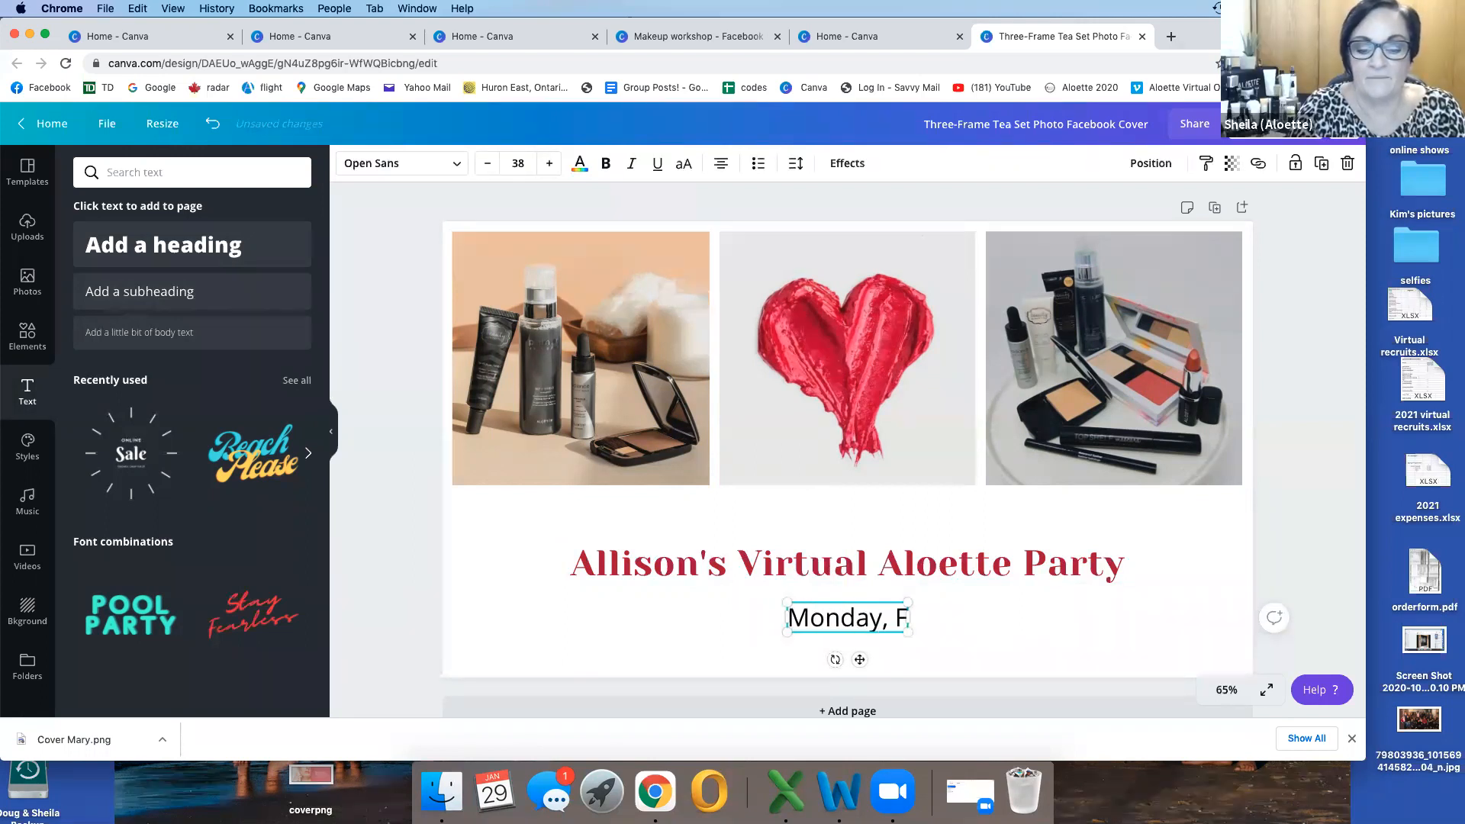
key(BackSpace)
key(BackSpace)
text(rayur)
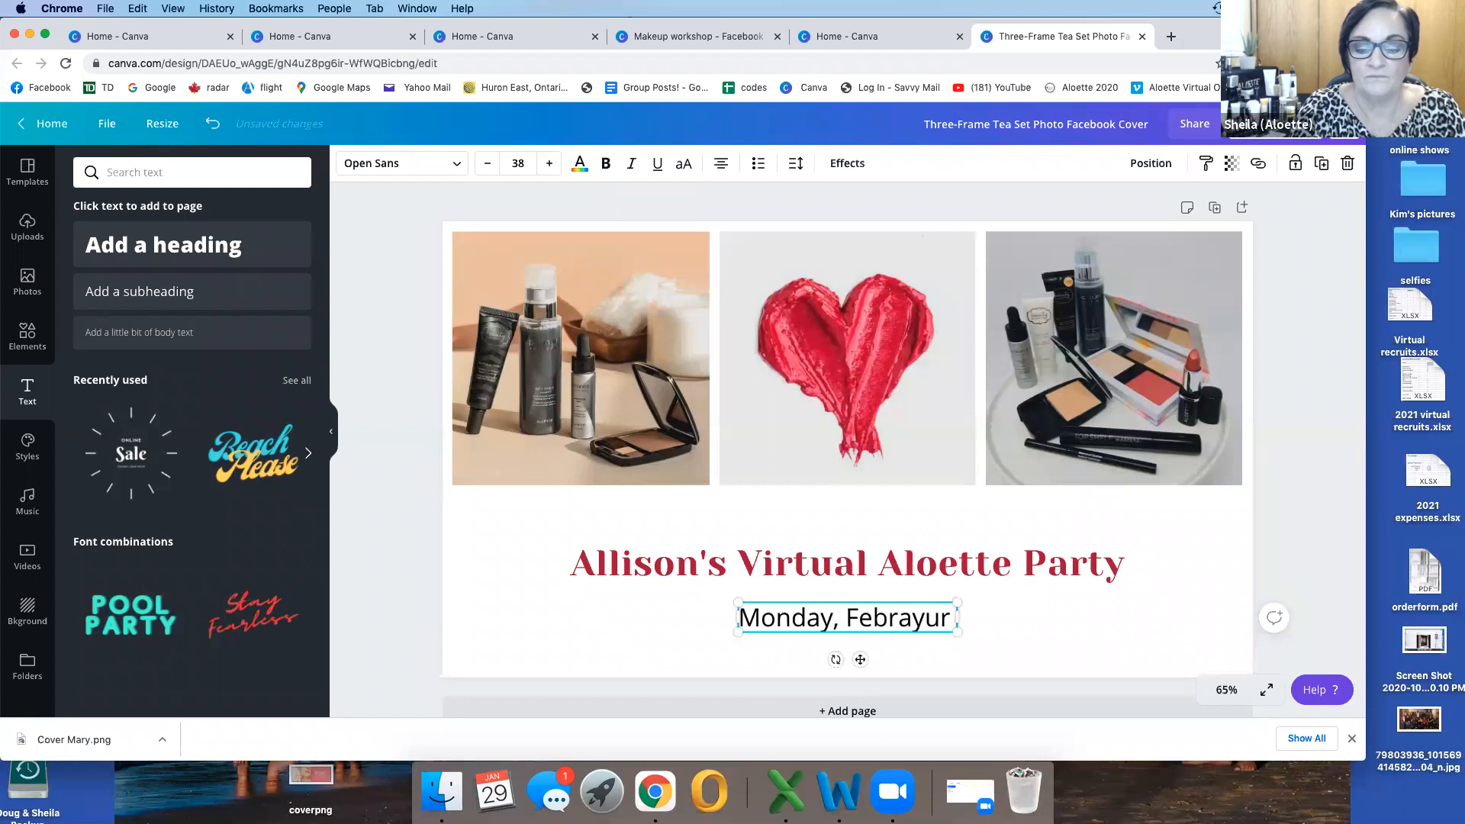
key(BackSpace)
key(BackSpace)
key(BackSpace)
text(ry)
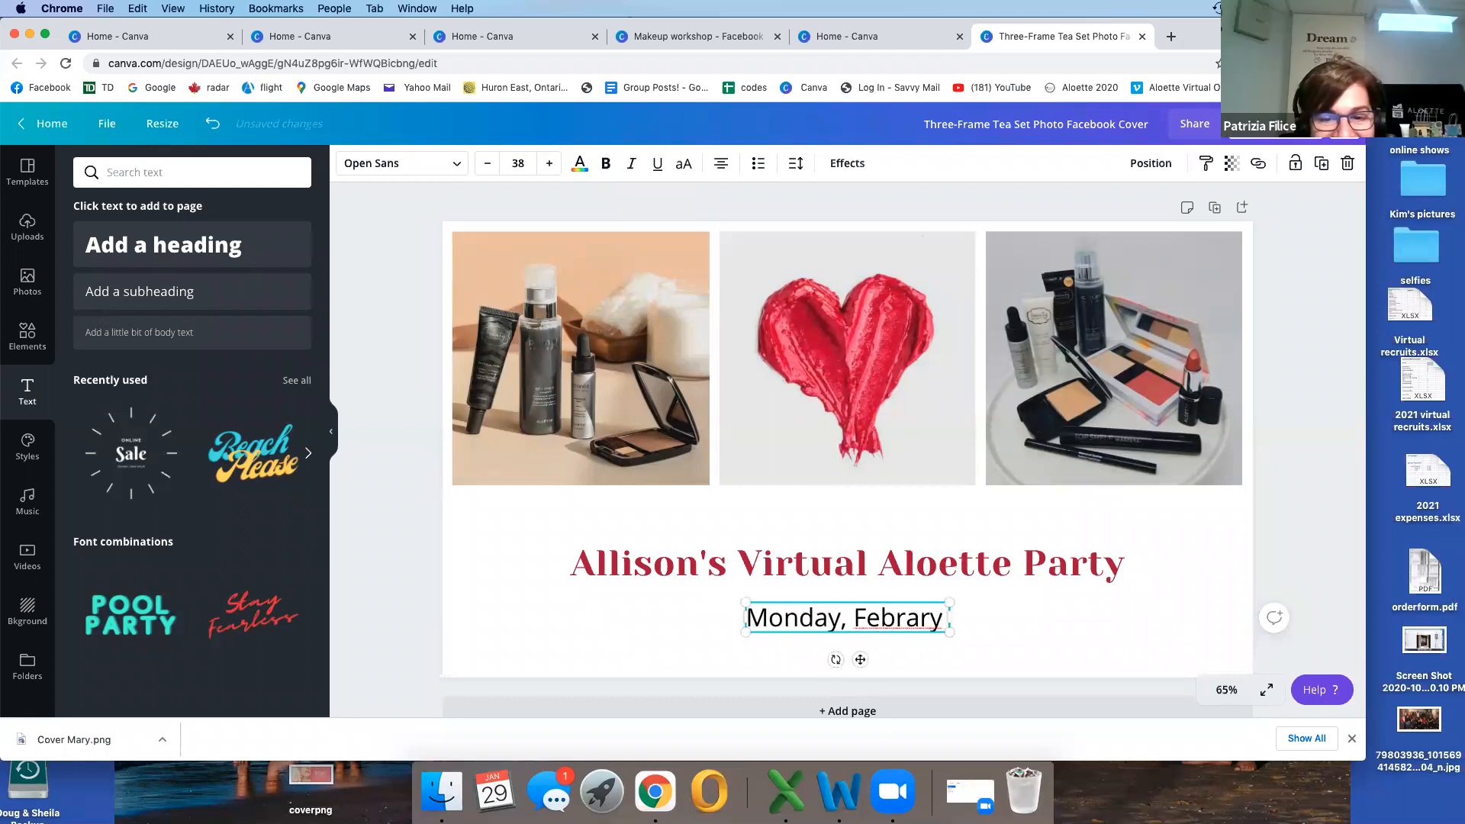
key(BackSpace)
key(BackSpace)
key(BackSpace)
text(uar)
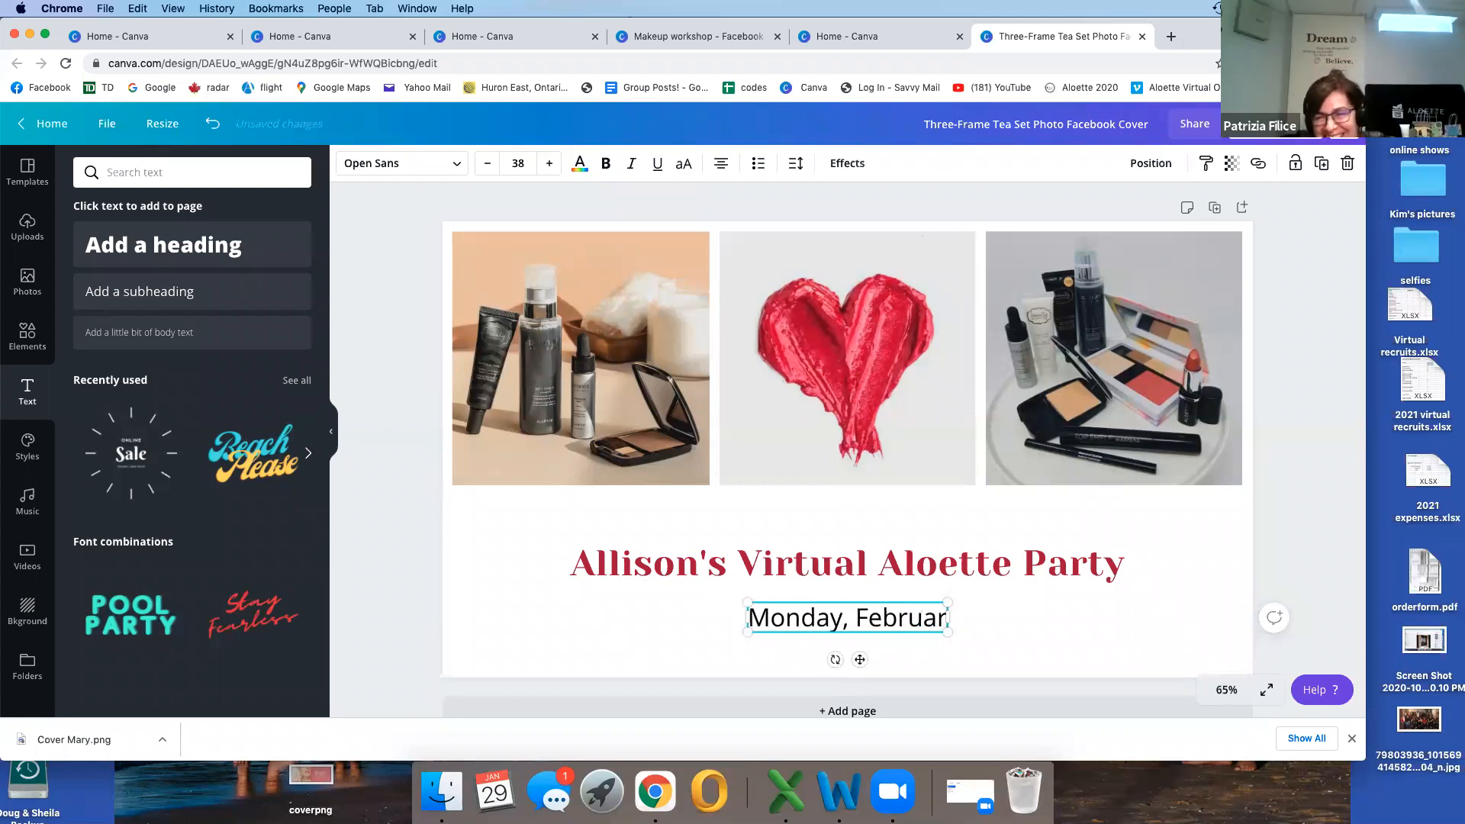
text(y 1st @ )
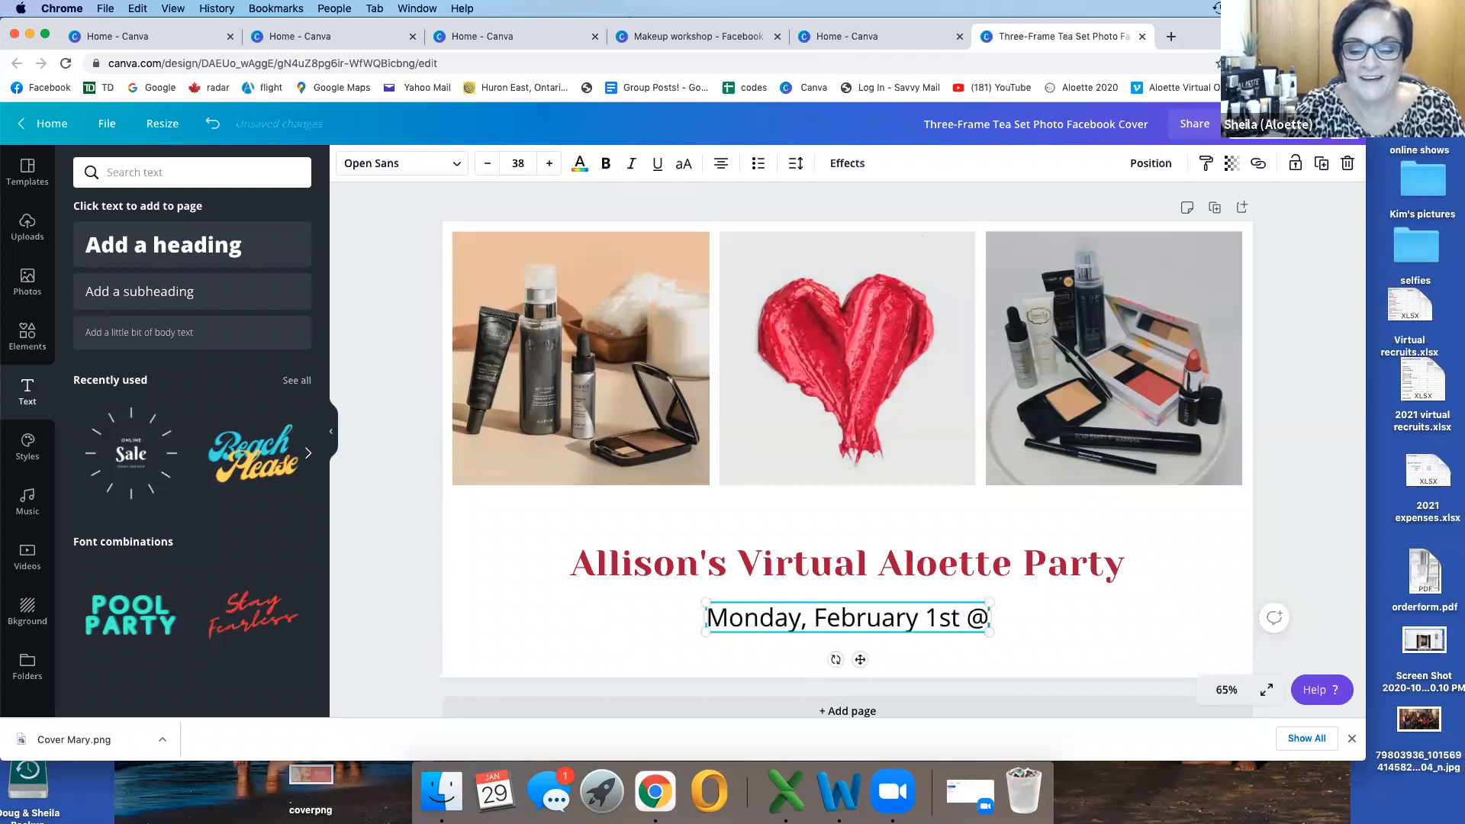
text(7p)
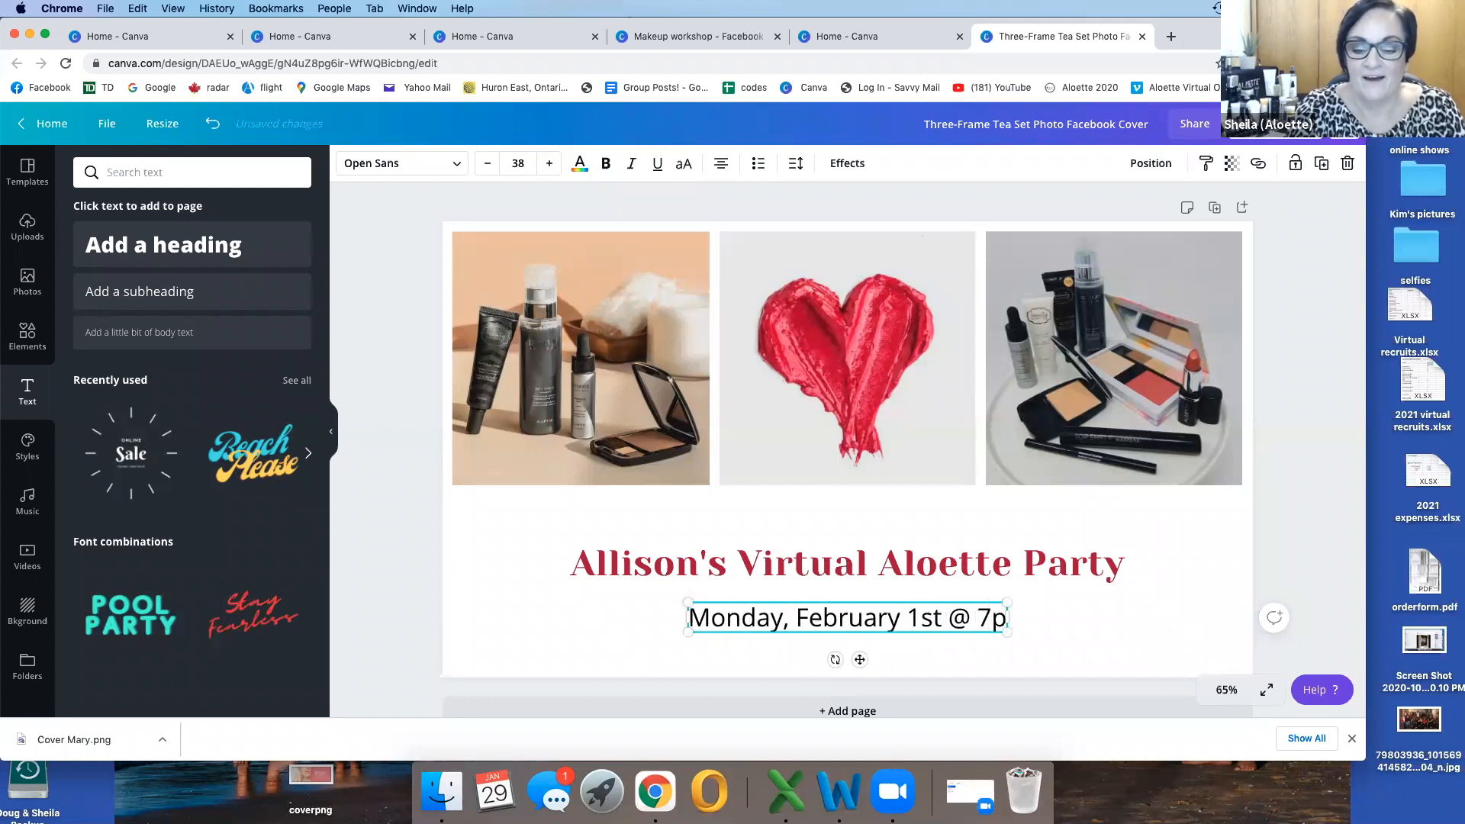
text(m)
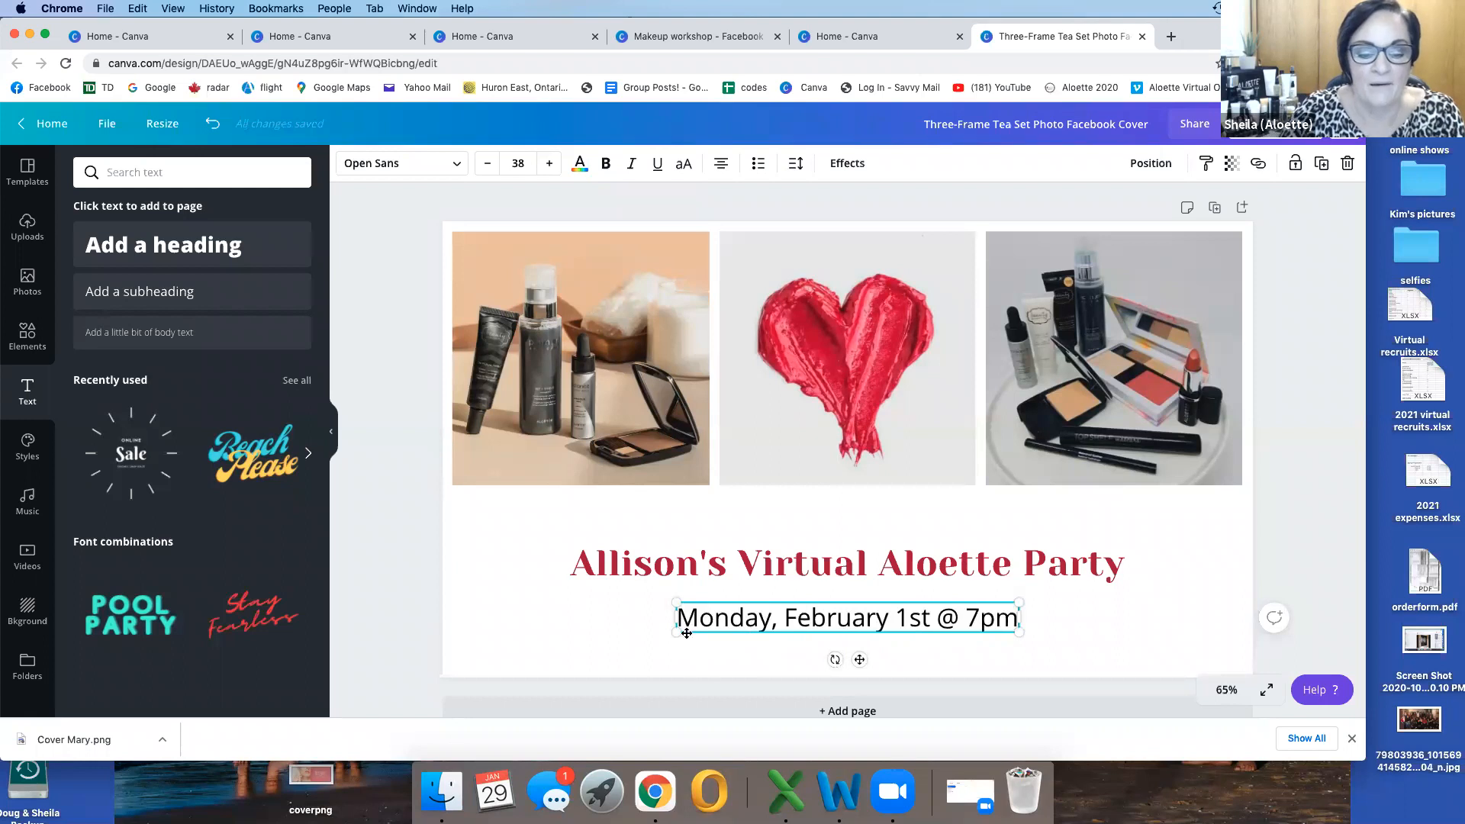
Step: Recolour the date and time line with the title's dark red (#ae153f) and deselect it
drag(679, 618, 1010, 616)
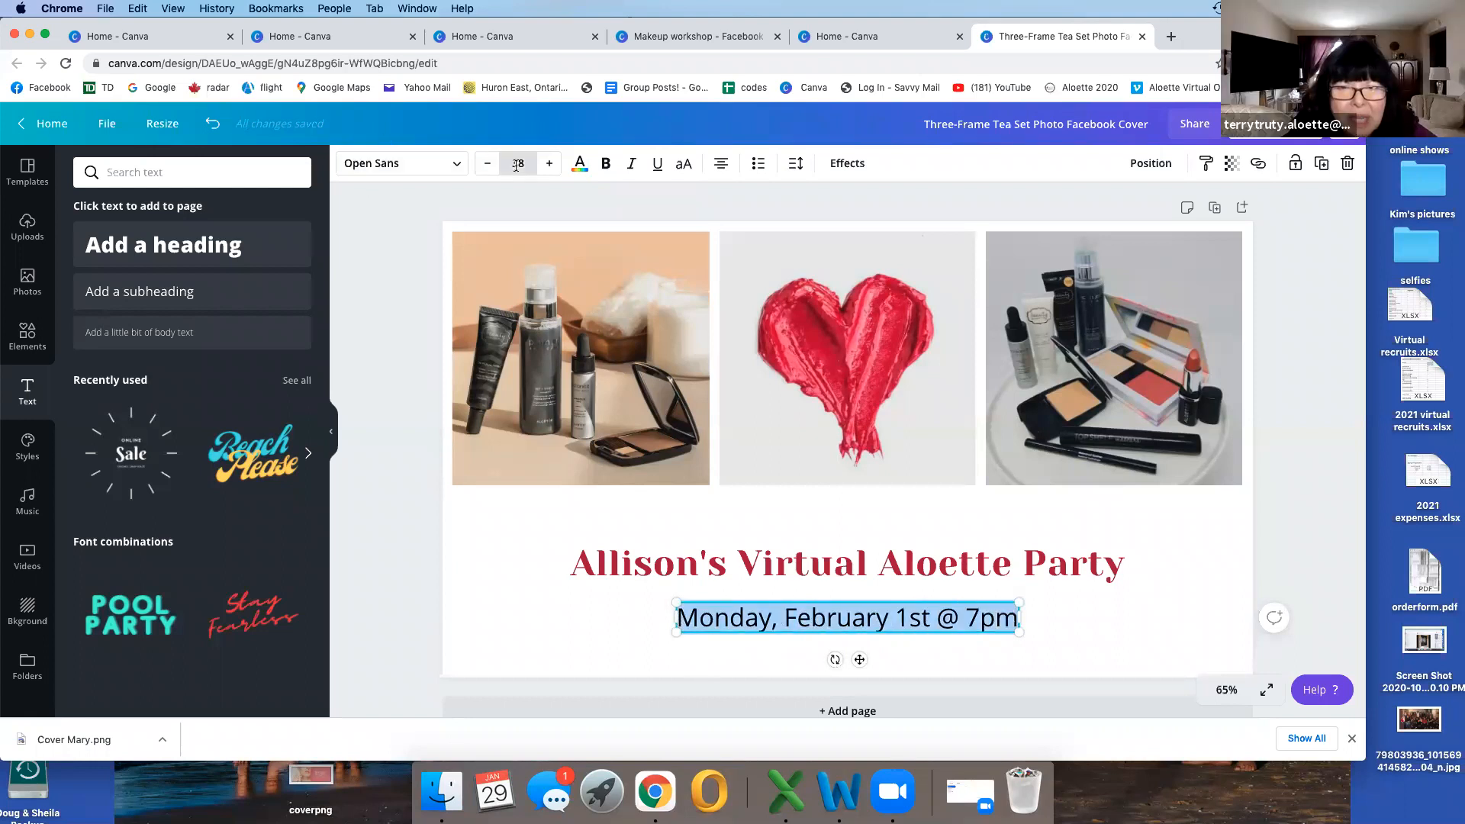
click(580, 165)
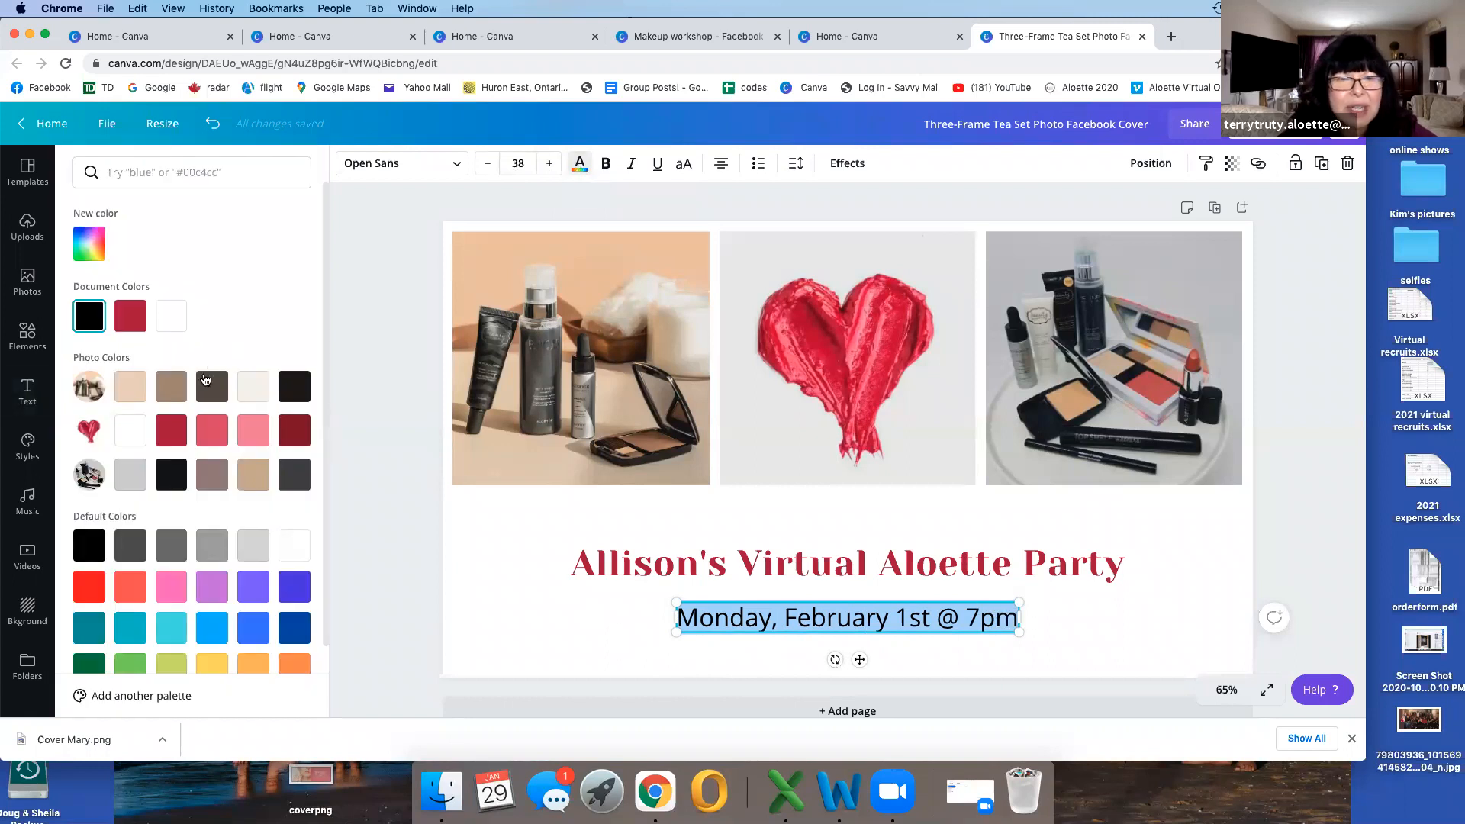
click(129, 313)
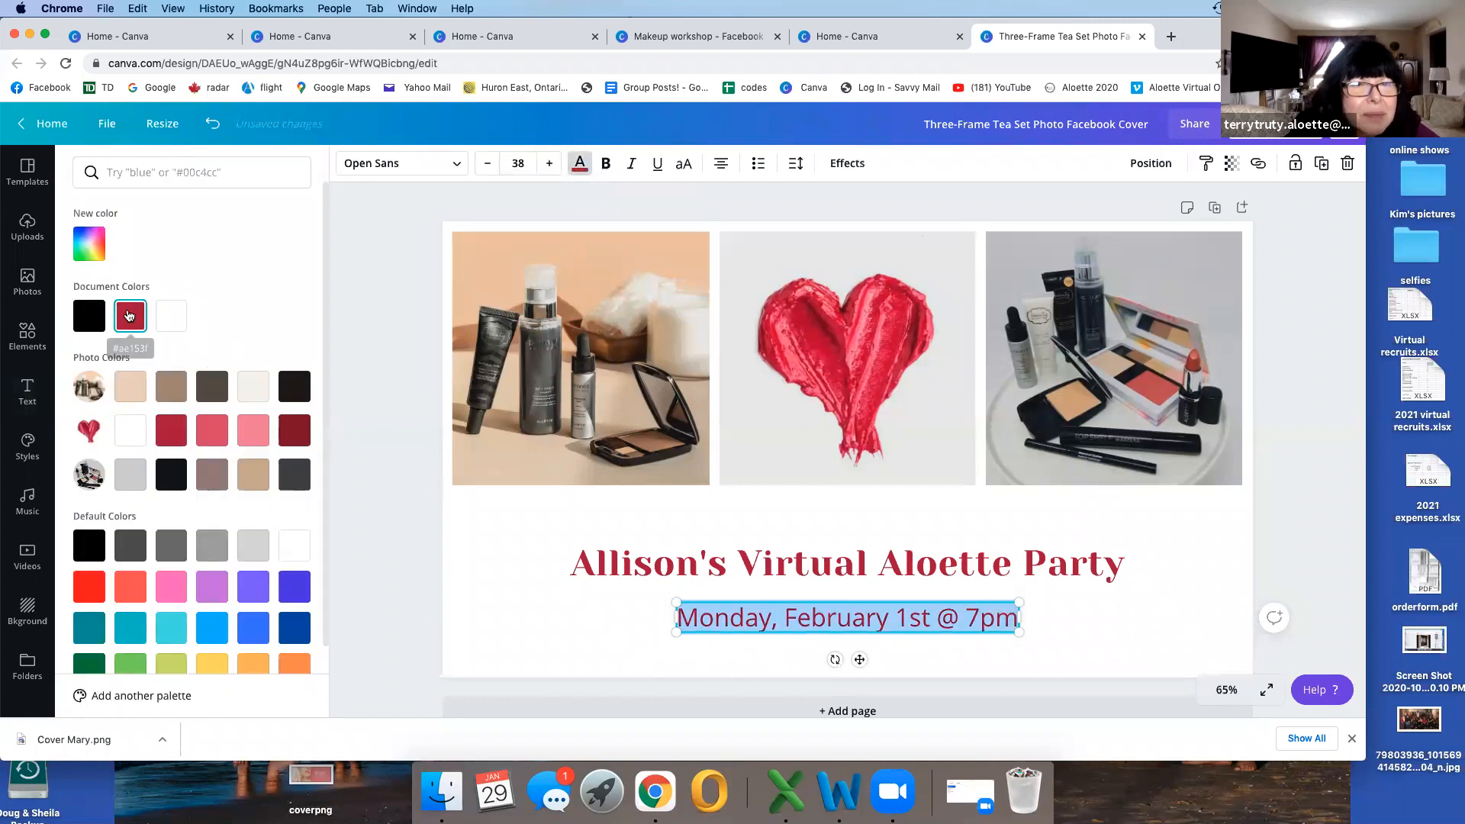
click(474, 567)
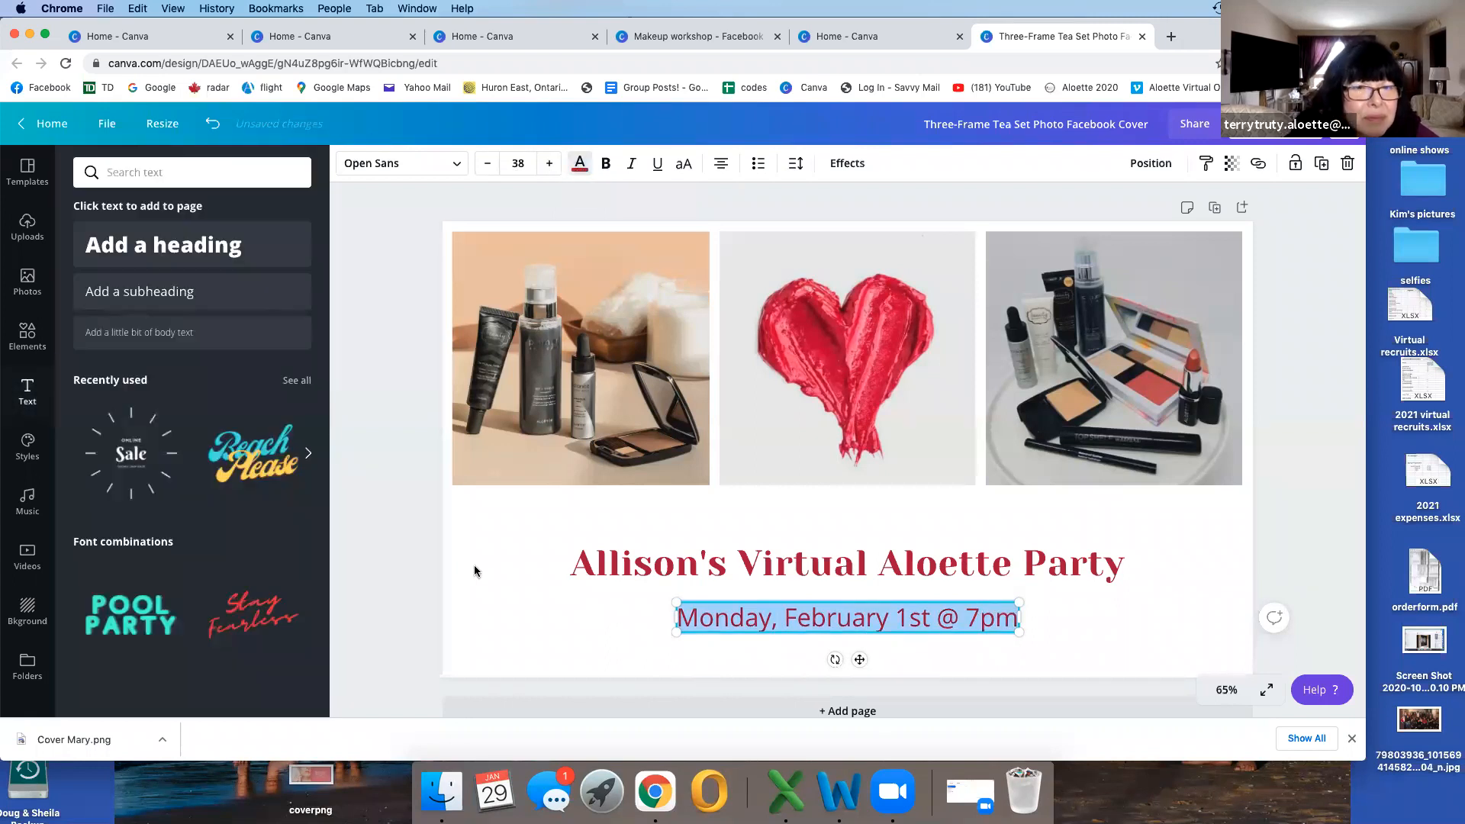
click(391, 566)
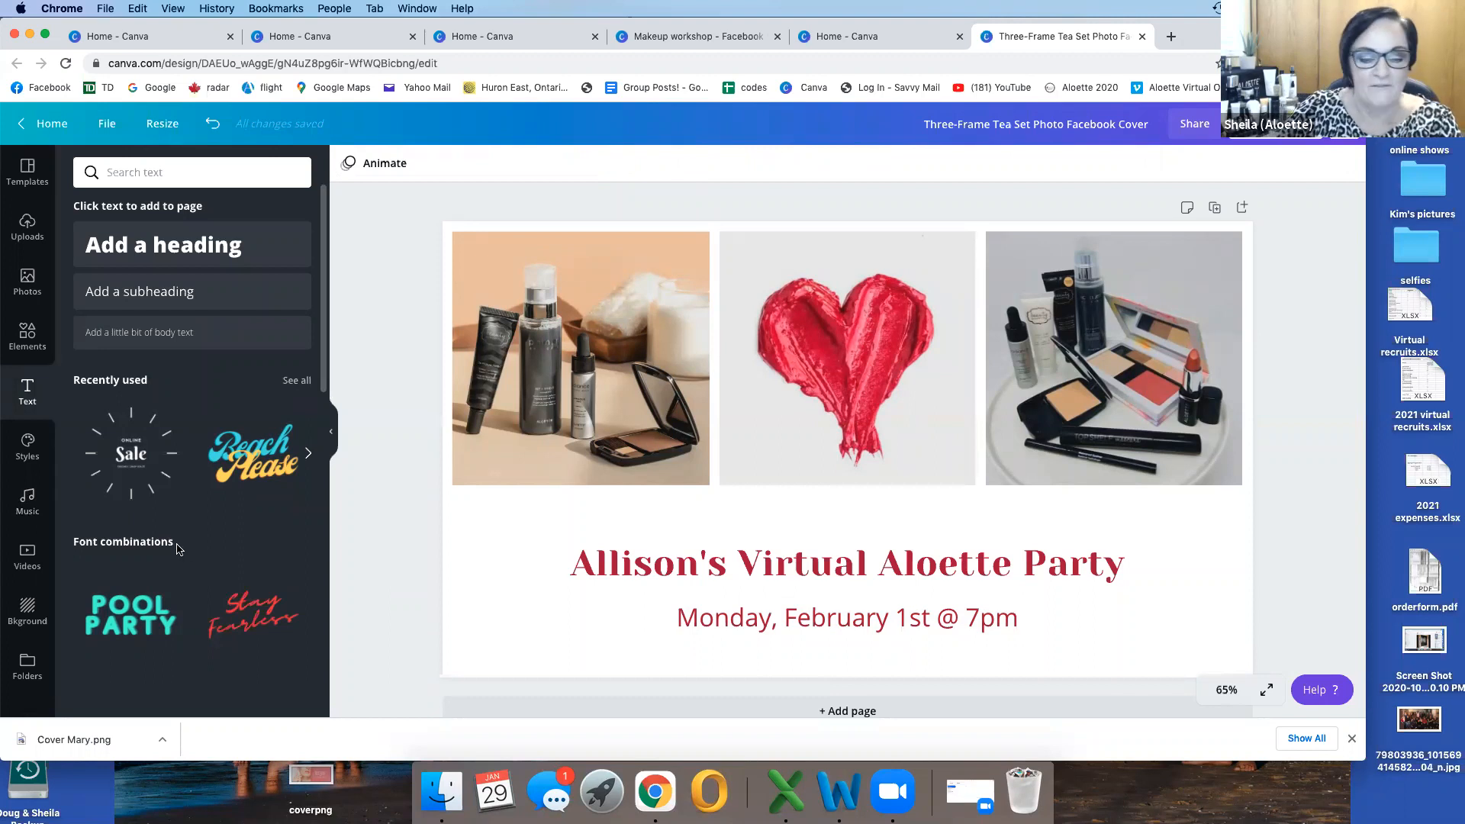
Step: Try the light grey pattern, the dark gradient and the wood-plank texture as the cover's background
click(27, 607)
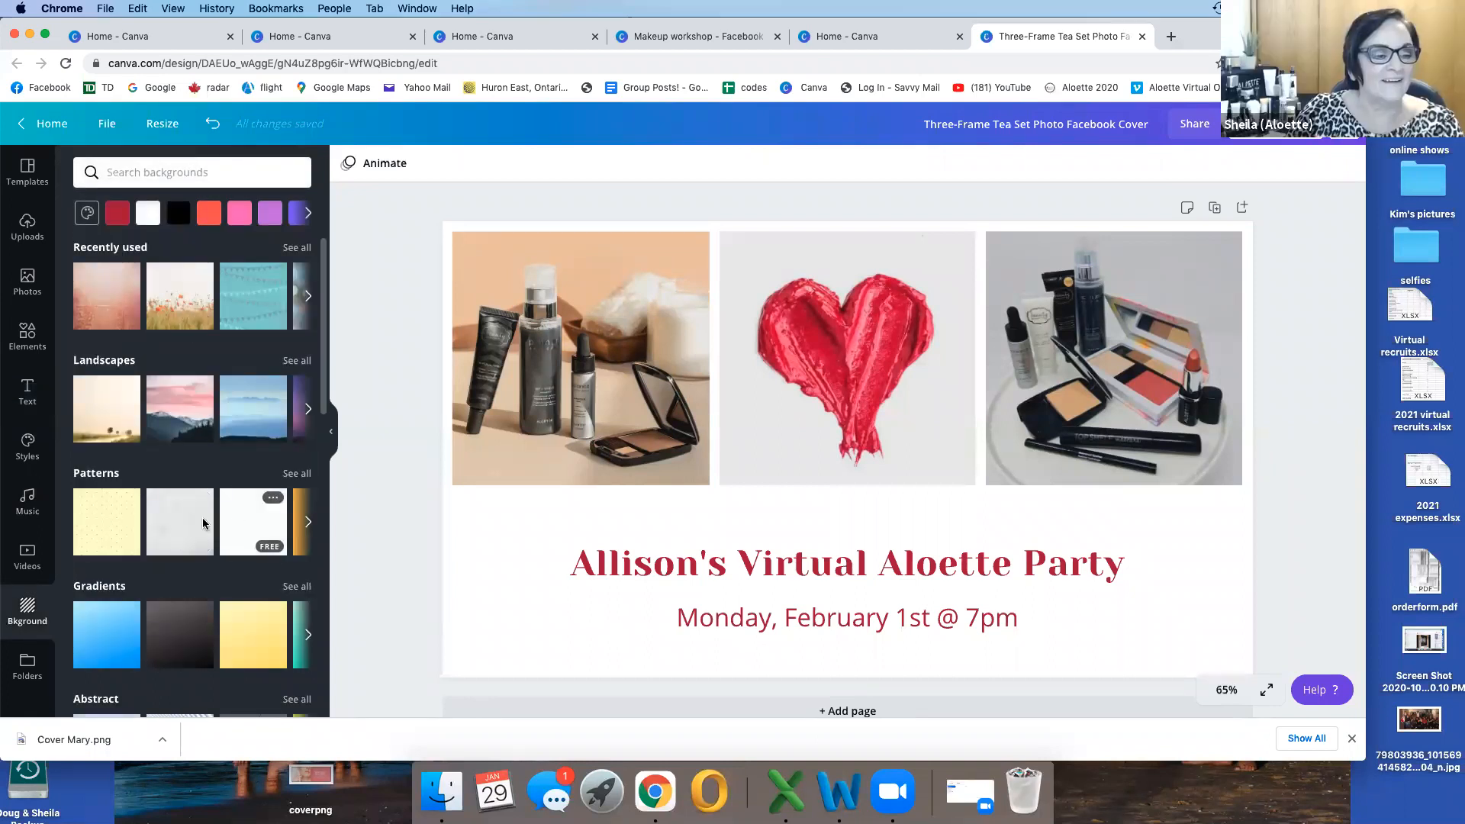
click(181, 524)
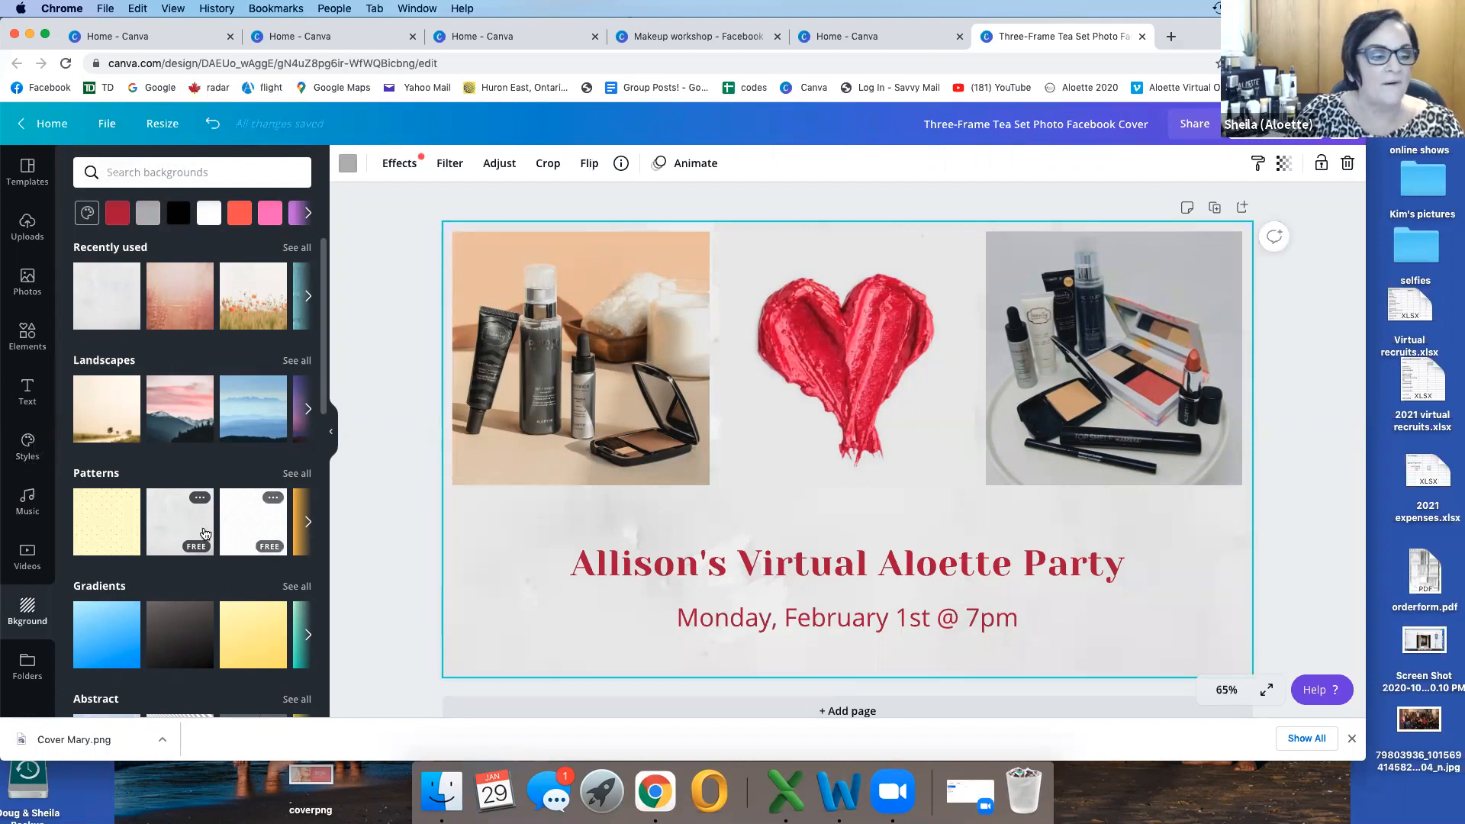
scroll(200, 532, down, 3)
click(199, 532)
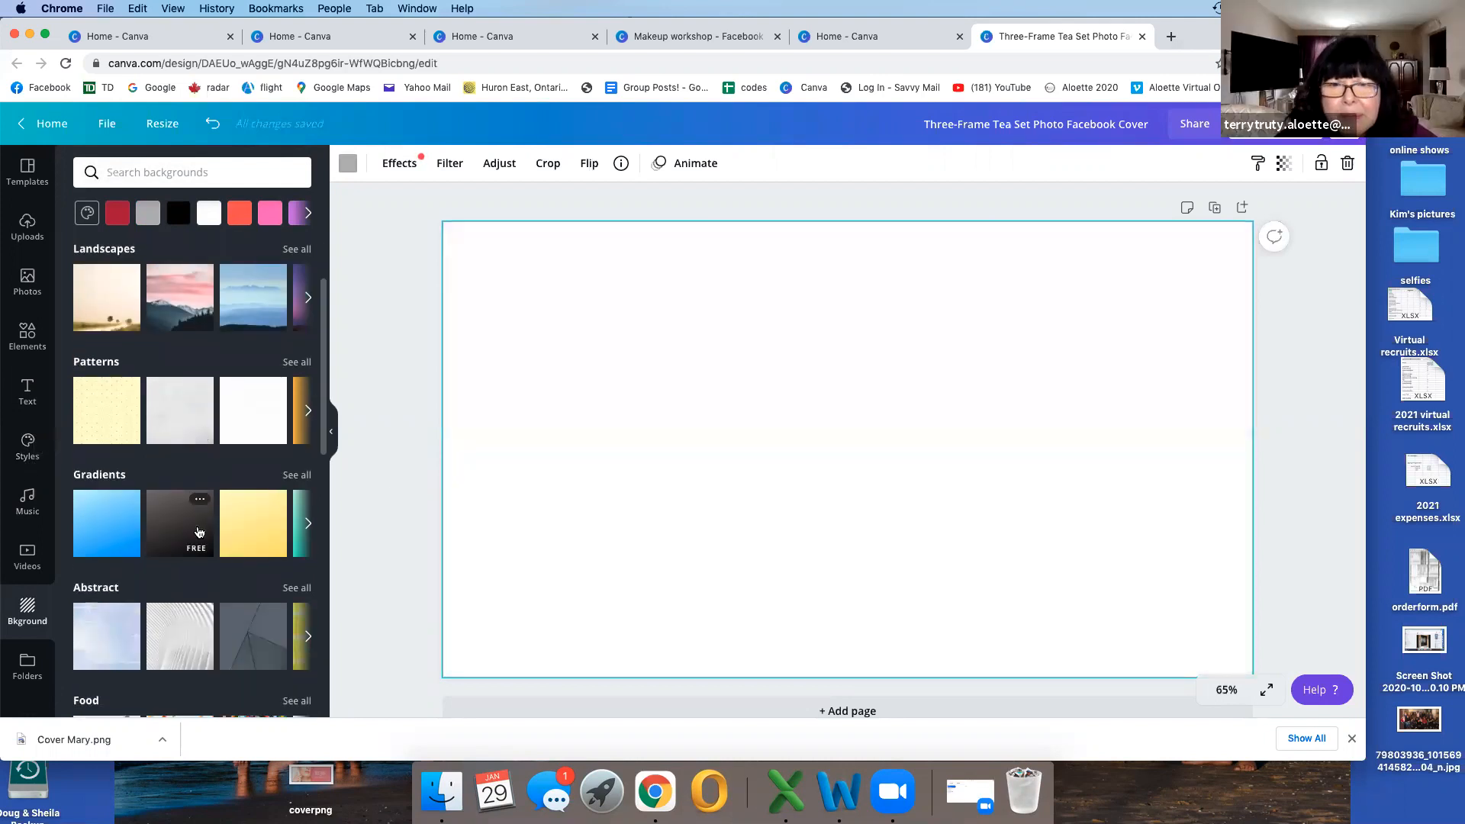
scroll(101, 531, down, 5)
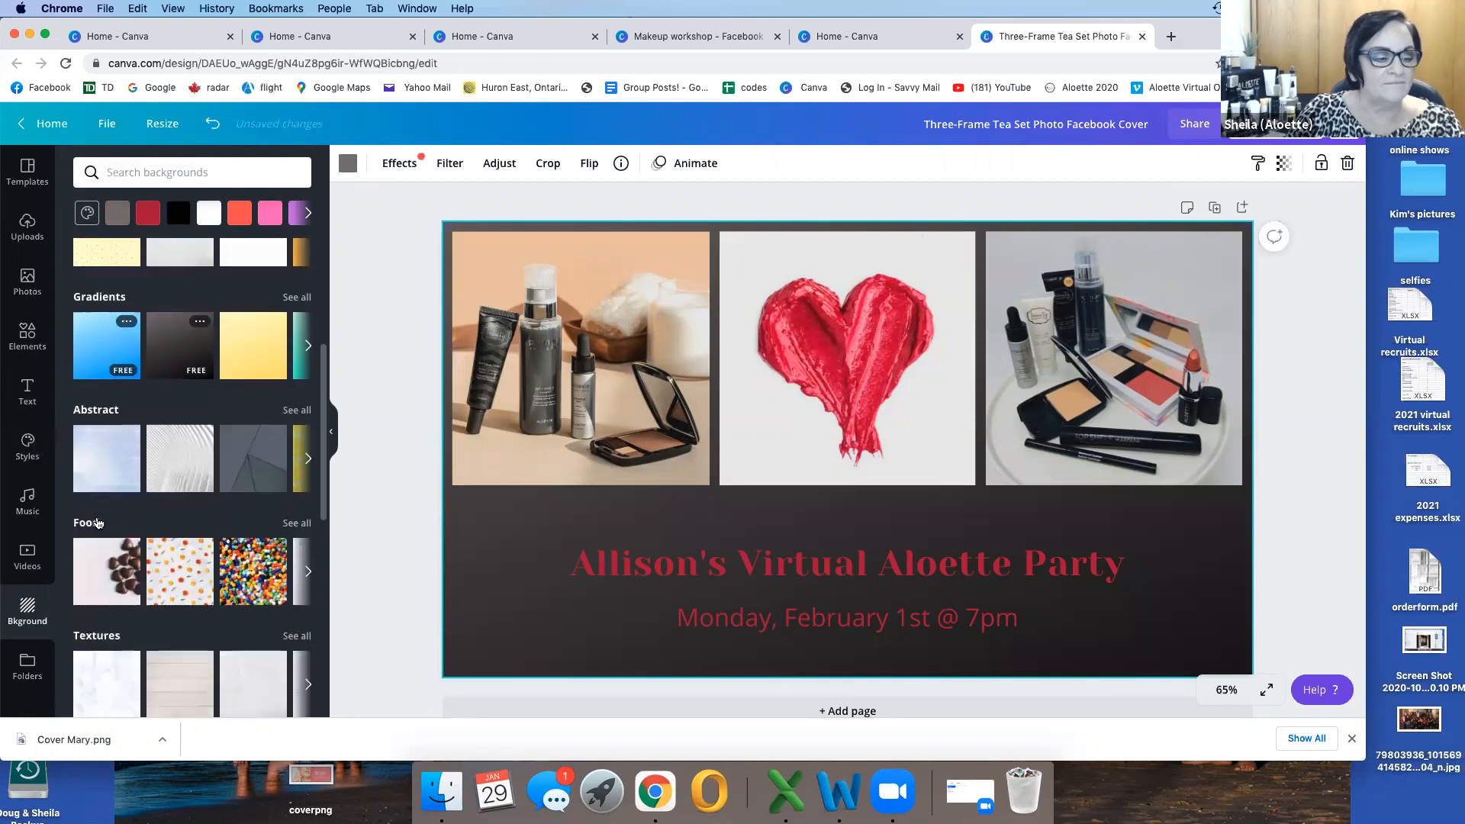
click(191, 624)
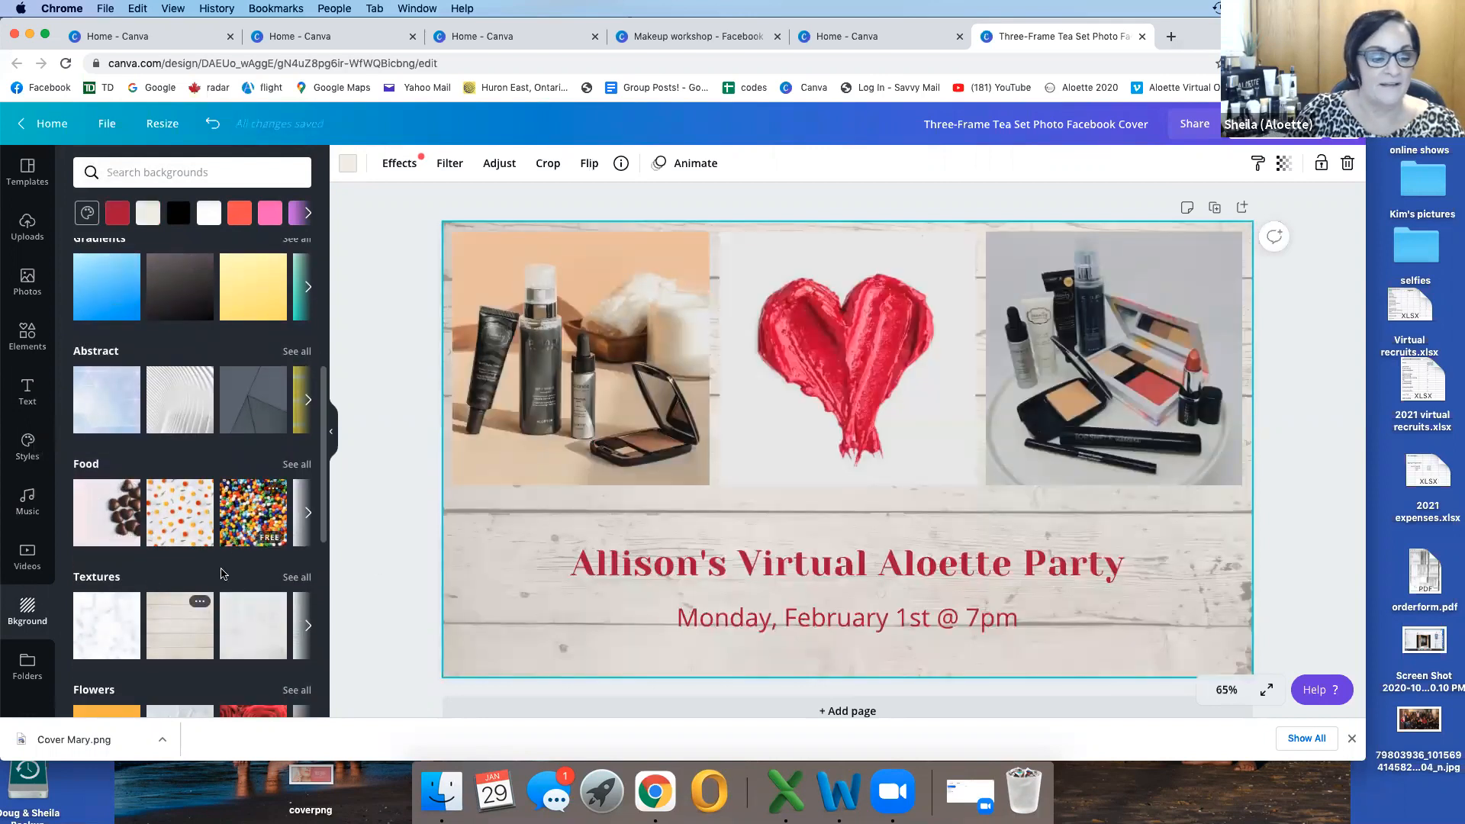
Step: Set the cover's background to the red roses image from the Flowers backgrounds
scroll(222, 574, down, 2)
scroll(222, 574, down, 1)
click(259, 597)
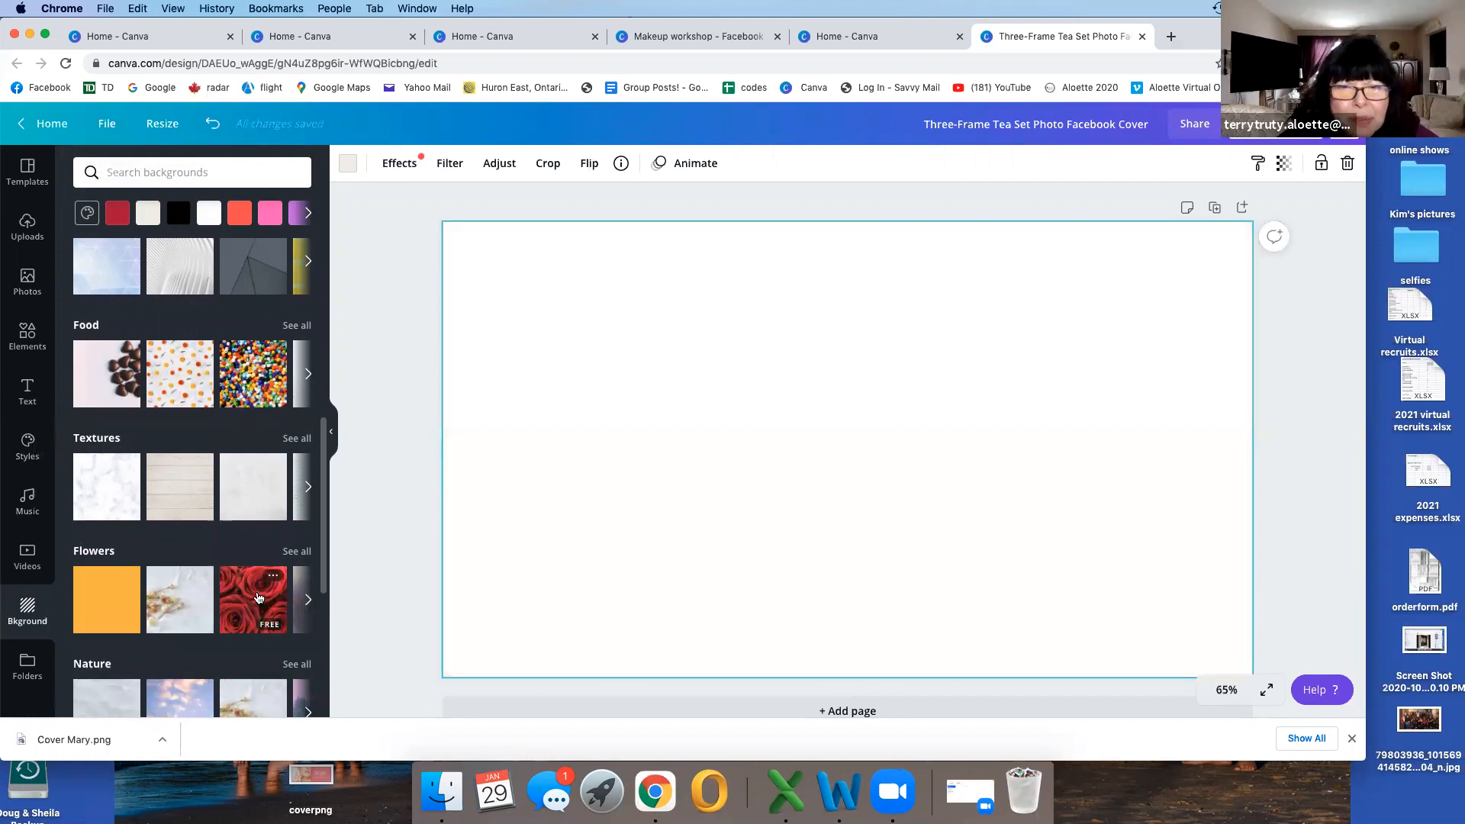
scroll(191, 526, down, 2)
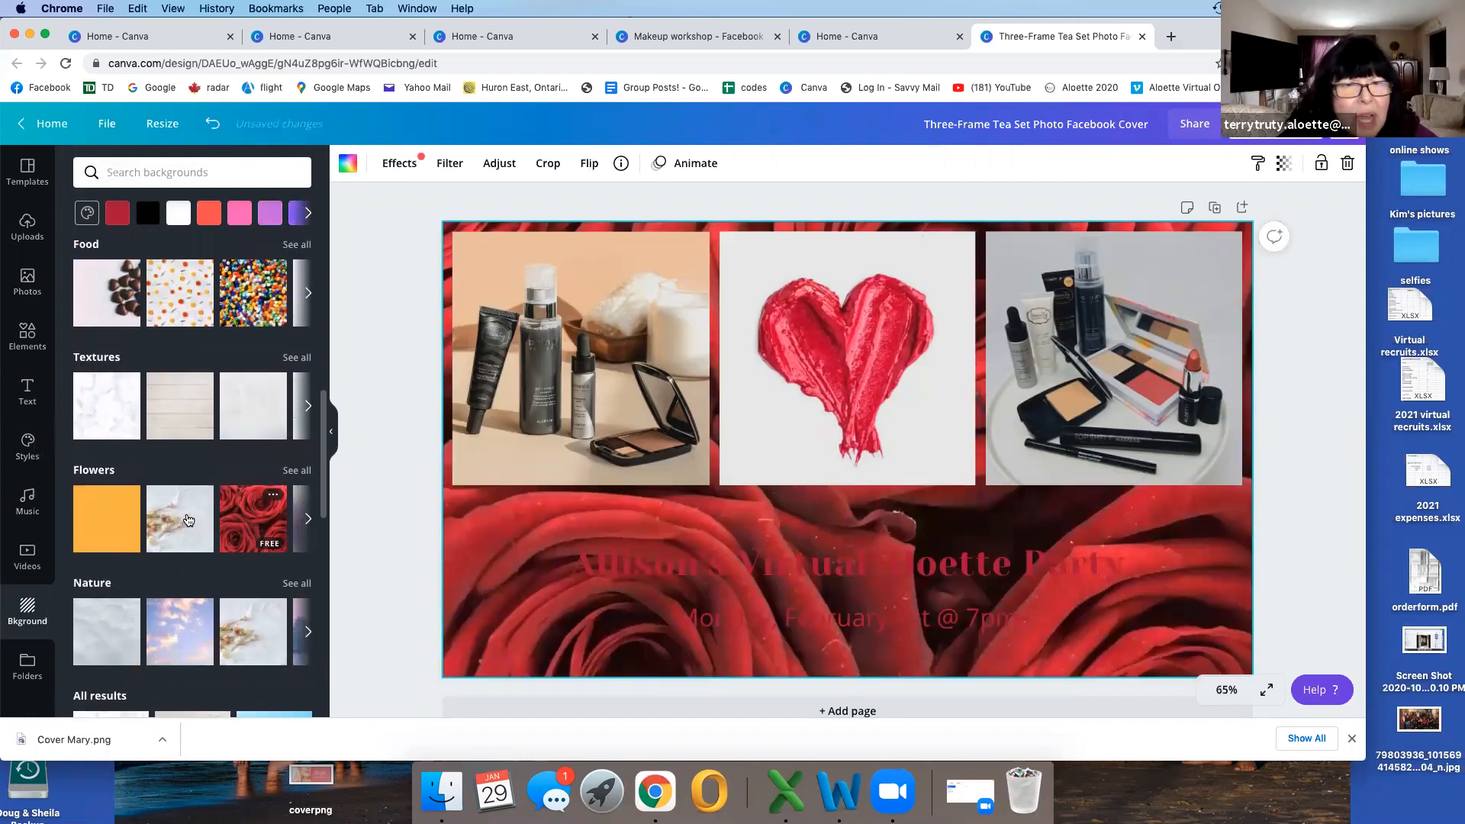
Step: Replace the cover's roses background with the free white dotted-diamond pattern
scroll(189, 520, down, 10)
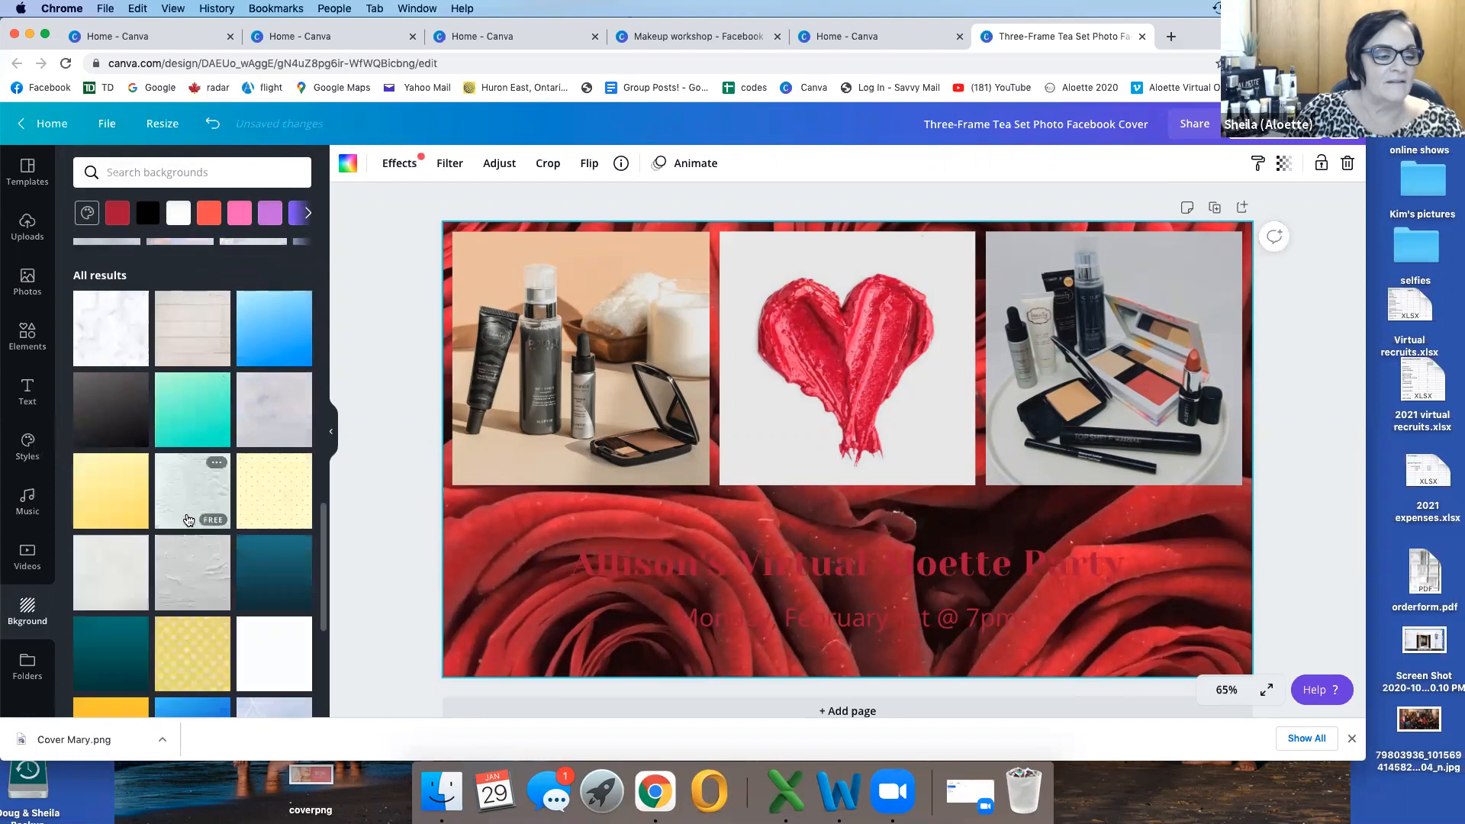
scroll(187, 519, down, 5)
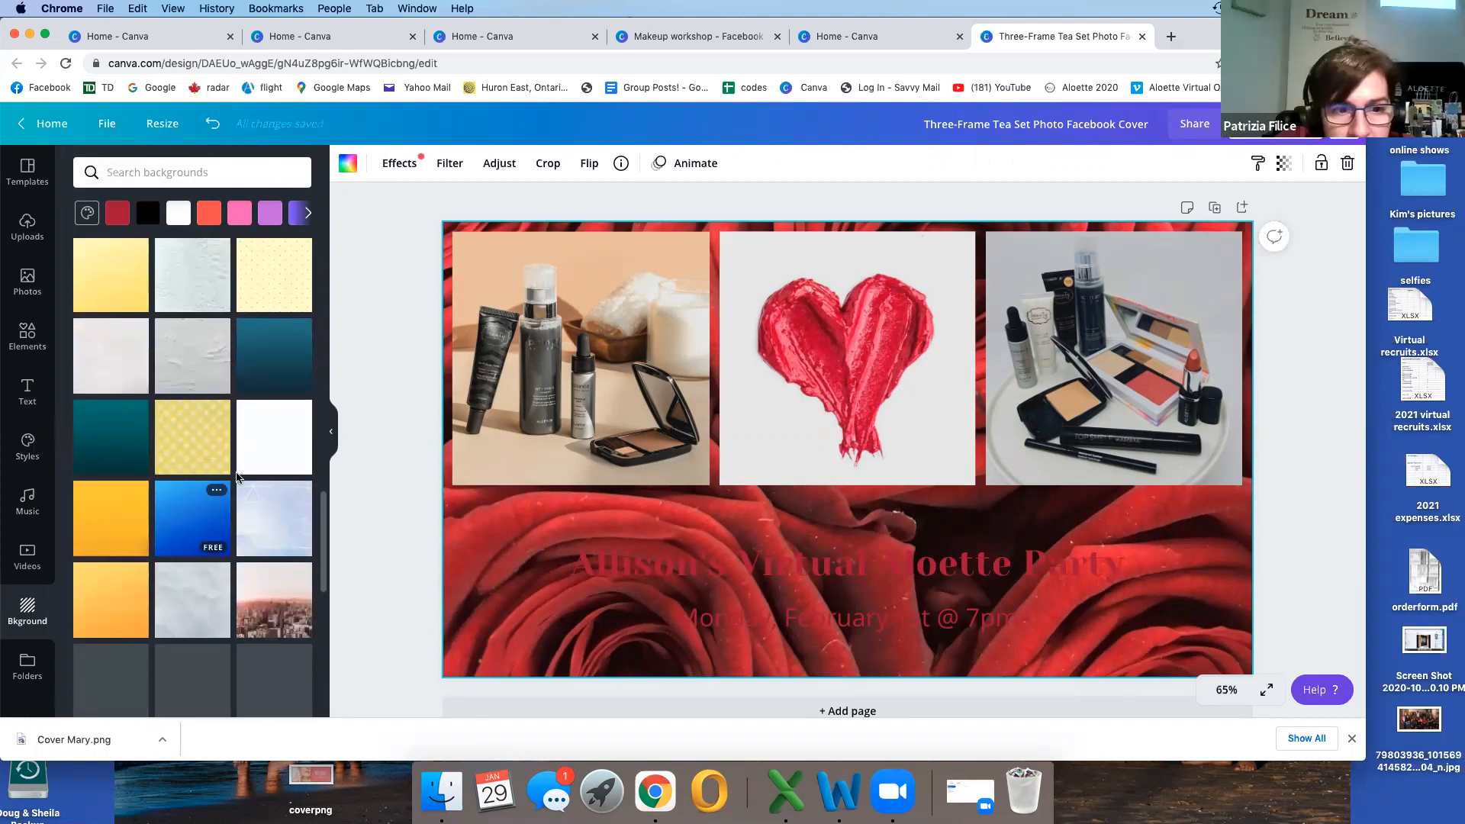
click(281, 410)
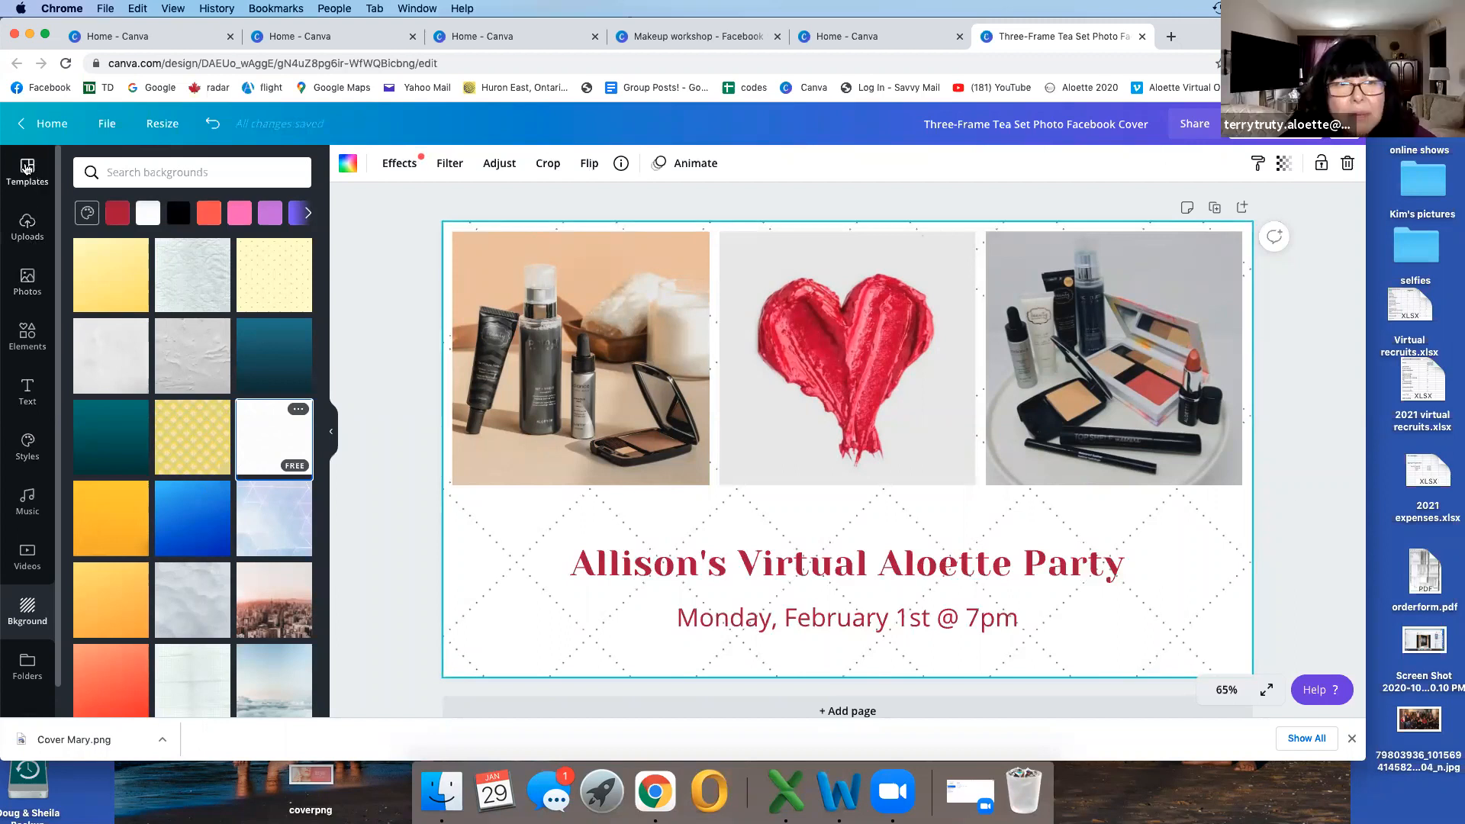
Step: Look through the Facebook cover template categories and search the templates for "cosmetics"
click(27, 168)
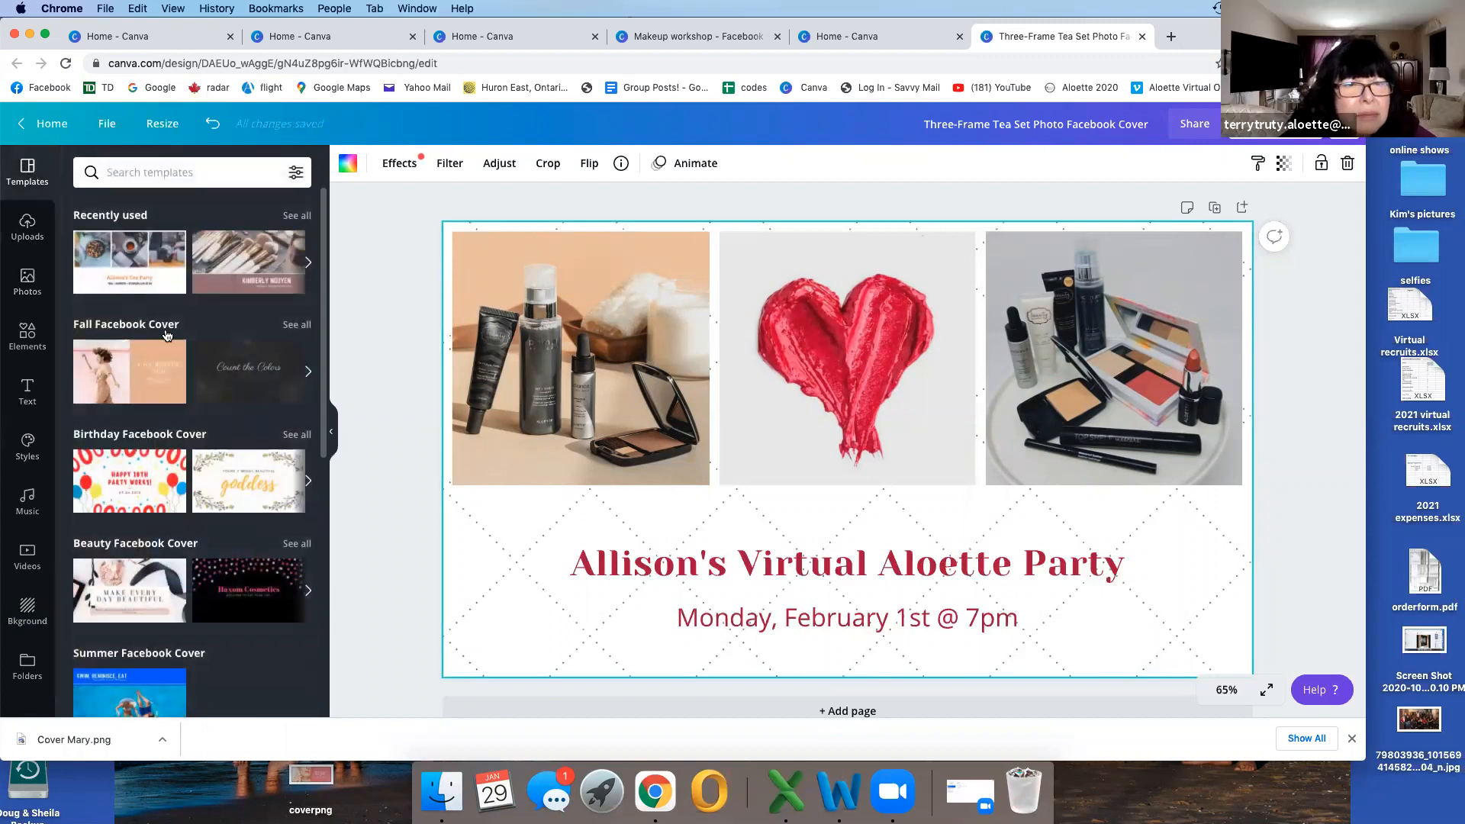
scroll(211, 558, down, 5)
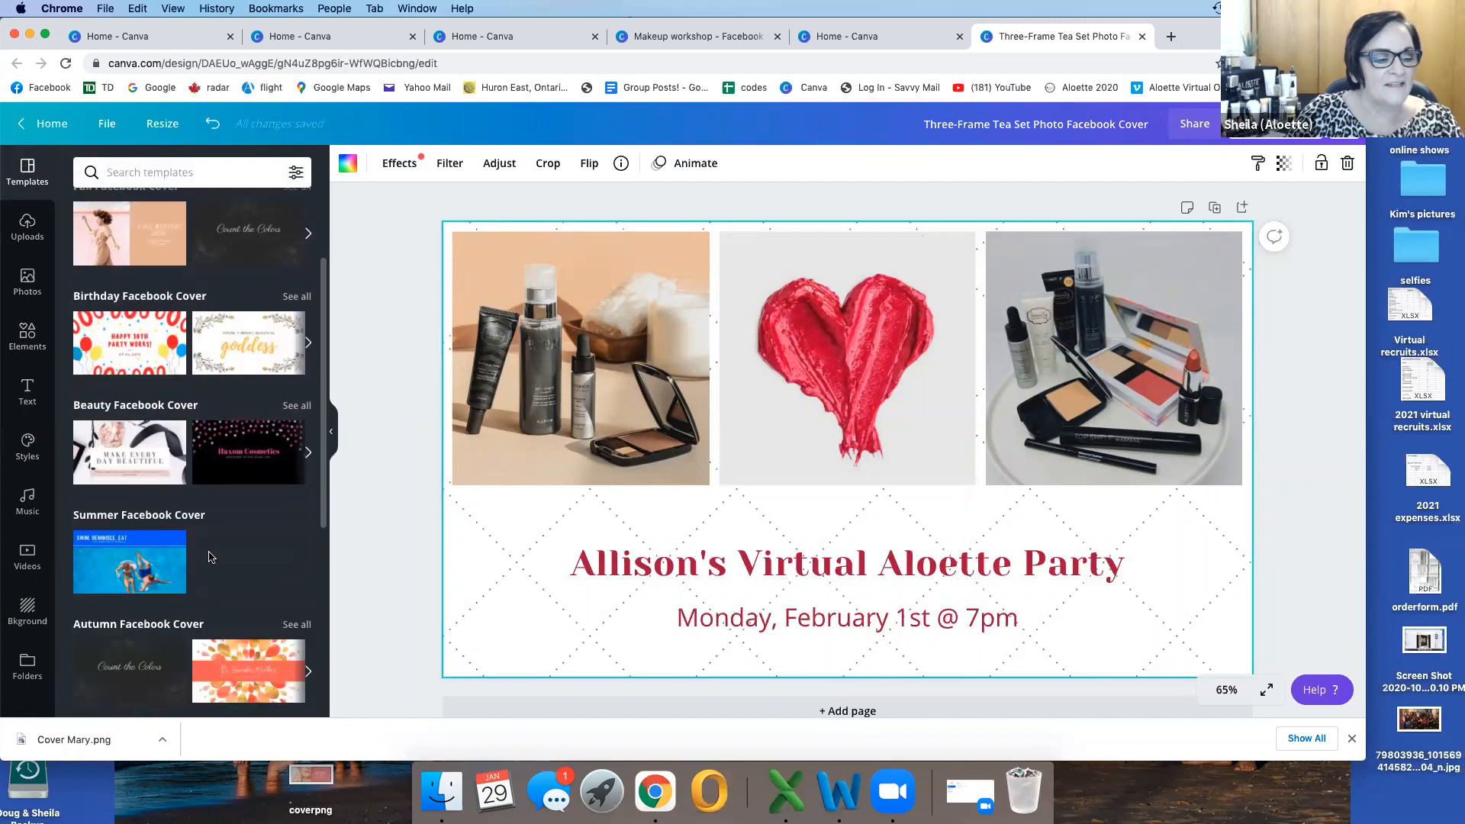
scroll(211, 558, down, 2)
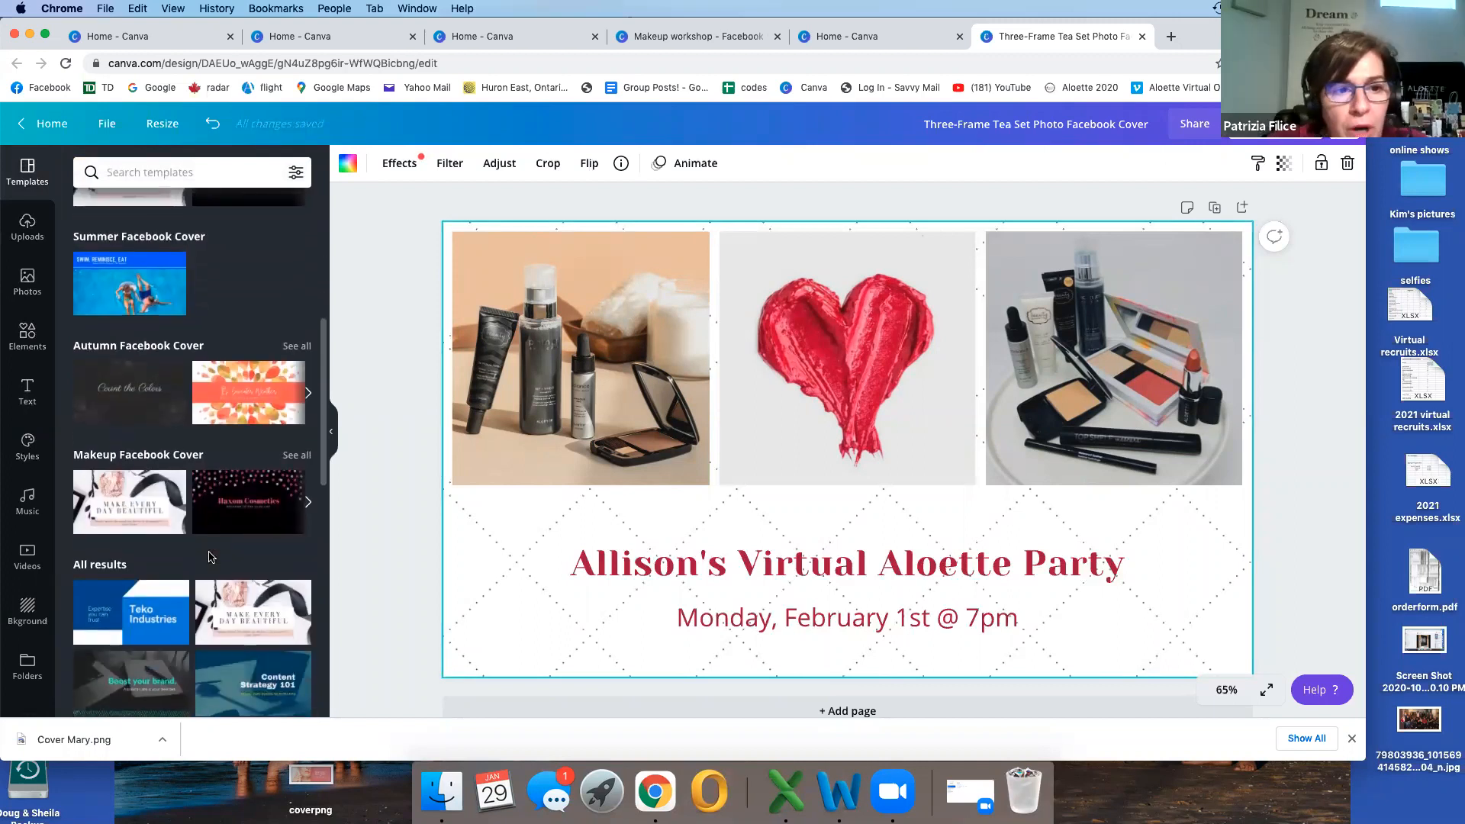
scroll(211, 558, up, 7)
scroll(210, 558, down, 11)
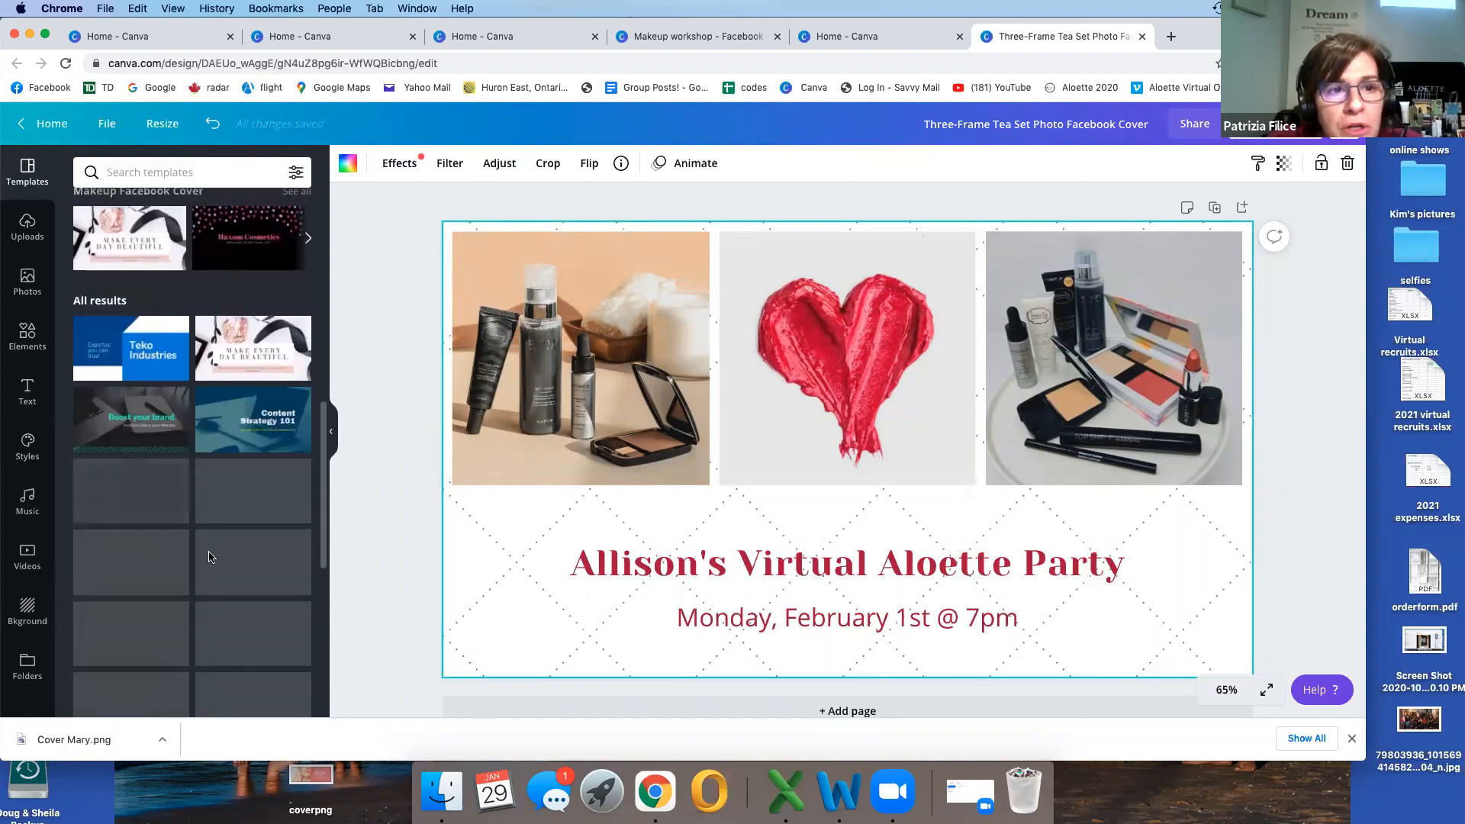
scroll(211, 557, up, 10)
click(163, 176)
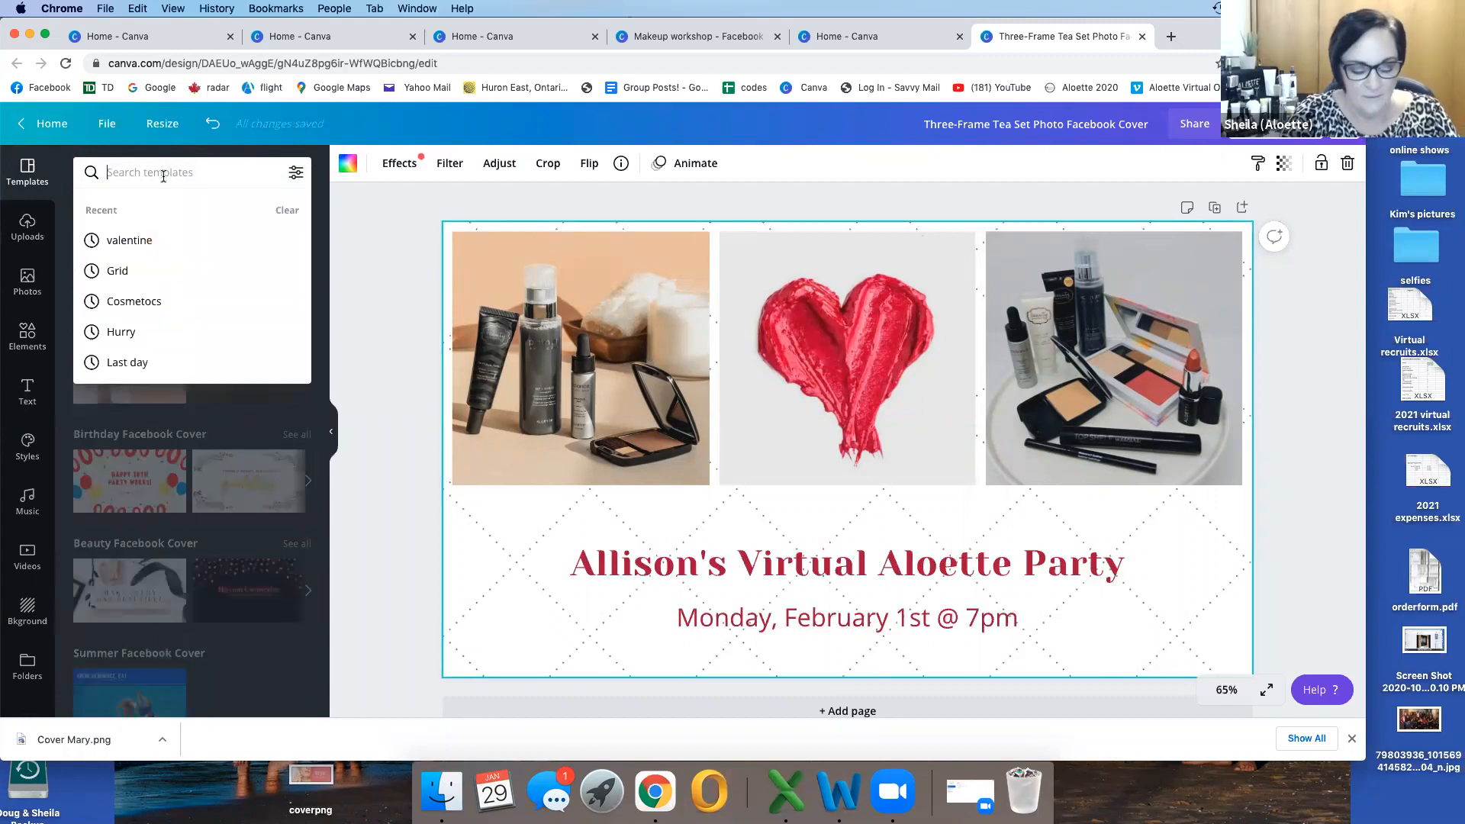
text(cosmetics)
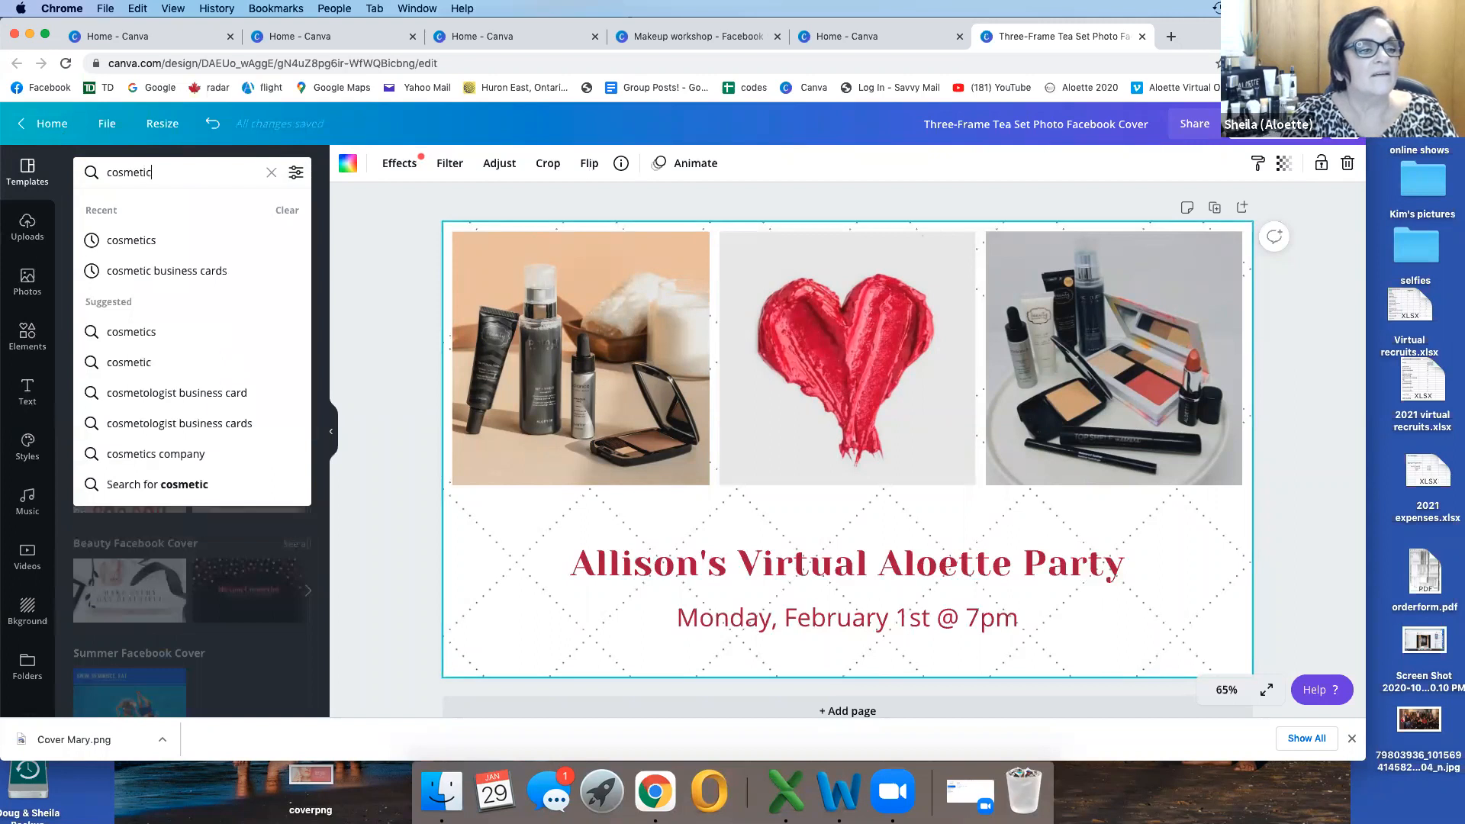
key(Return)
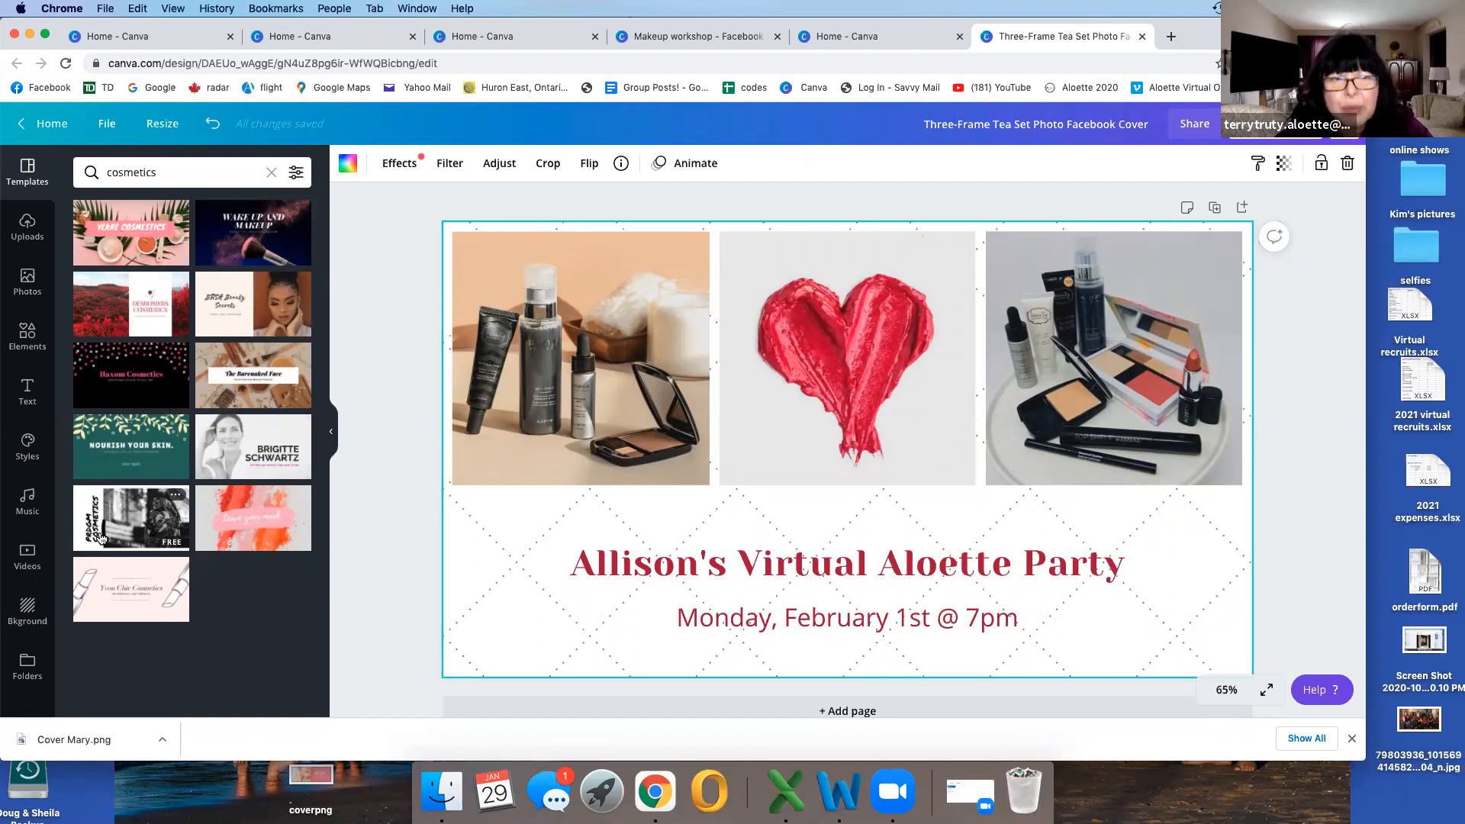
Step: Try the "Awesome!" word sticker over the lipstick heart photo, and delete it from the cover
click(23, 342)
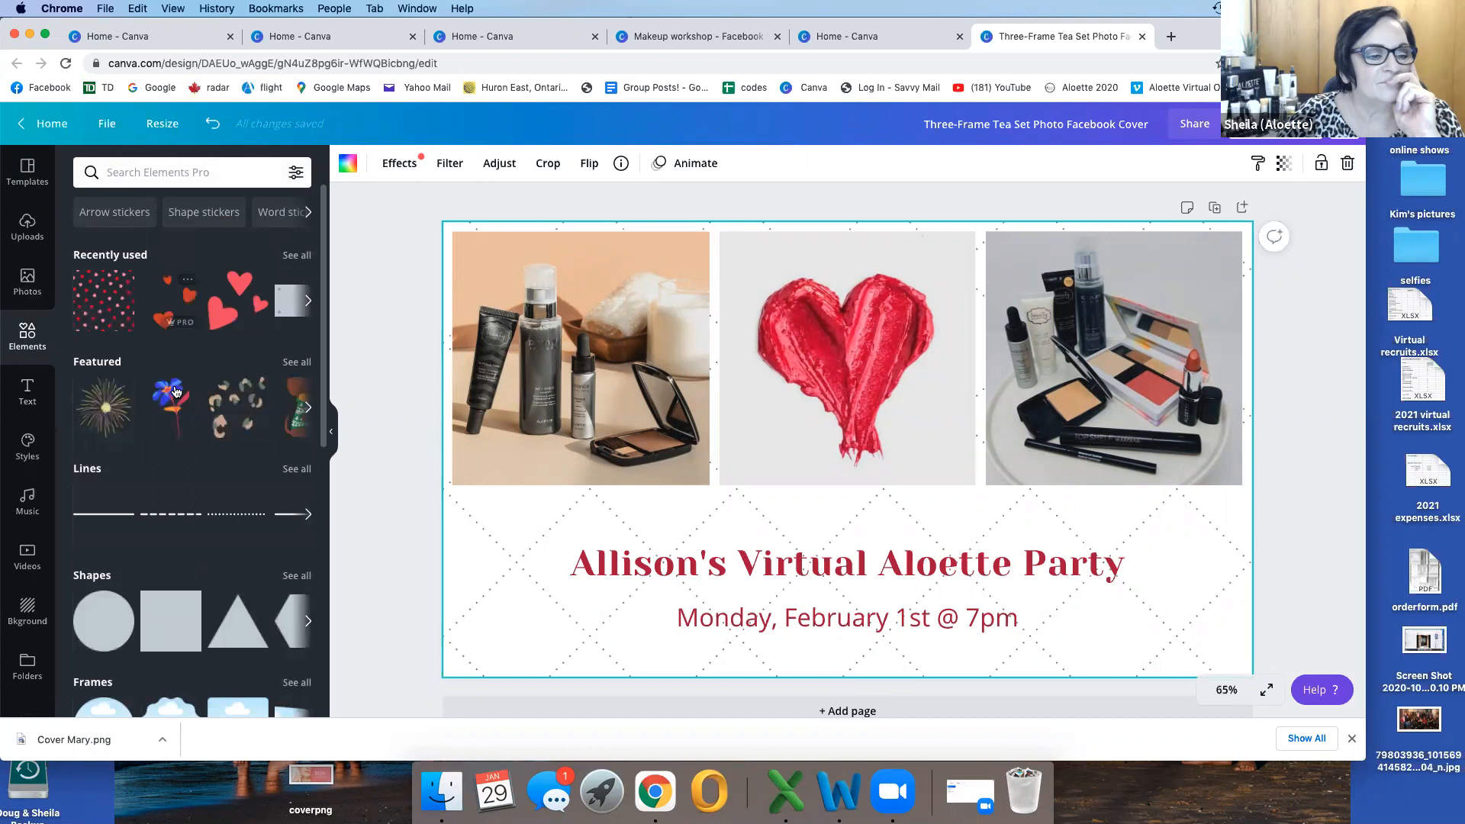
scroll(214, 381, down, 5)
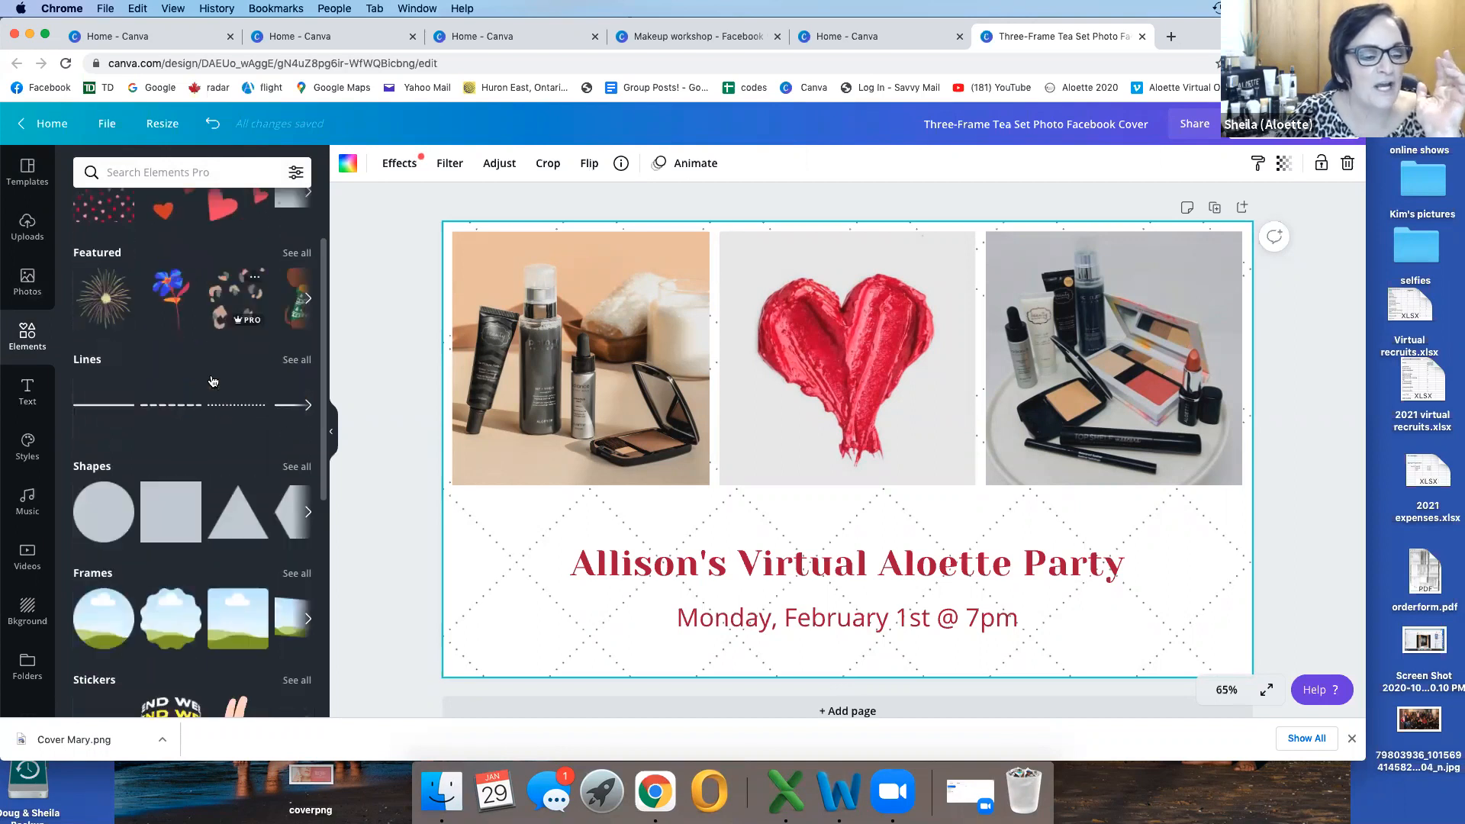
scroll(213, 382, down, 5)
scroll(213, 381, up, 10)
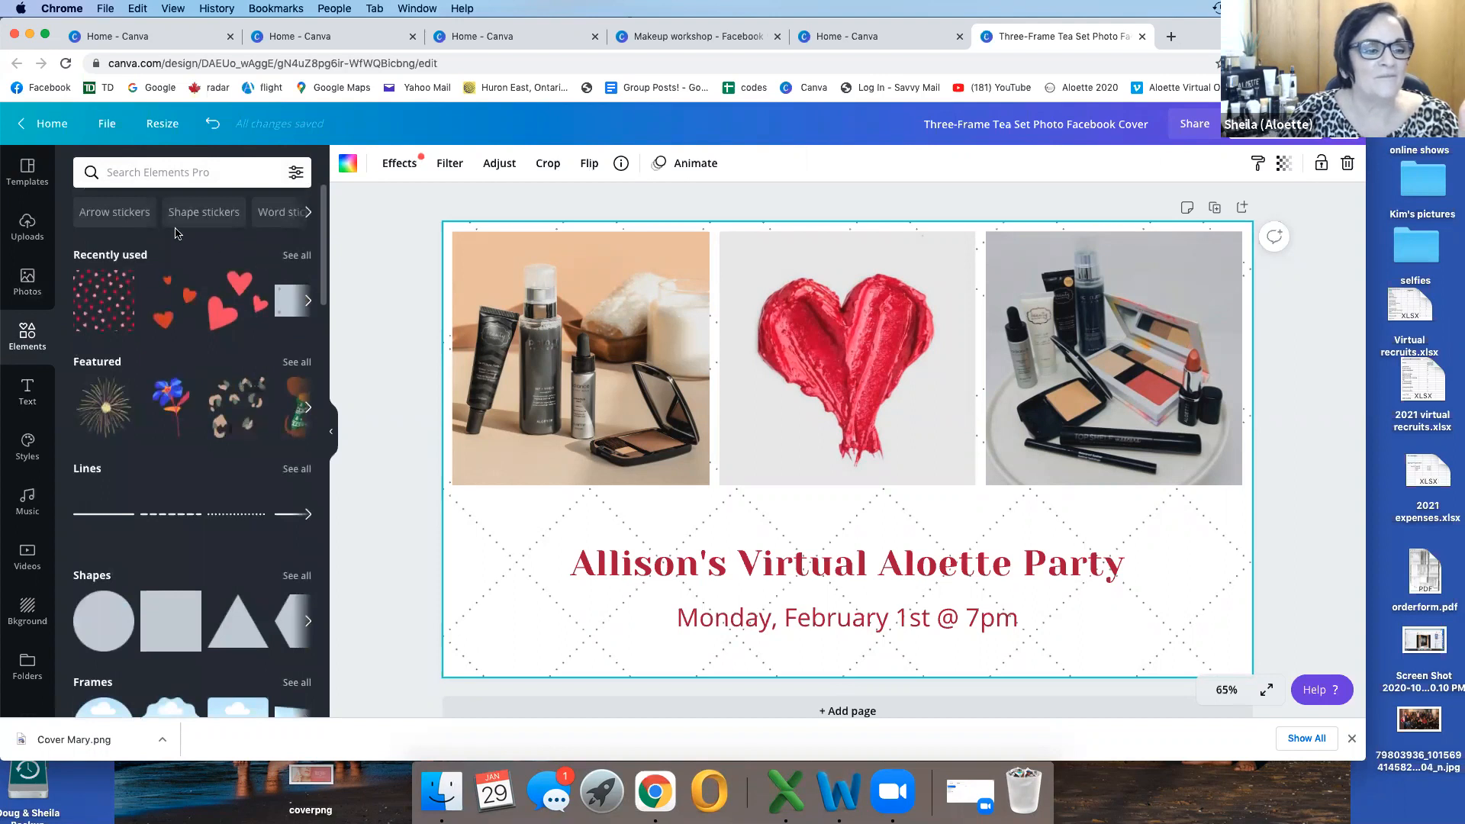
click(282, 215)
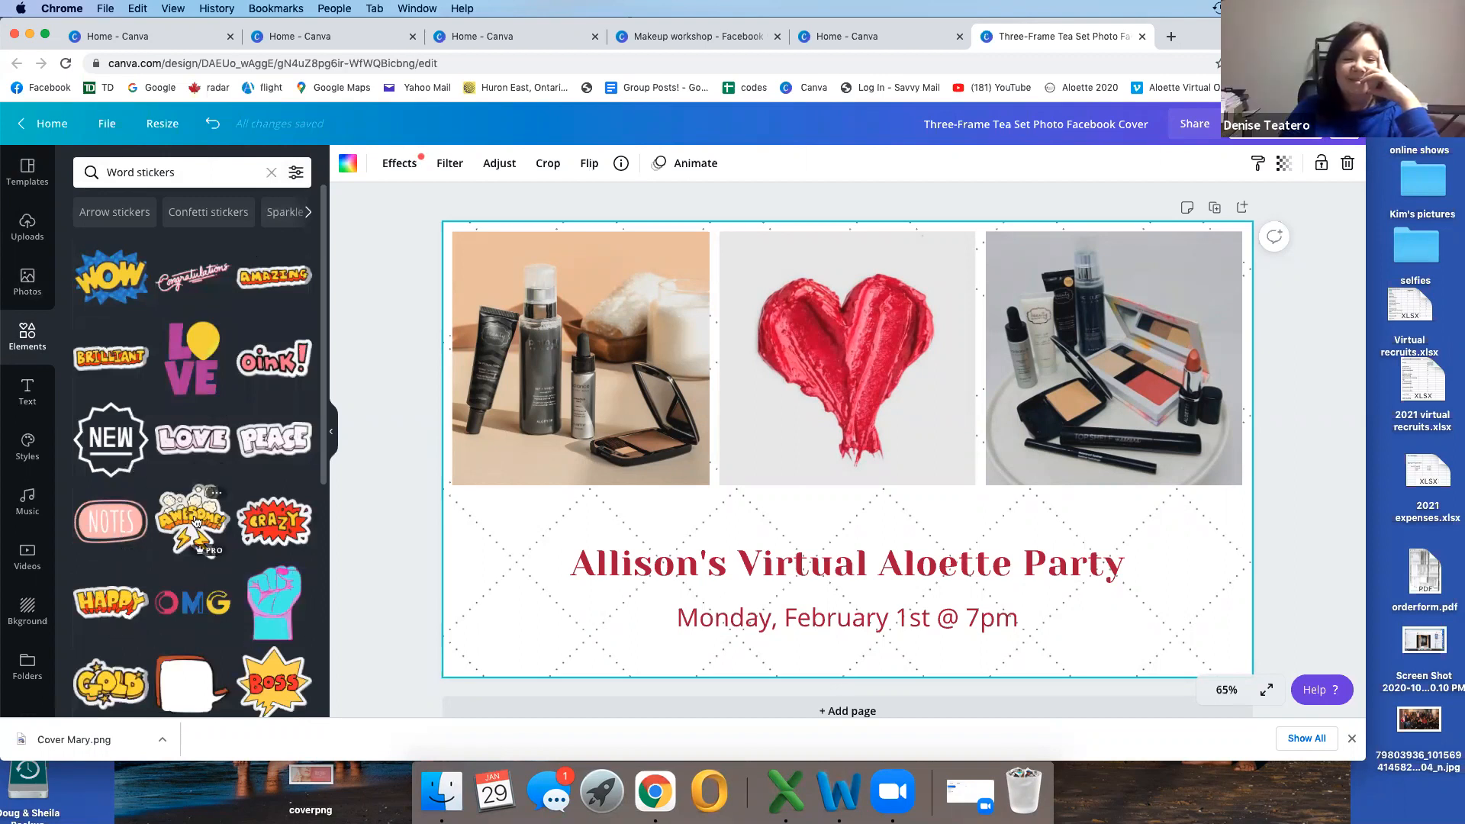
drag(194, 520, 839, 317)
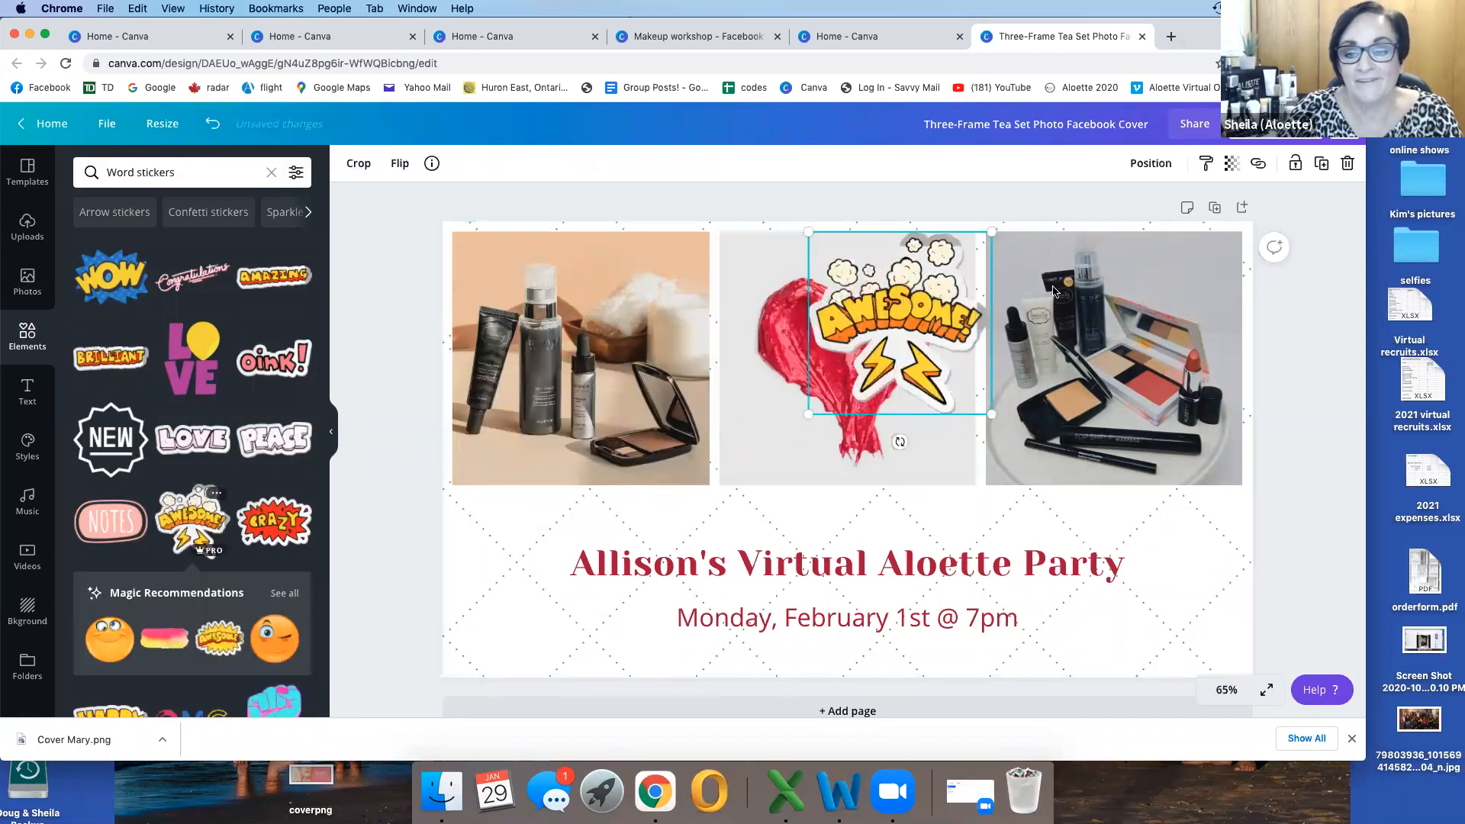
click(1348, 163)
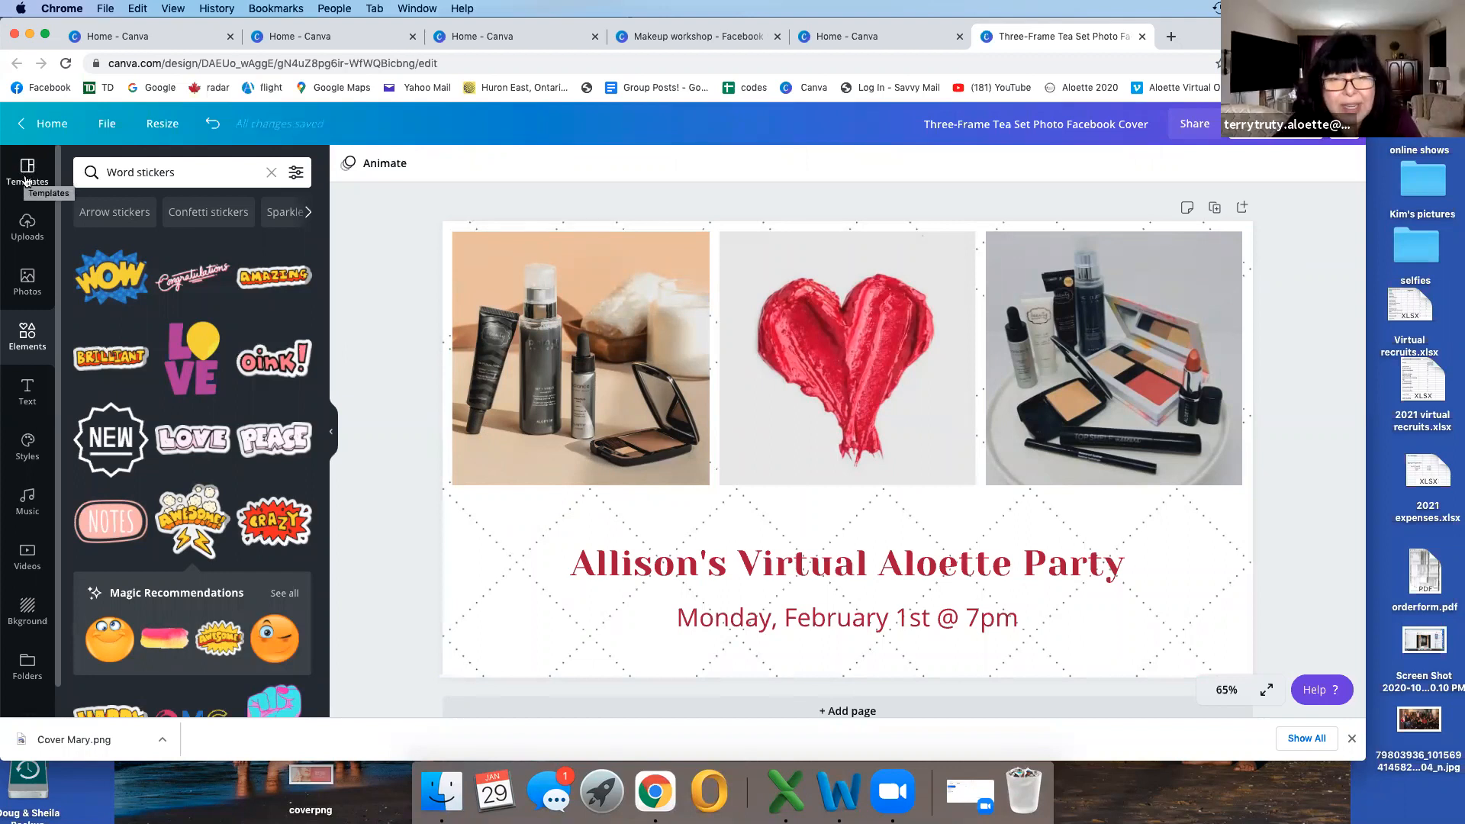
Step: Look through the stock videos and trending photos, and search the photos for "cosmetics"
click(28, 556)
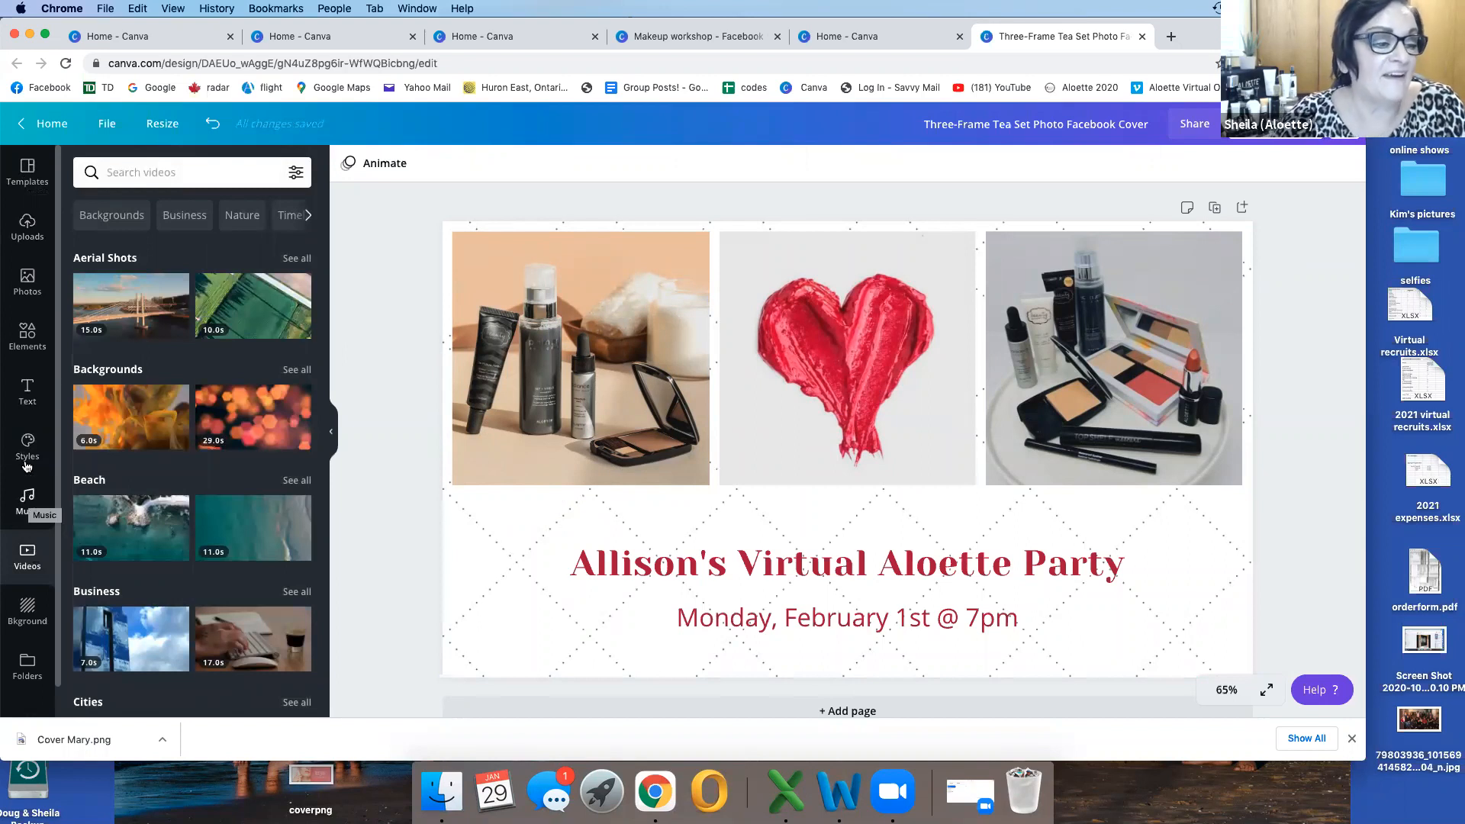
click(27, 279)
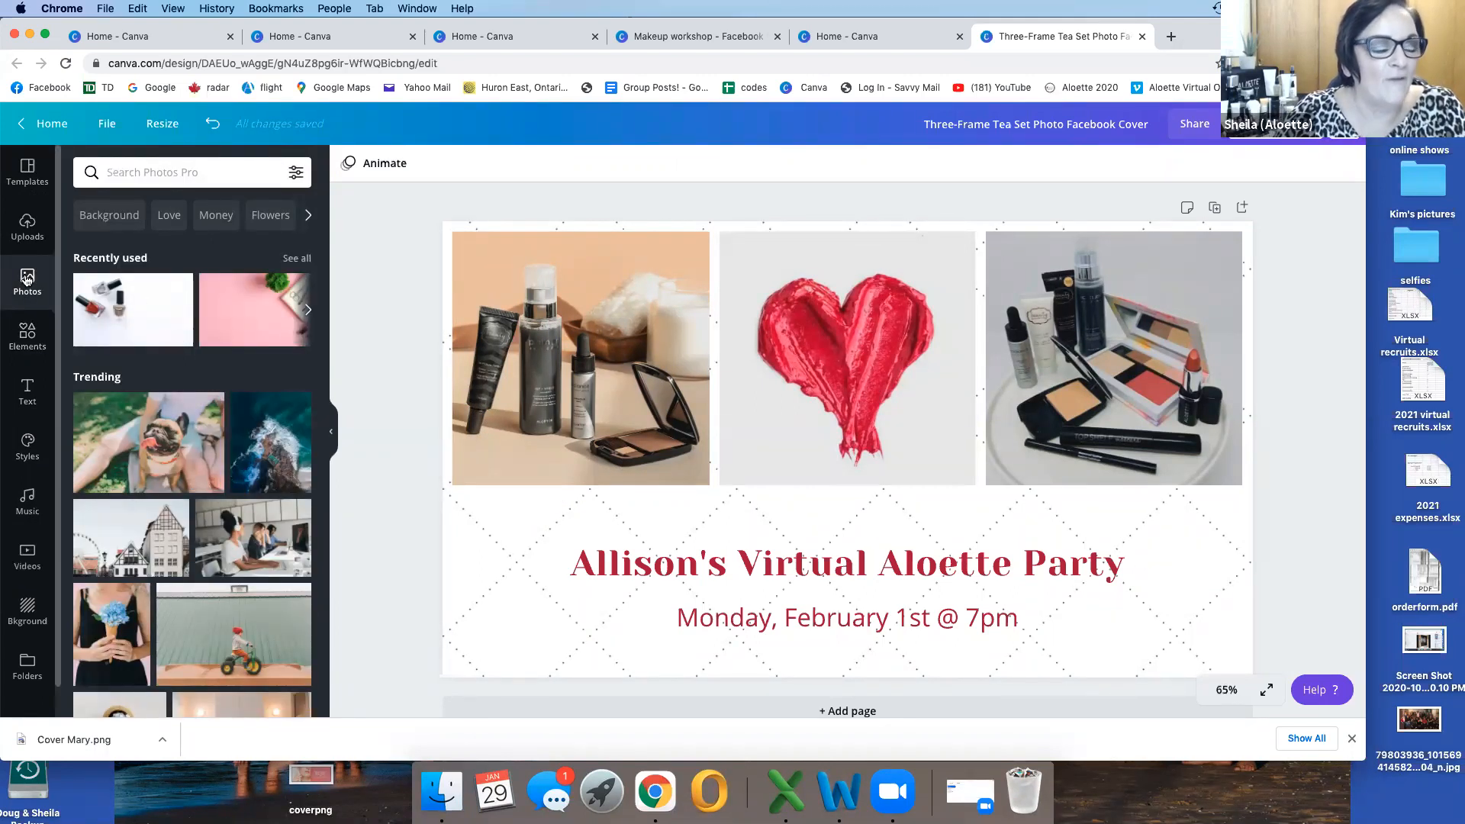
scroll(226, 476, down, 3)
scroll(227, 476, down, 2)
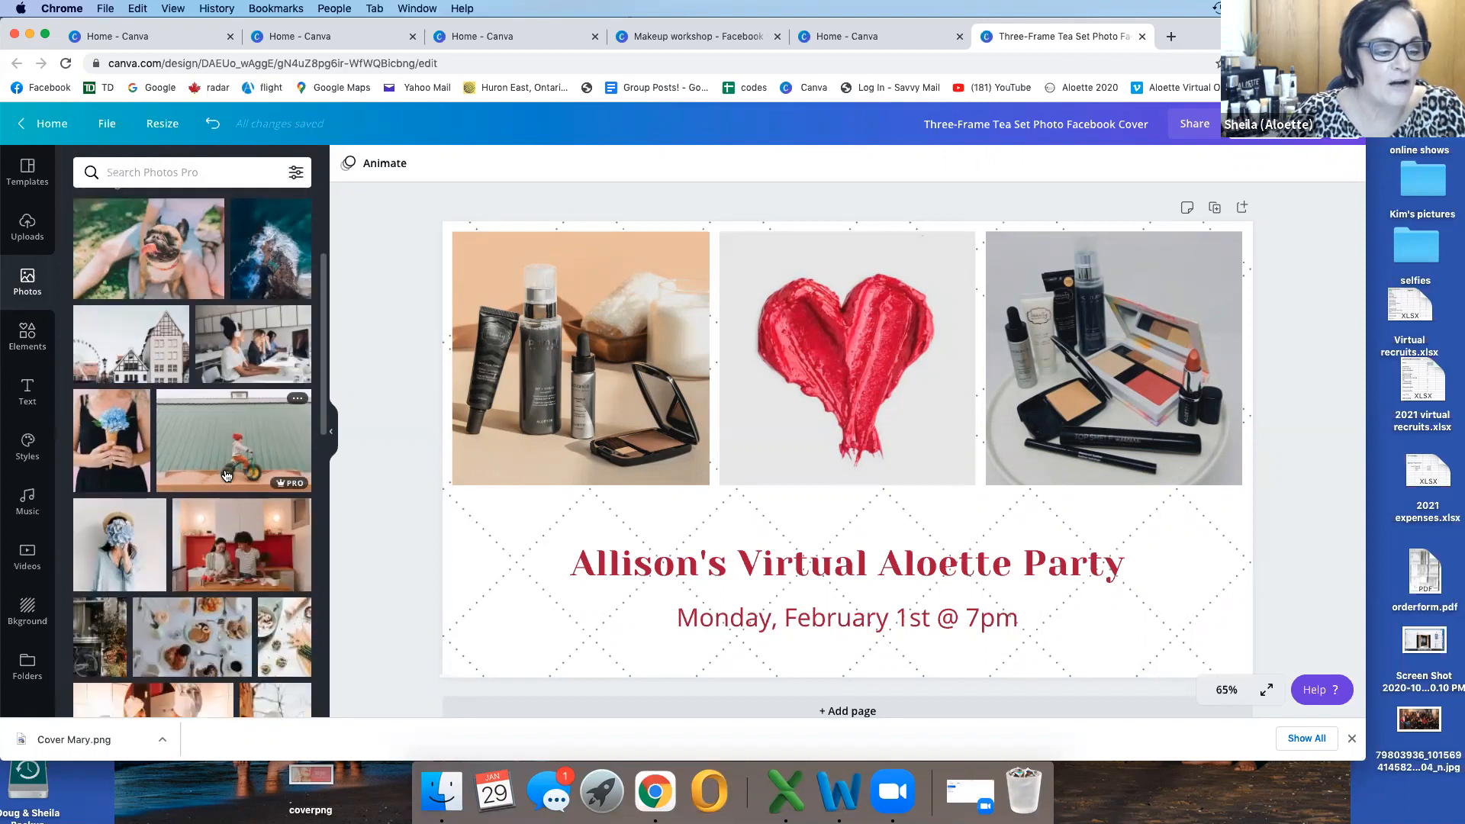
scroll(227, 476, up, 5)
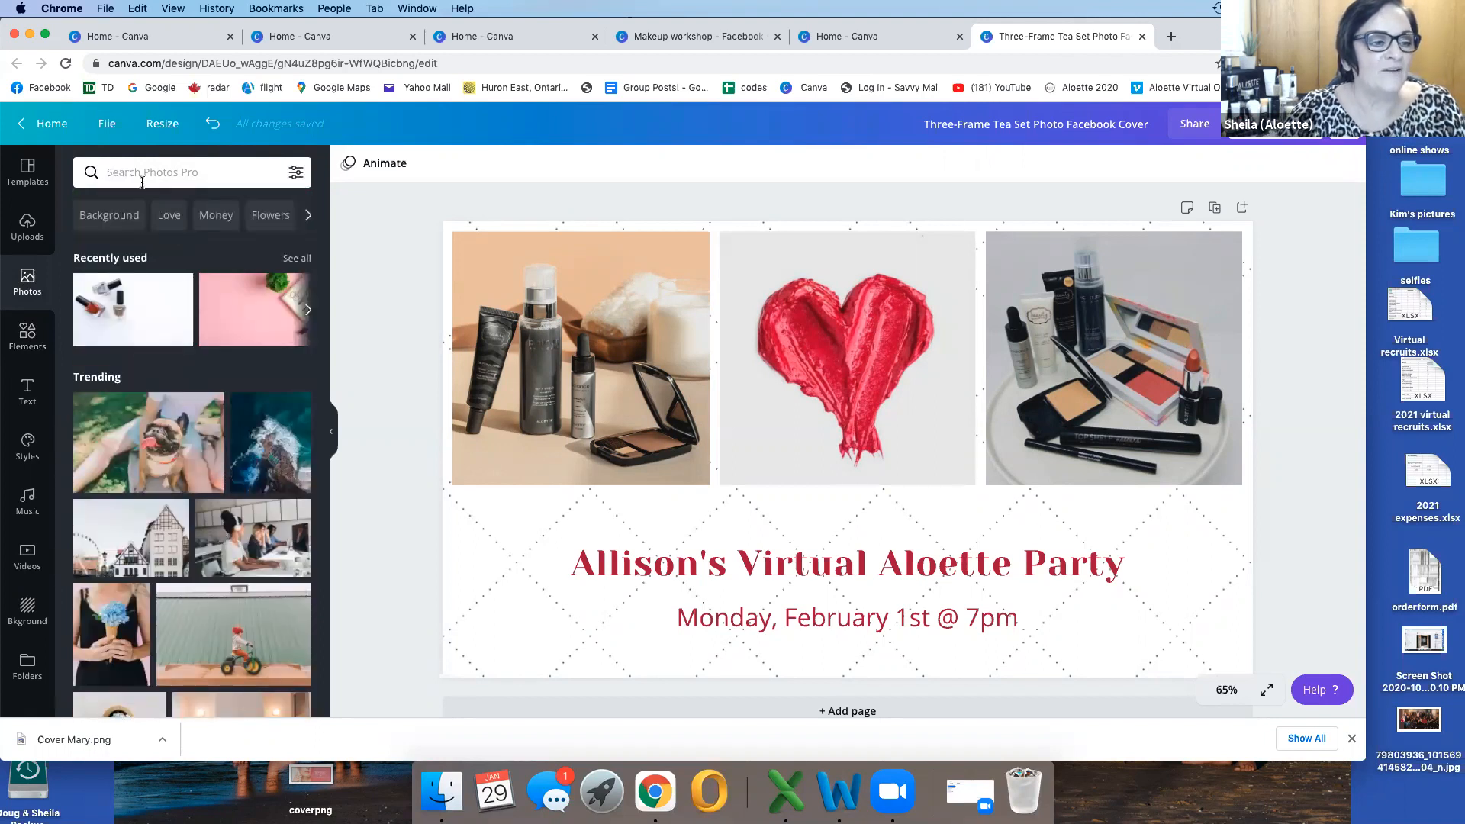
click(142, 170)
text(cosmetics)
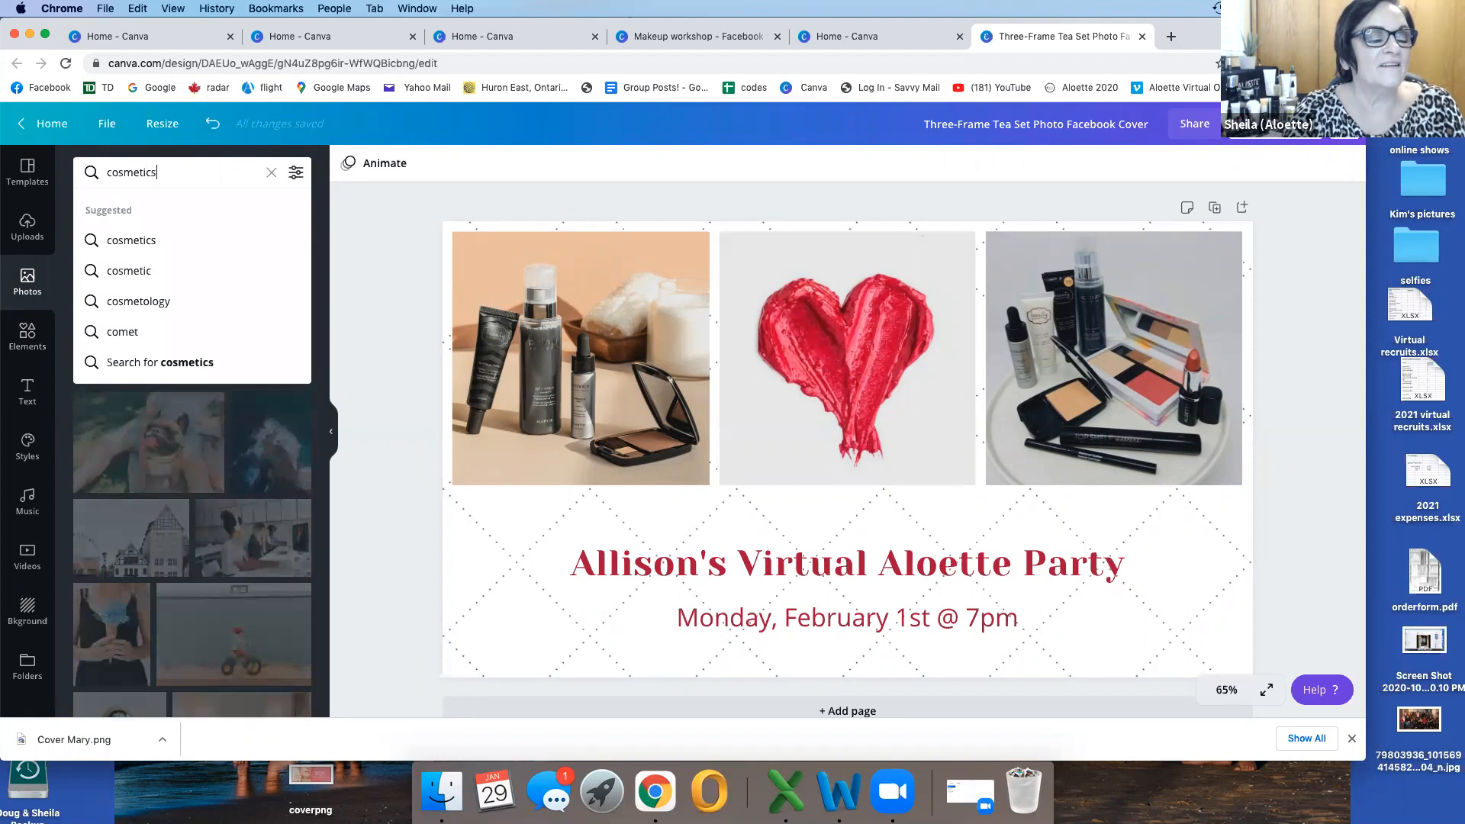
key(Return)
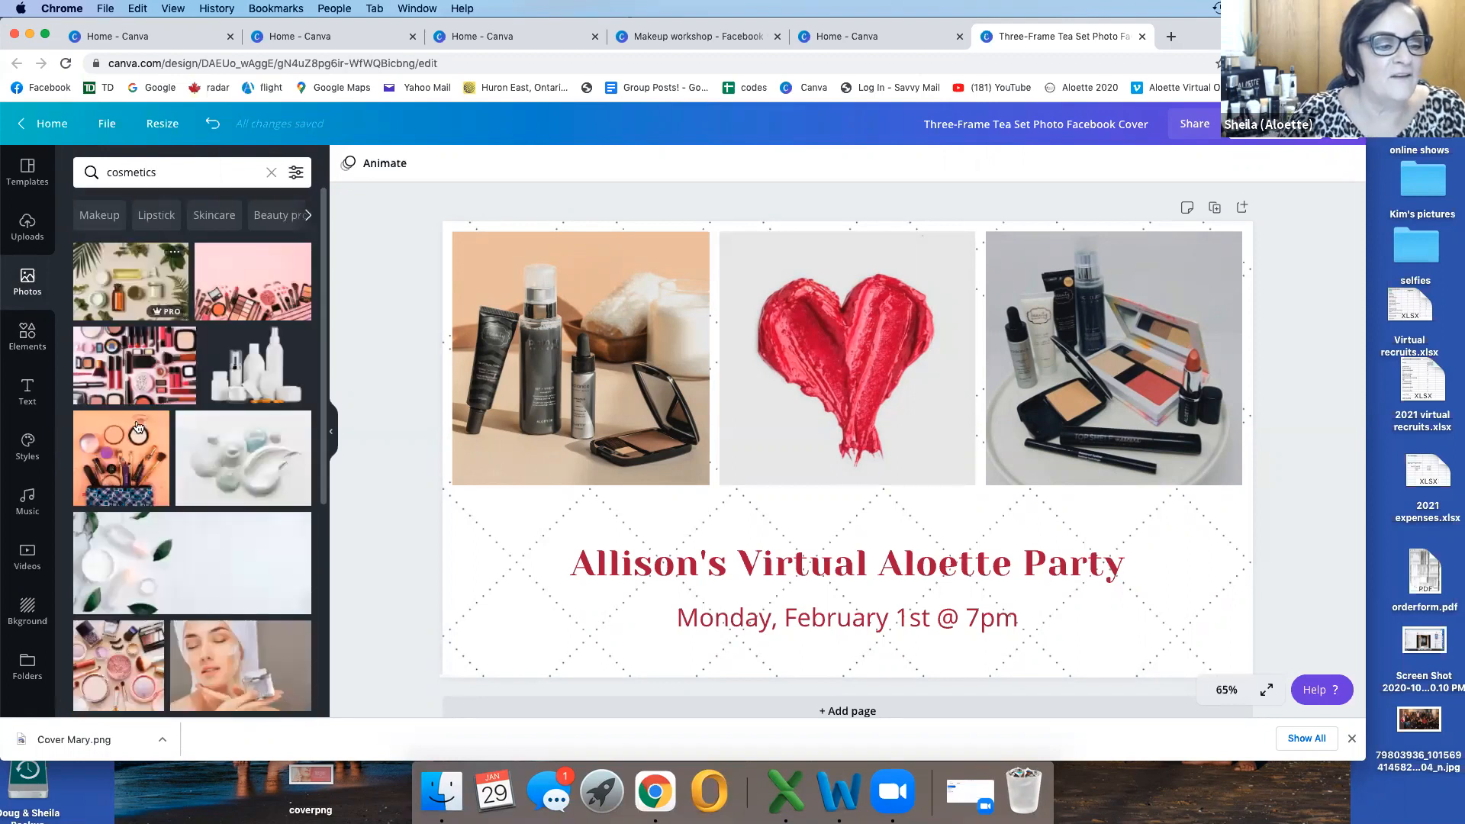
Step: Try the wide white photo of cosmetics and green leaves on the cover, and delete it
scroll(219, 563, down, 3)
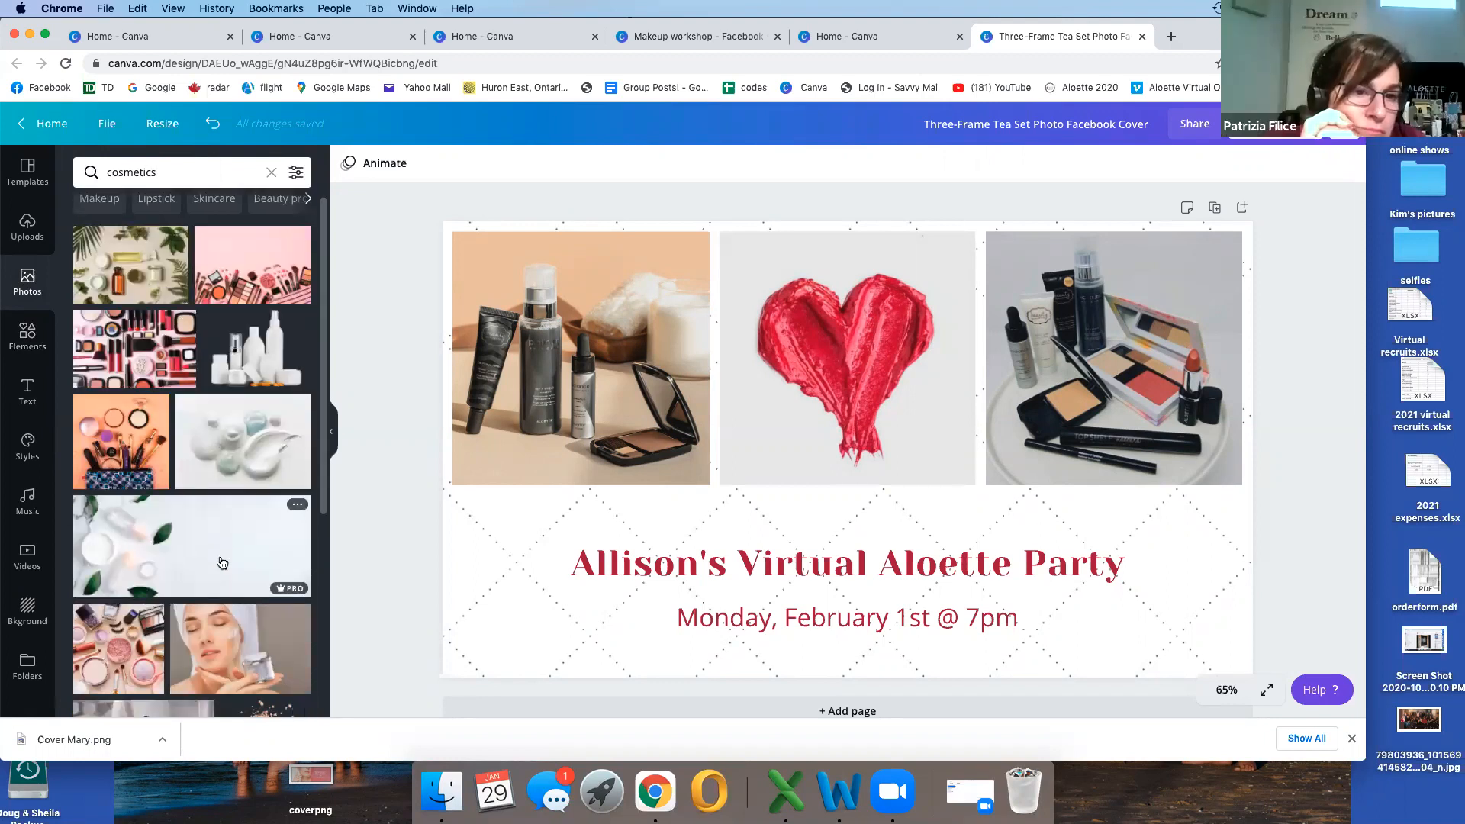
click(222, 451)
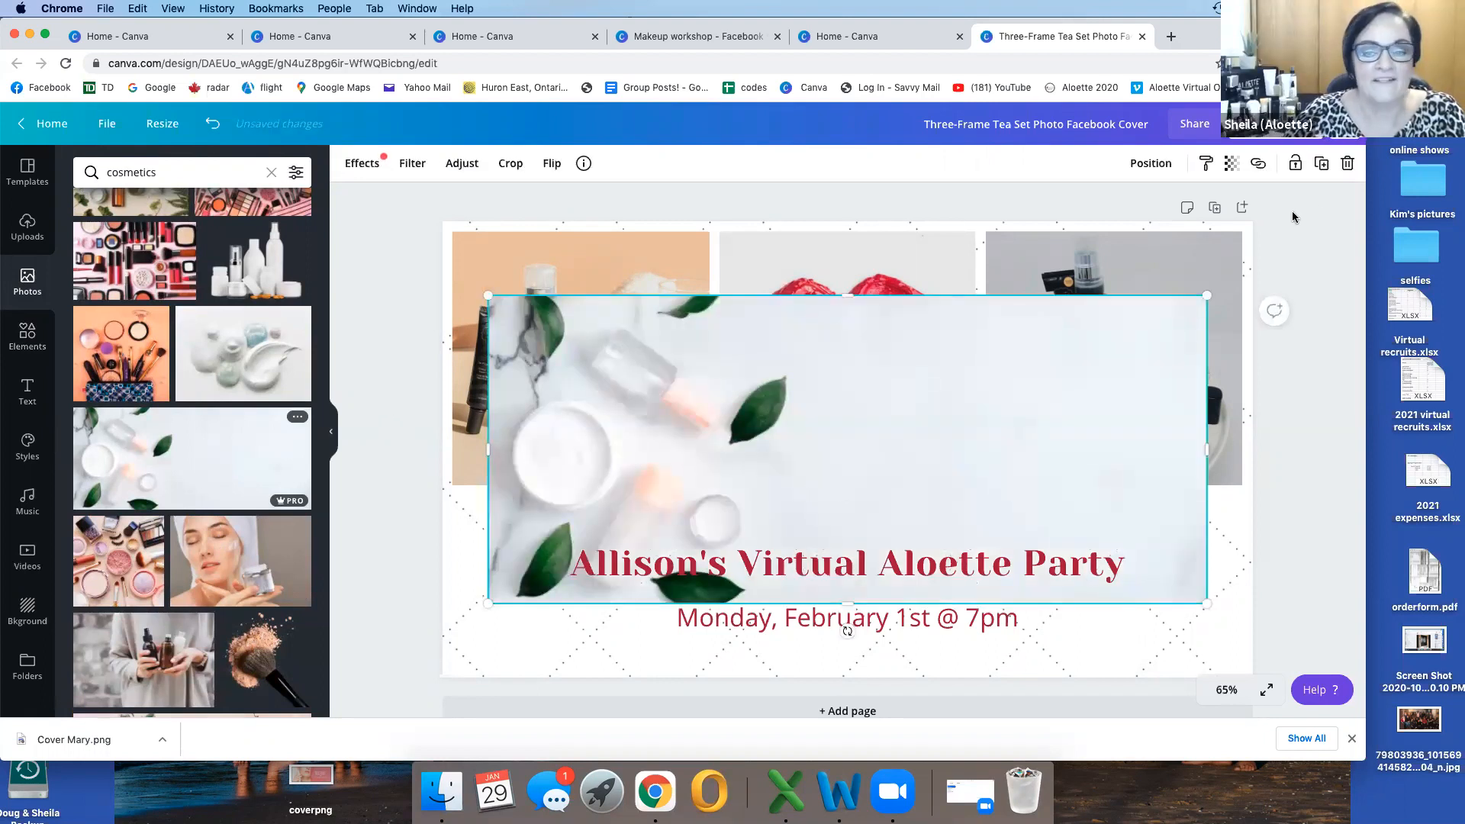
key(Delete)
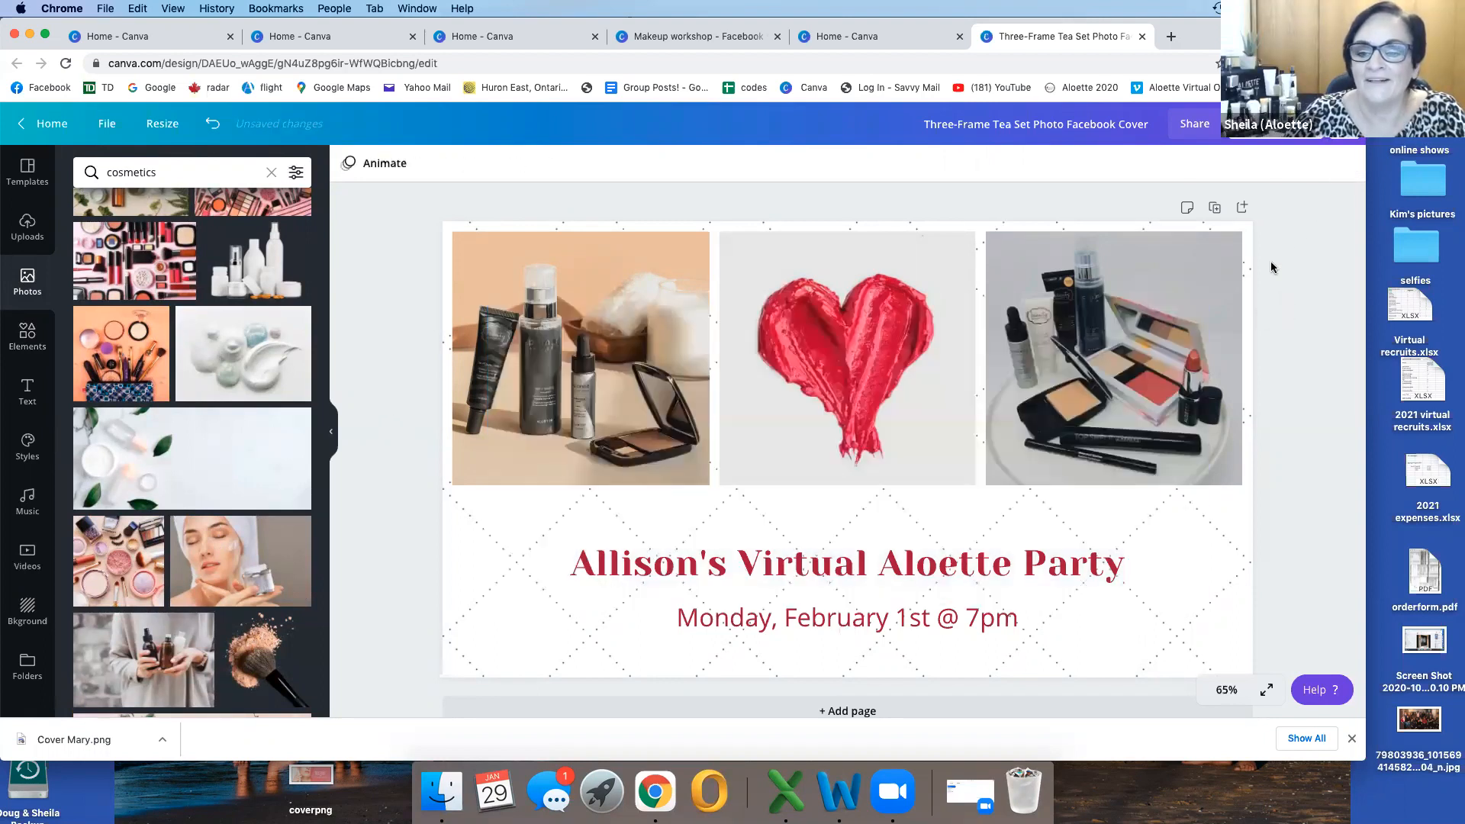
scroll(210, 538, down, 10)
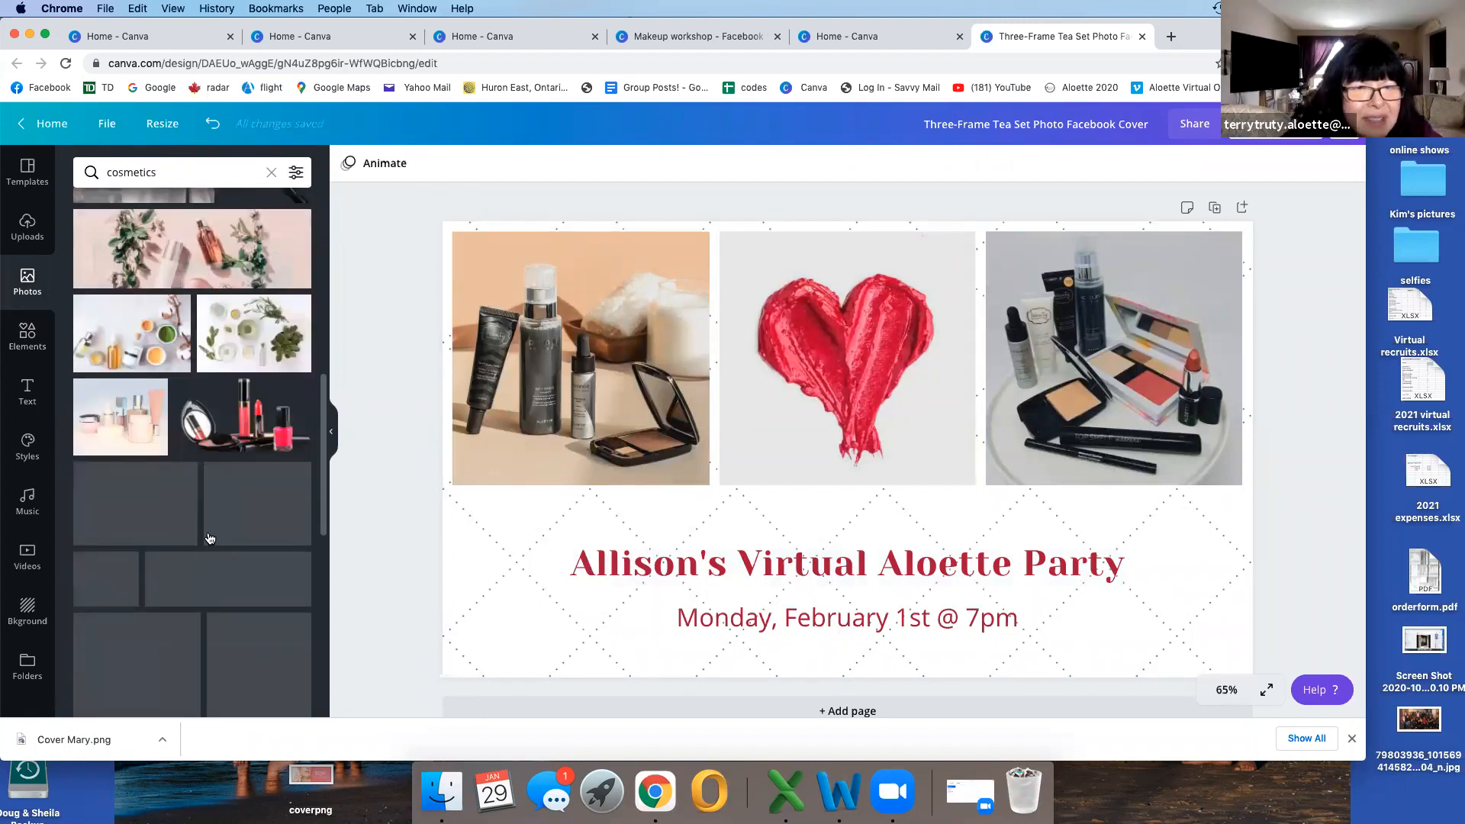
scroll(210, 538, up, 10)
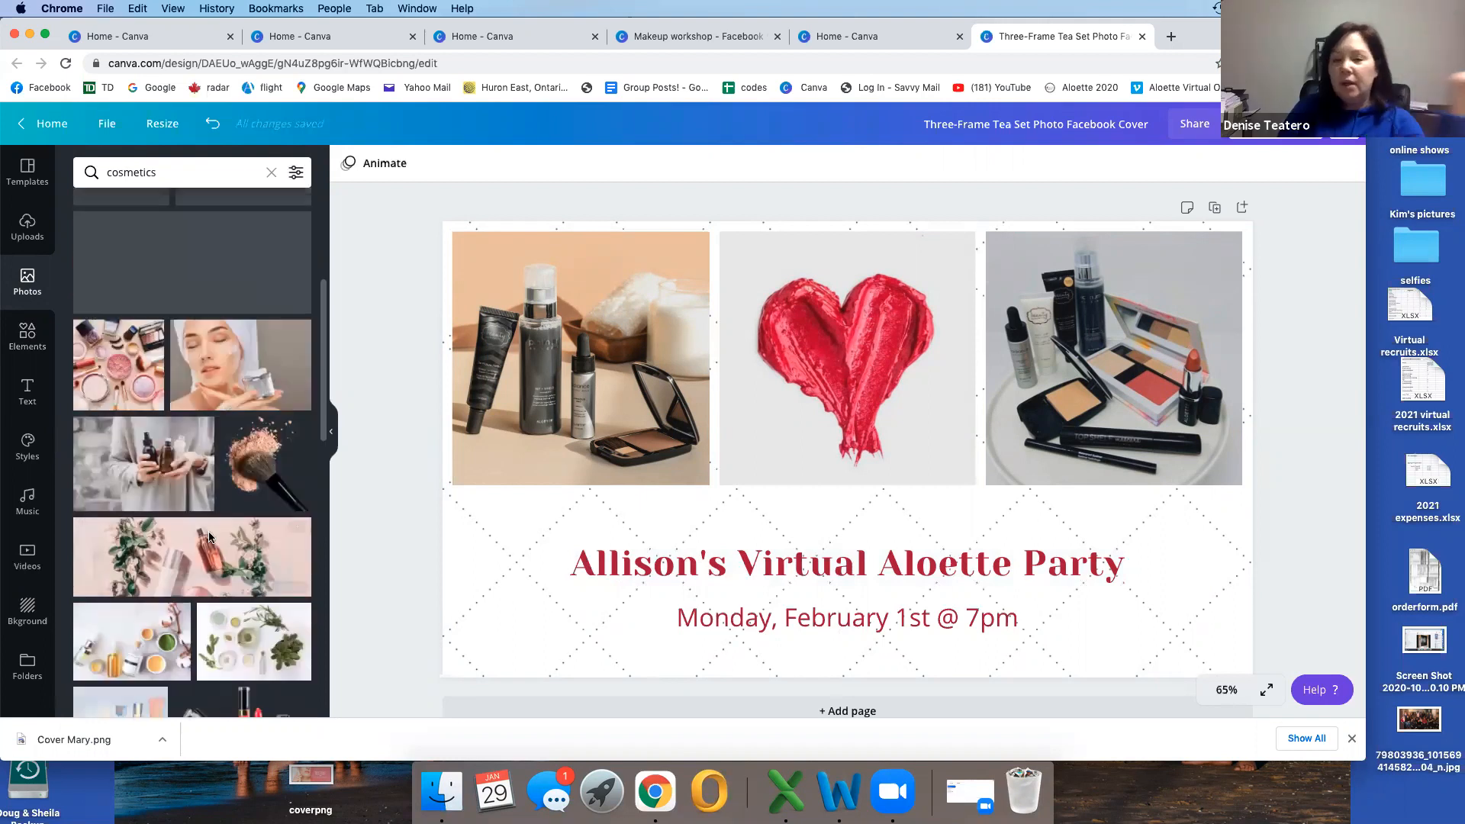
Step: Return to the home page and open the turquoise wood-plank cover photo from the existing designs
click(49, 124)
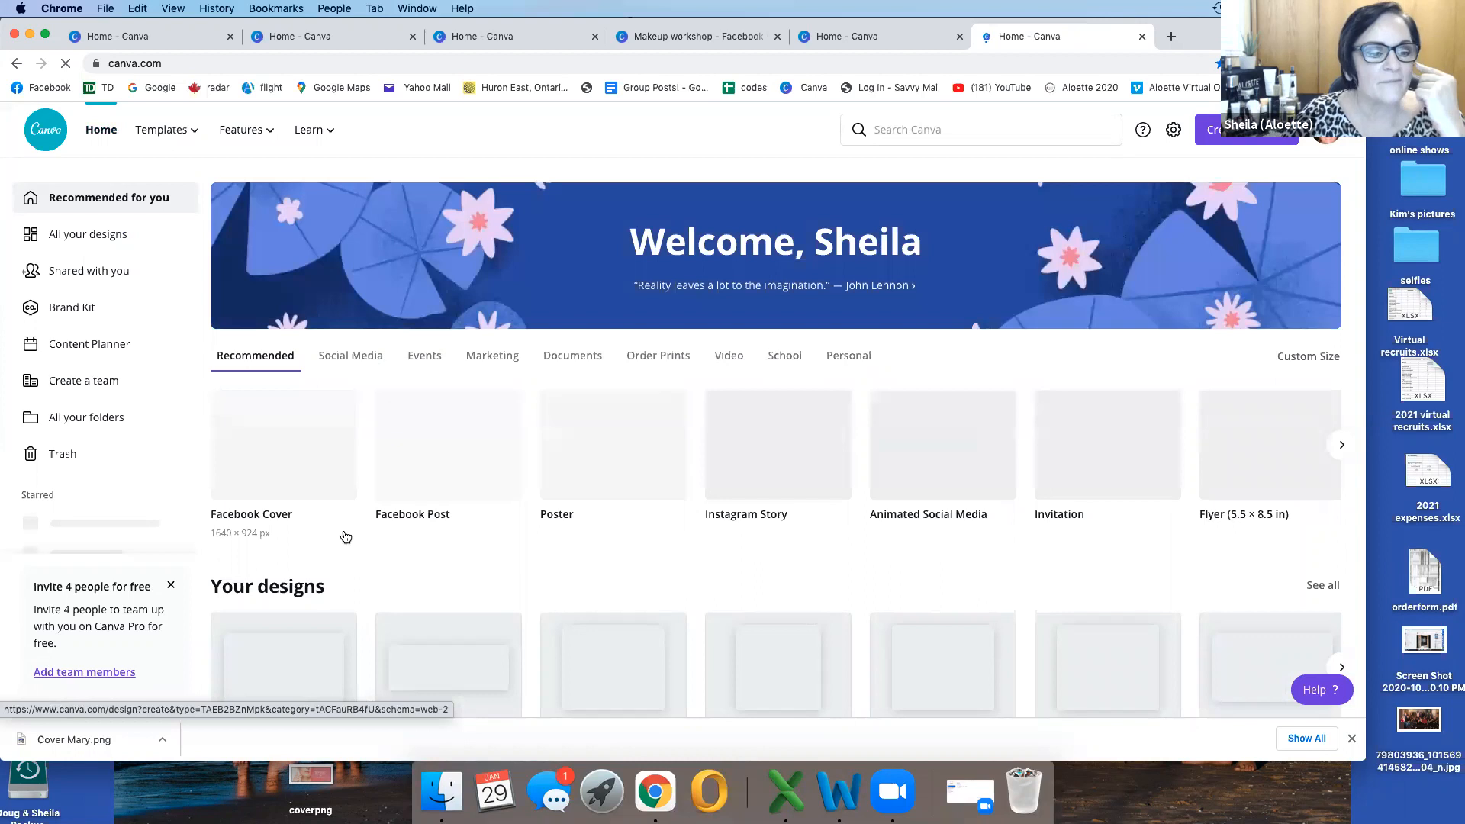
scroll(611, 534, down, 3)
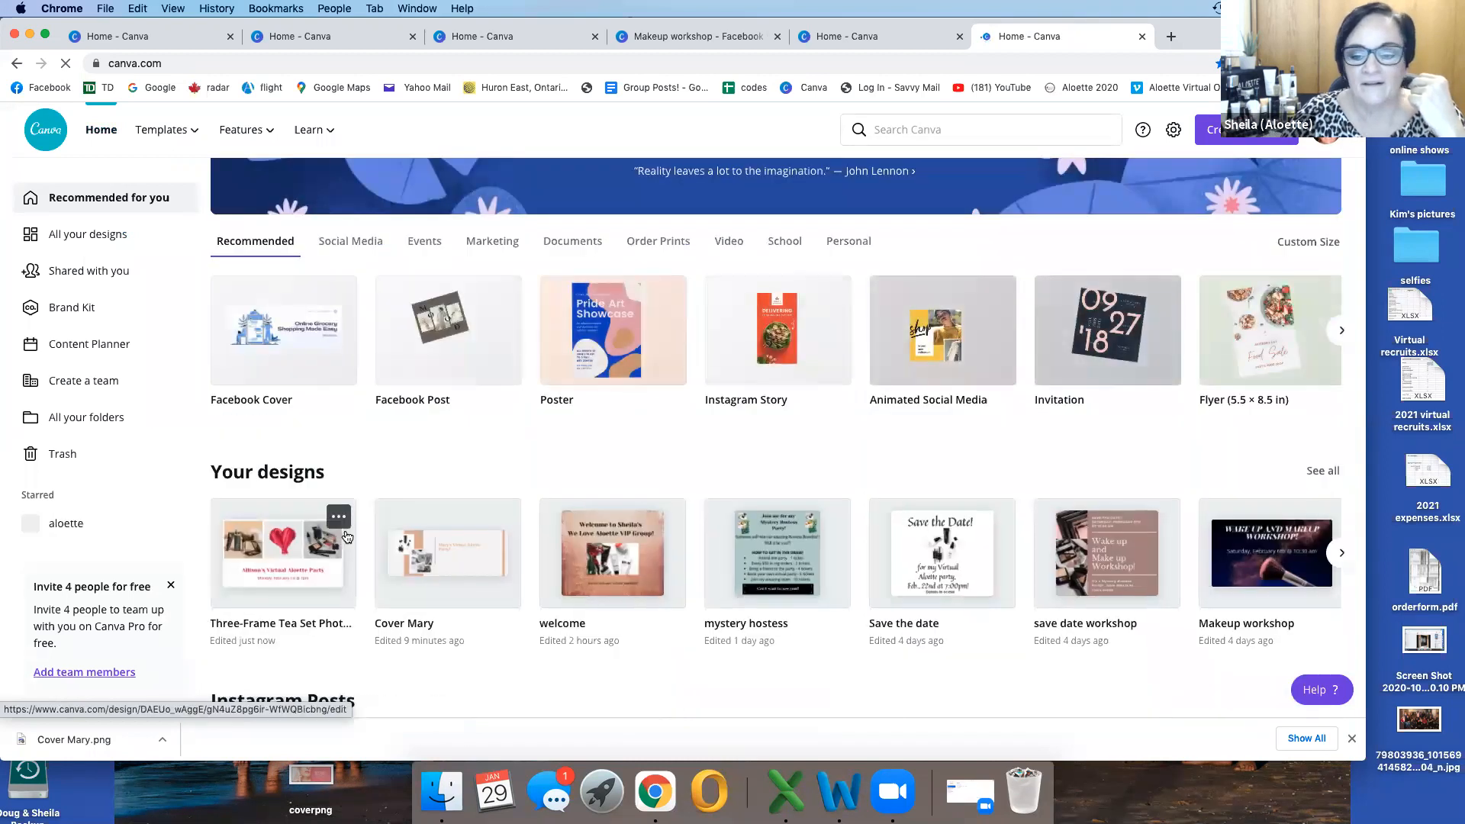
scroll(763, 549, right, 5)
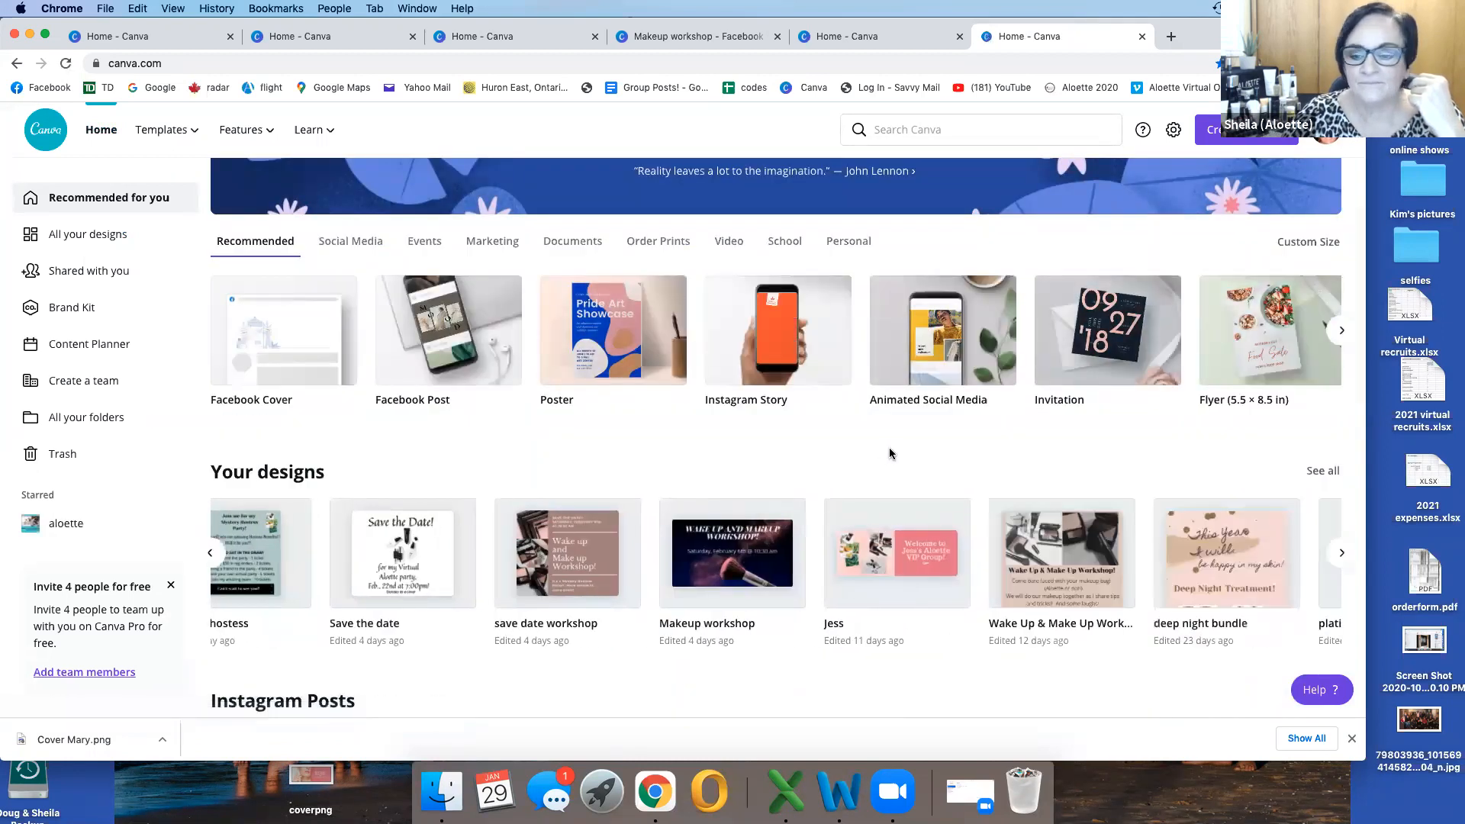
scroll(924, 547, right, 3)
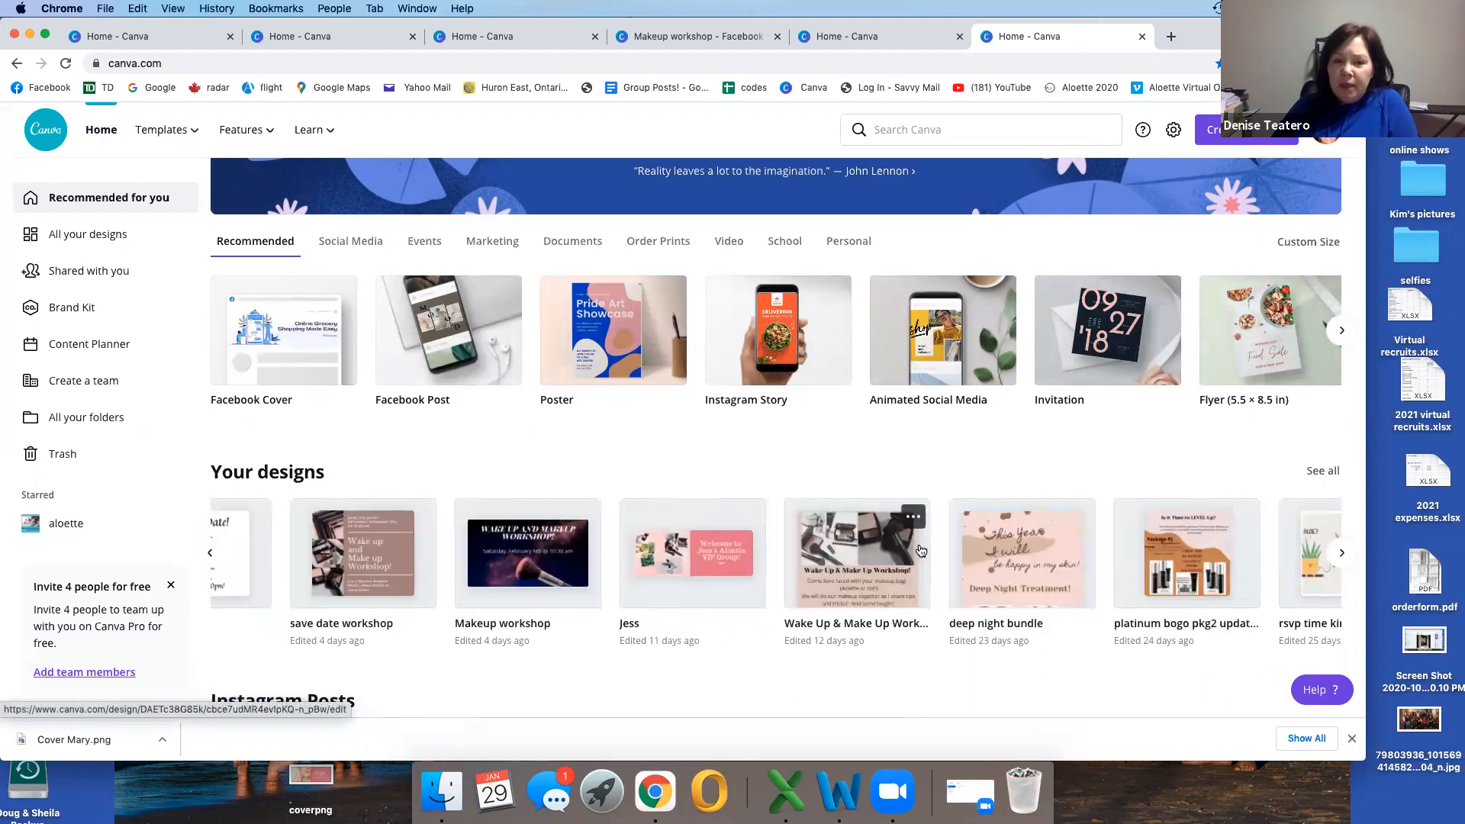
scroll(921, 550, right, 5)
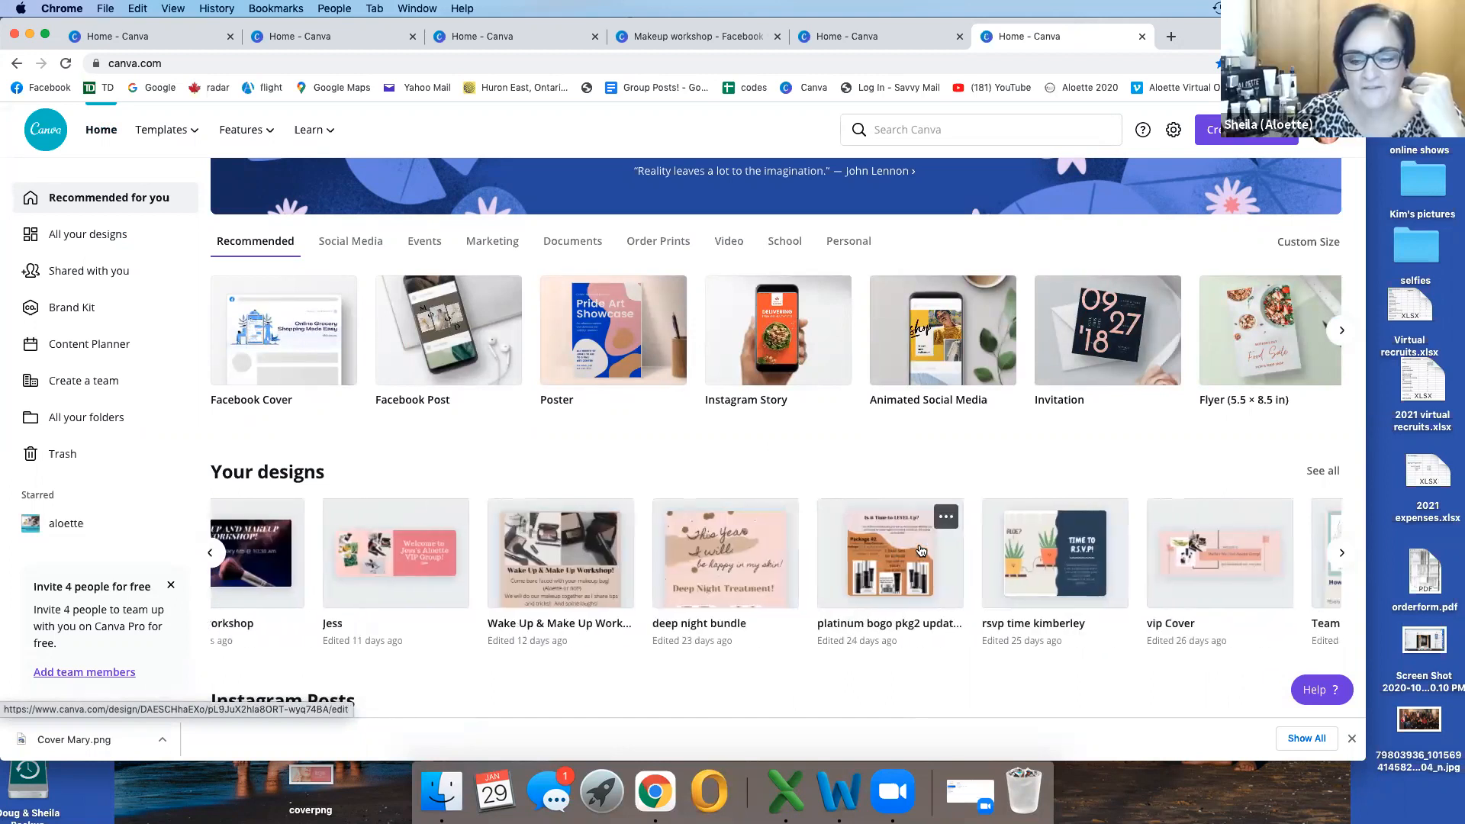
scroll(921, 550, right, 9)
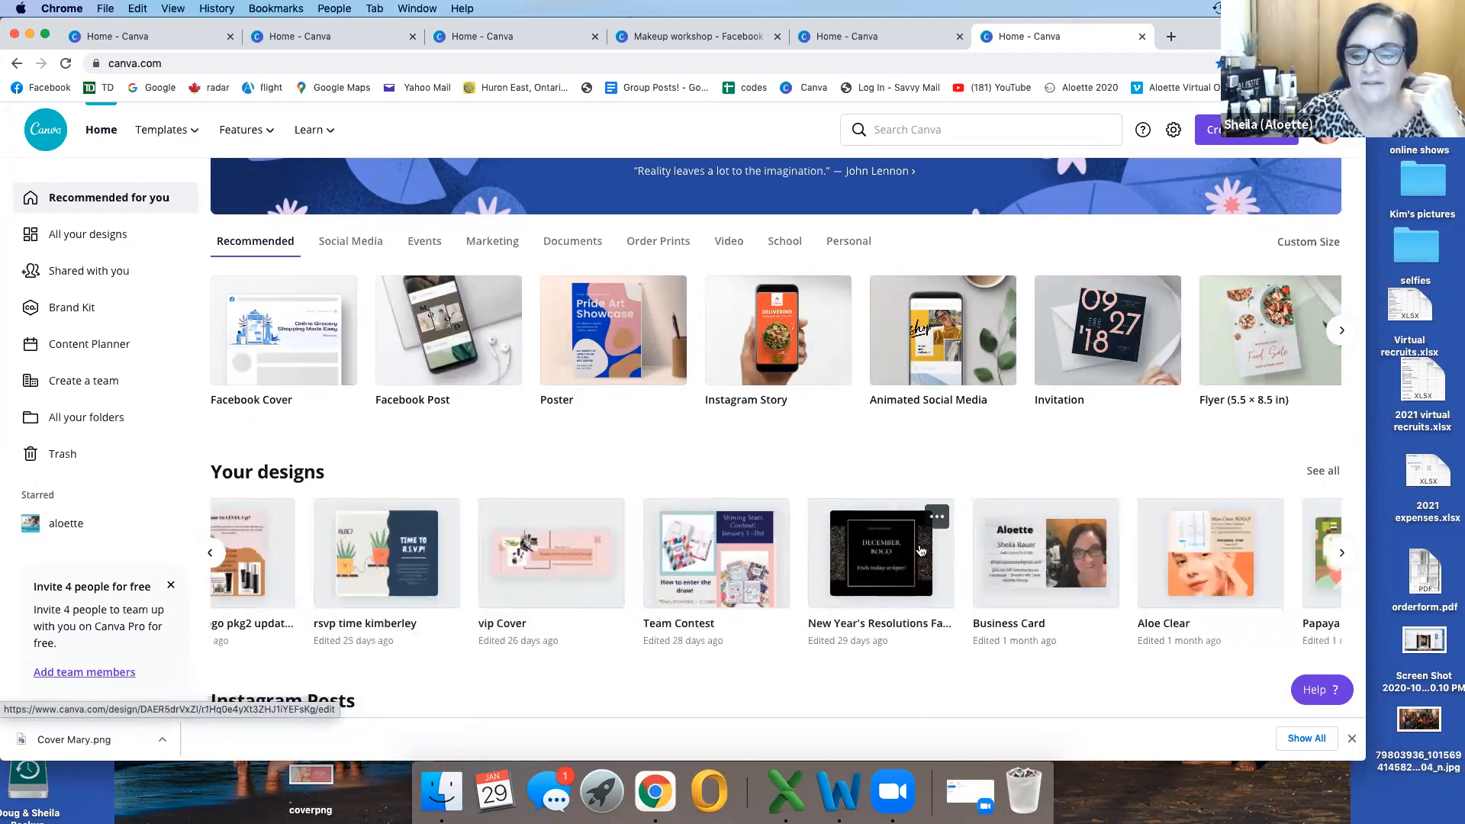
scroll(921, 550, right, 6)
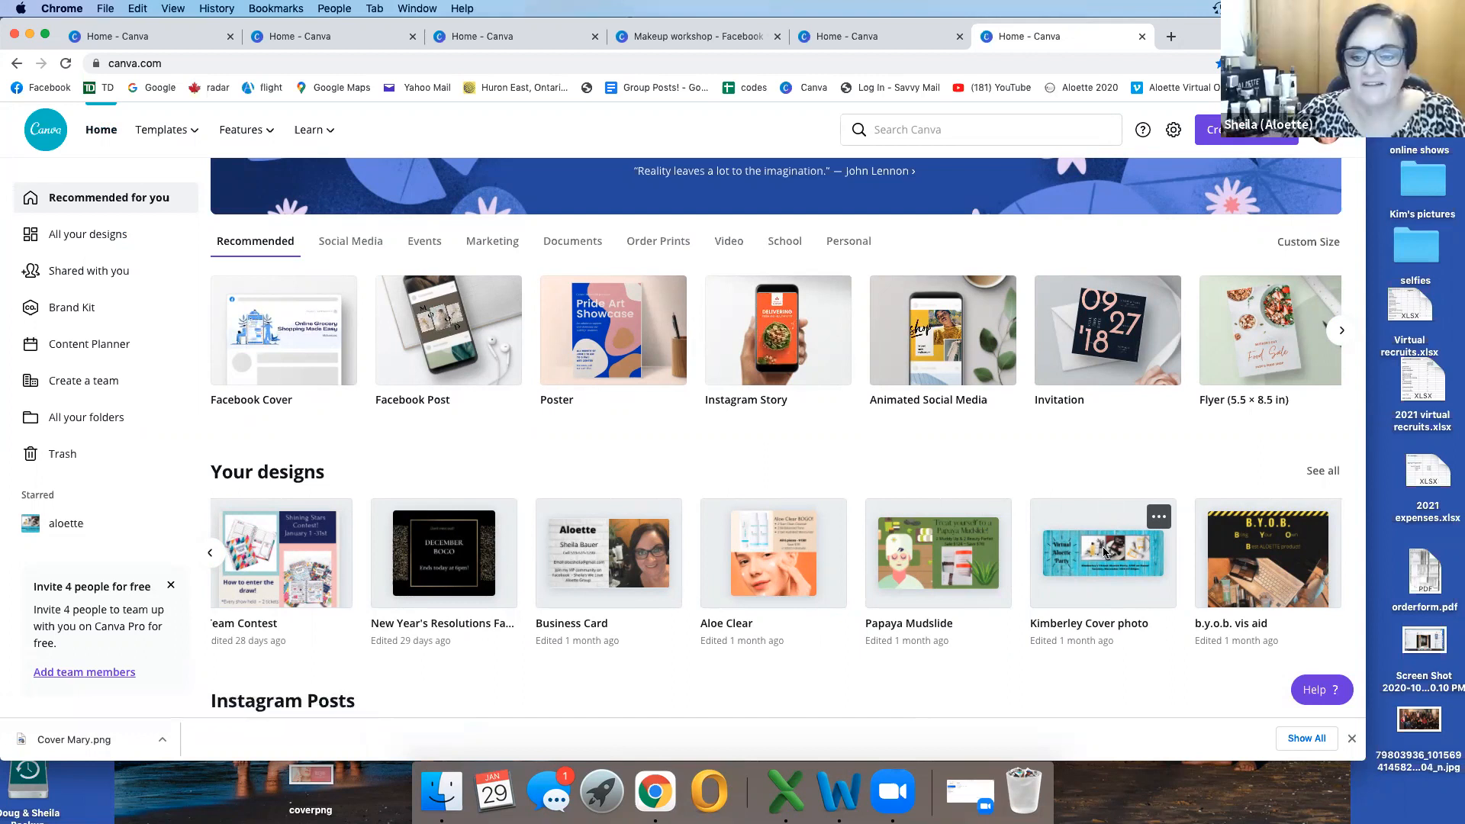
click(1104, 551)
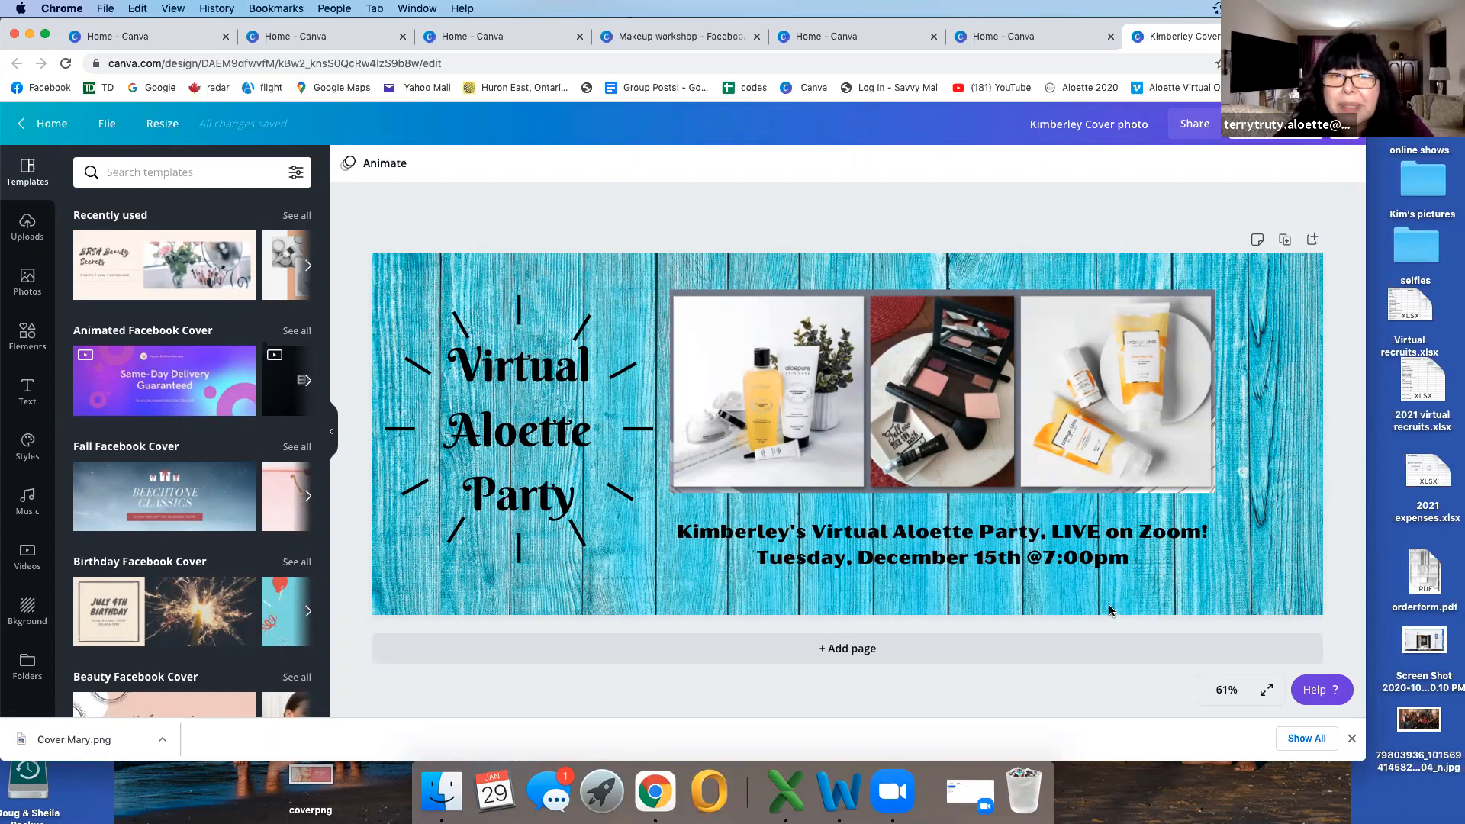
Step: Look through the text styles and font combinations available for the cover
click(24, 397)
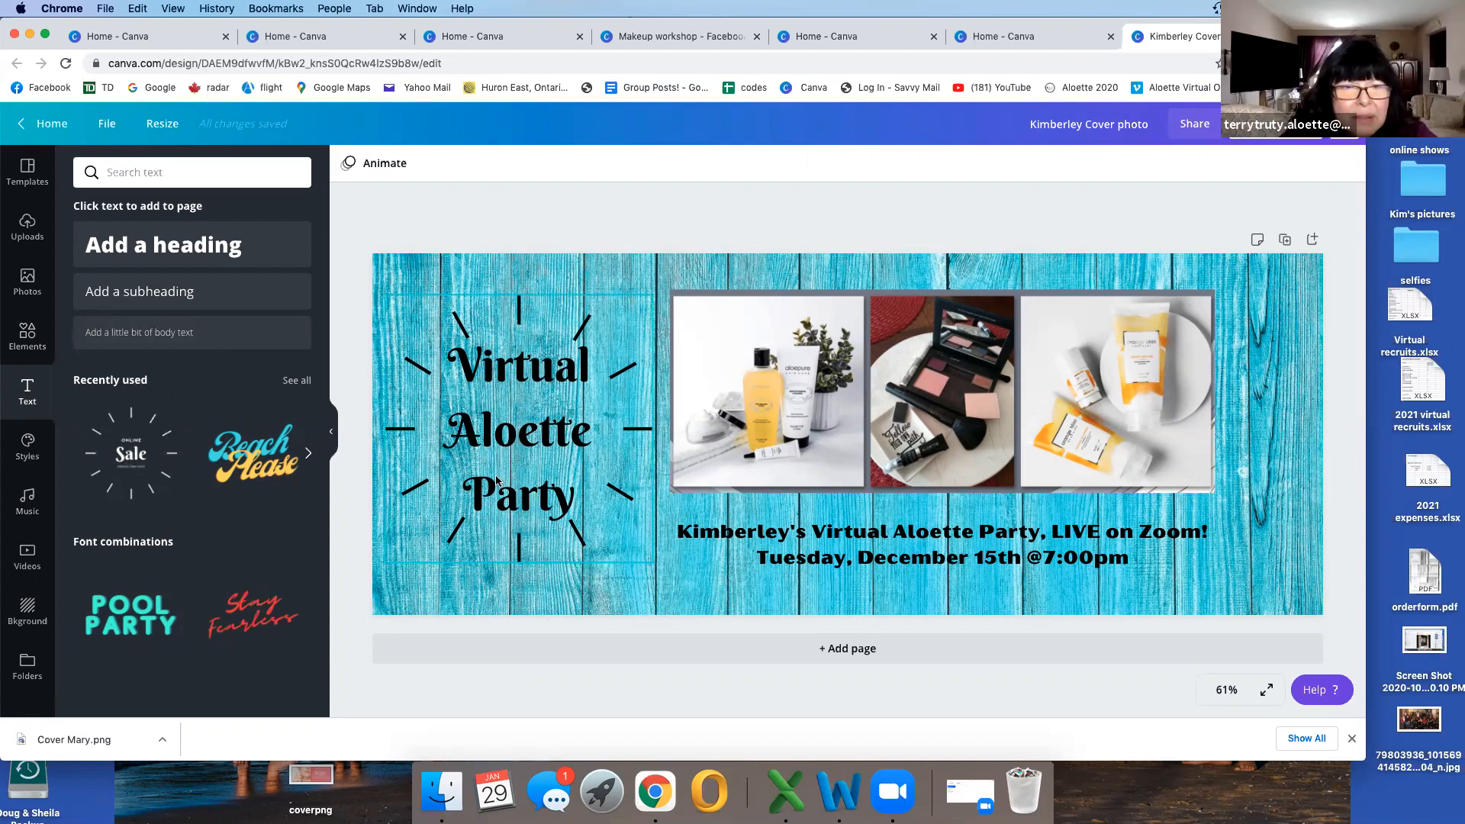
scroll(319, 515, down, 3)
scroll(319, 514, up, 2)
scroll(319, 514, down, 1)
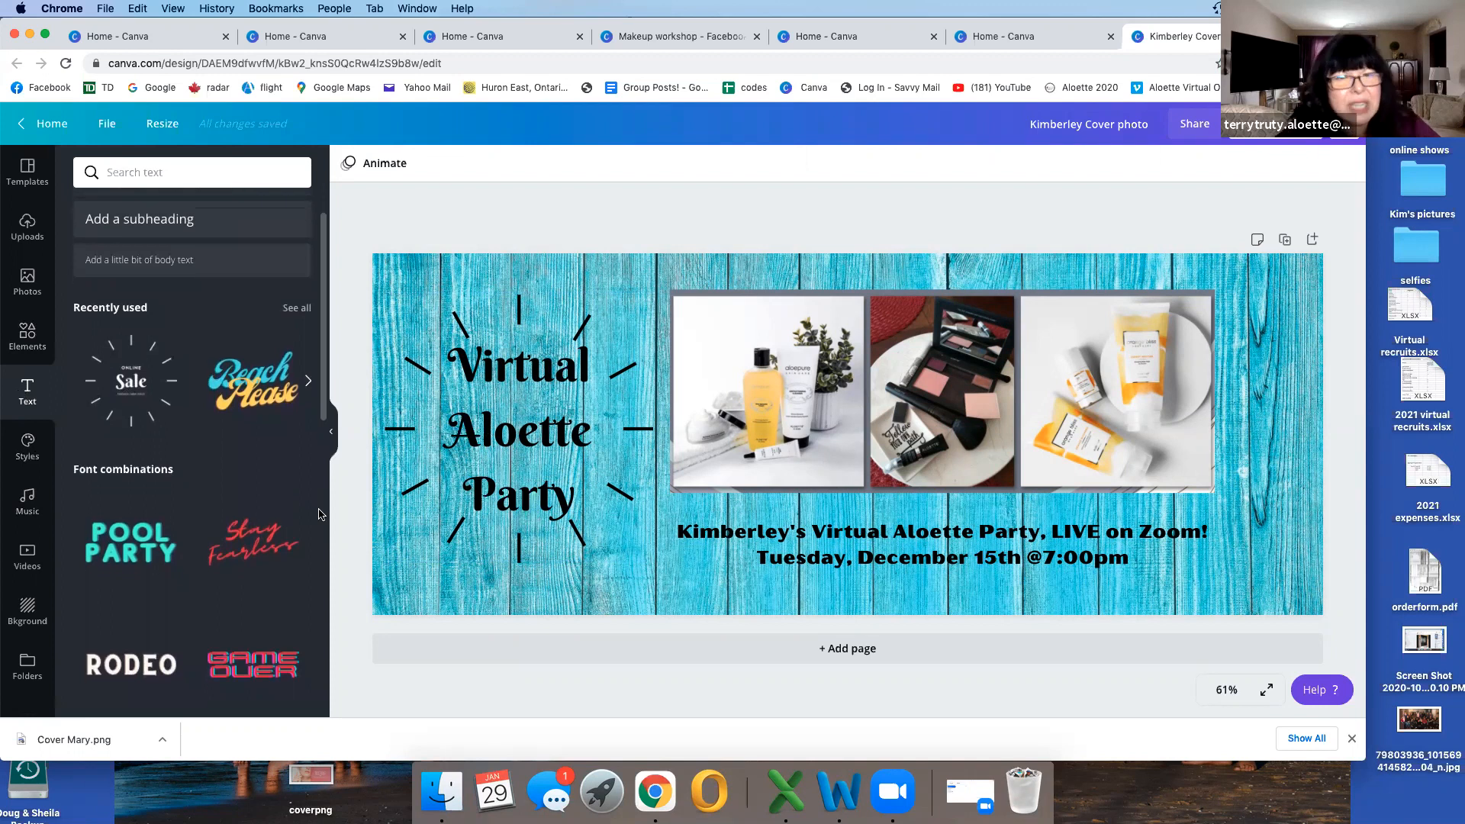
scroll(319, 514, down, 4)
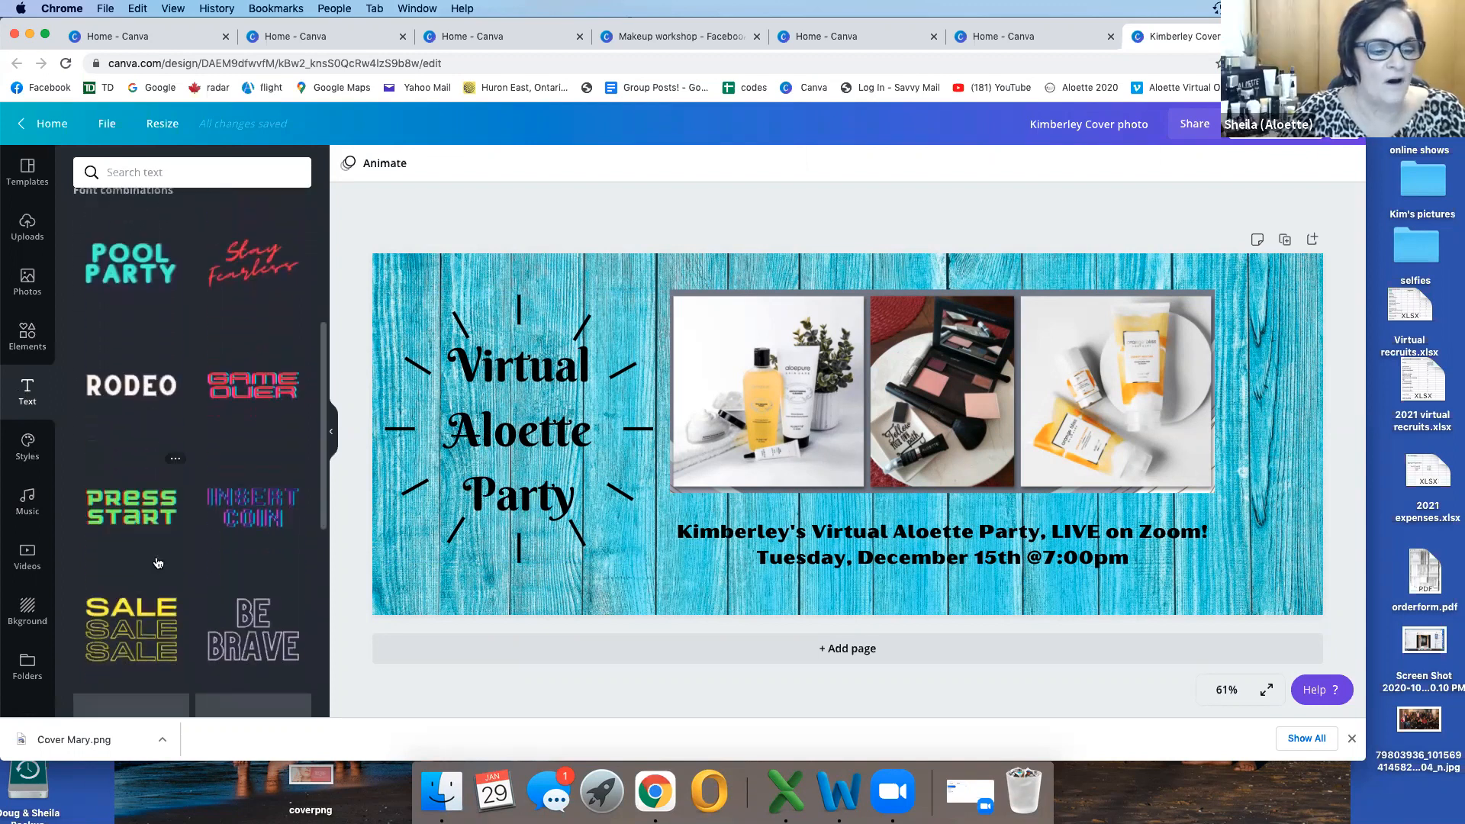
scroll(131, 607, down, 2)
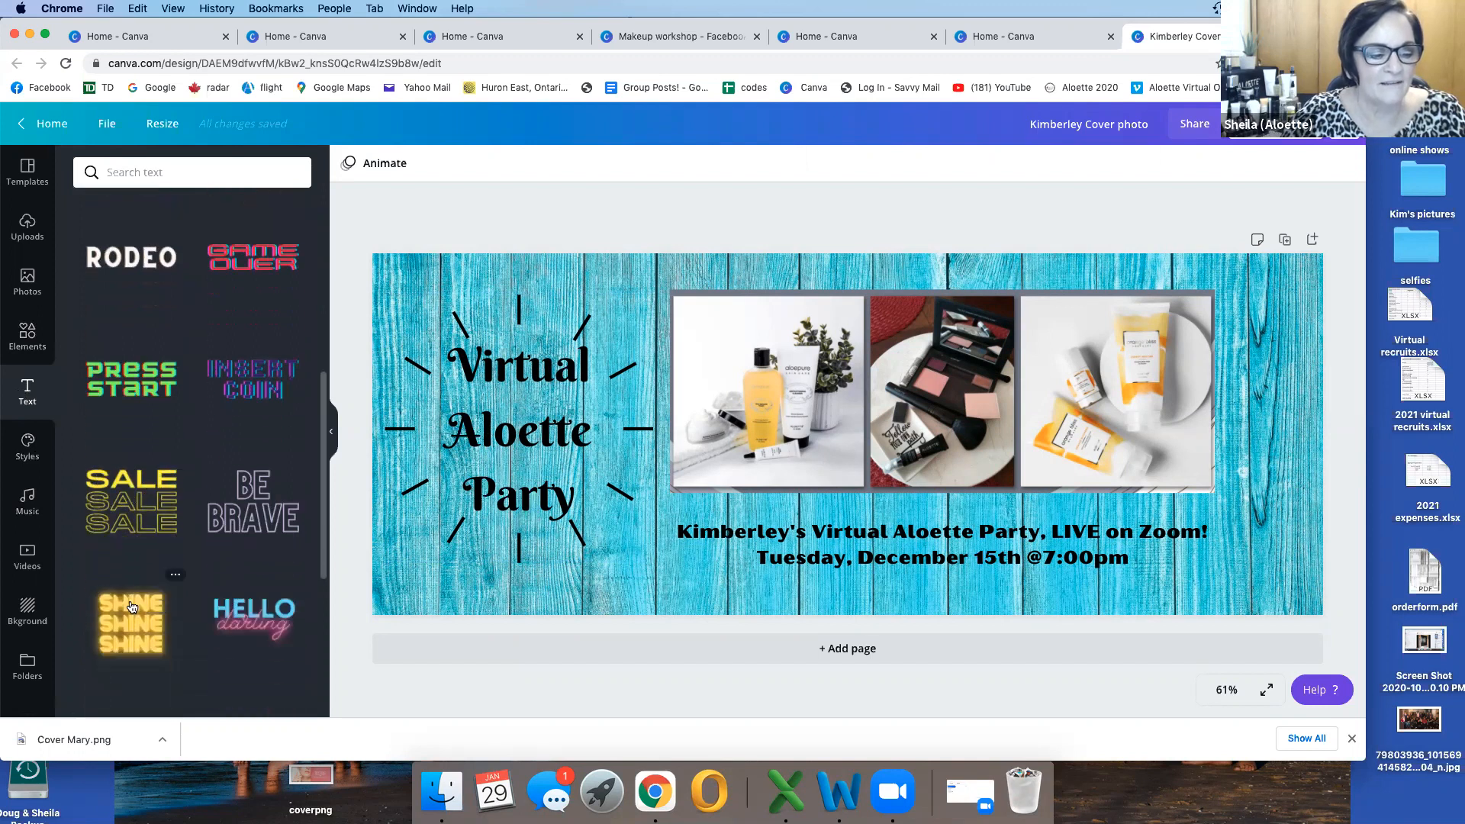
scroll(146, 650, down, 3)
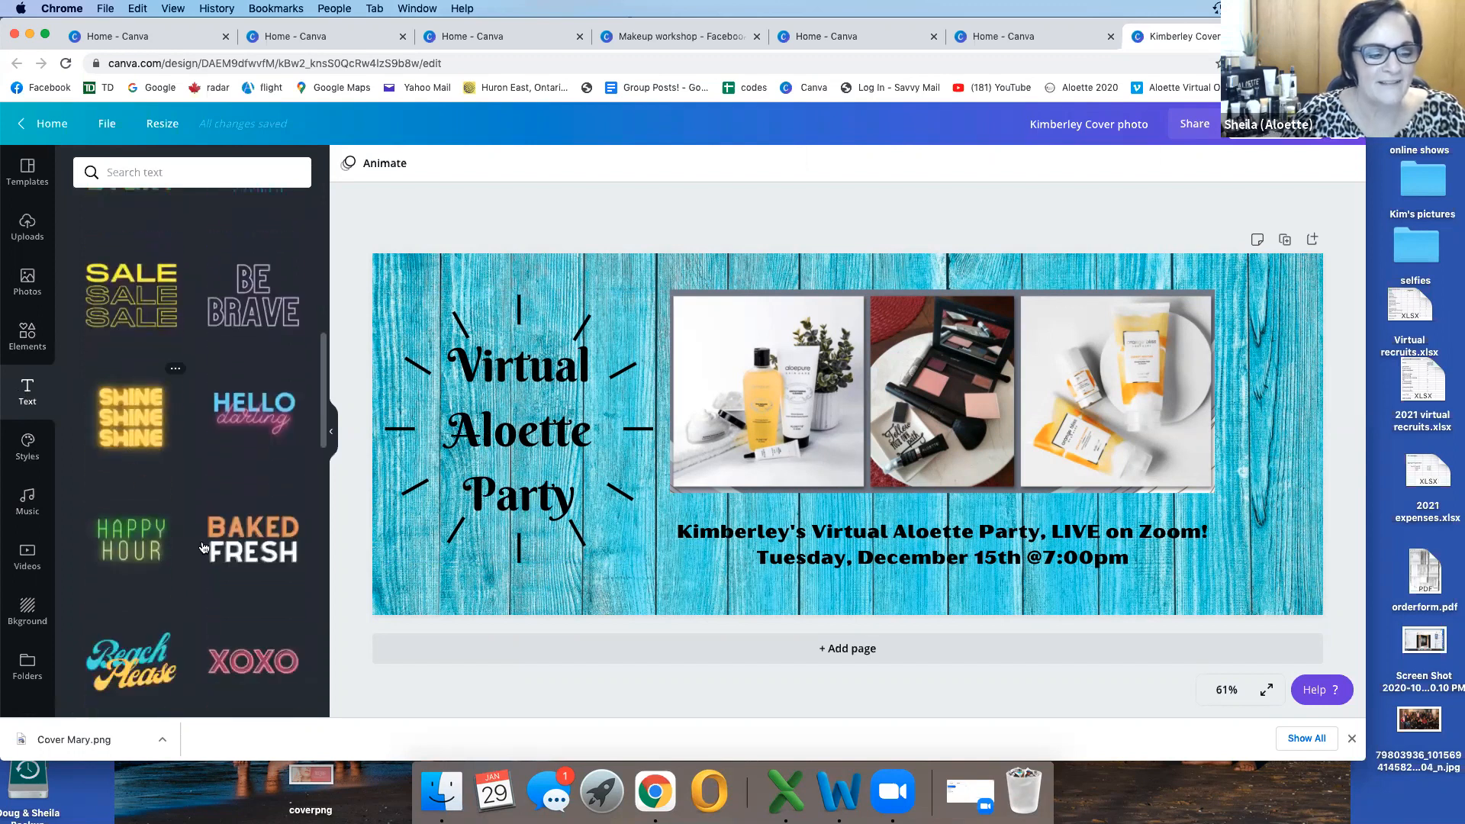
scroll(177, 615, down, 5)
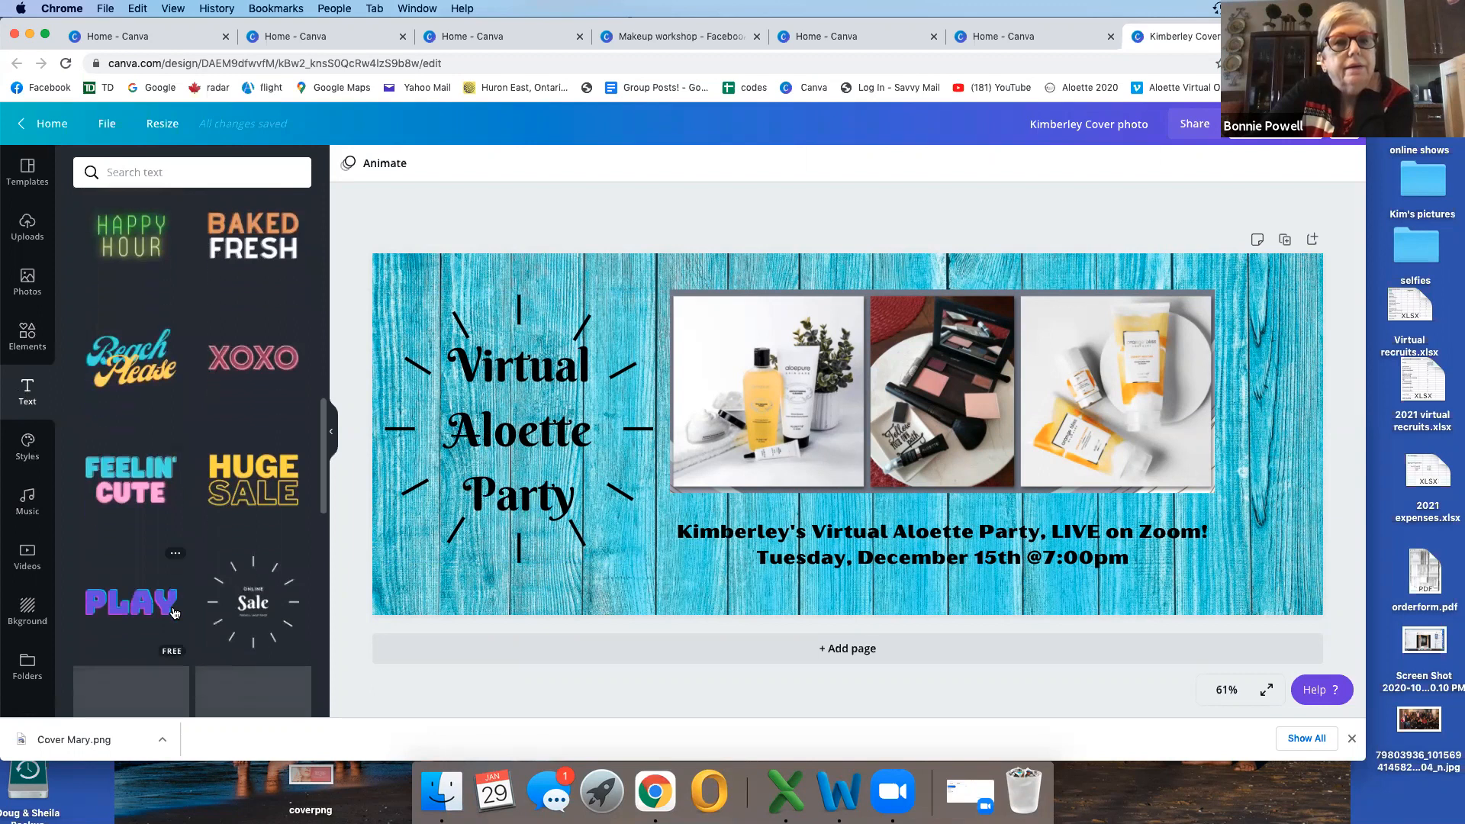
scroll(174, 612, down, 2)
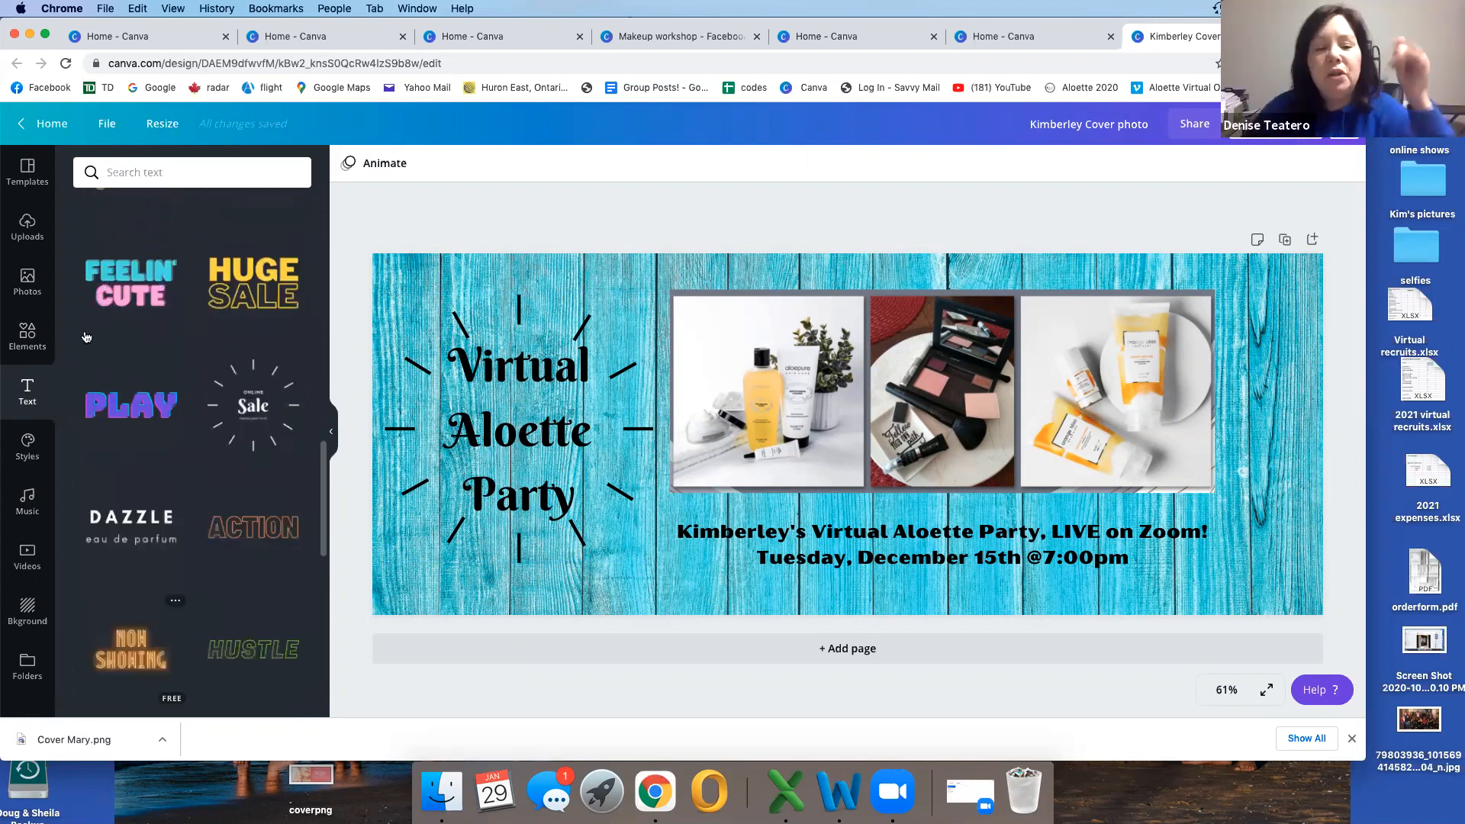
Step: Return to the home page and open the "mystery hostess" design from the existing designs
click(44, 124)
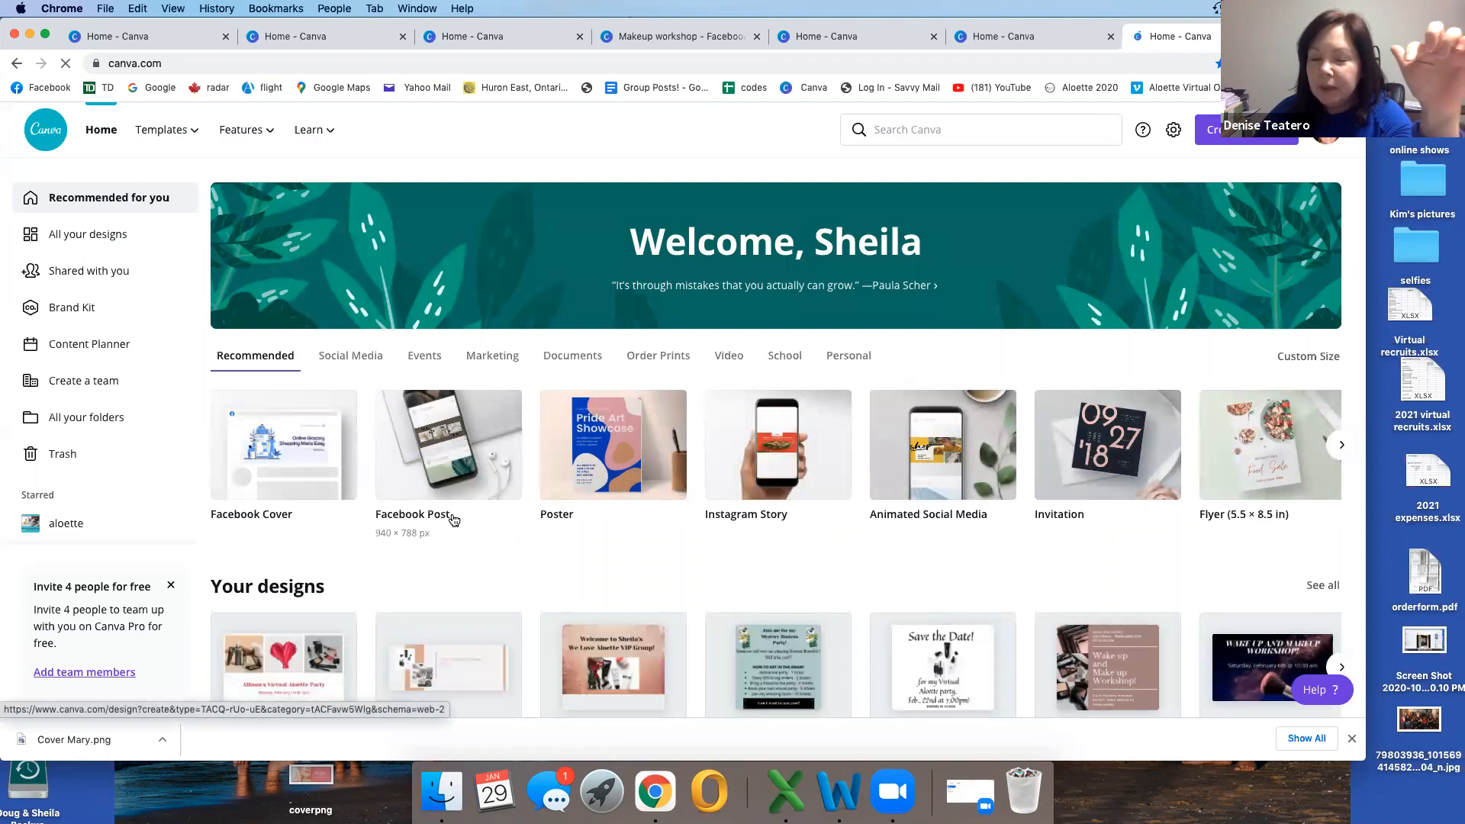
scroll(453, 519, down, 2)
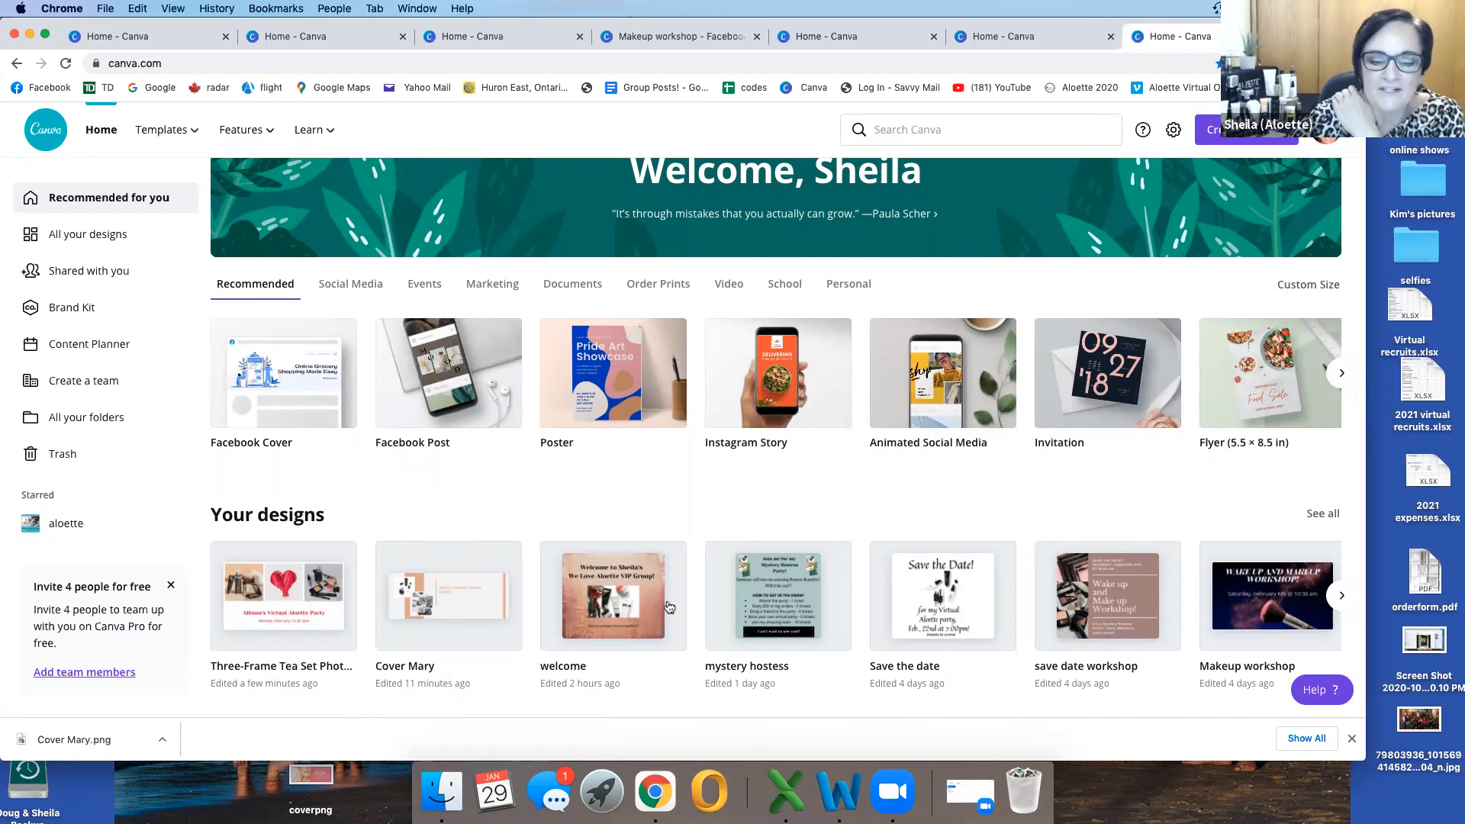
click(766, 605)
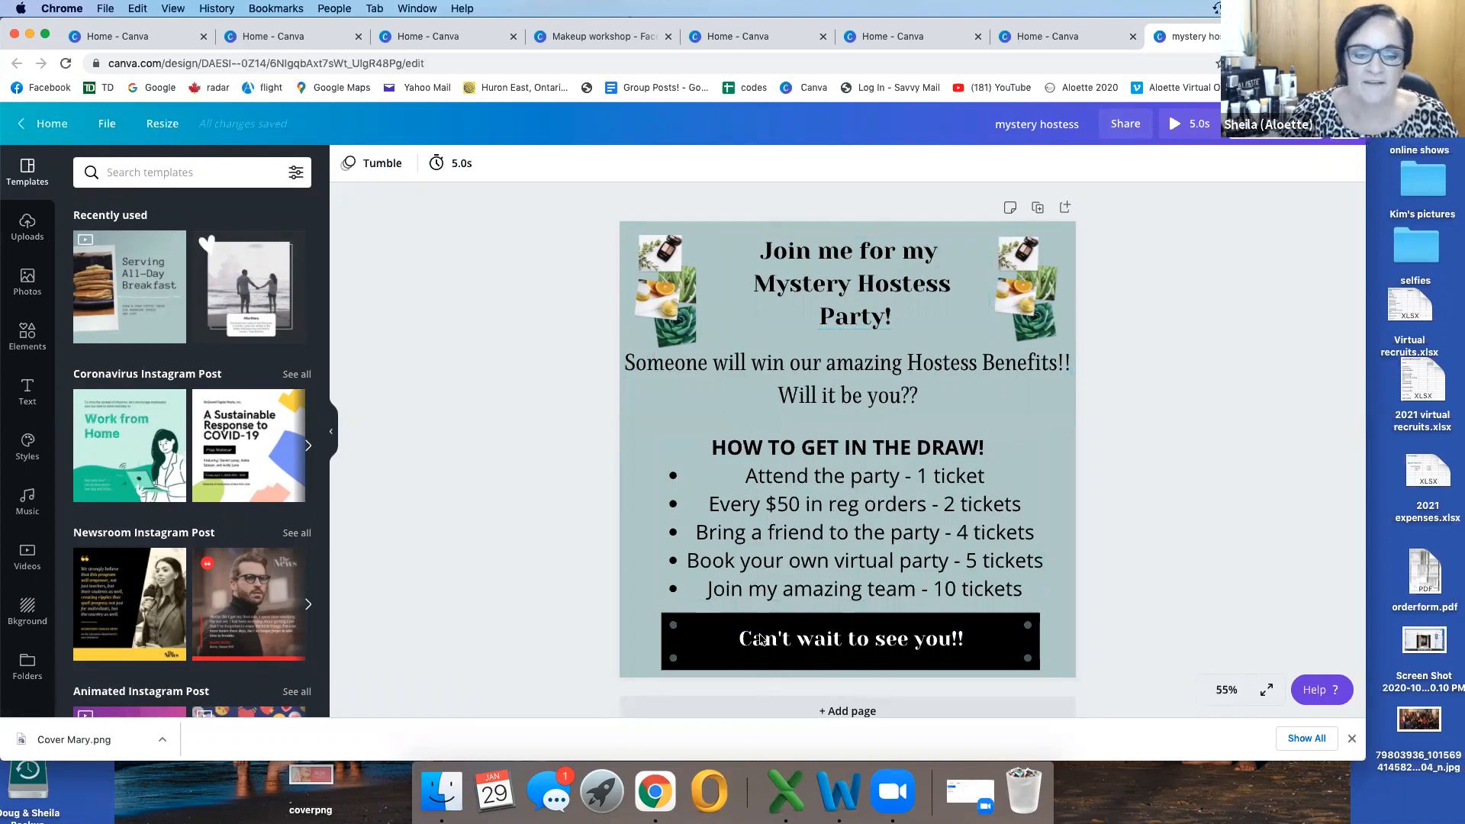
Step: Reopen the "mystery hostess" design from the home page and apply the recently used "Serving All-Day Breakfast" template to it
click(19, 128)
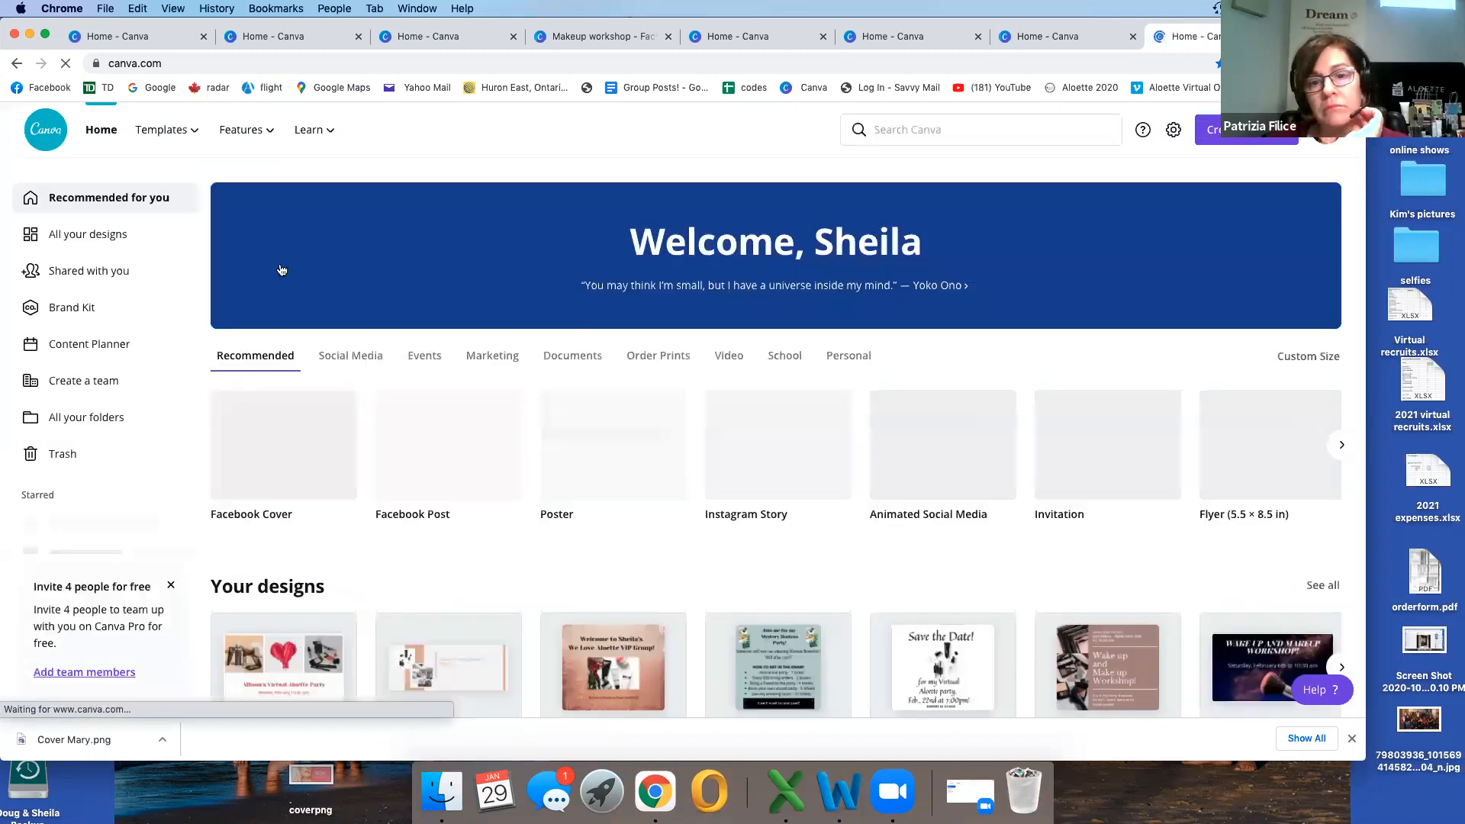
click(773, 650)
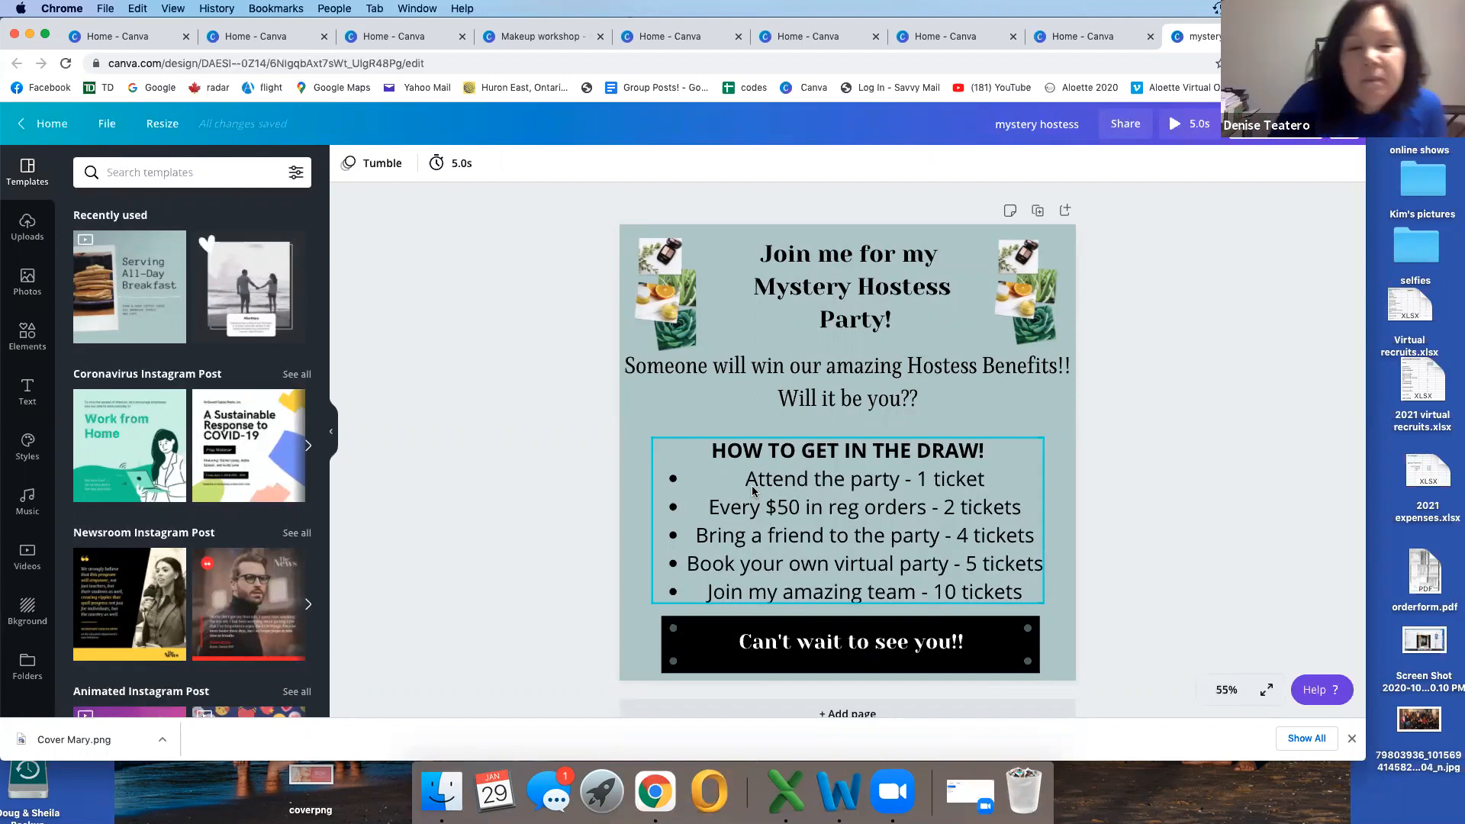
click(141, 298)
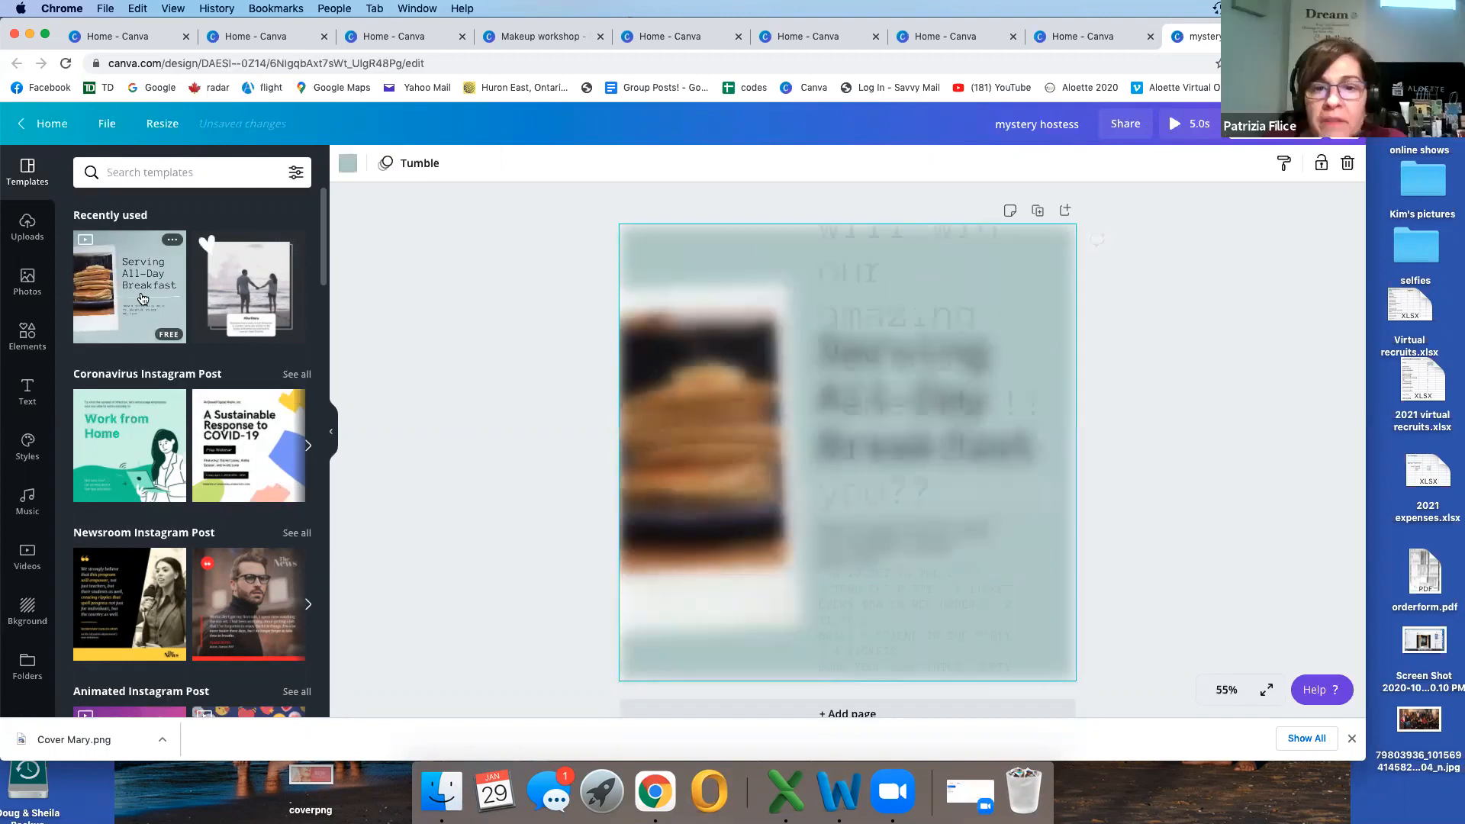
Step: Try deleting the pancake video and its polaroid frame one after the other, and undo both deletions
click(757, 436)
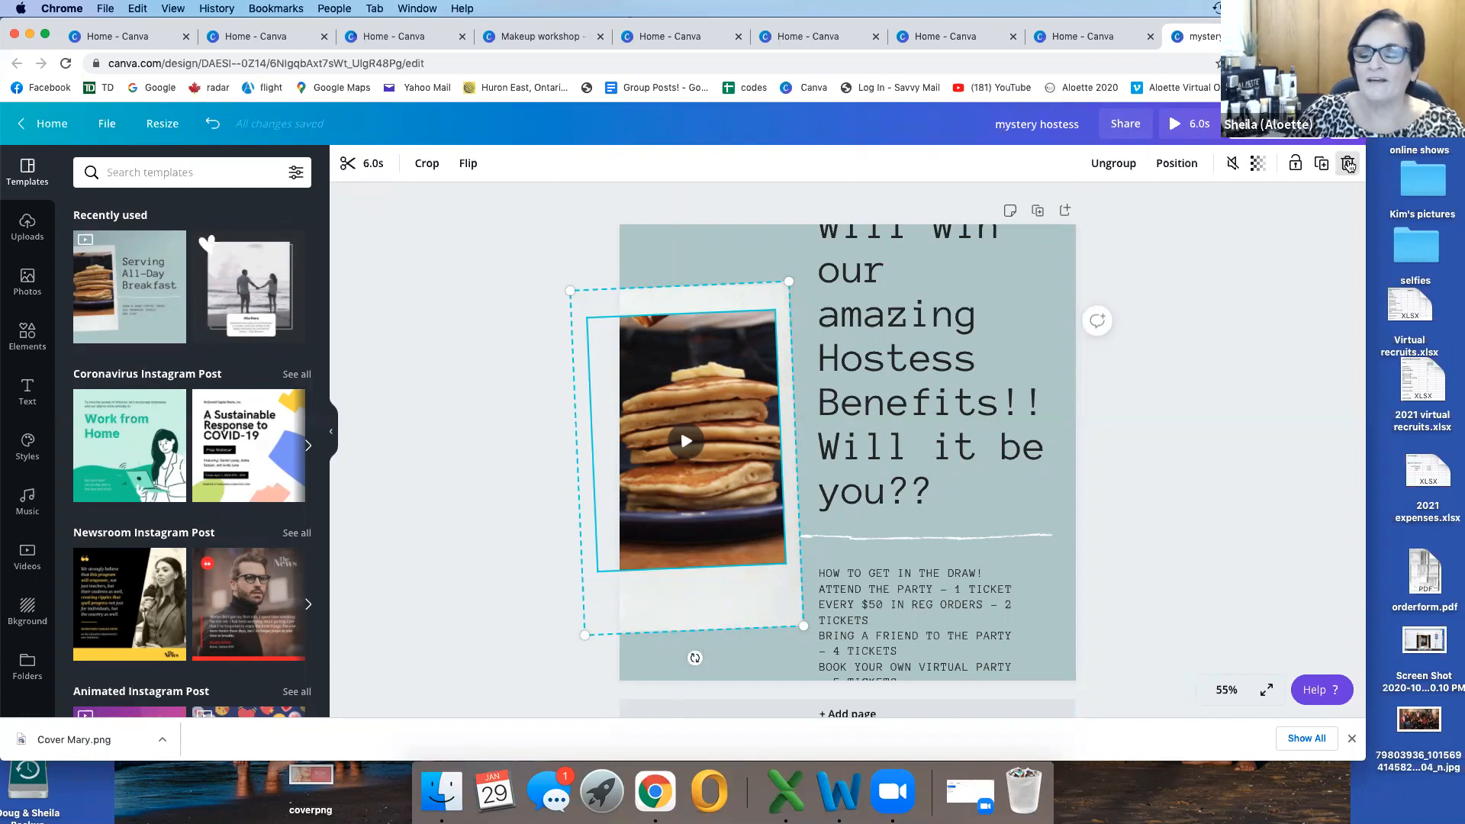
click(1349, 166)
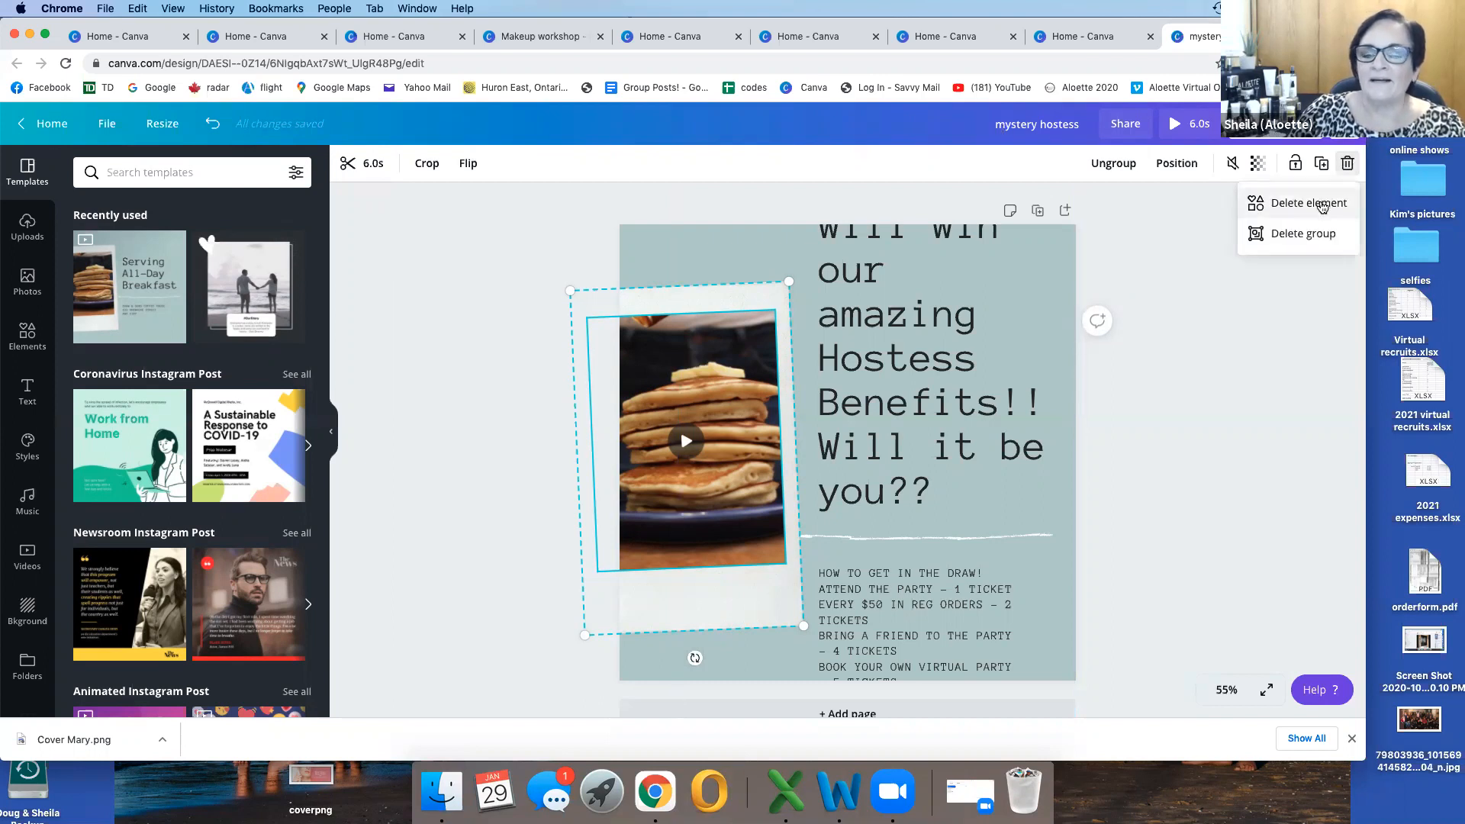
click(1323, 204)
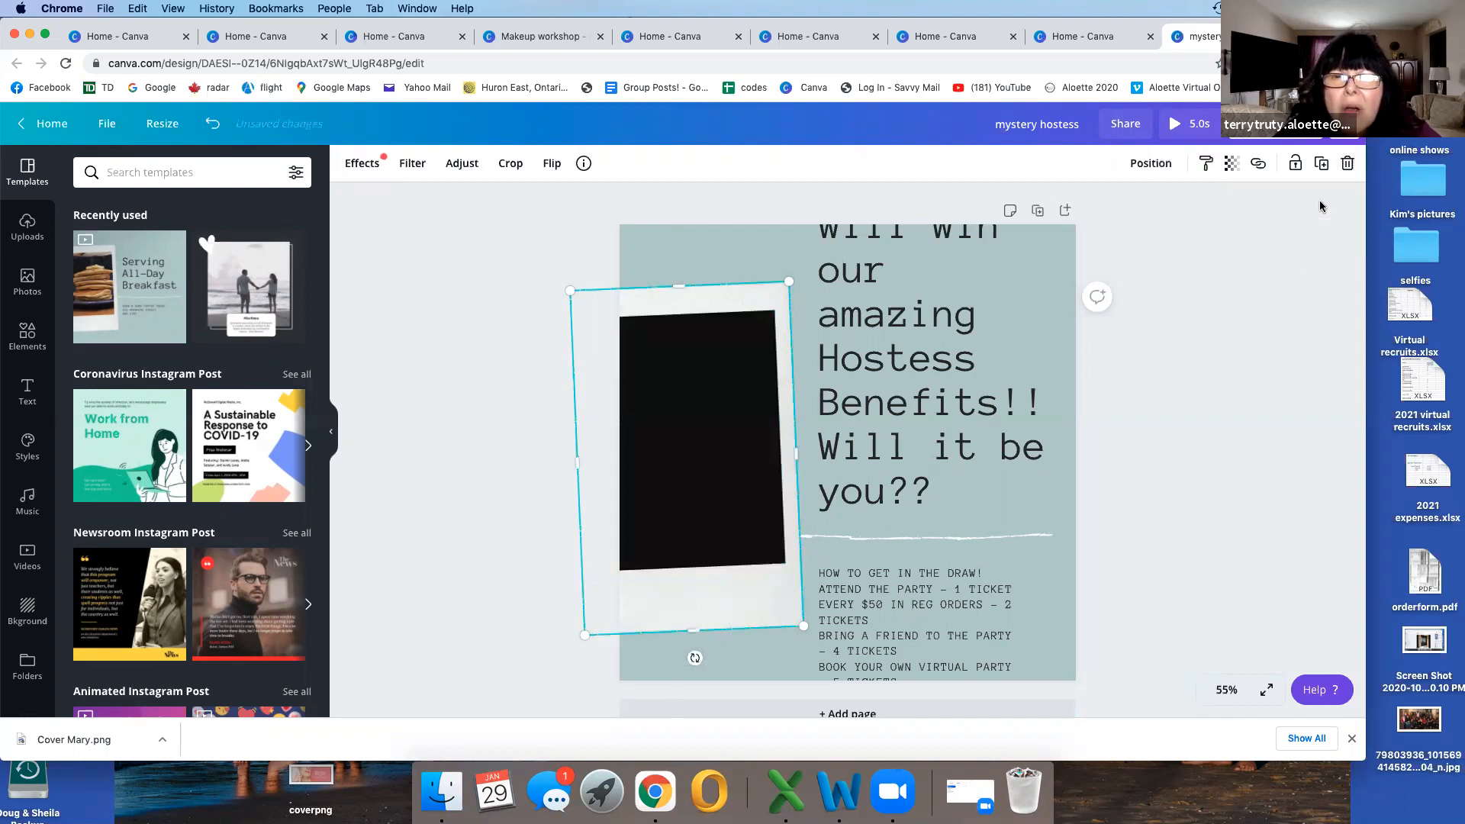
click(1348, 165)
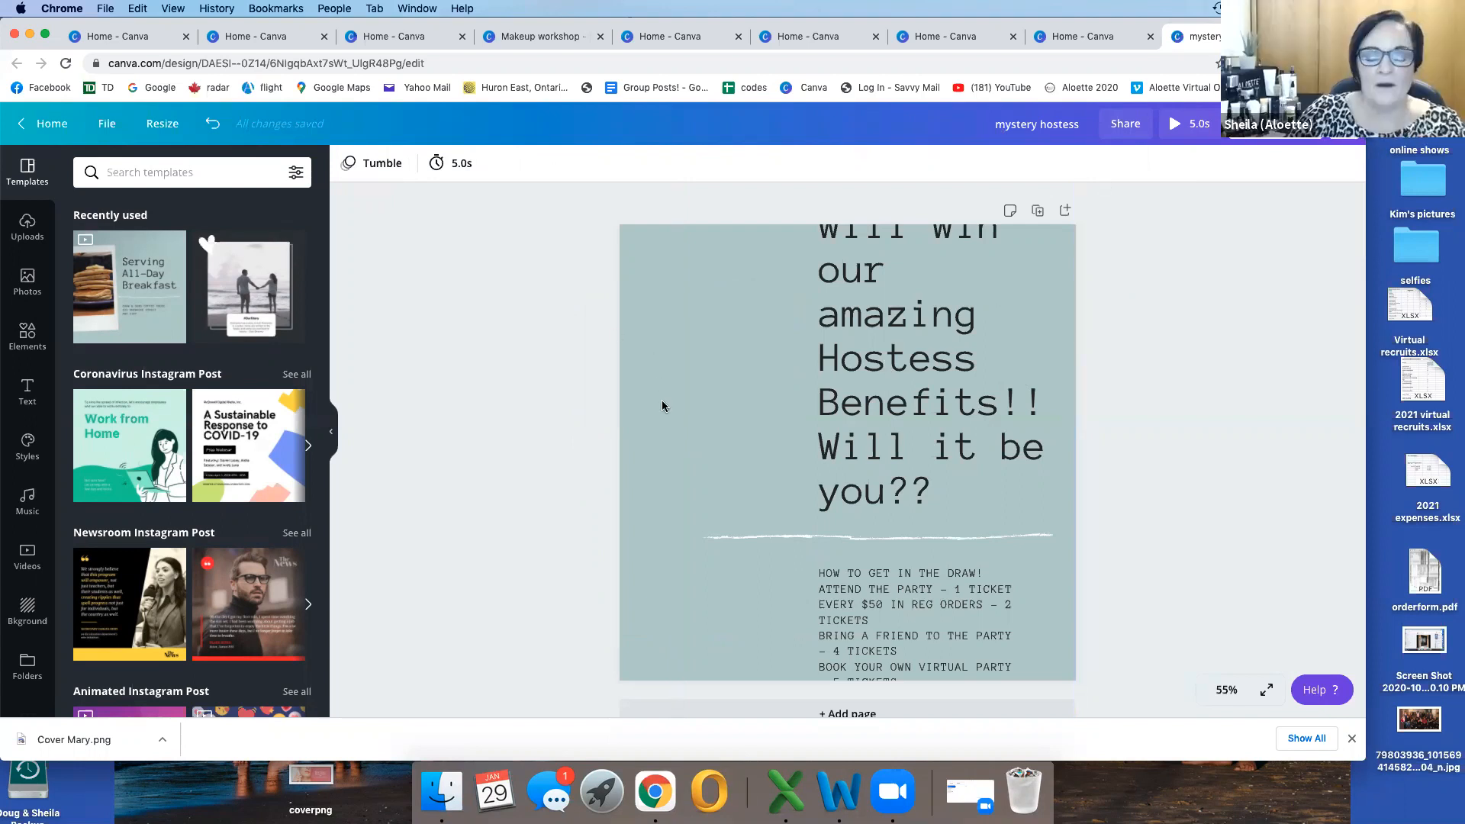
click(213, 125)
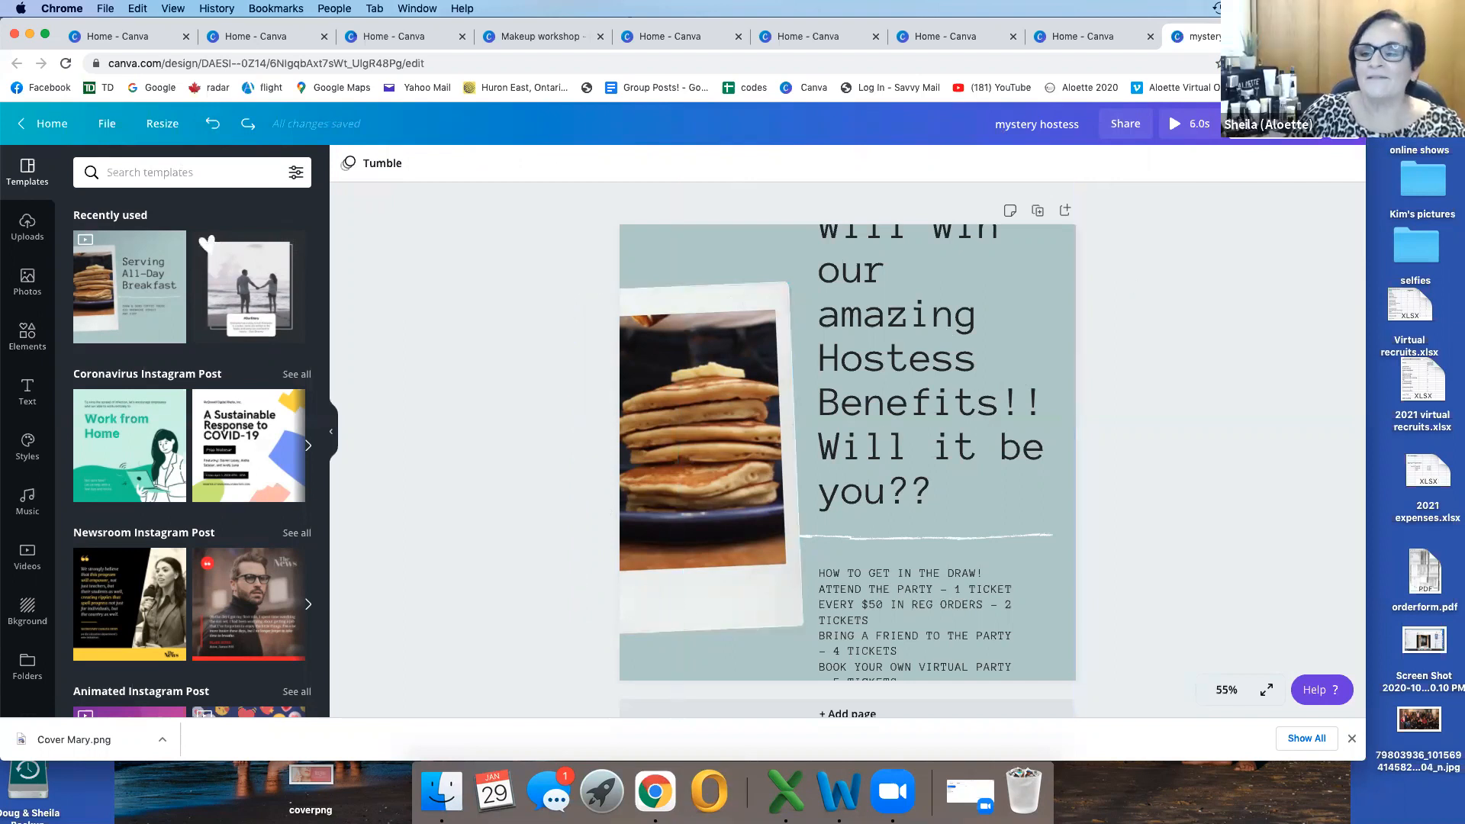
click(1345, 124)
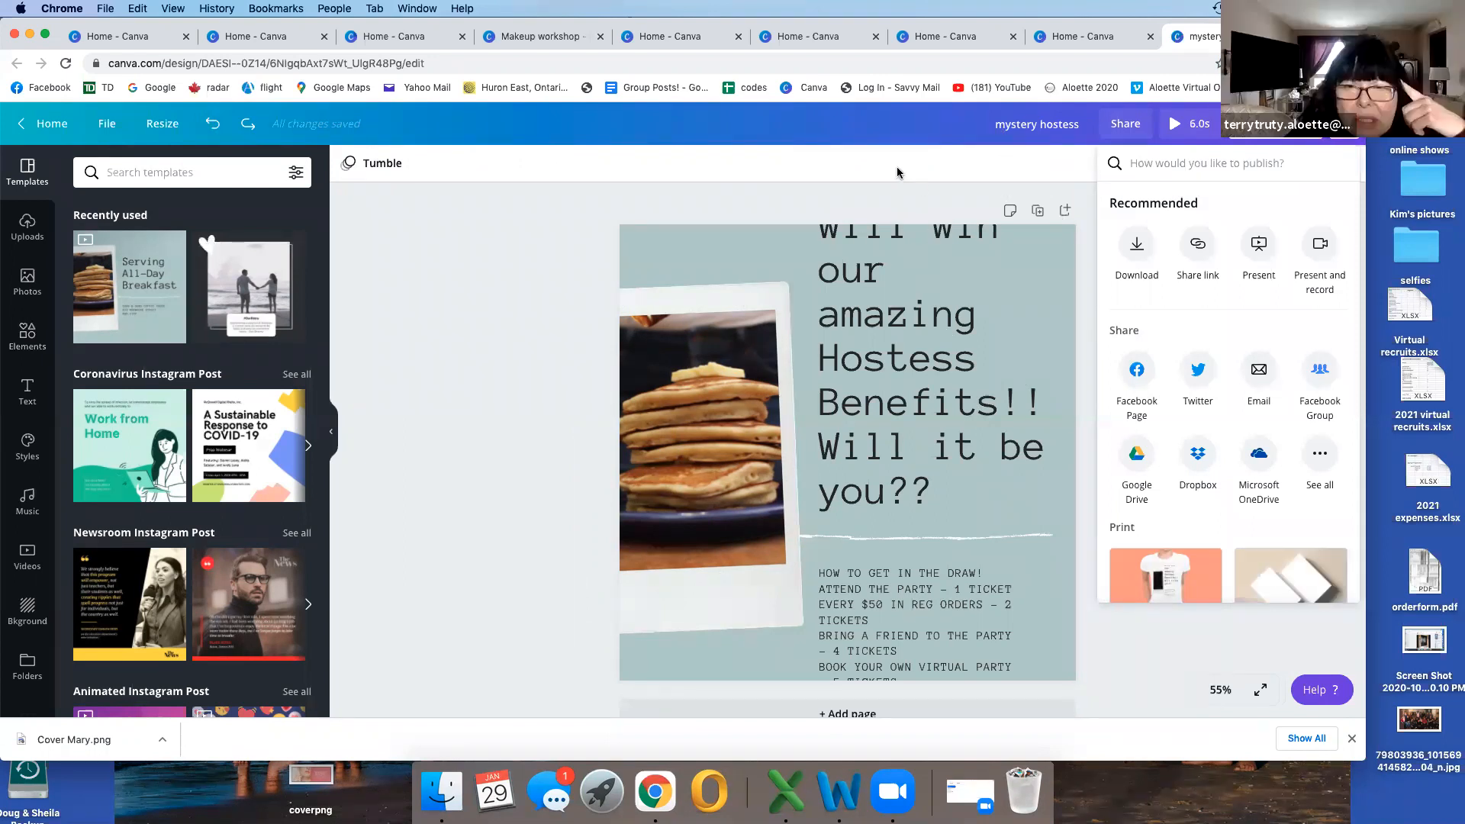
click(1169, 710)
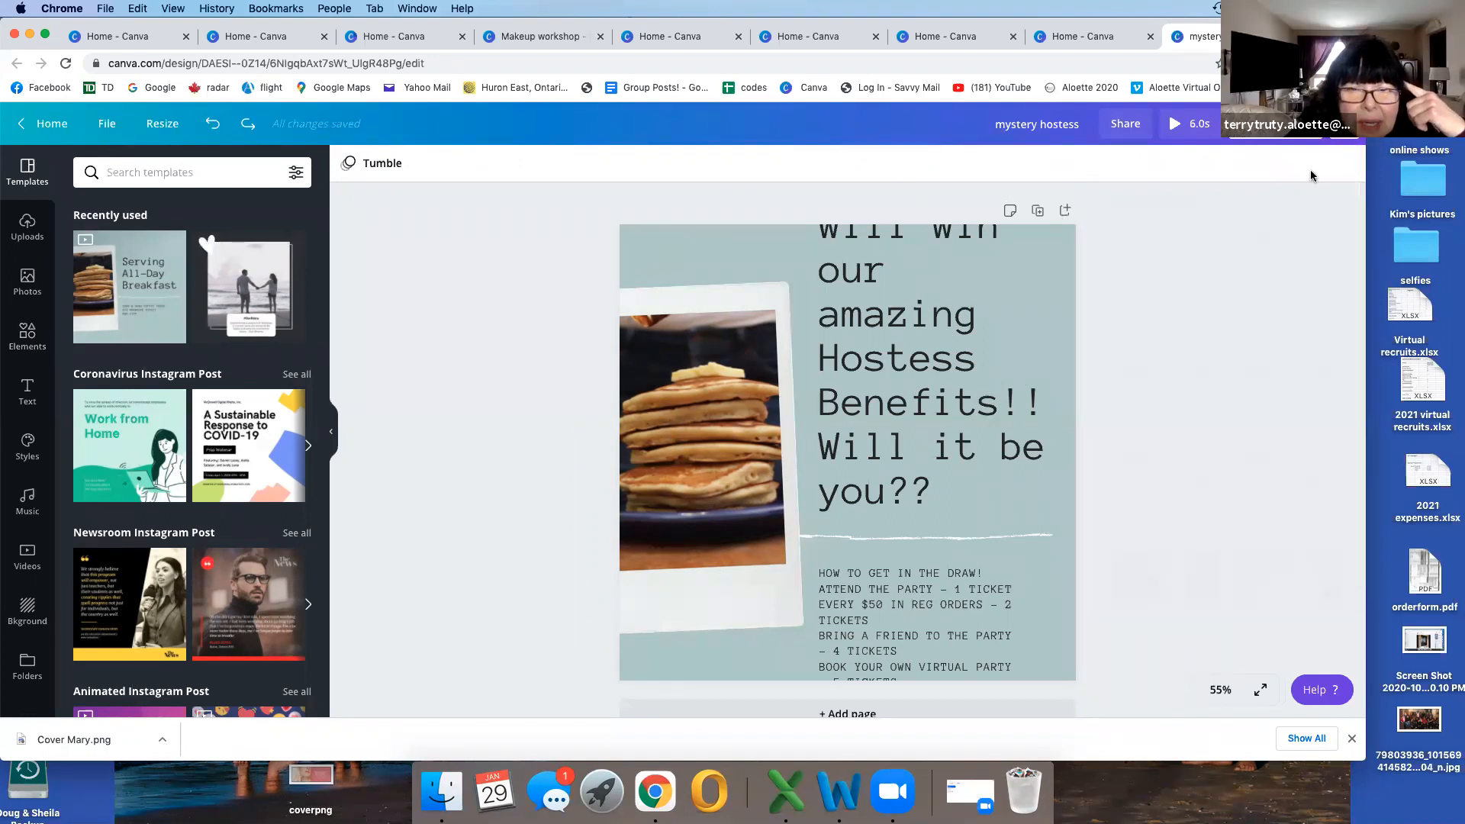
Step: Delete the pancake video and its polaroid frame together as a group
click(704, 404)
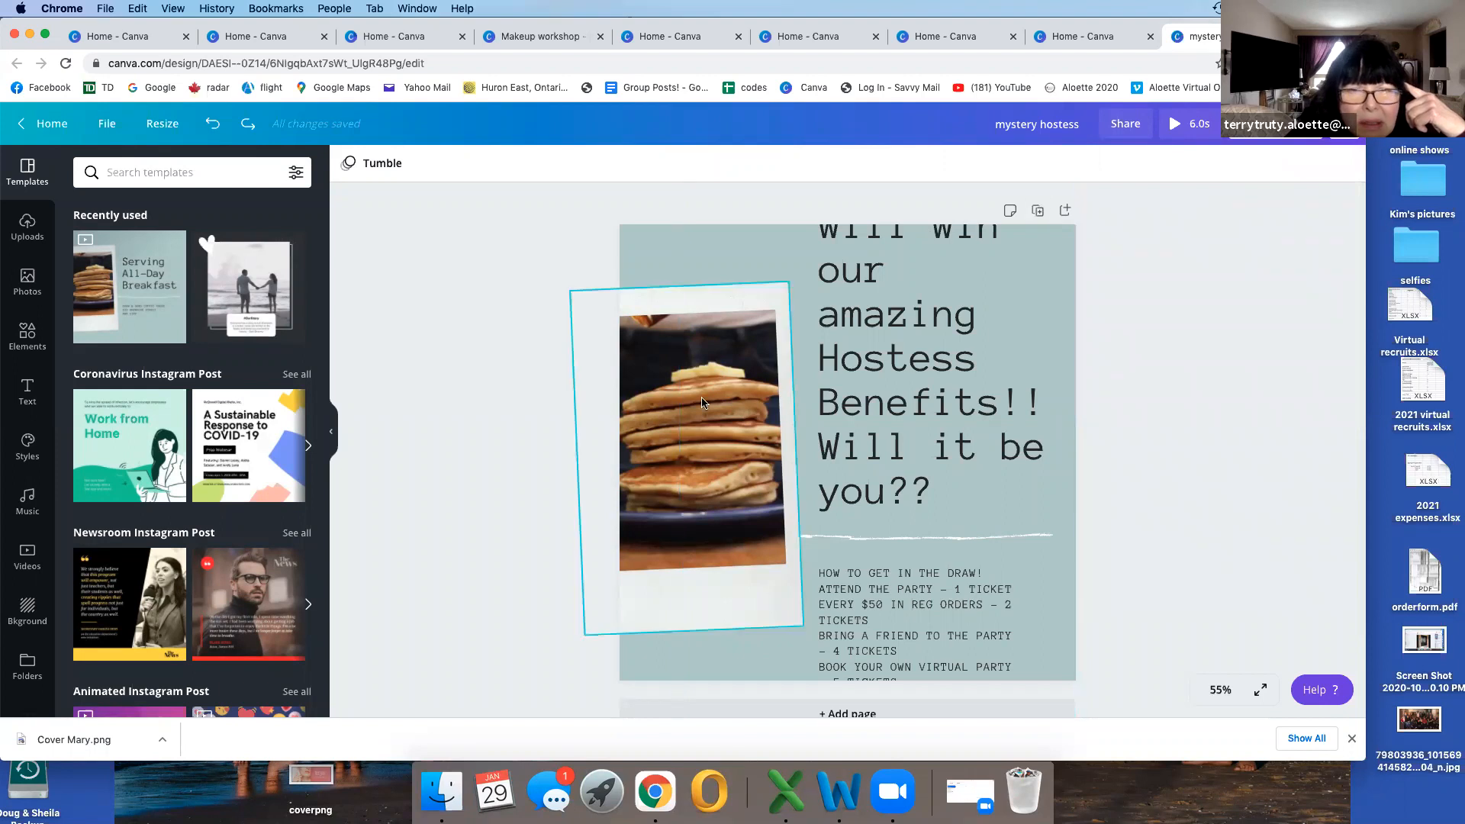
click(1348, 164)
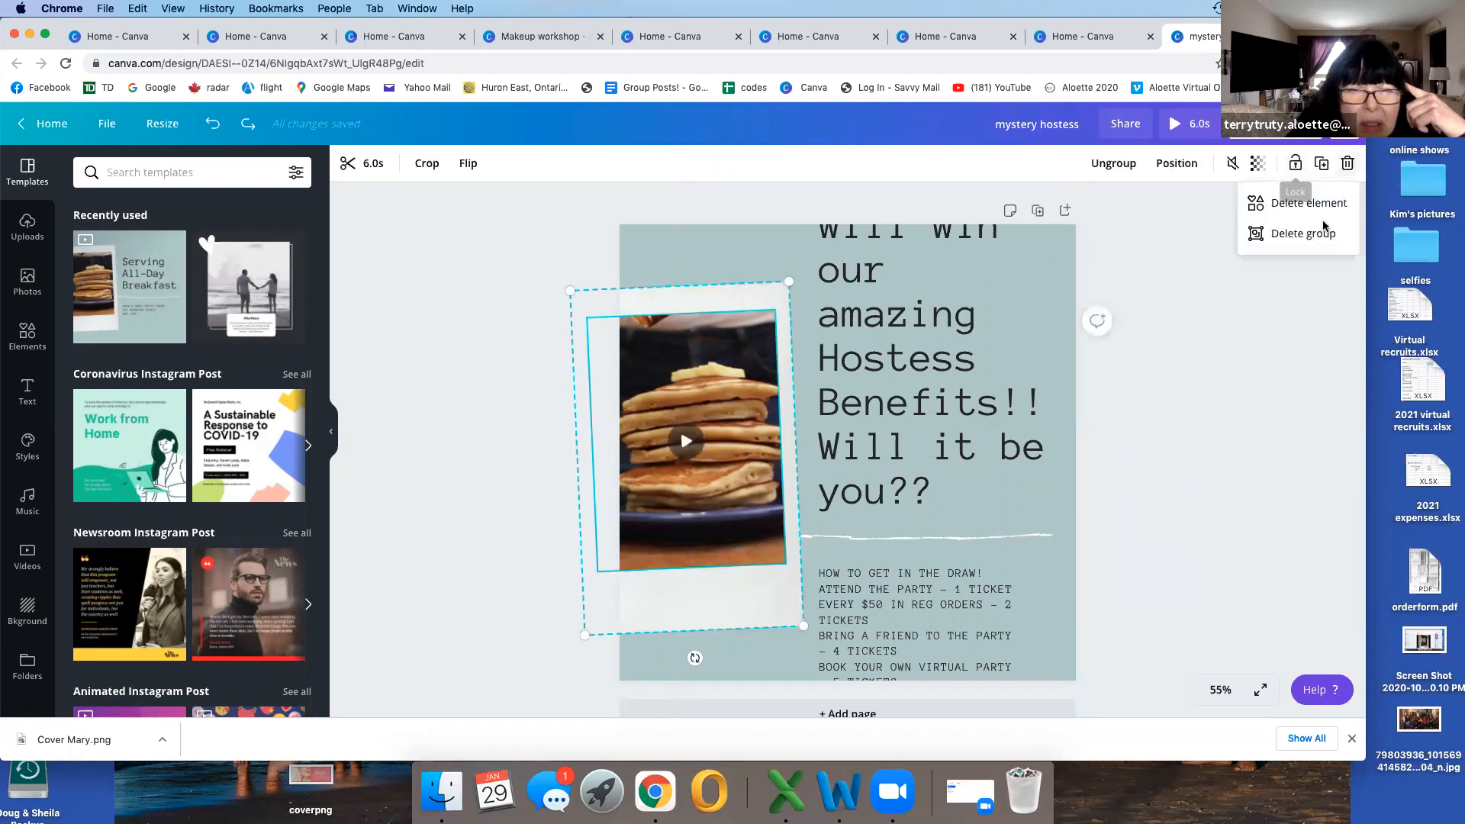
click(1303, 234)
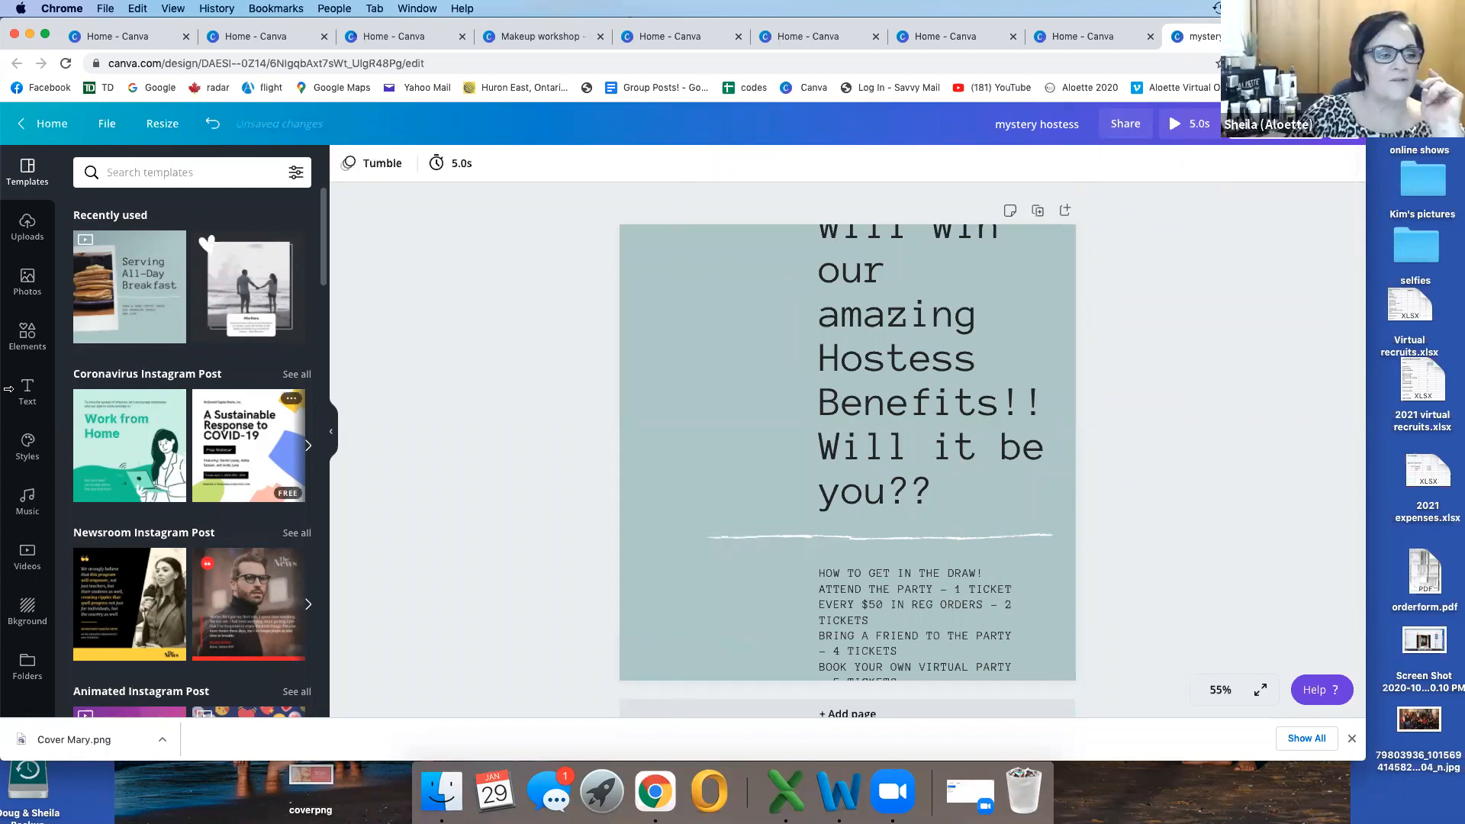
Step: Place the uploaded black mascara tubes photo beside the large text and shrink it to fit the empty area
click(25, 225)
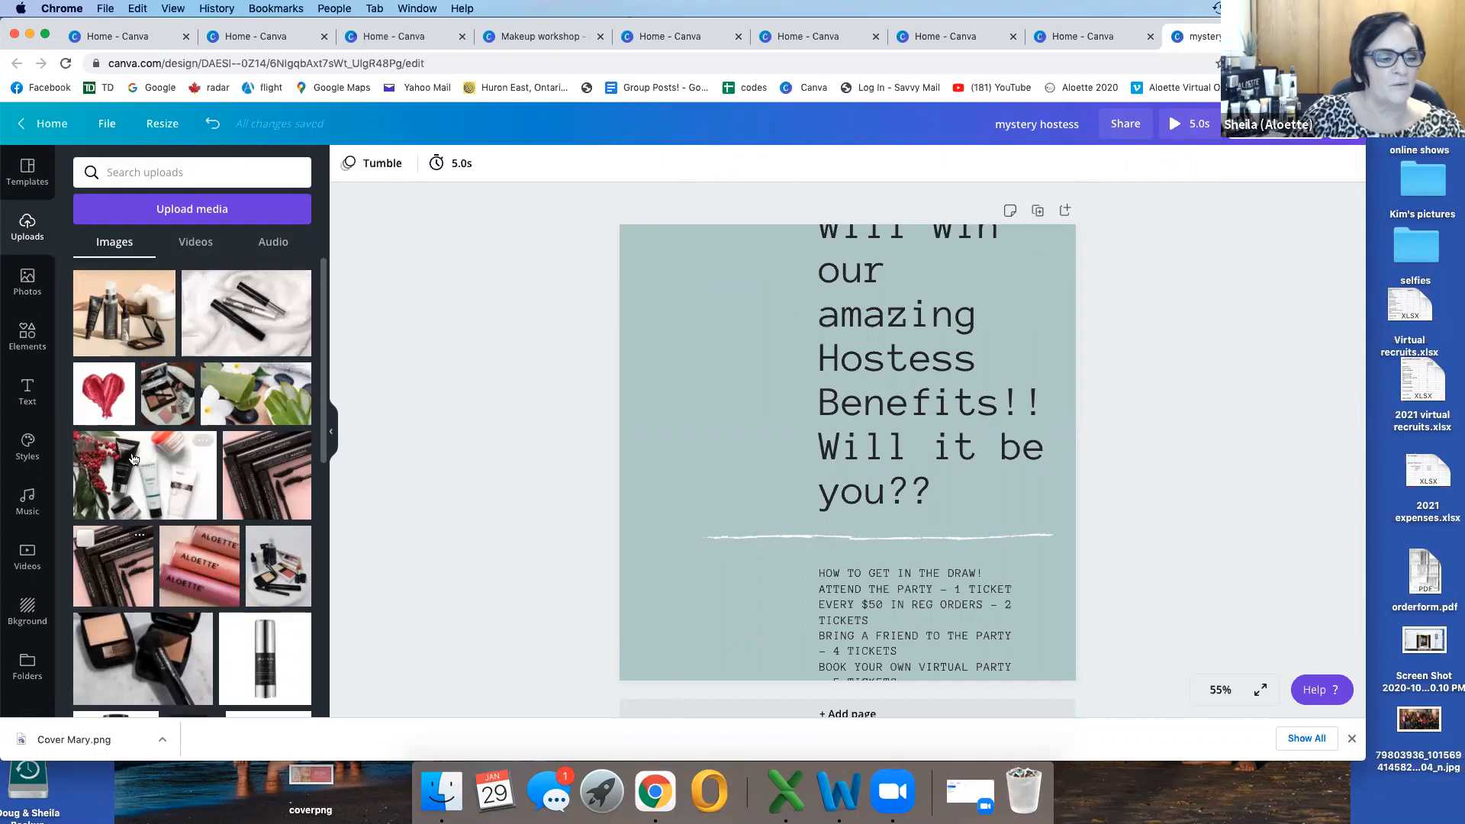
mouse_move(269, 472)
mouse_down()
mouse_move(561, 348)
mouse_move(525, 348)
mouse_move(681, 312)
mouse_up()
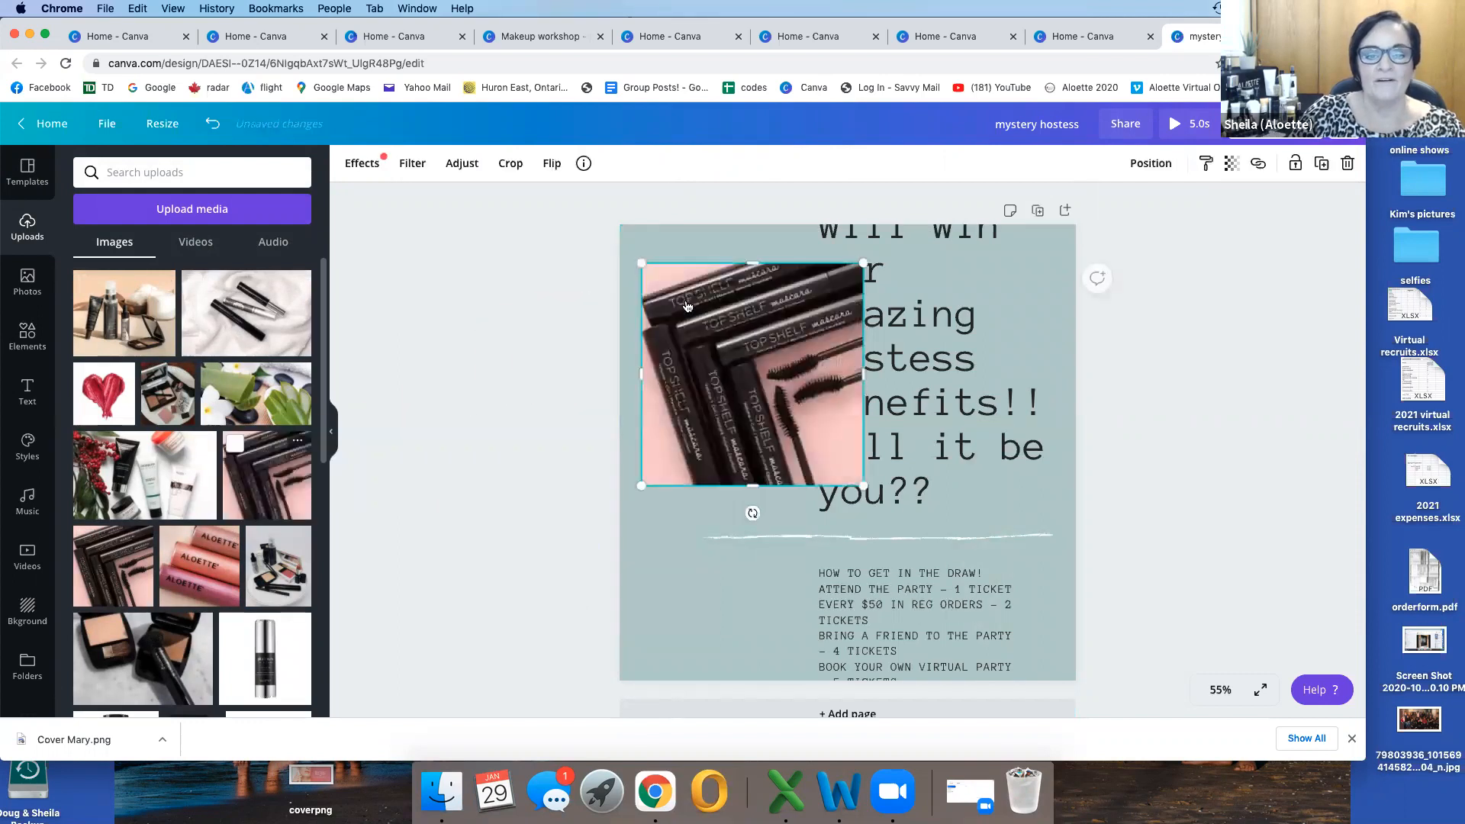
drag(839, 470, 771, 393)
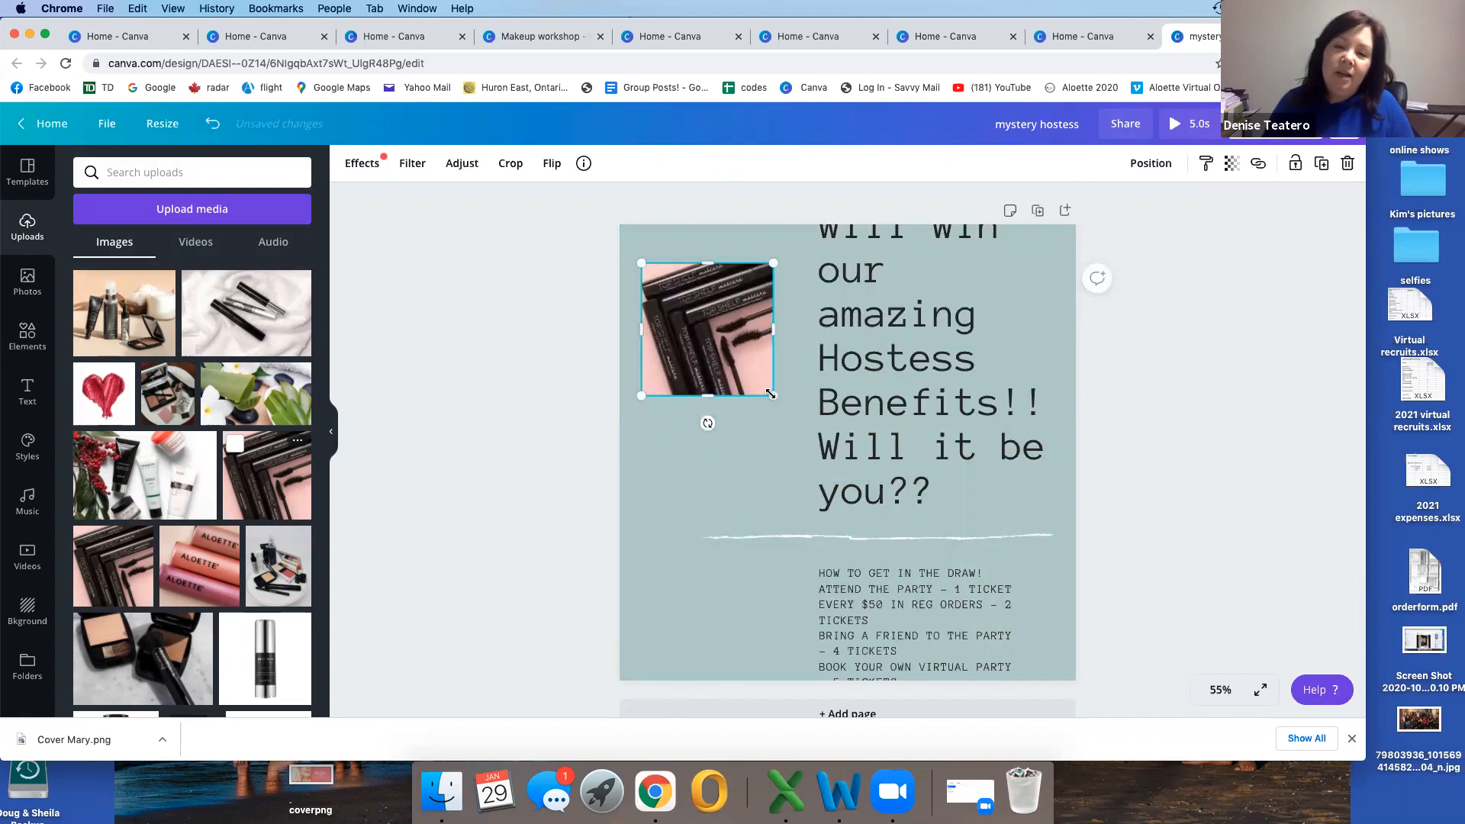
Step: Add the recently used red and pink hearts pattern to the design and move the mascara photo so the two overlap
click(24, 331)
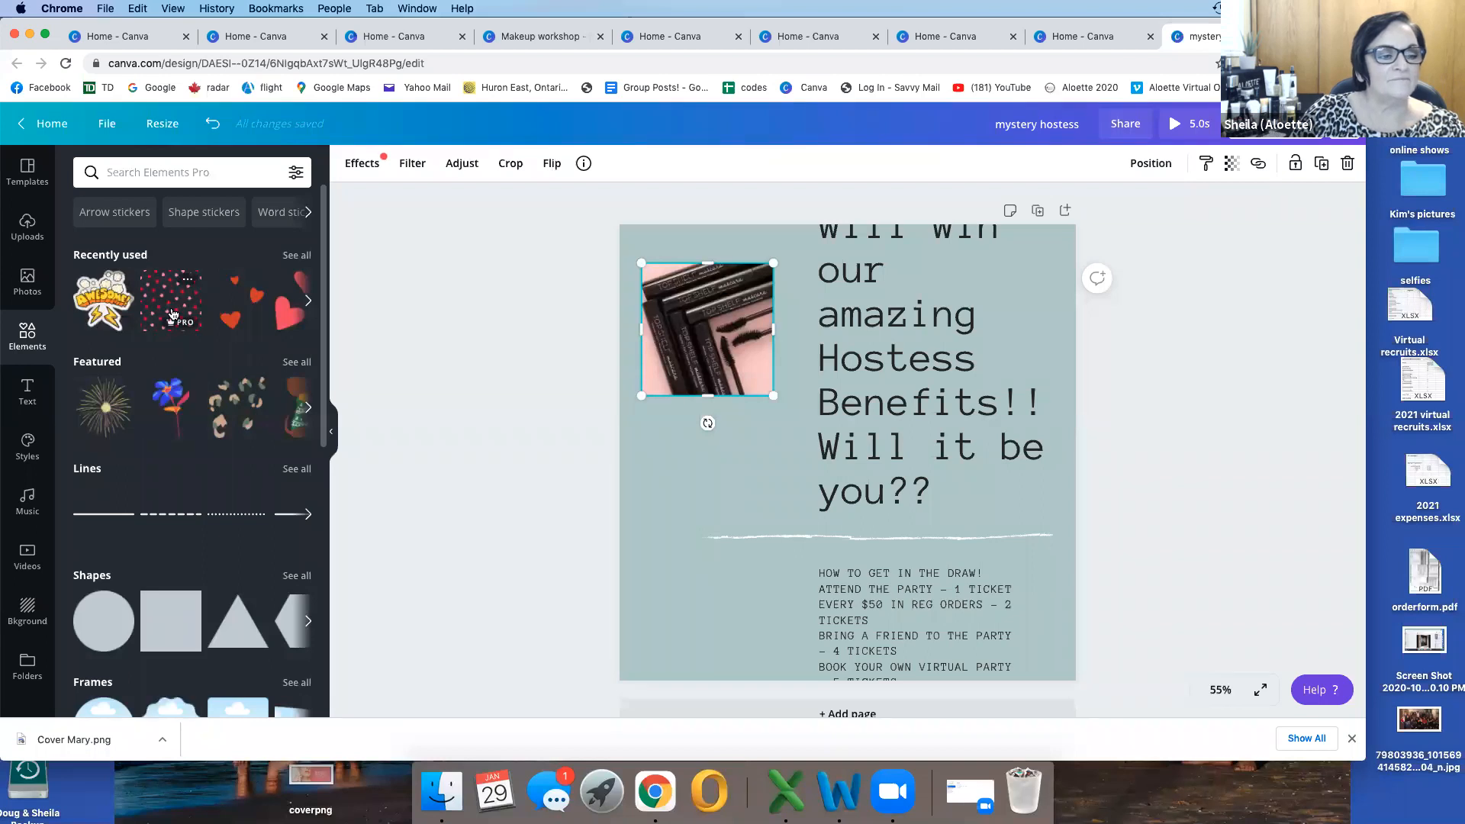
click(173, 314)
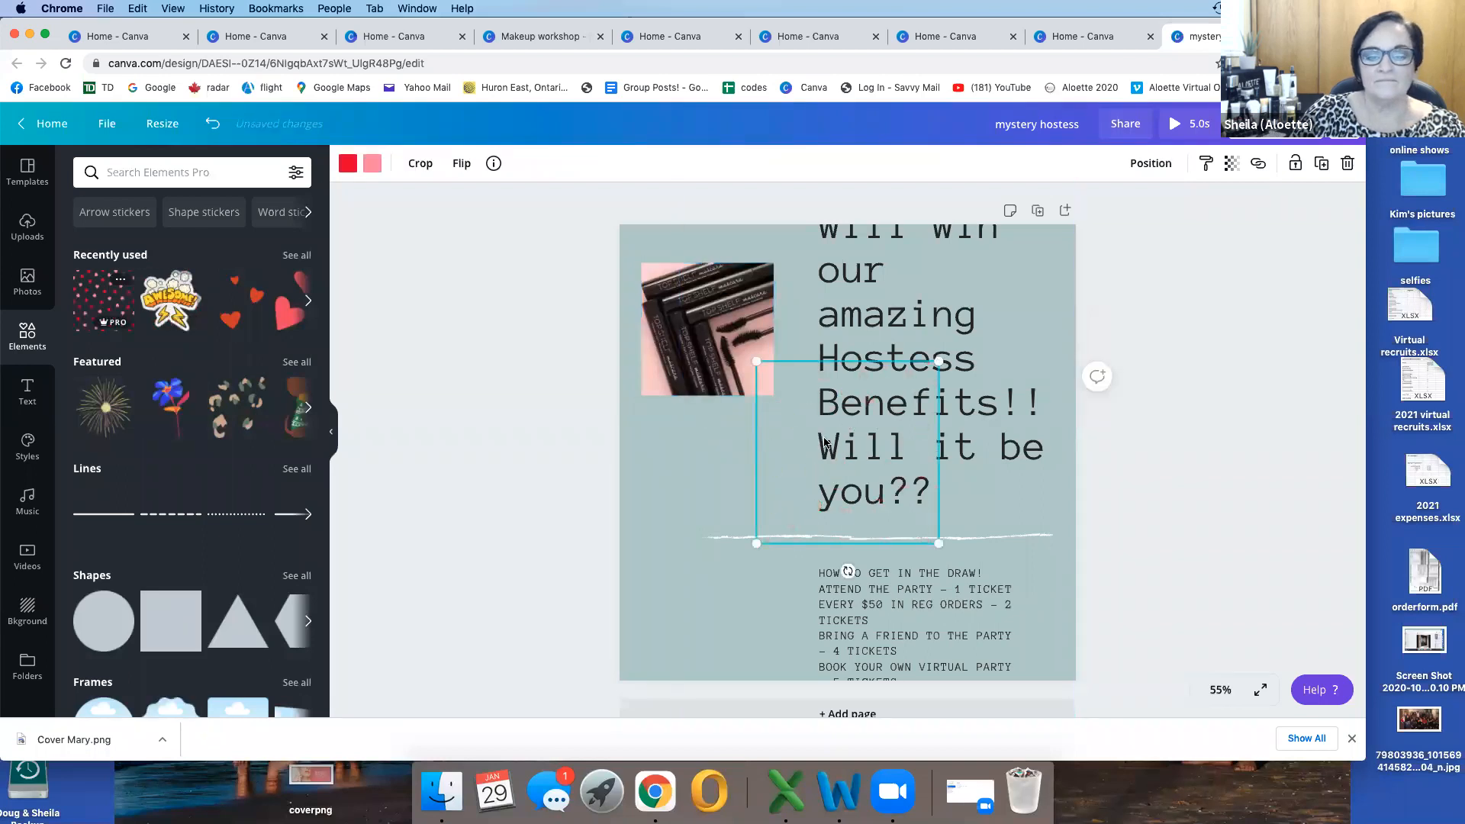
drag(814, 444, 726, 466)
click(728, 380)
drag(718, 308, 767, 457)
click(768, 457)
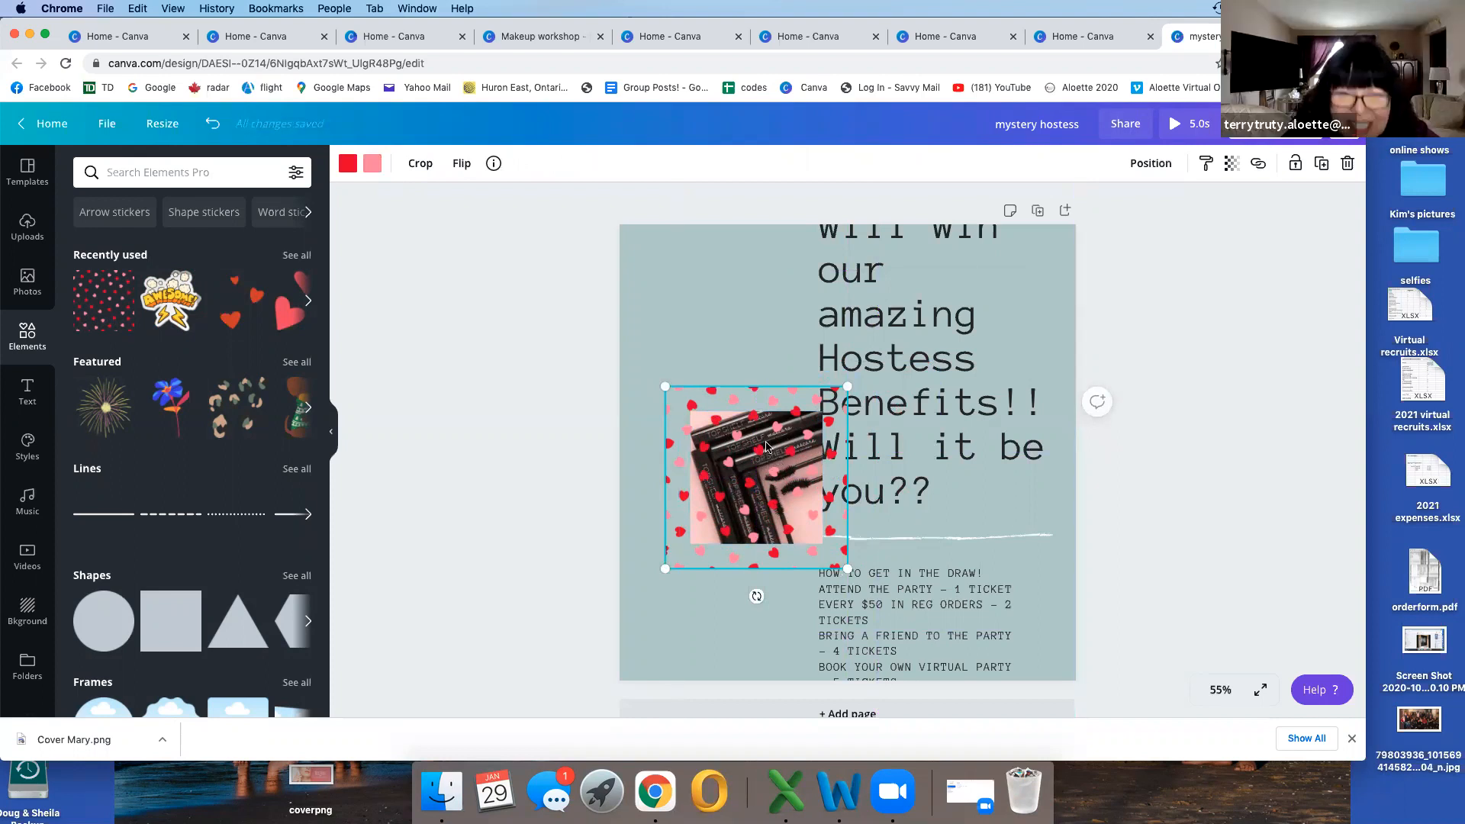
Step: Move the hearts pattern to the upper-left area of the design and center the mascara photo within it
drag(762, 437, 731, 293)
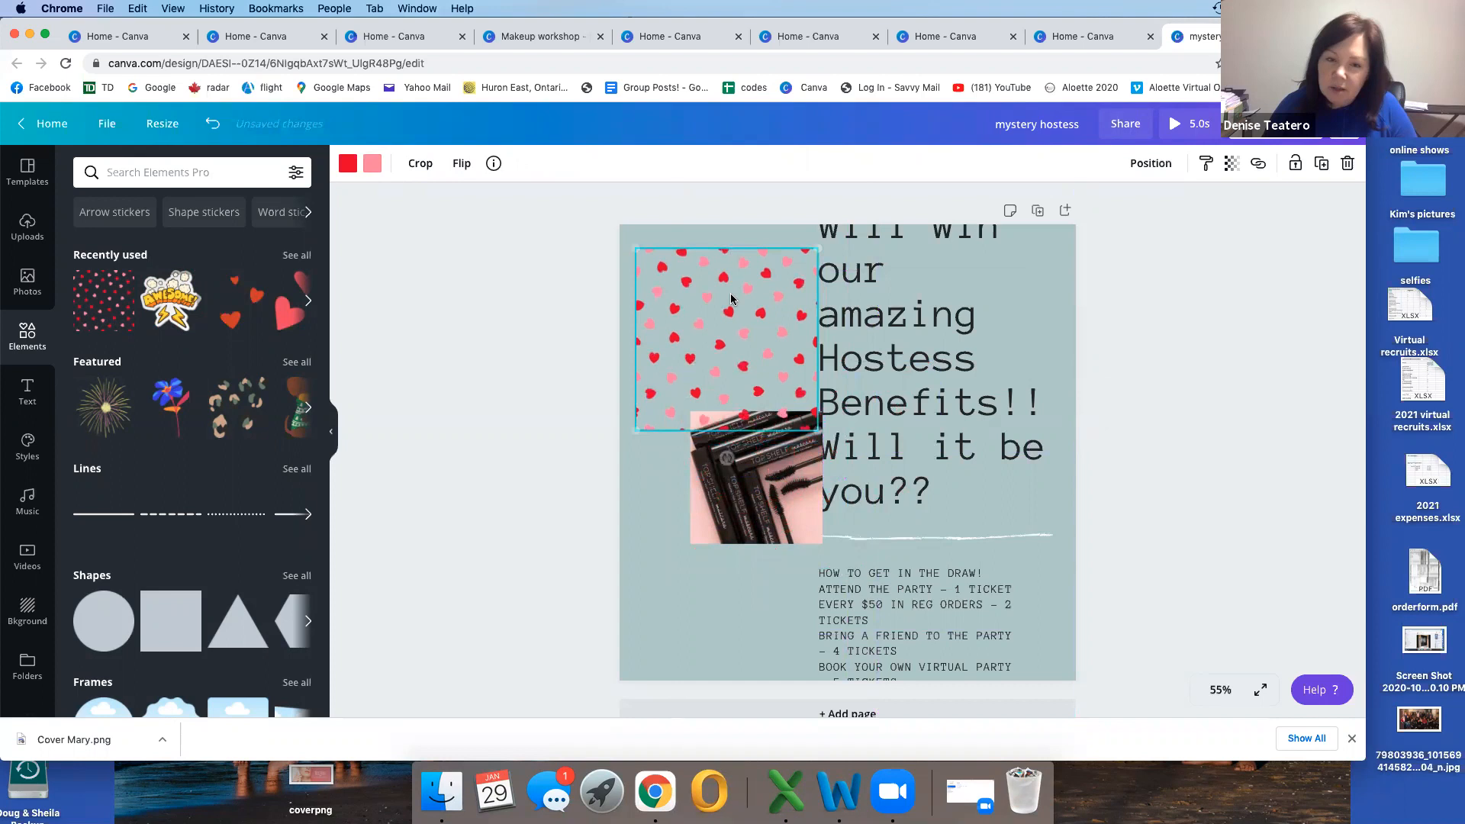
click(690, 414)
drag(740, 461, 703, 328)
click(703, 328)
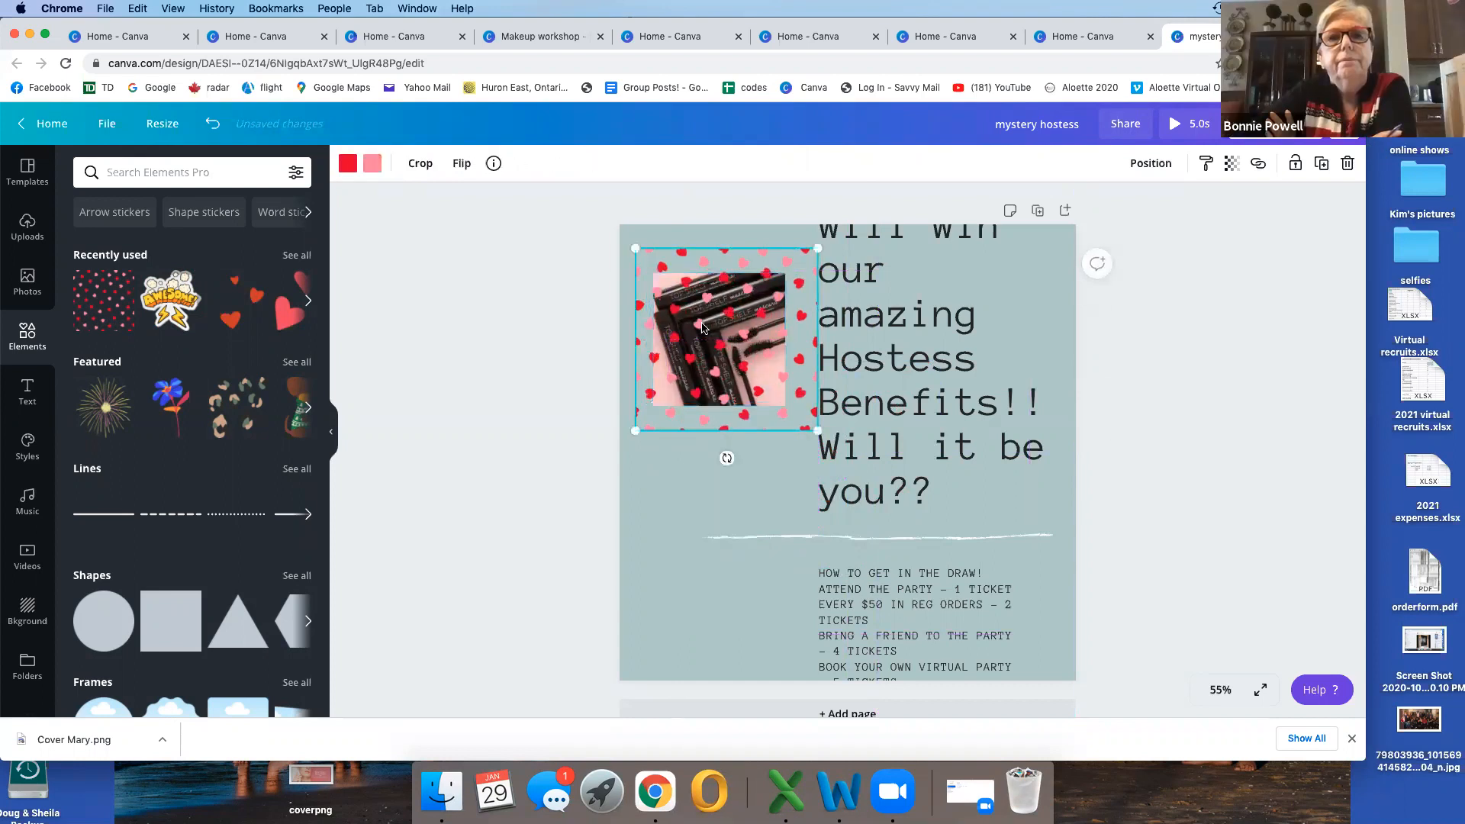
Step: Send the hearts pattern to the back so it sits behind the mascara photo
right_click(703, 329)
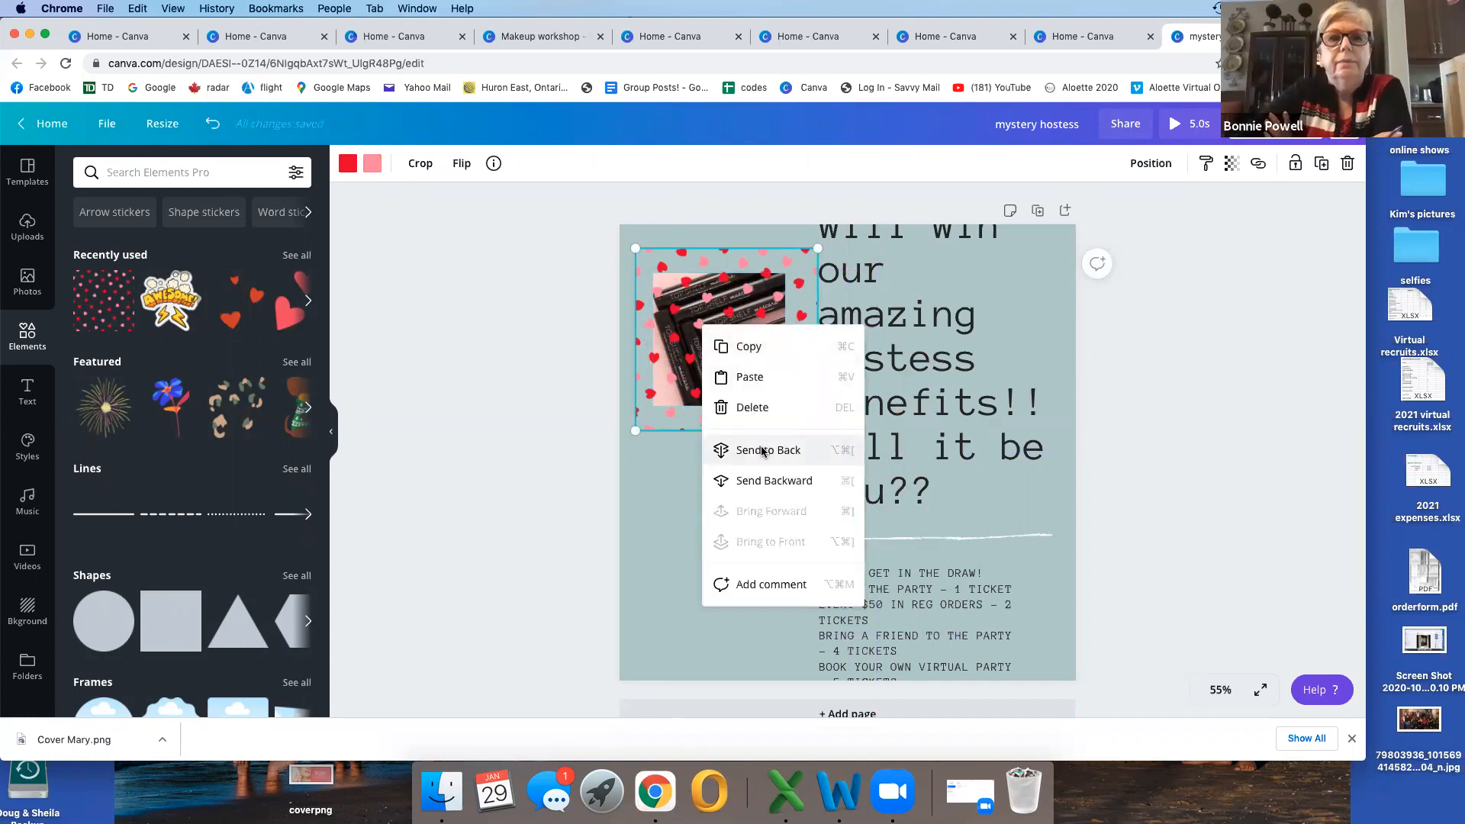
click(761, 451)
click(654, 486)
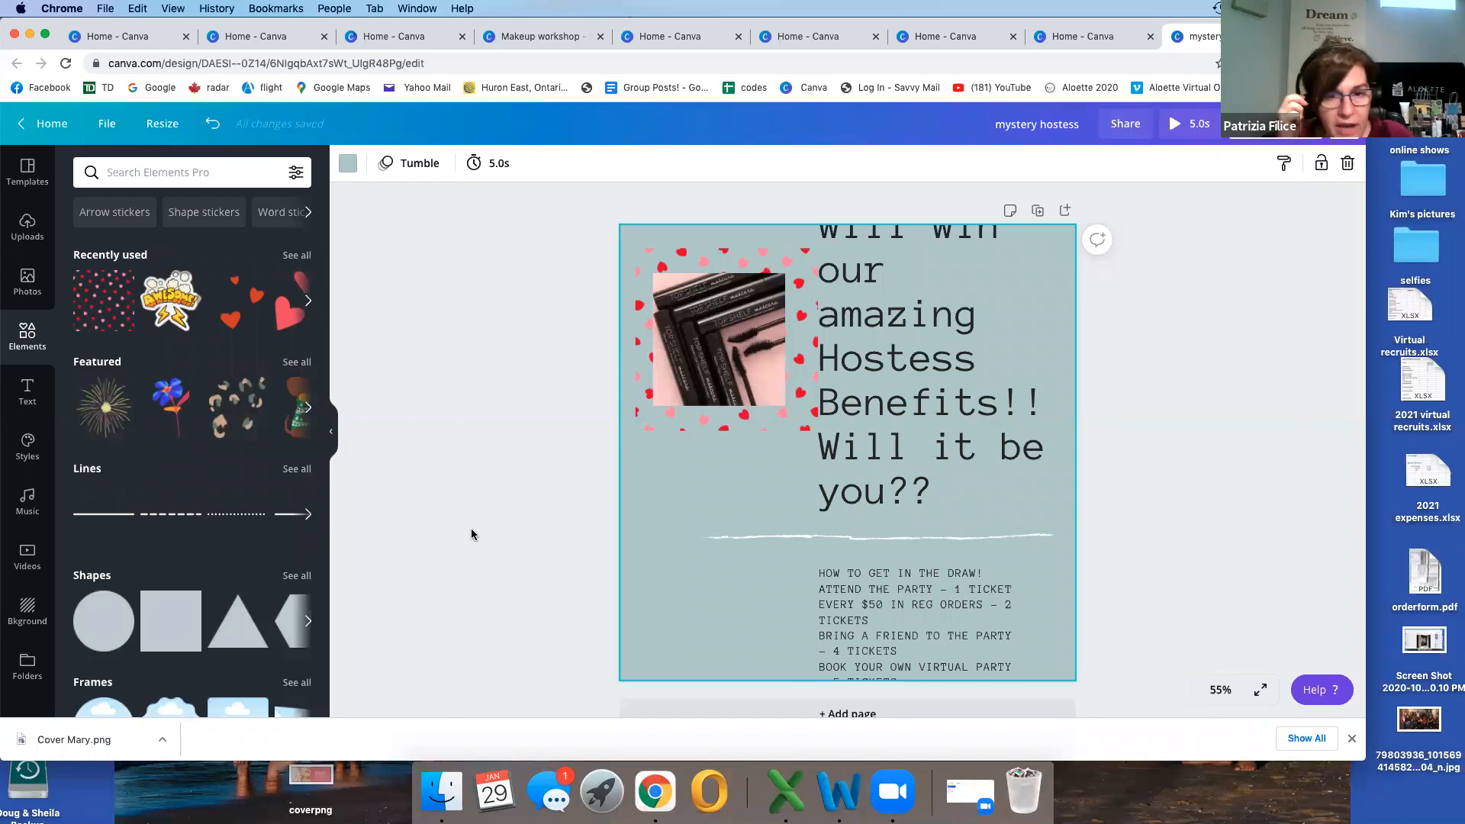
right_click(711, 323)
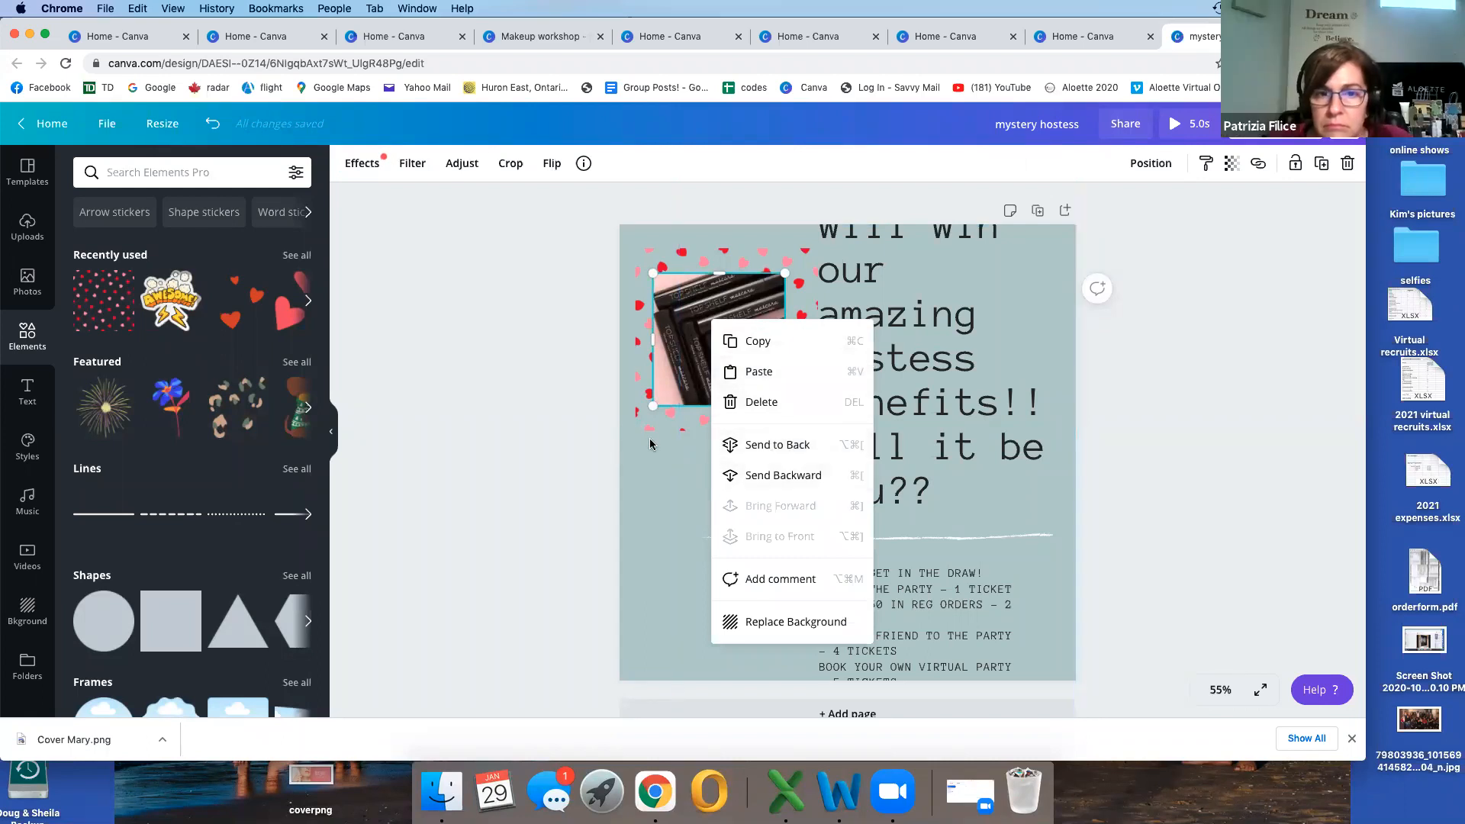
click(524, 412)
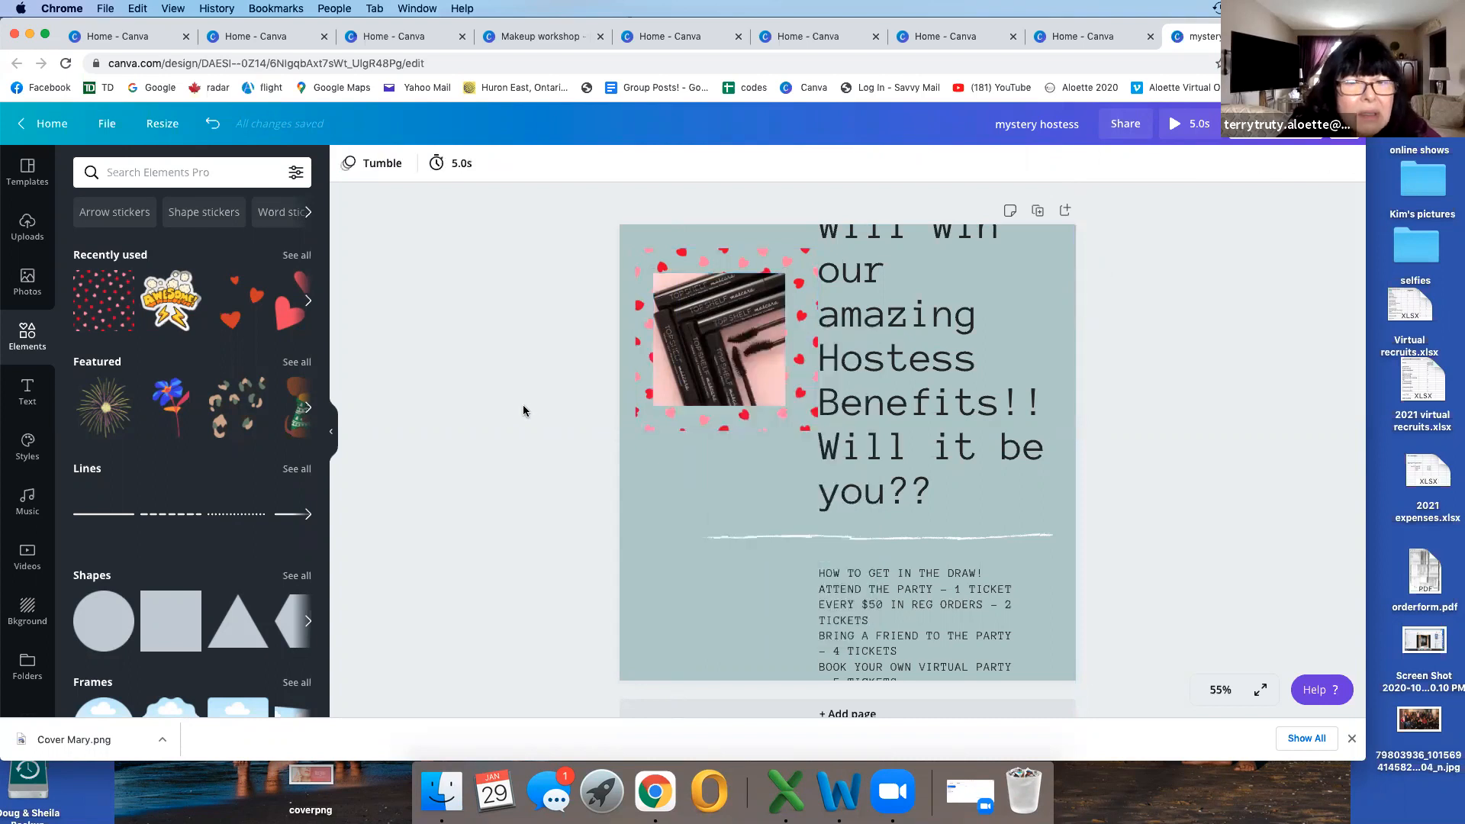
Step: Return to the home page and create a new blank 18 x 24 in poster design
click(27, 174)
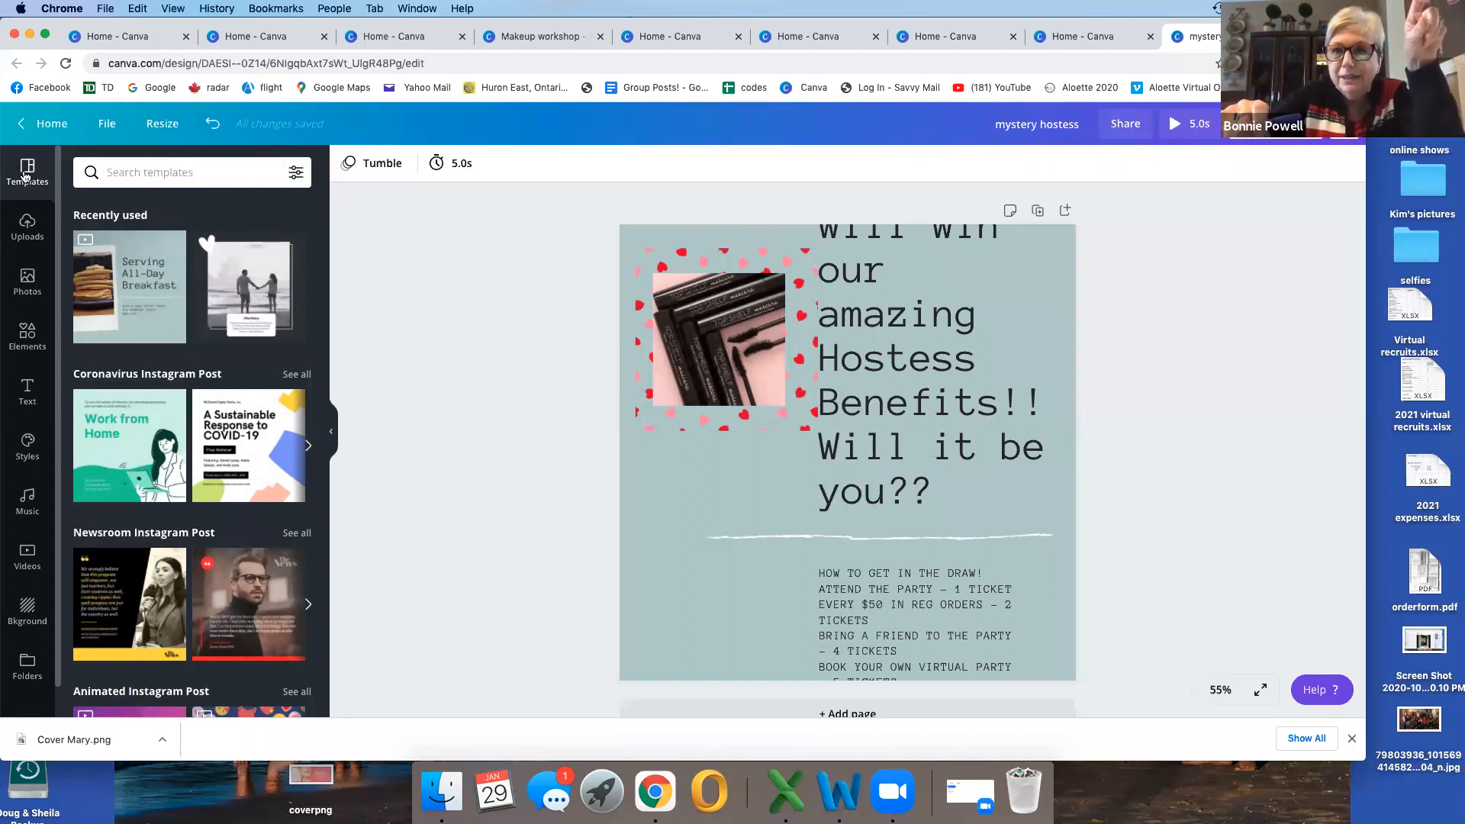
click(47, 123)
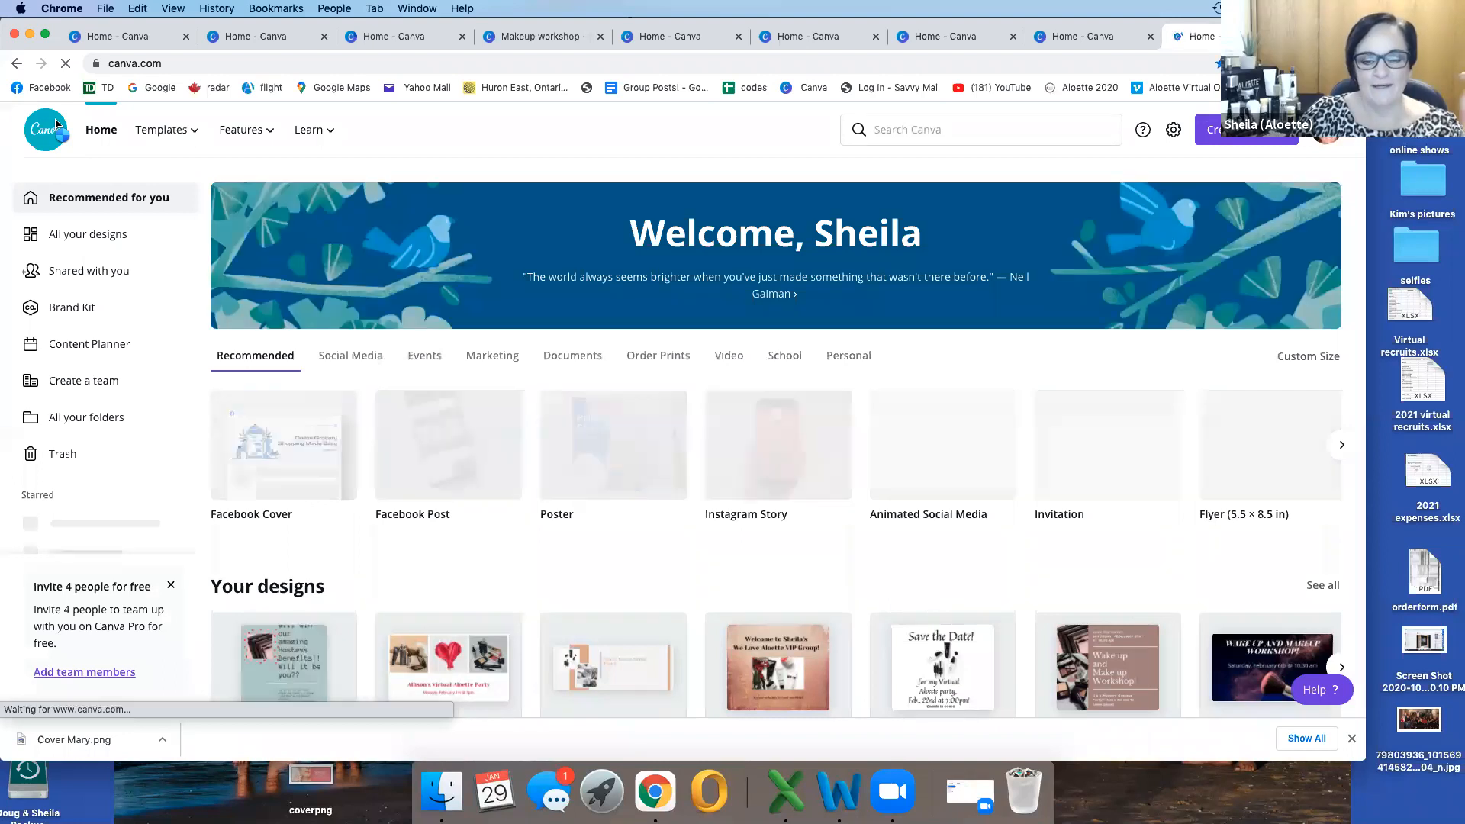
scroll(442, 463, down, 1)
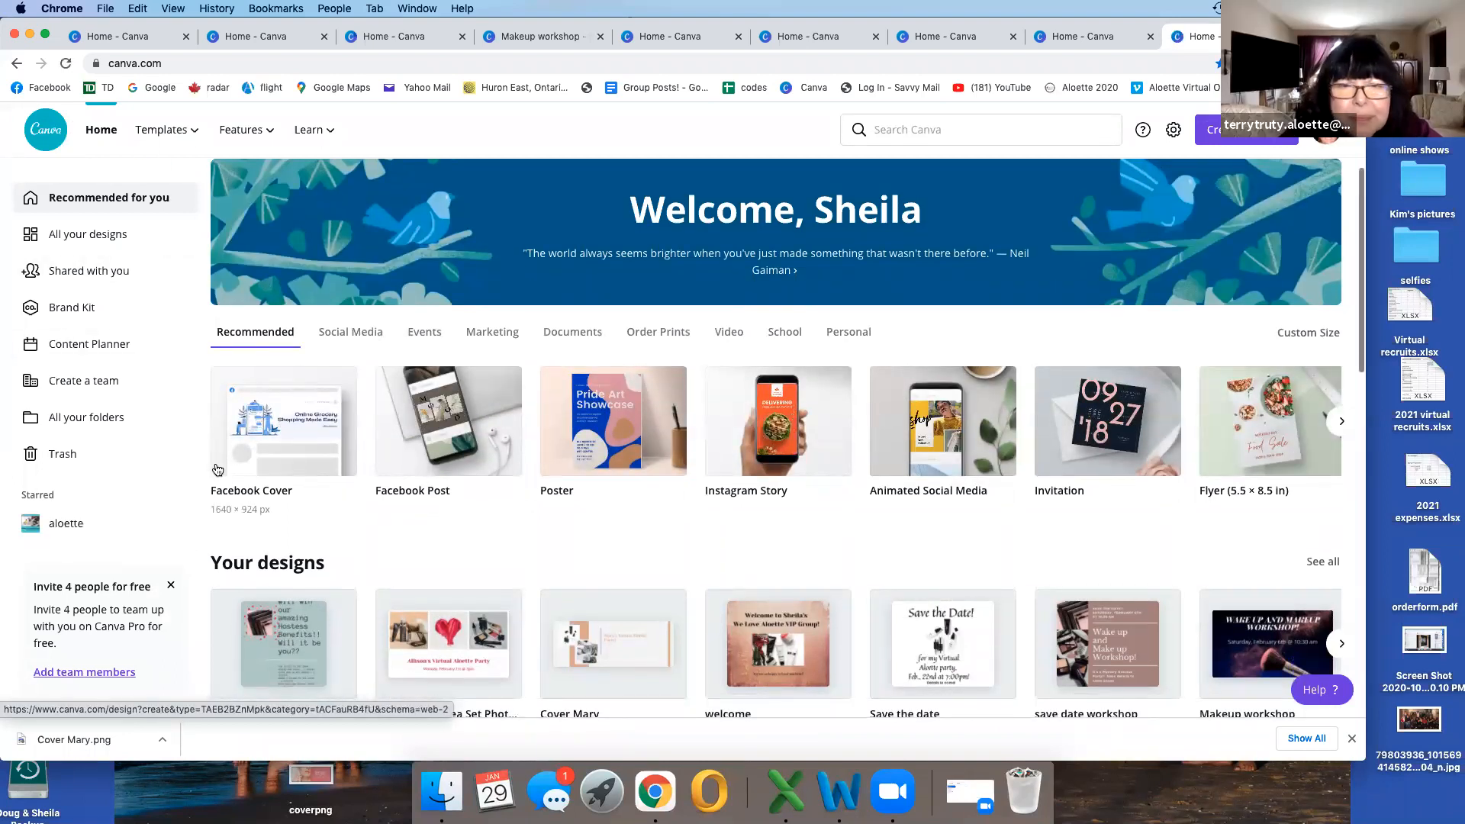
click(618, 427)
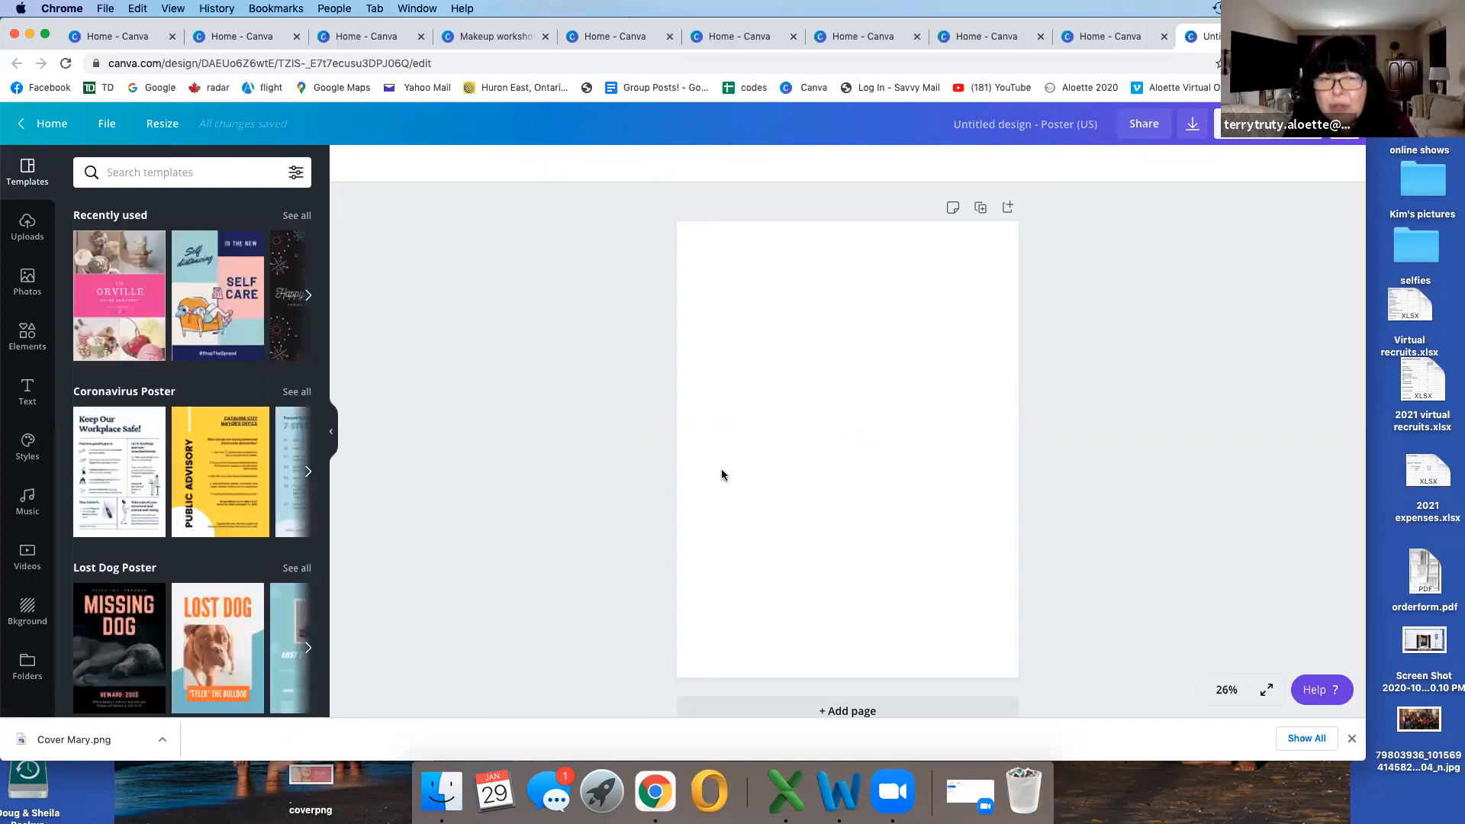
Step: Search the poster templates for "collage" using the suggested search Collage Posters
scroll(658, 461, down, 1)
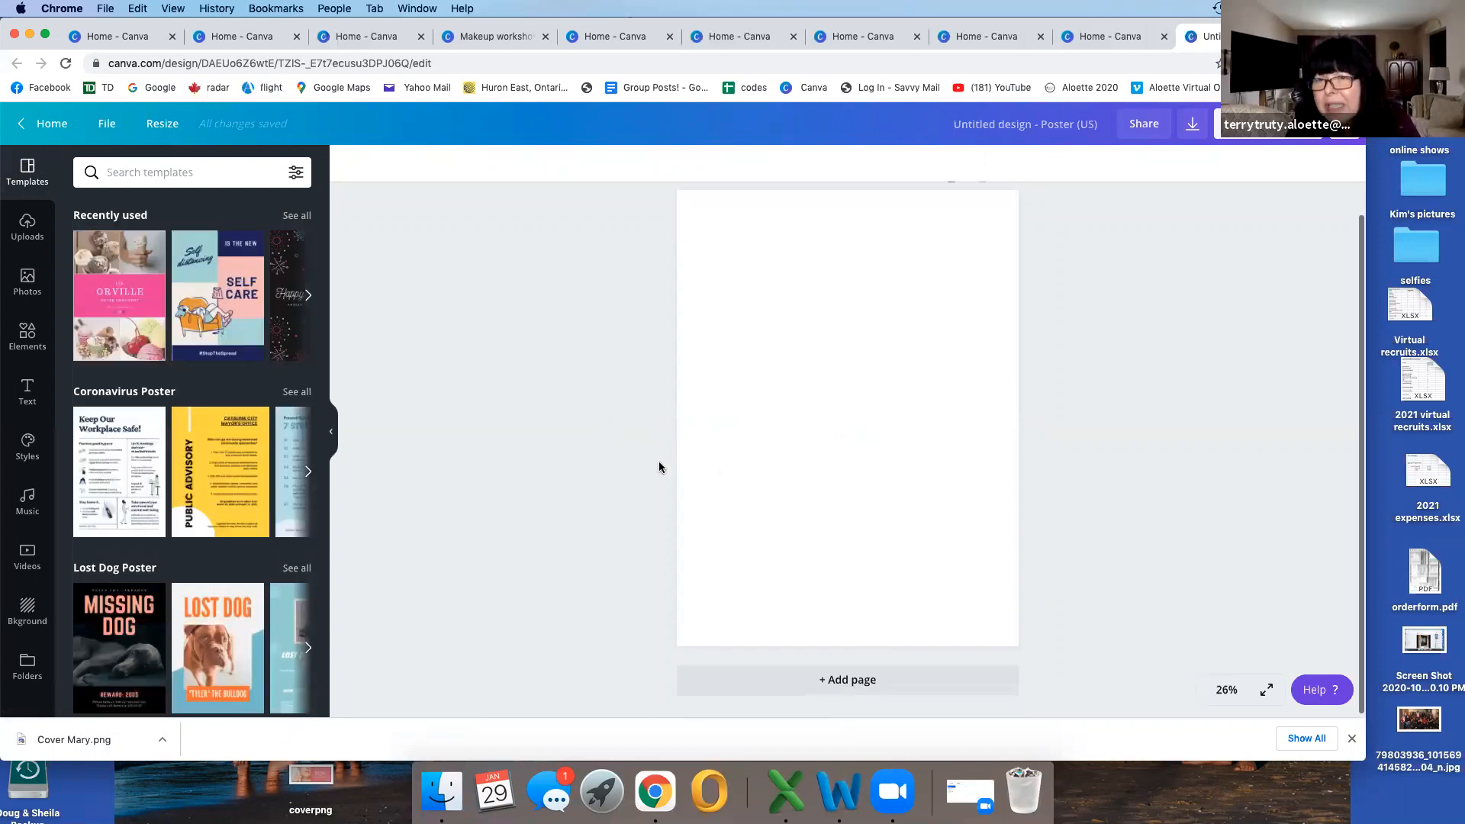
scroll(658, 461, up, 1)
scroll(658, 461, down, 1)
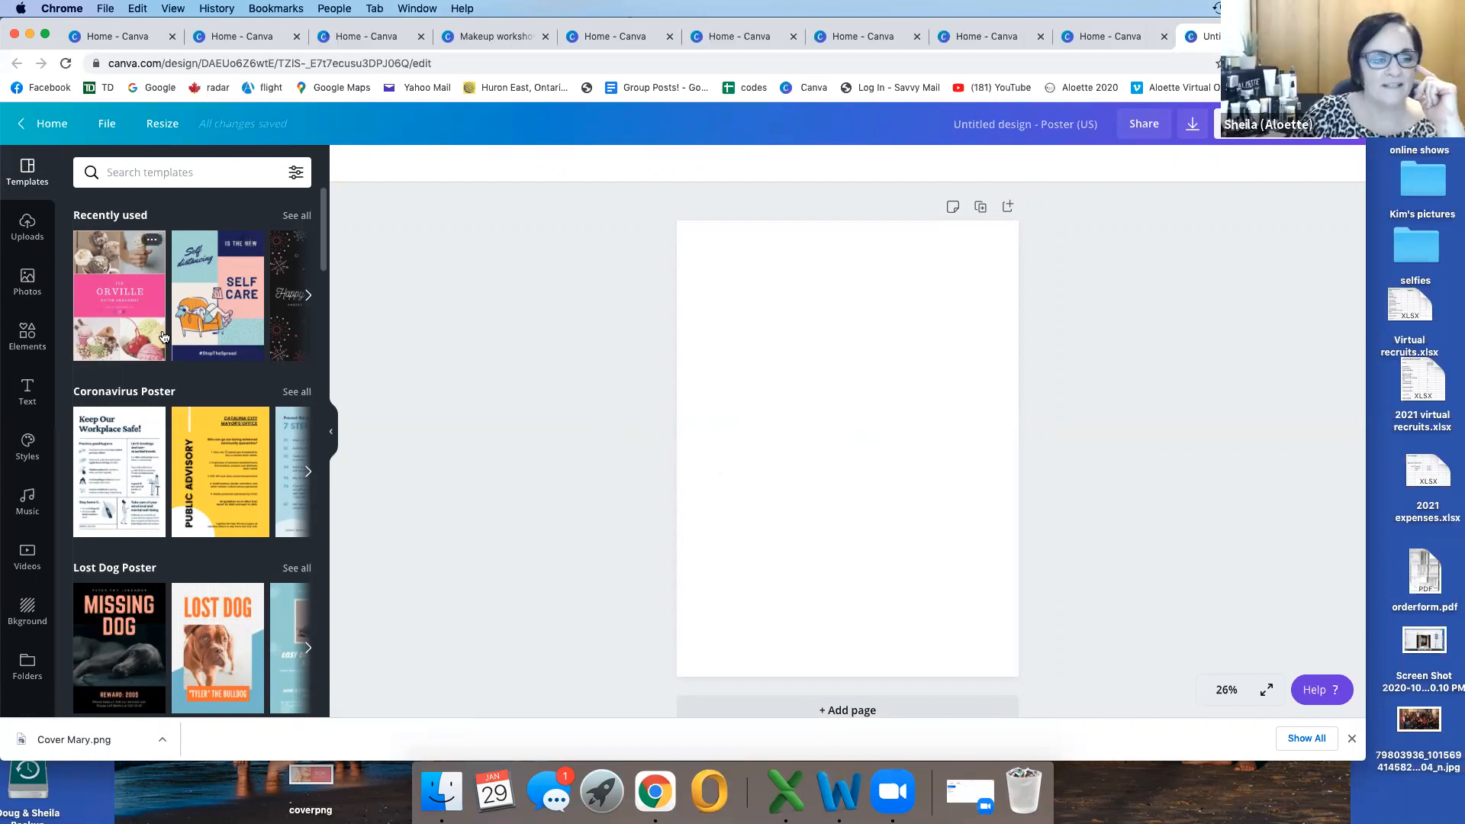
scroll(222, 346, down, 10)
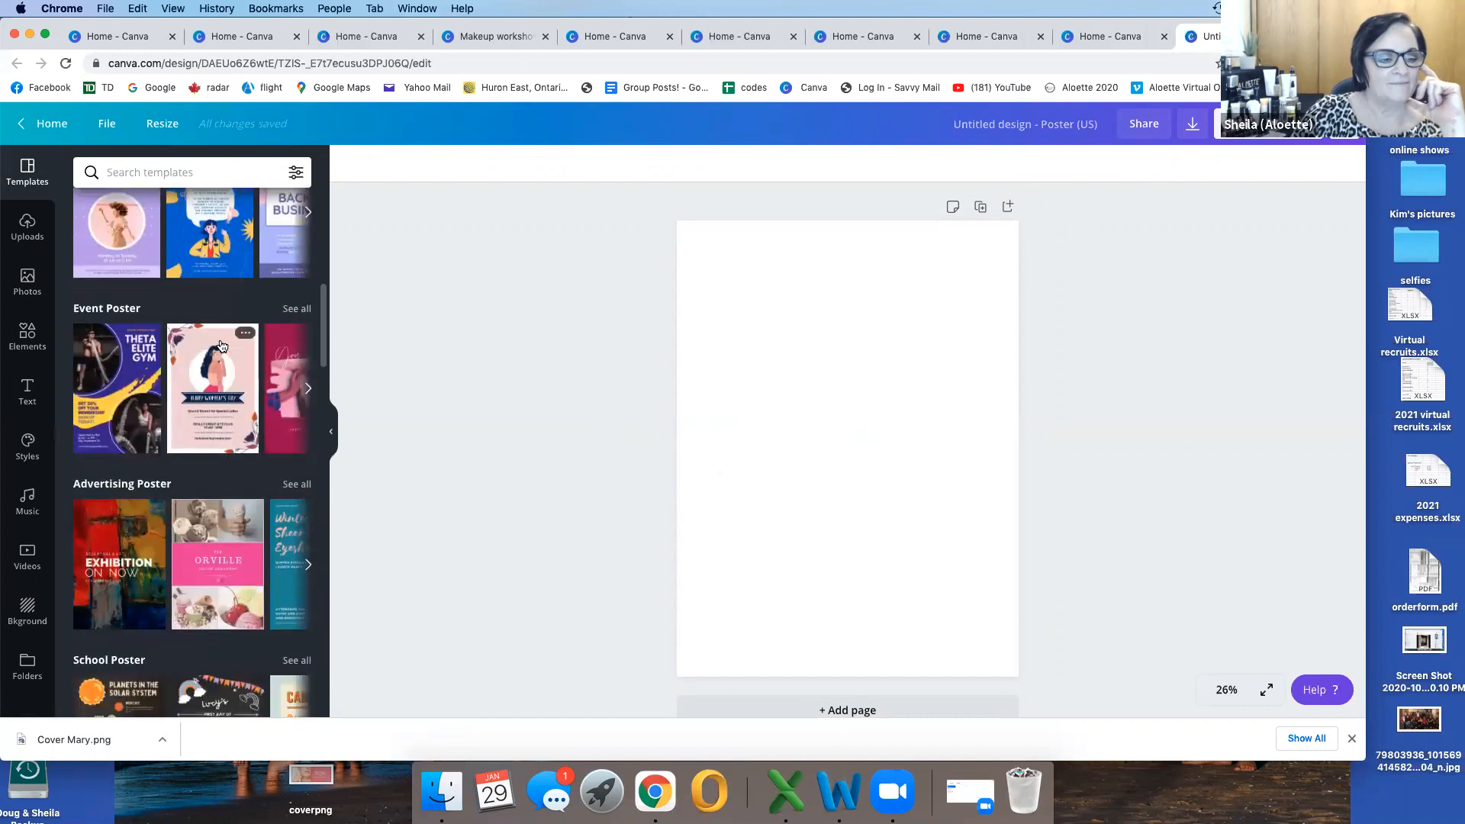
scroll(222, 346, down, 5)
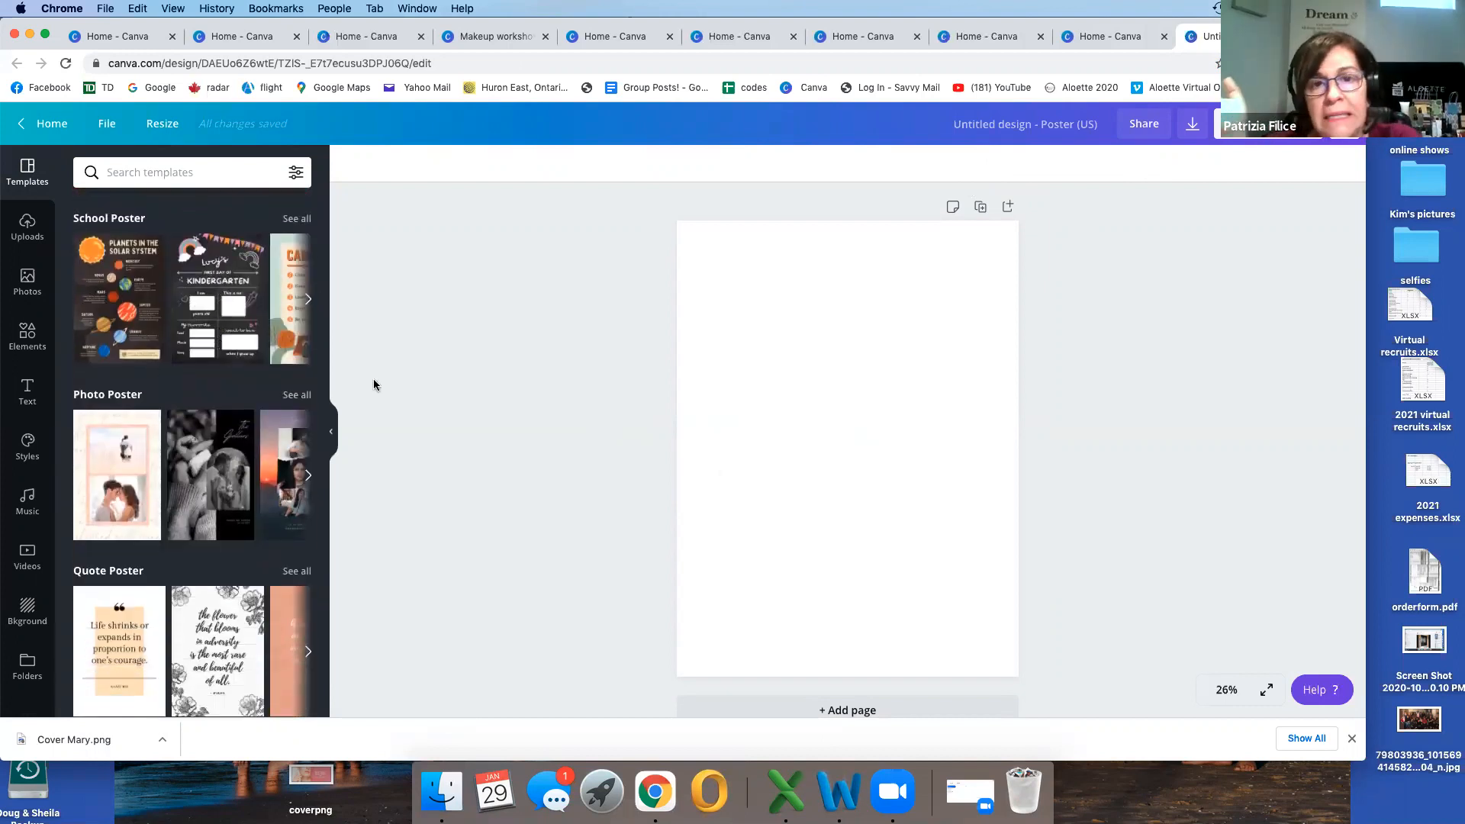
scroll(373, 384, down, 1)
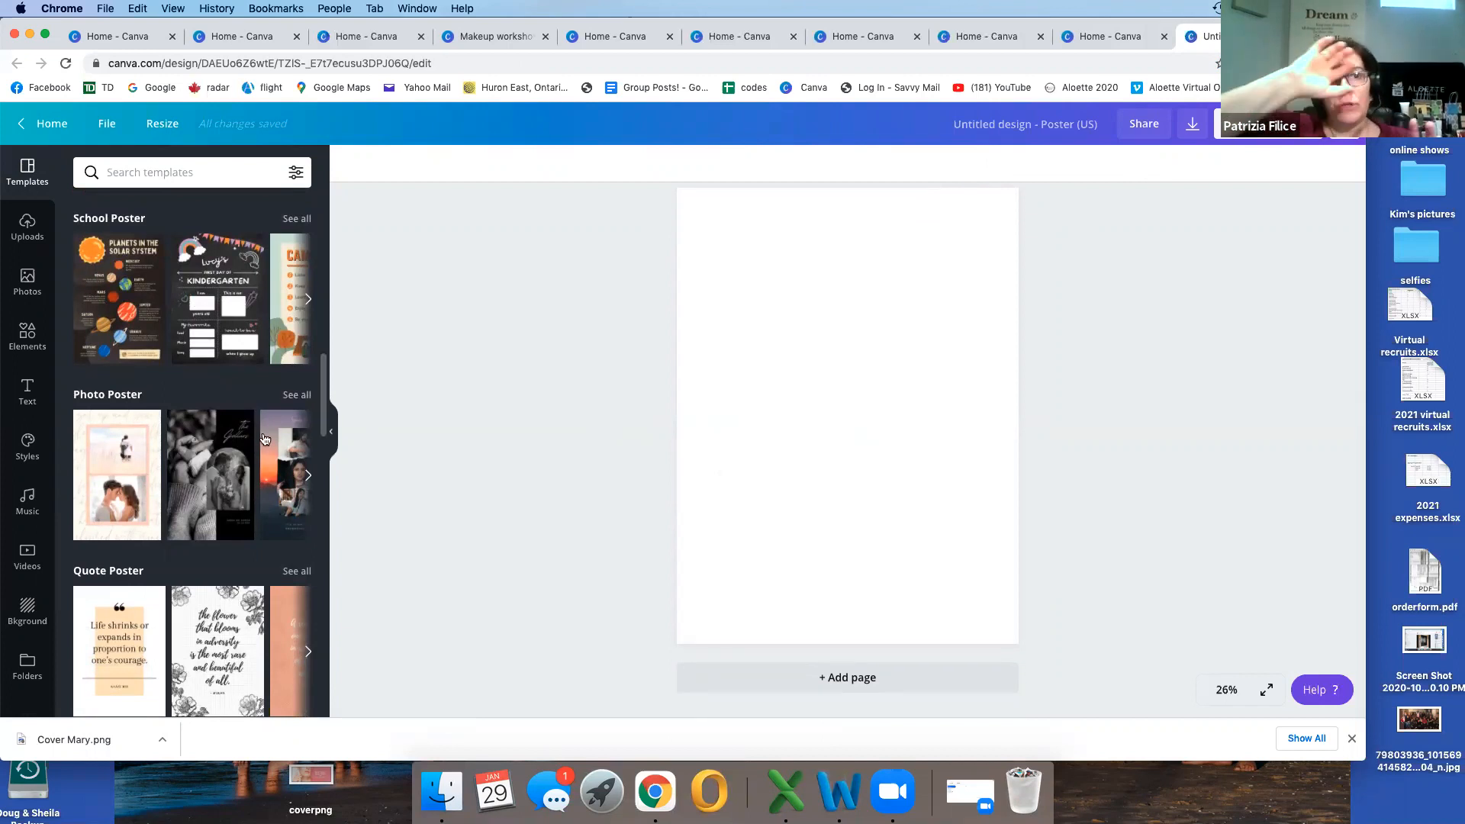
scroll(258, 436, down, 4)
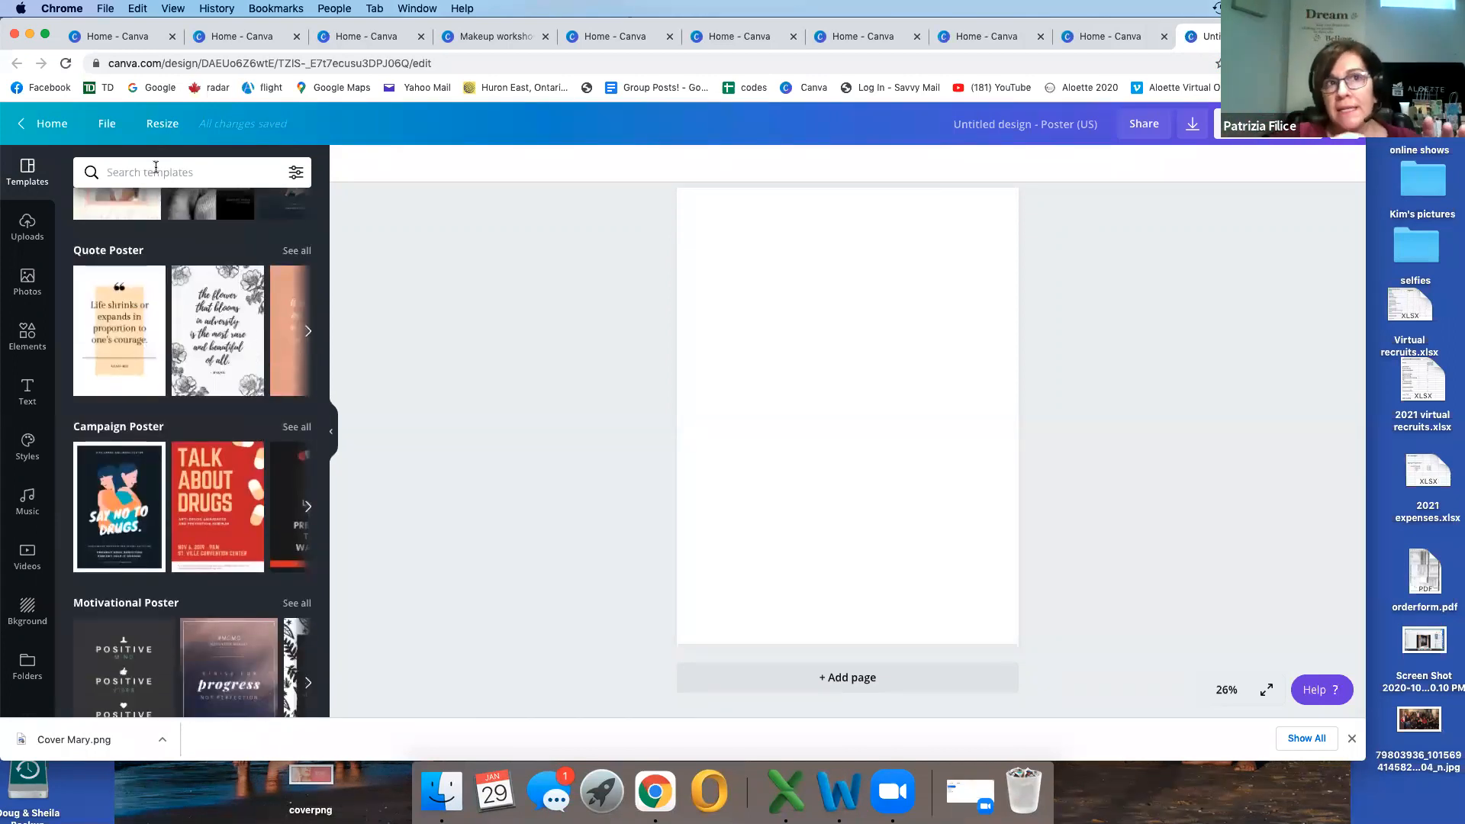
click(156, 169)
text(collage)
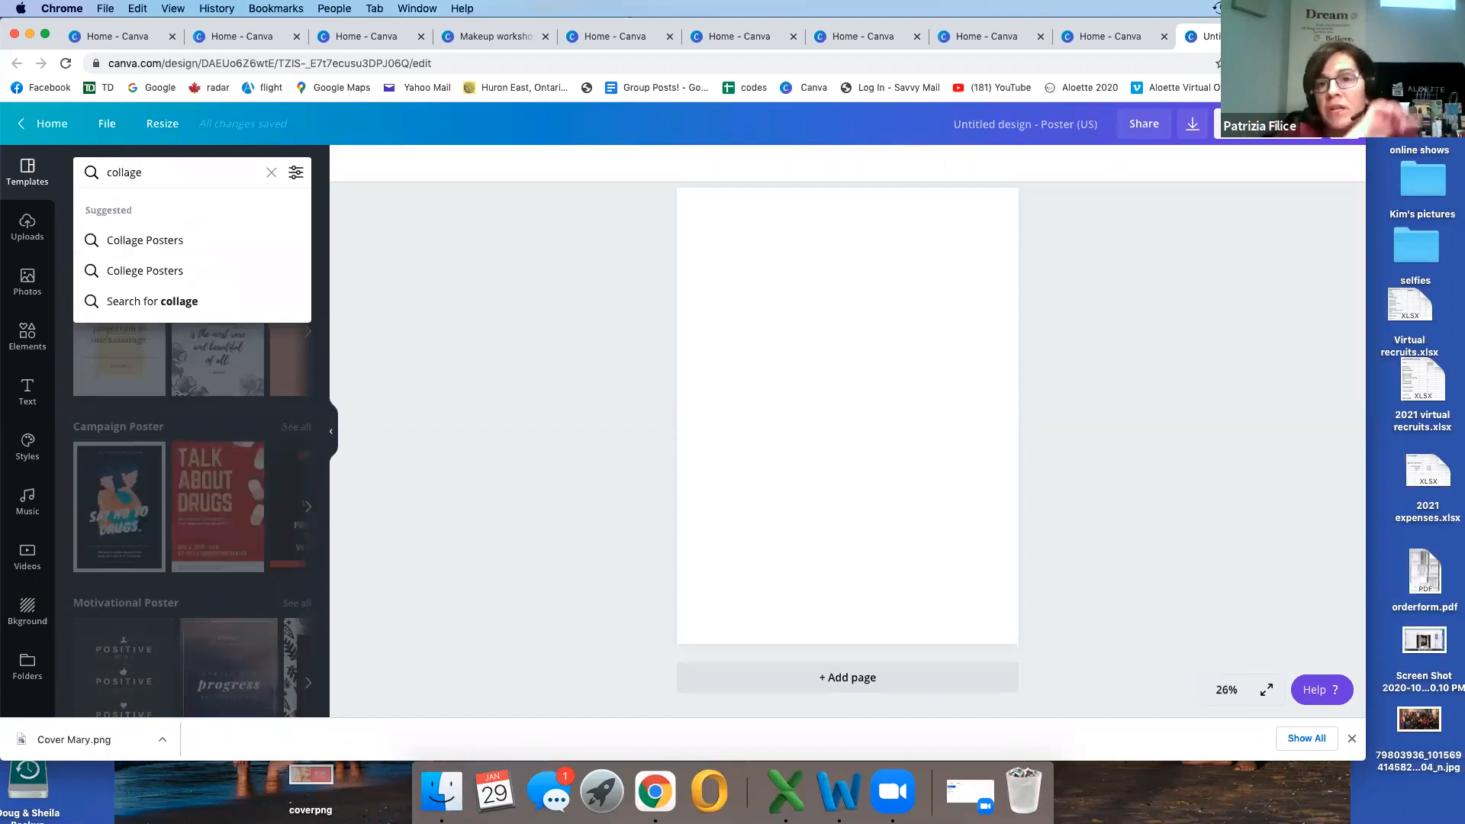
click(141, 241)
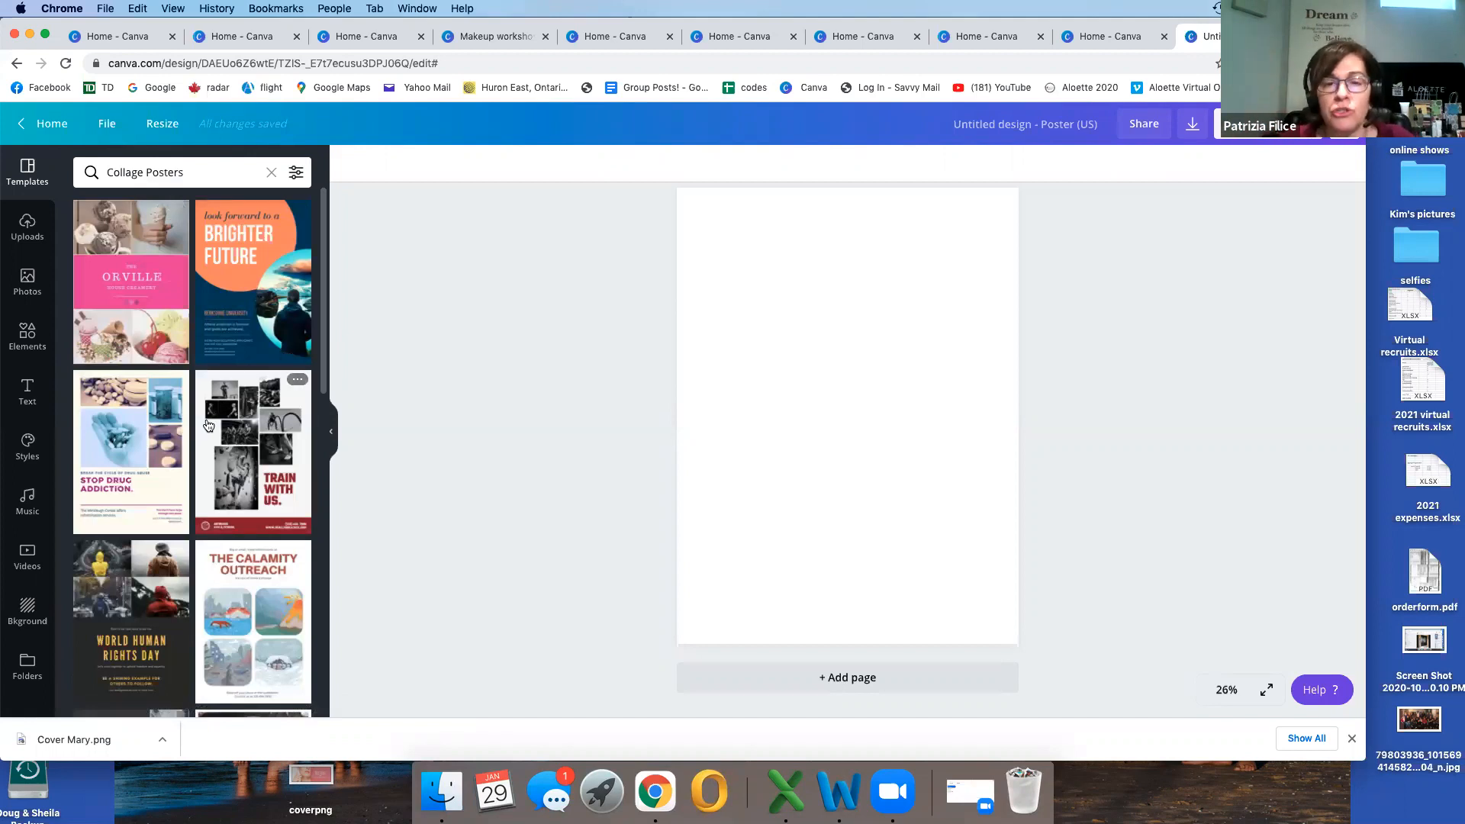
Step: Look through the Collage Posters templates for layouts that combine several photos
scroll(240, 458, down, 3)
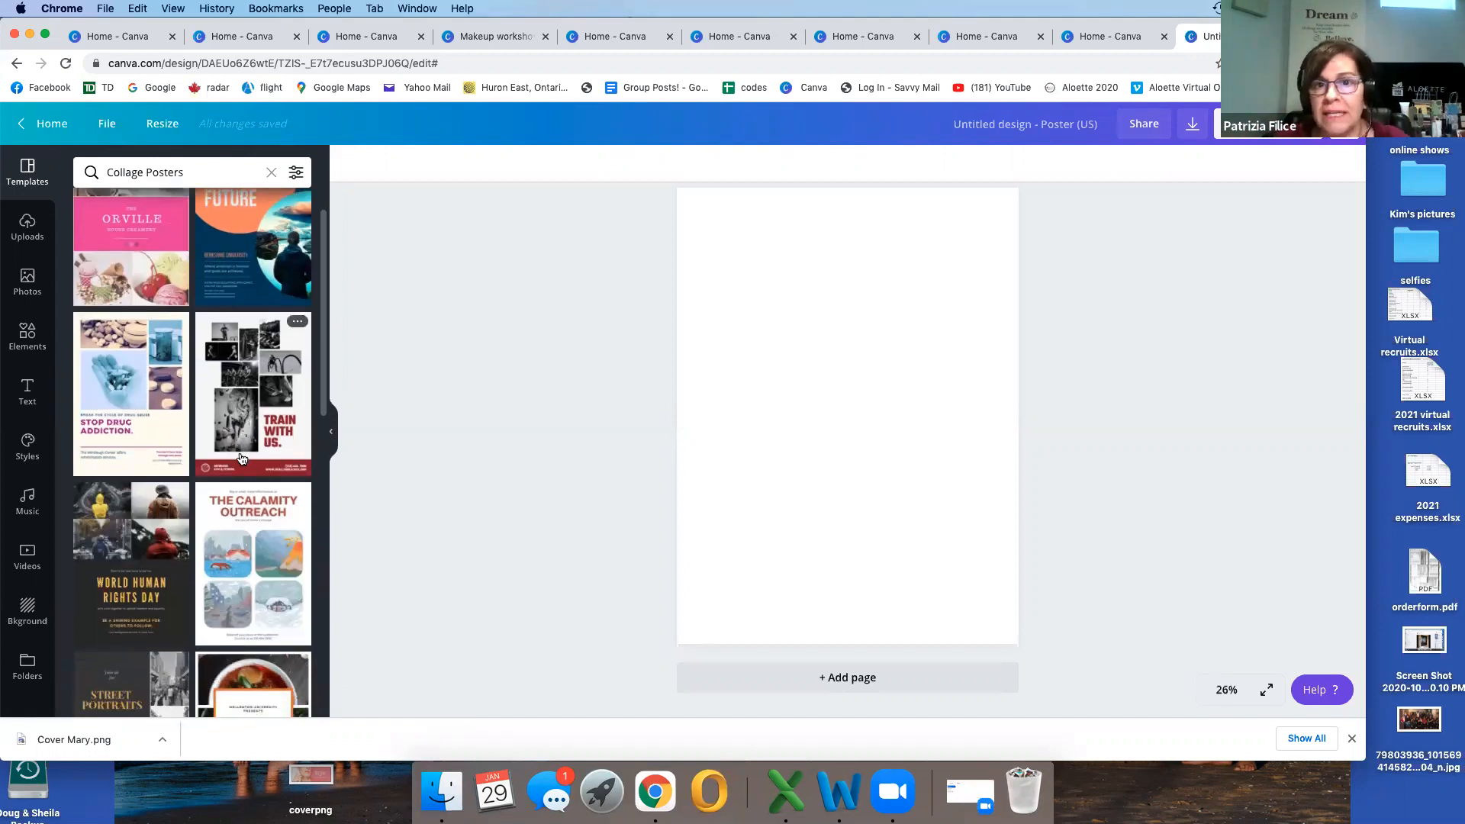
scroll(241, 458, down, 5)
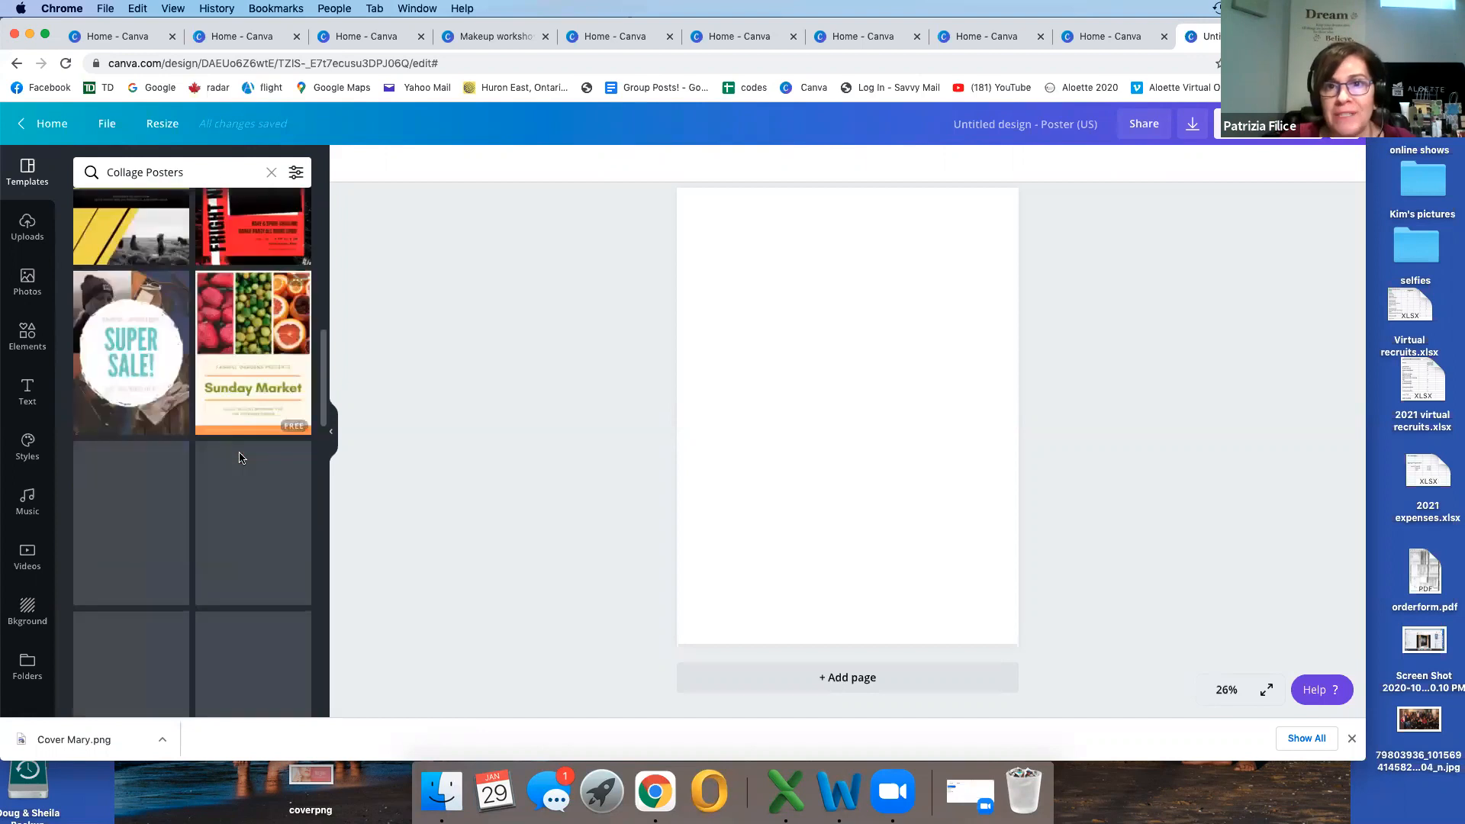
scroll(240, 457, up, 8)
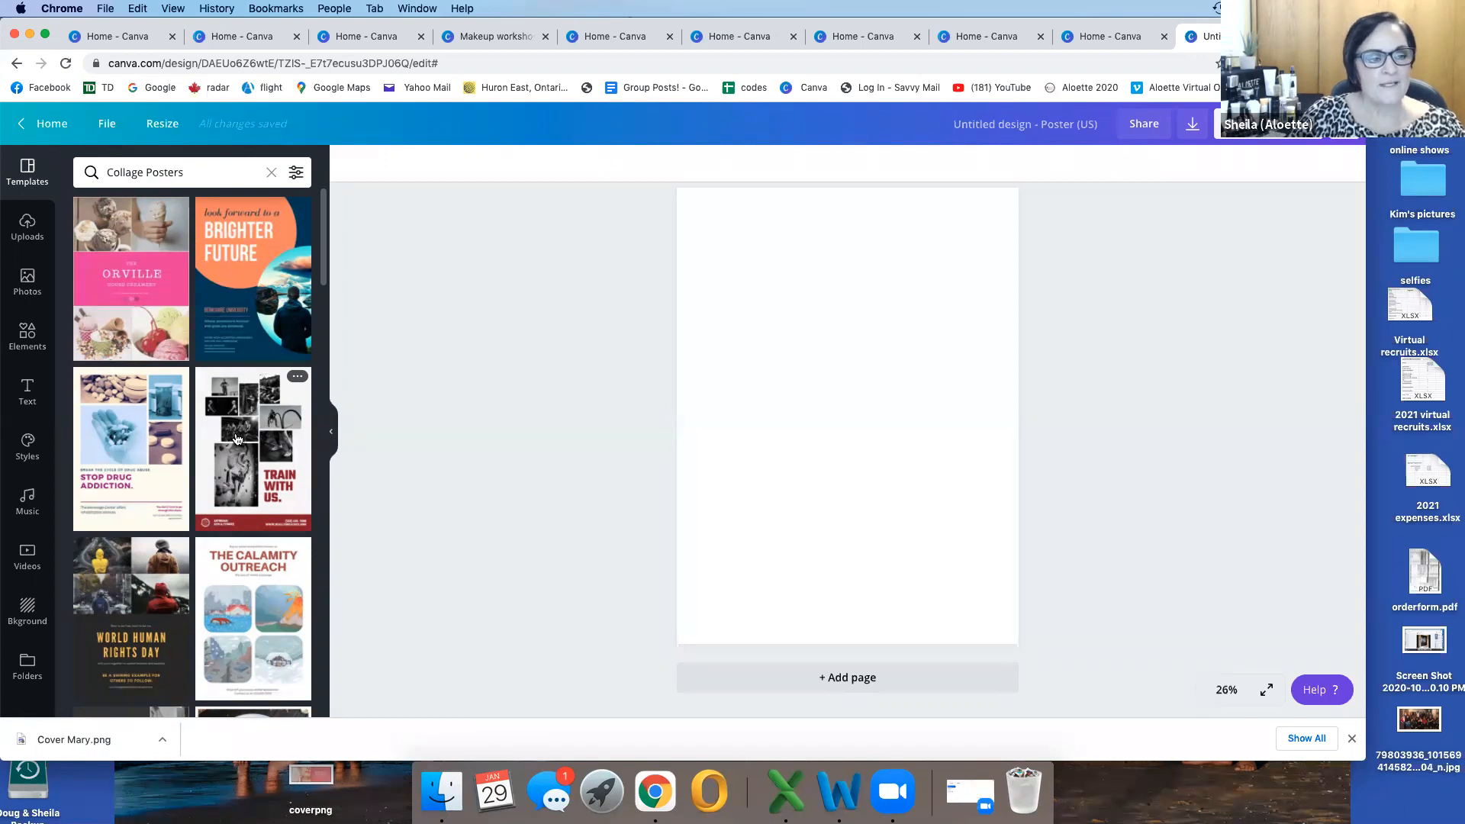
scroll(242, 442, down, 10)
scroll(243, 442, down, 5)
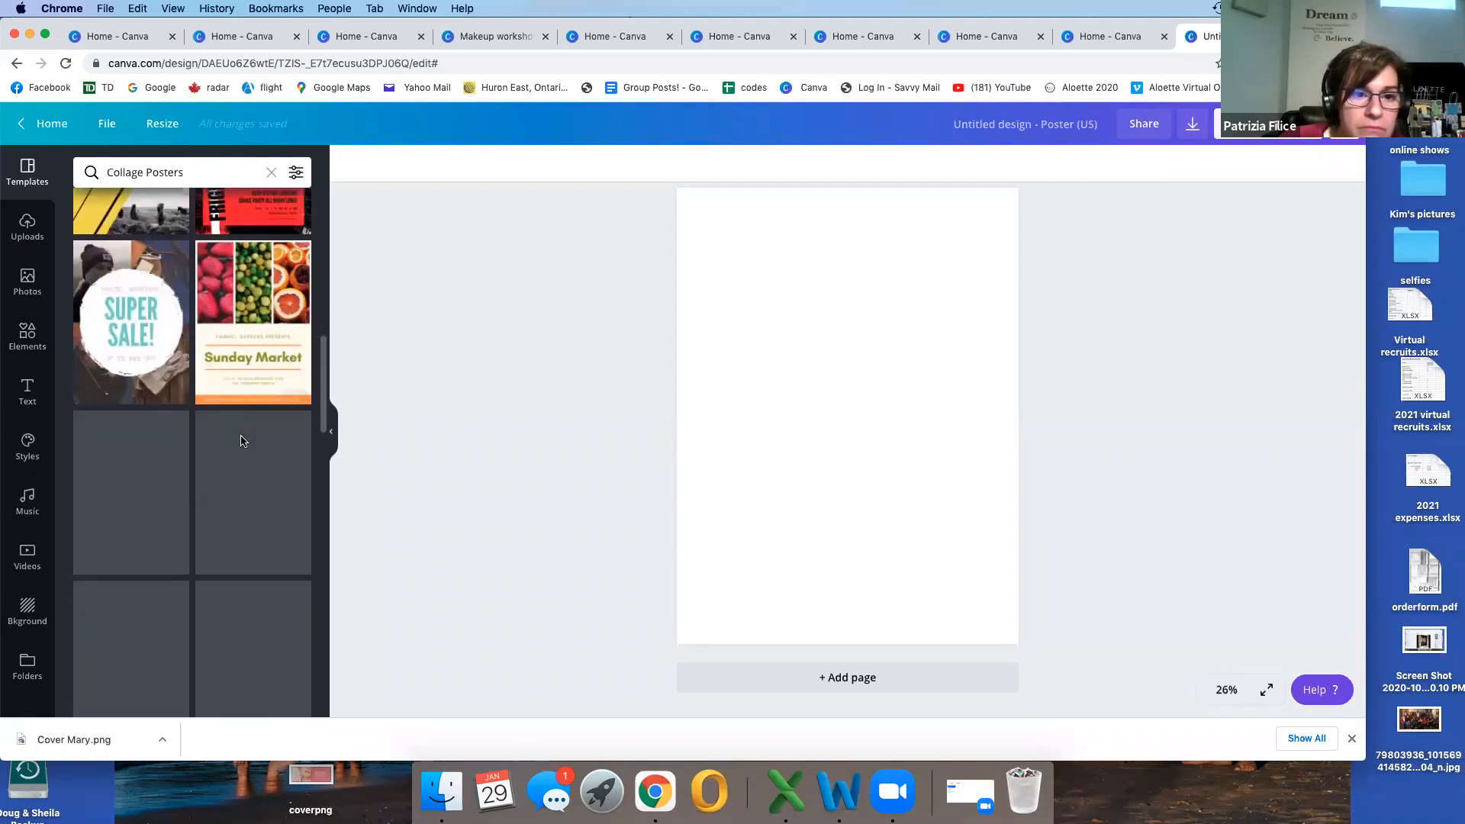
scroll(243, 442, down, 10)
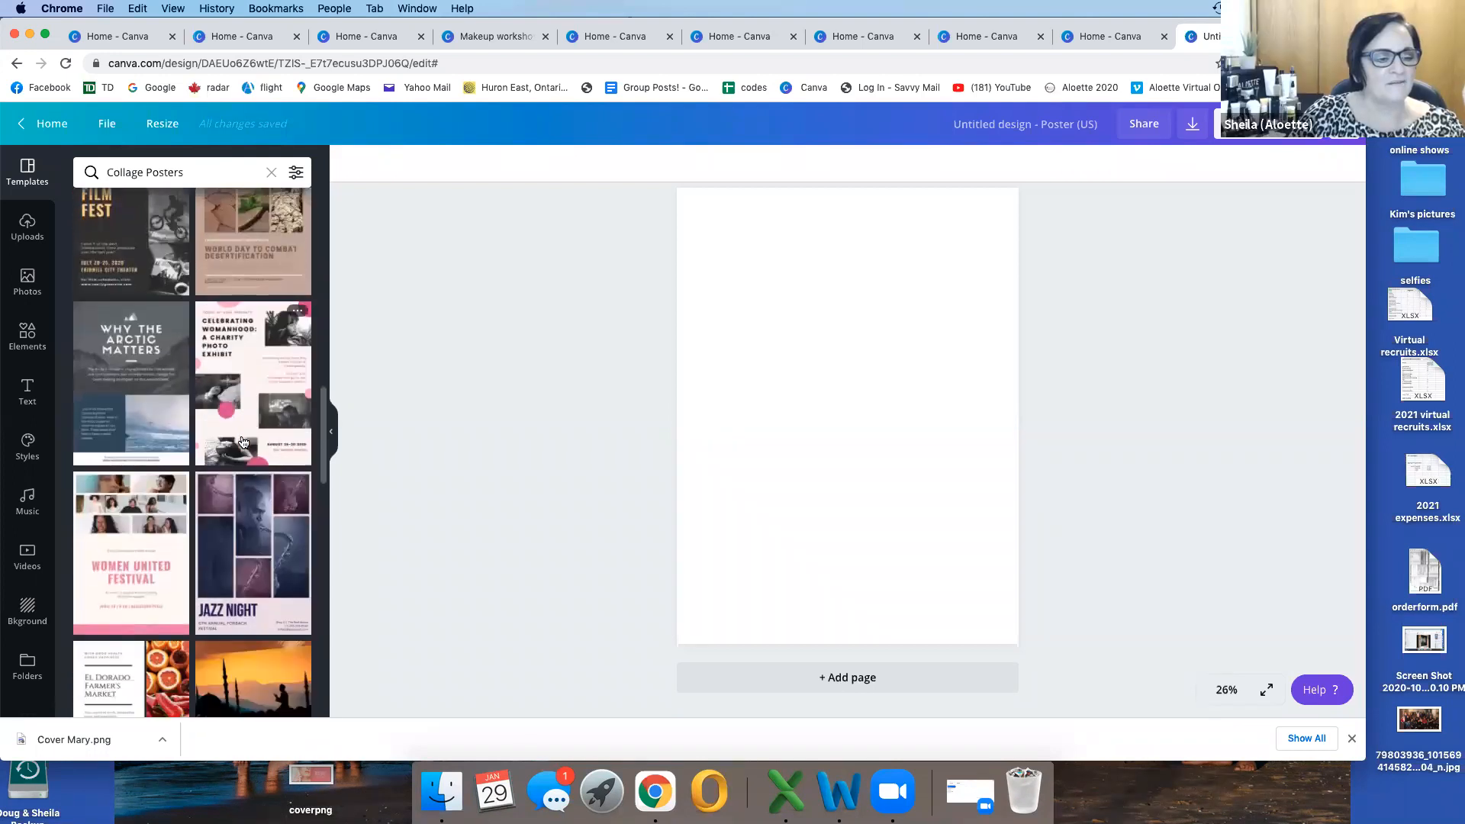
scroll(242, 442, down, 10)
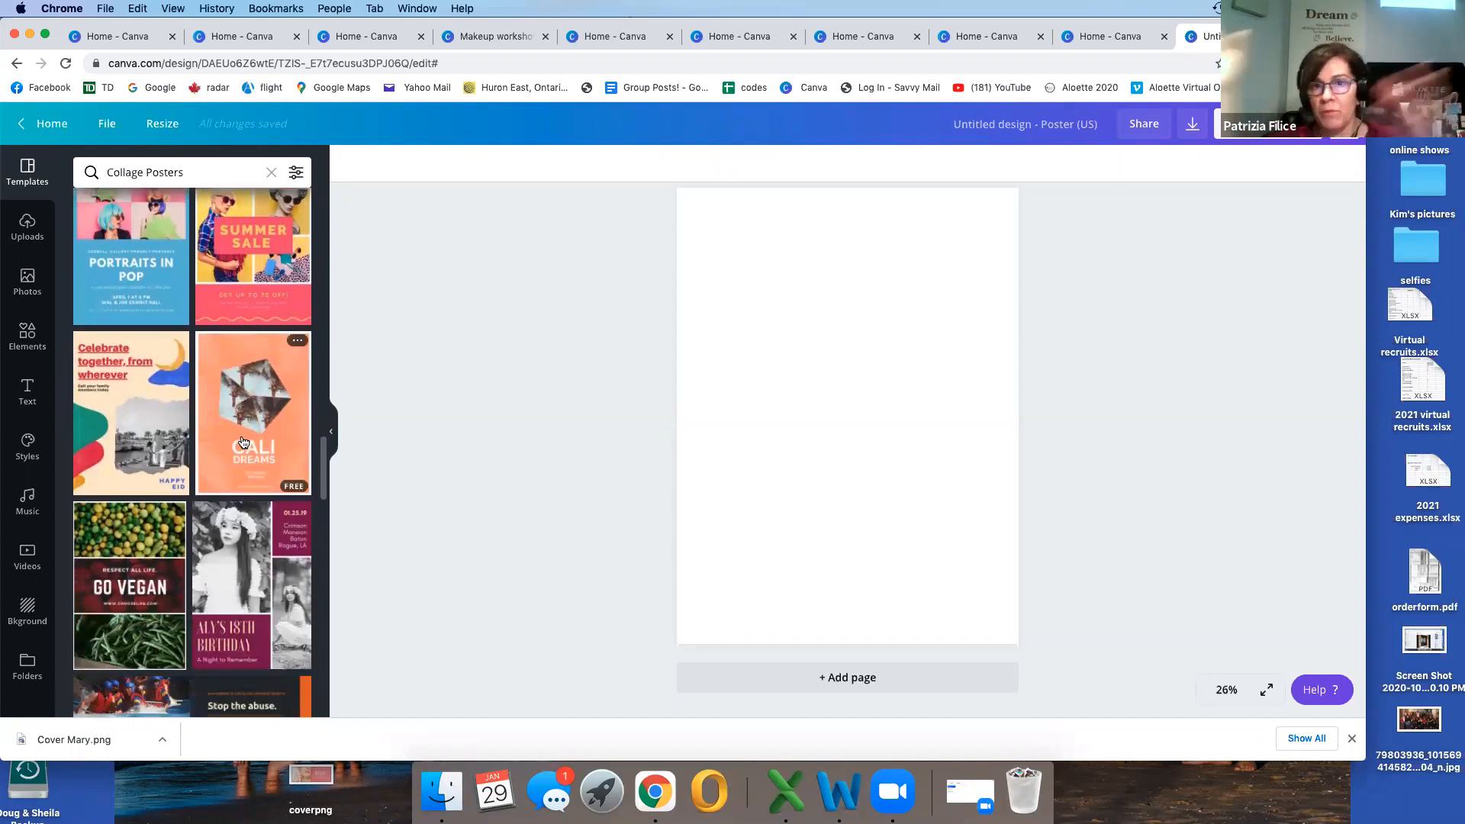
scroll(242, 442, down, 5)
scroll(243, 442, down, 4)
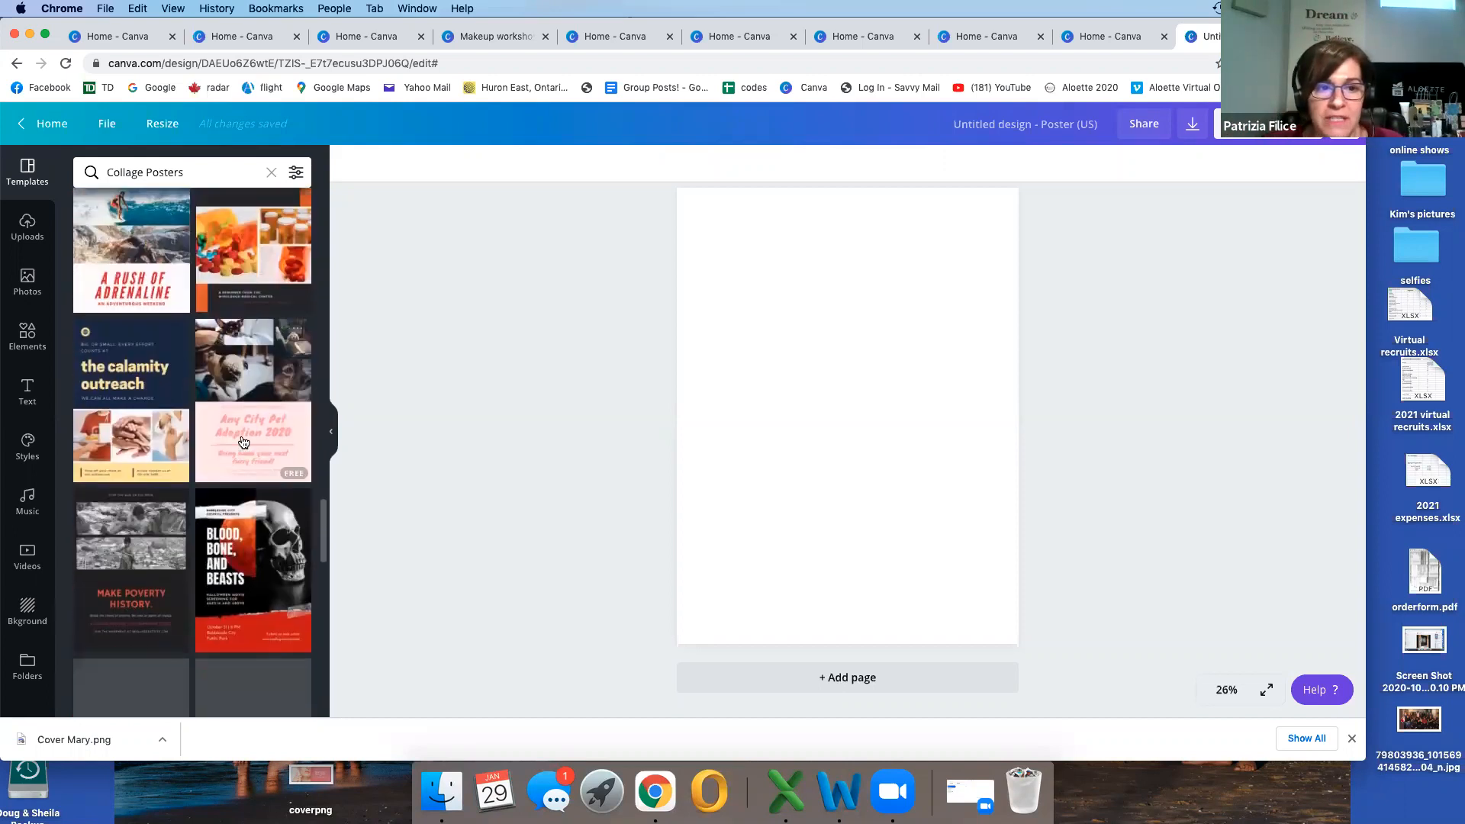
scroll(243, 442, down, 10)
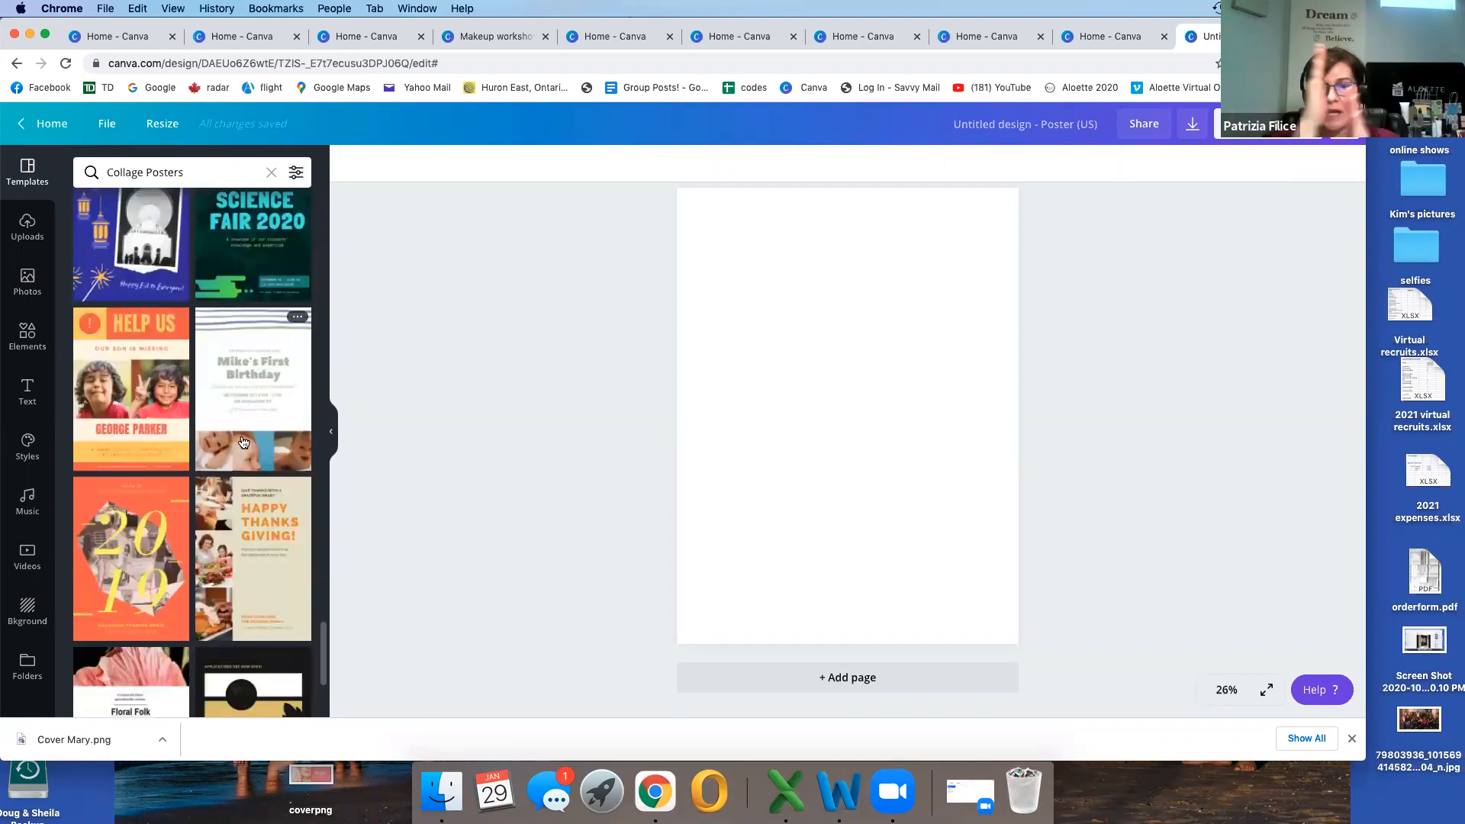
Step: Apply the "Train With Us" black-and-white photo collage template to the blank poster
scroll(242, 442, up, 10)
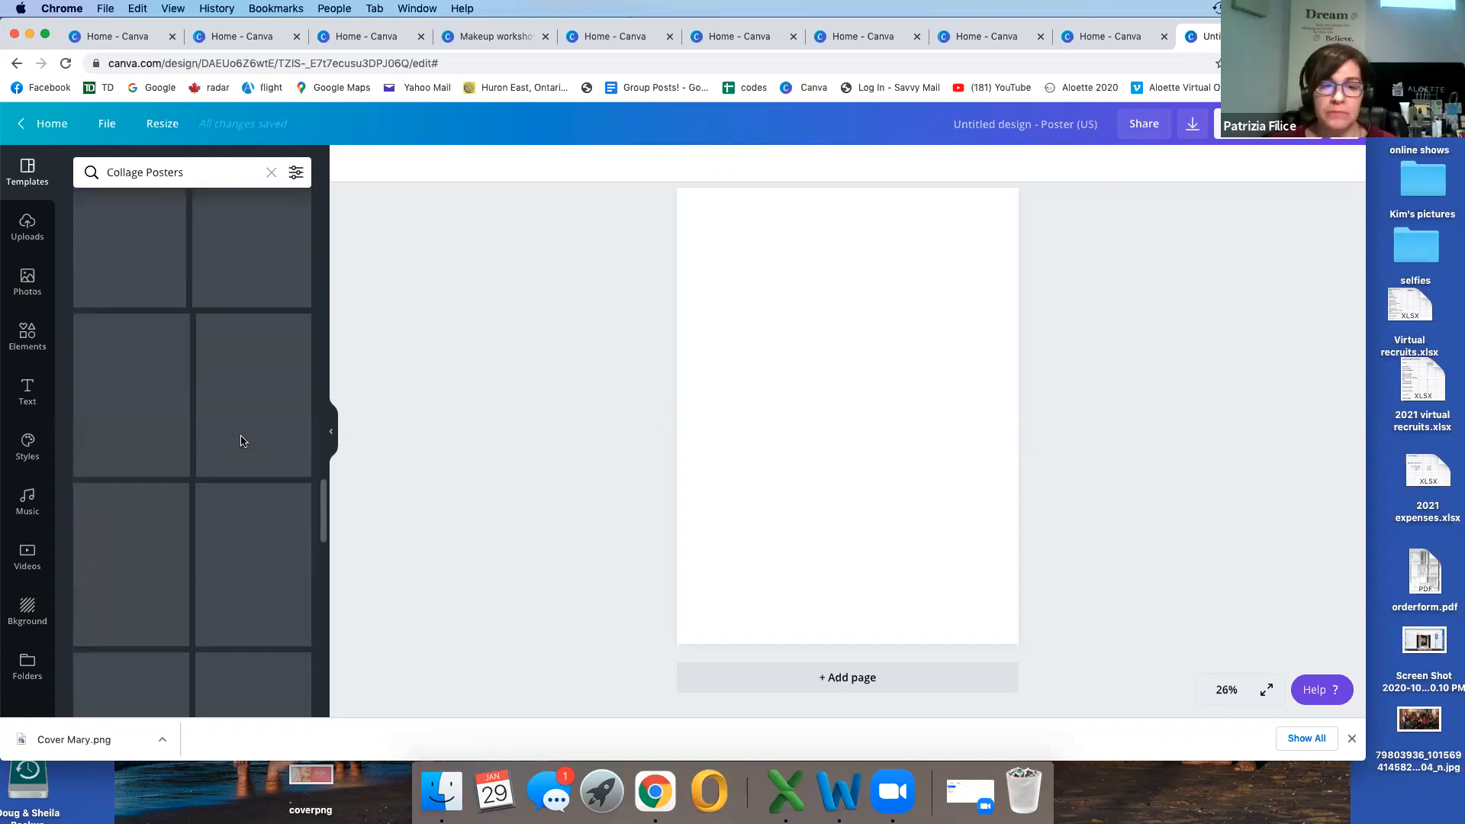
scroll(242, 442, up, 6)
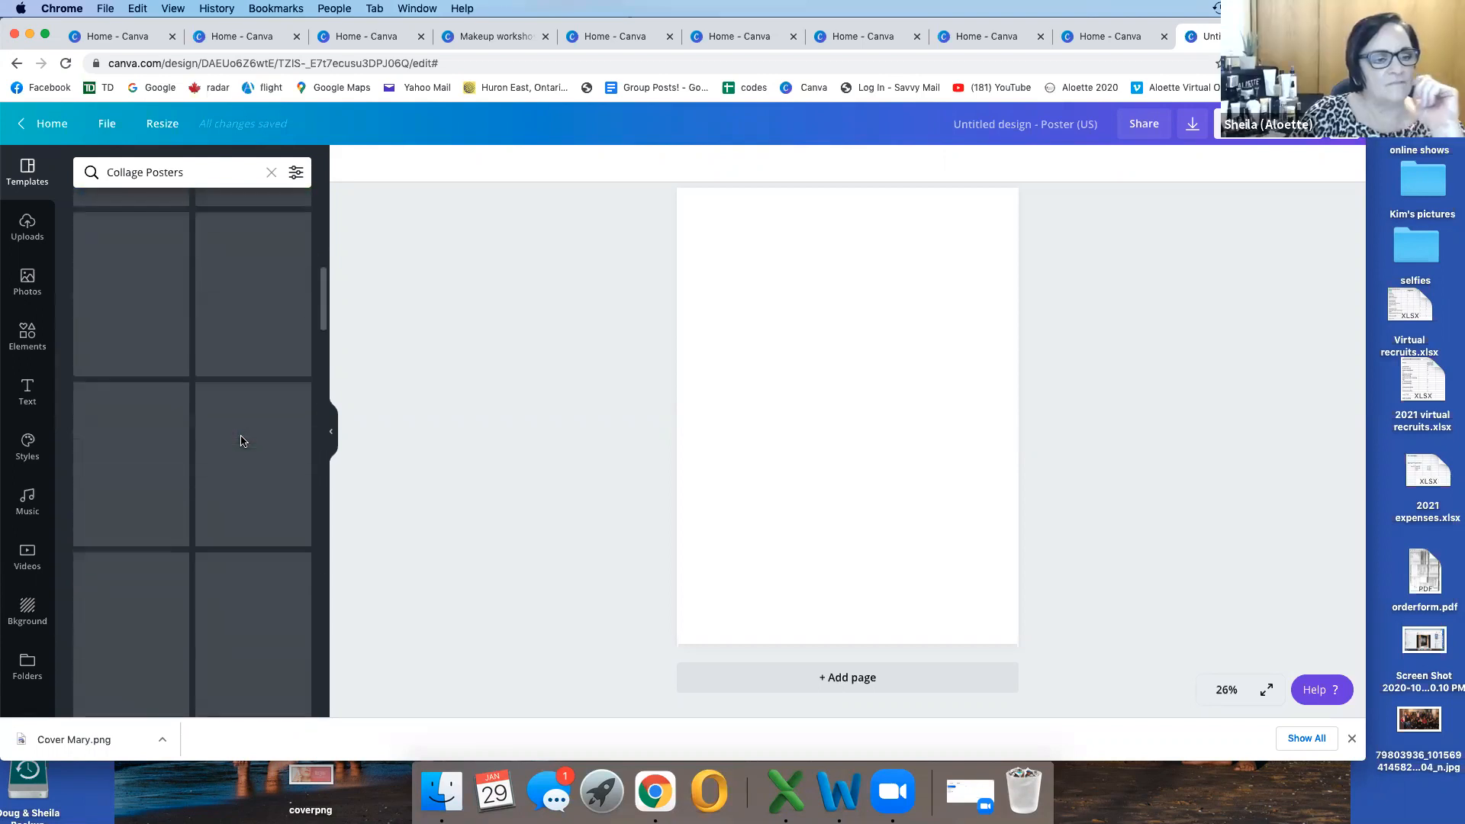
scroll(243, 442, up, 2)
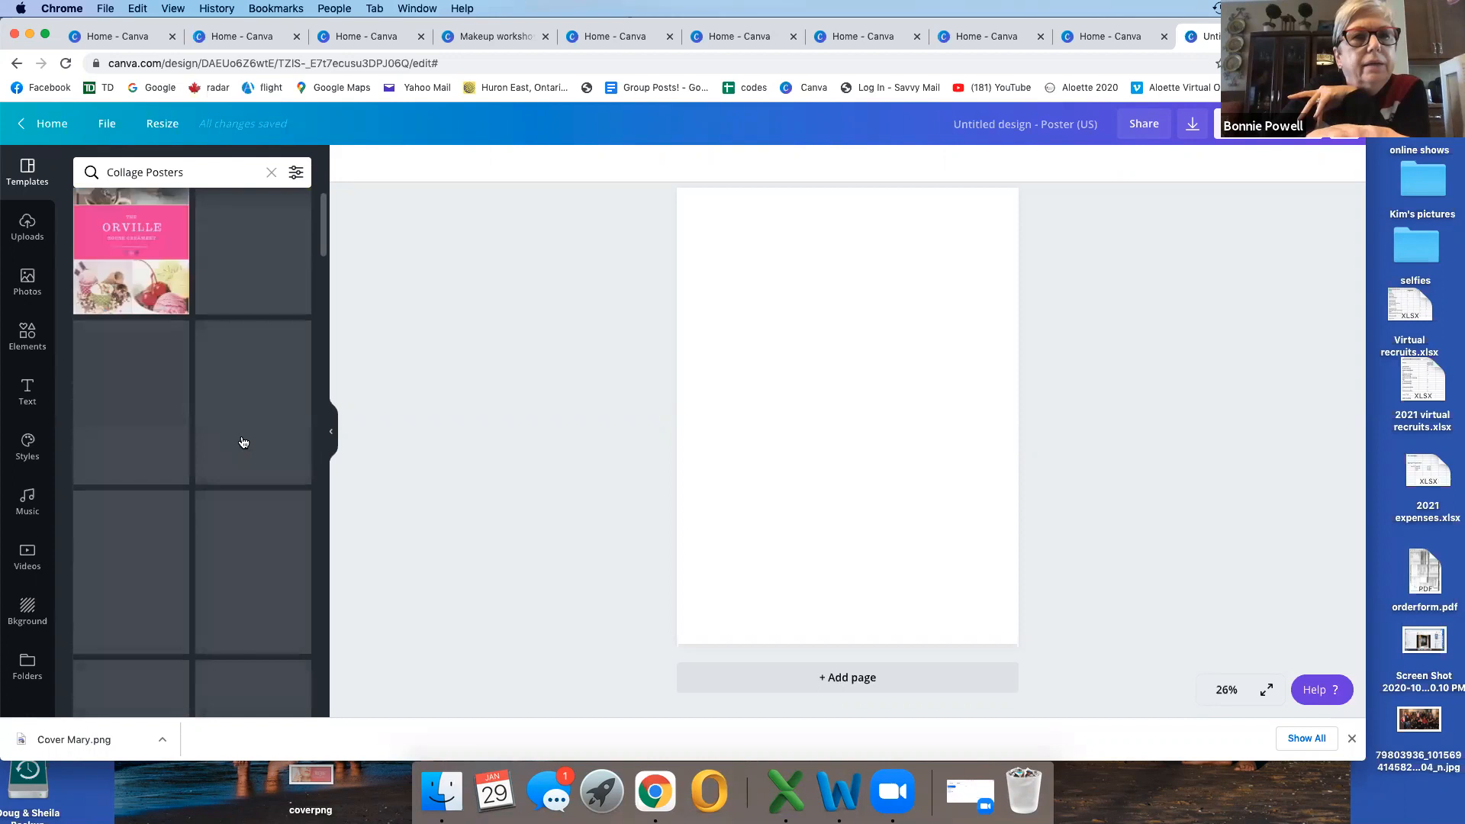
scroll(242, 442, down, 8)
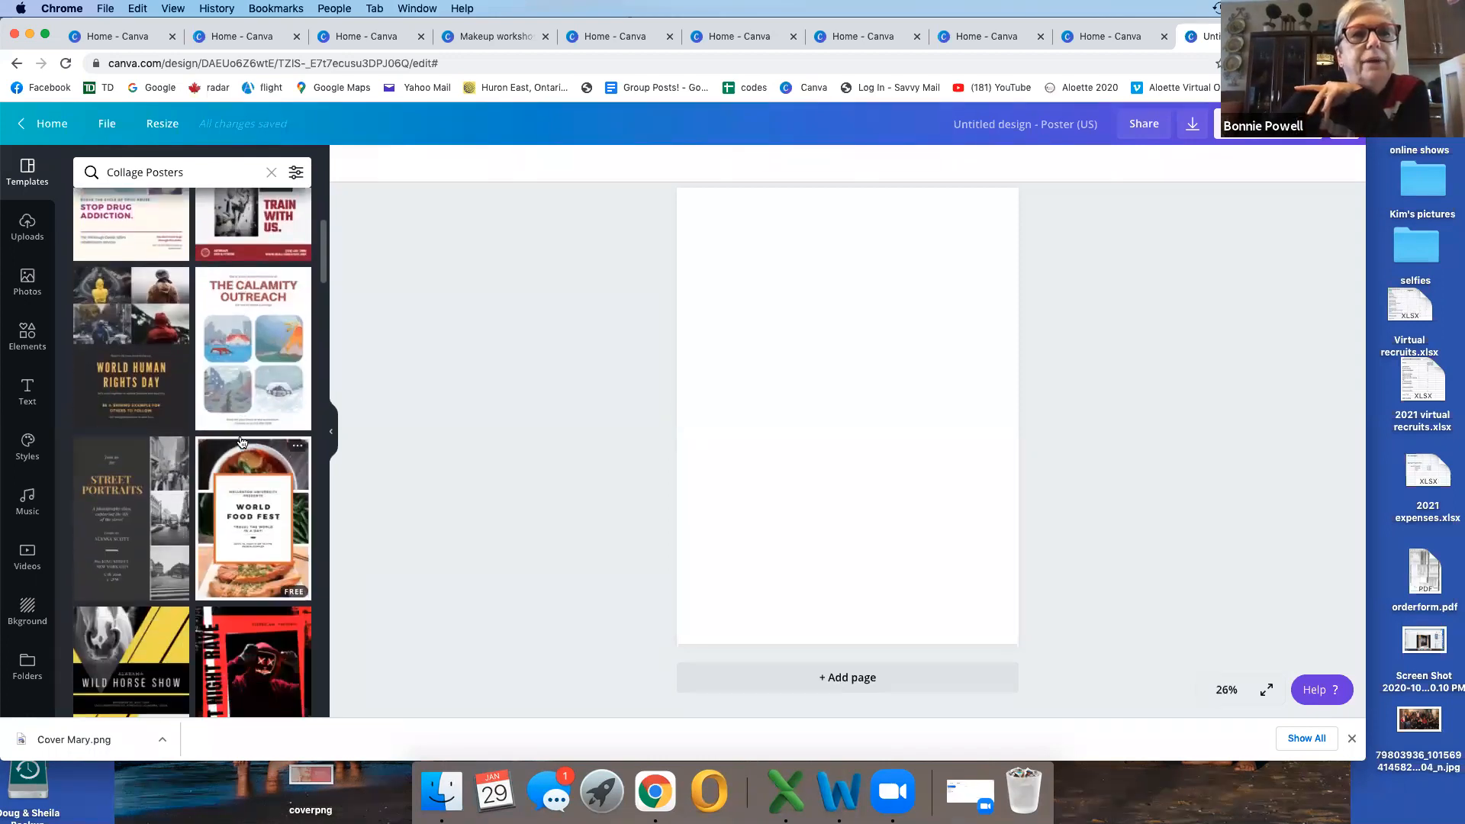
scroll(243, 442, up, 4)
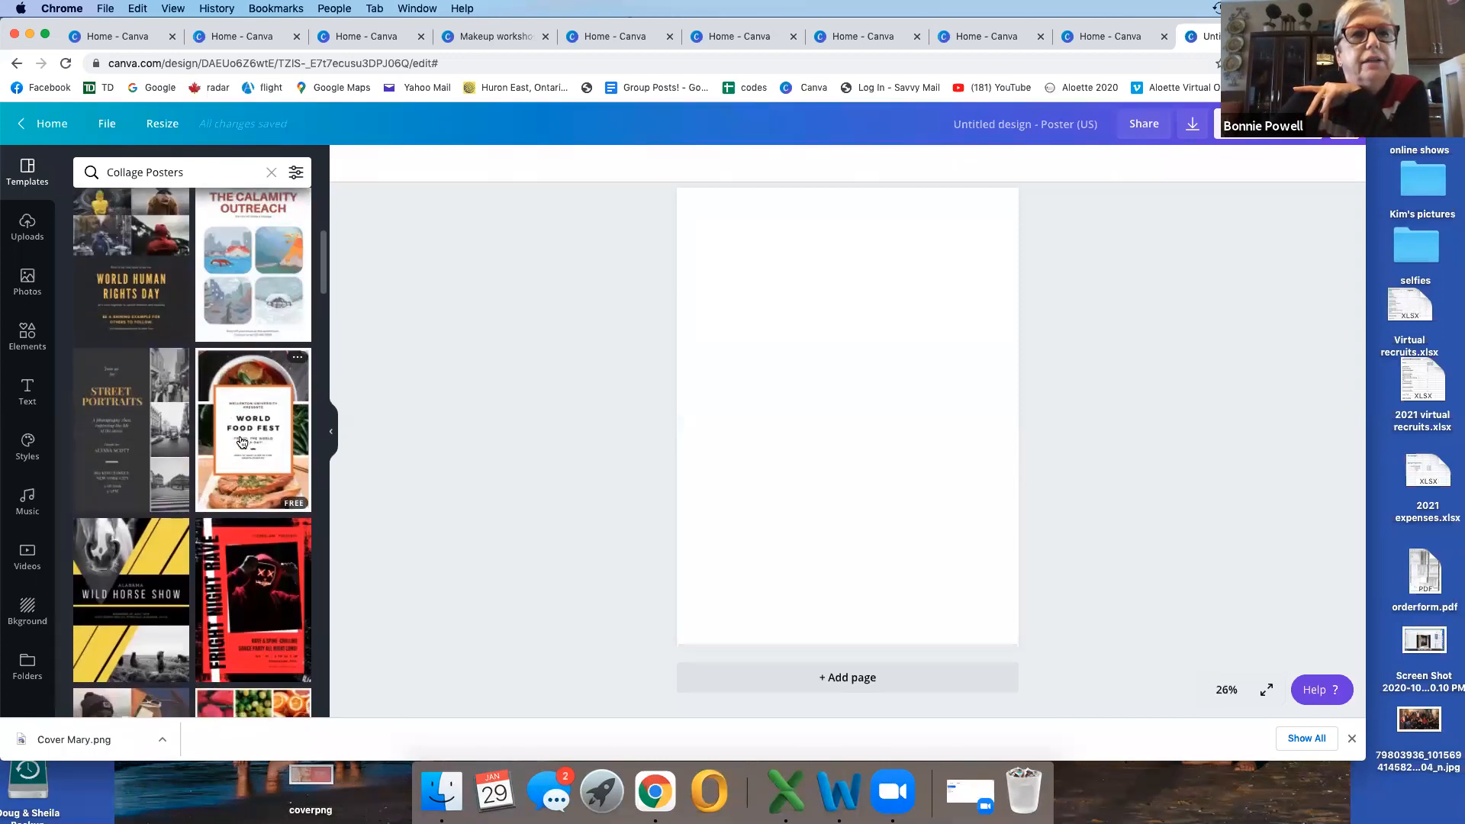
scroll(241, 442, up, 4)
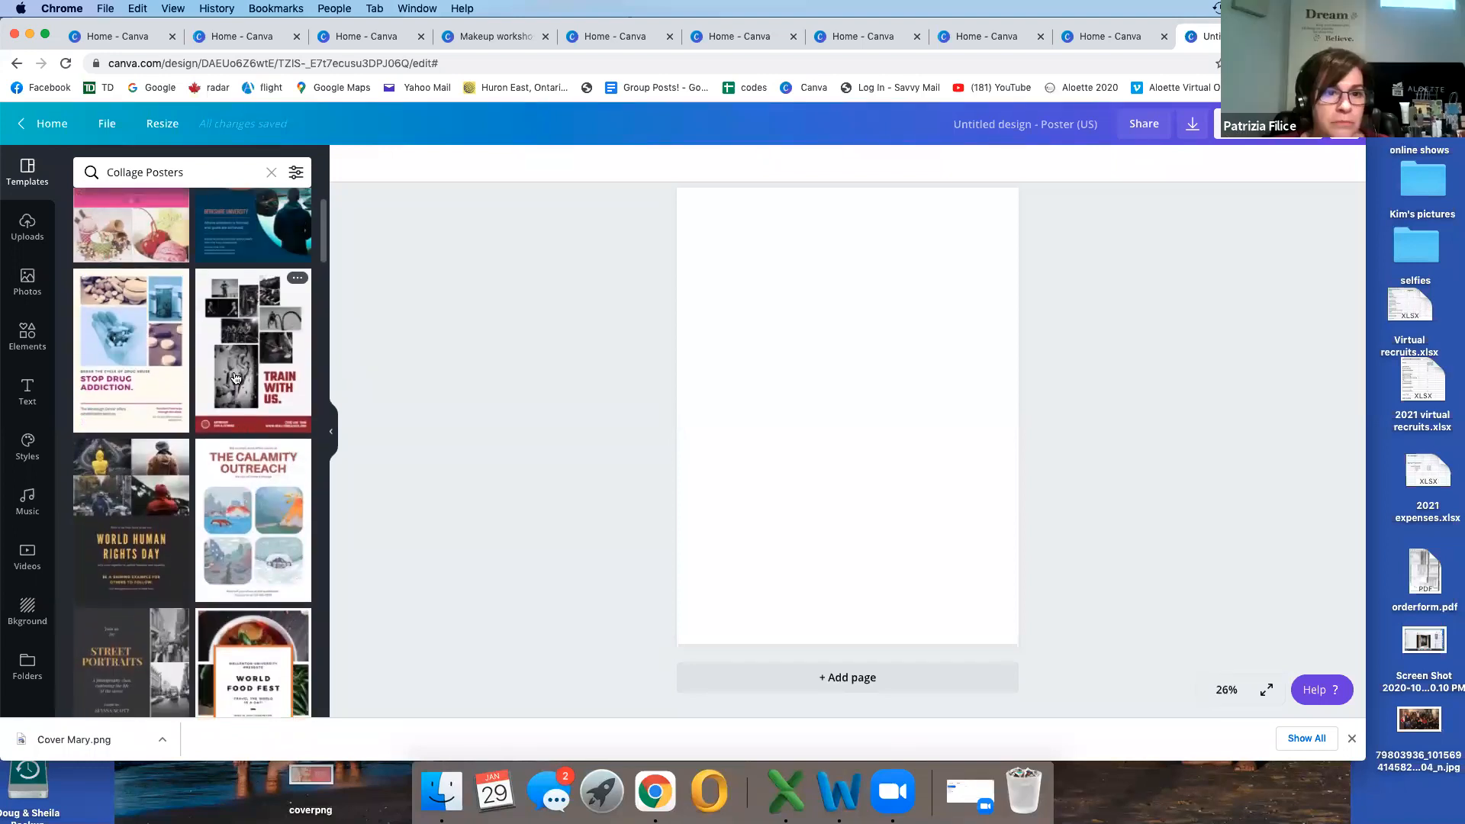
click(236, 379)
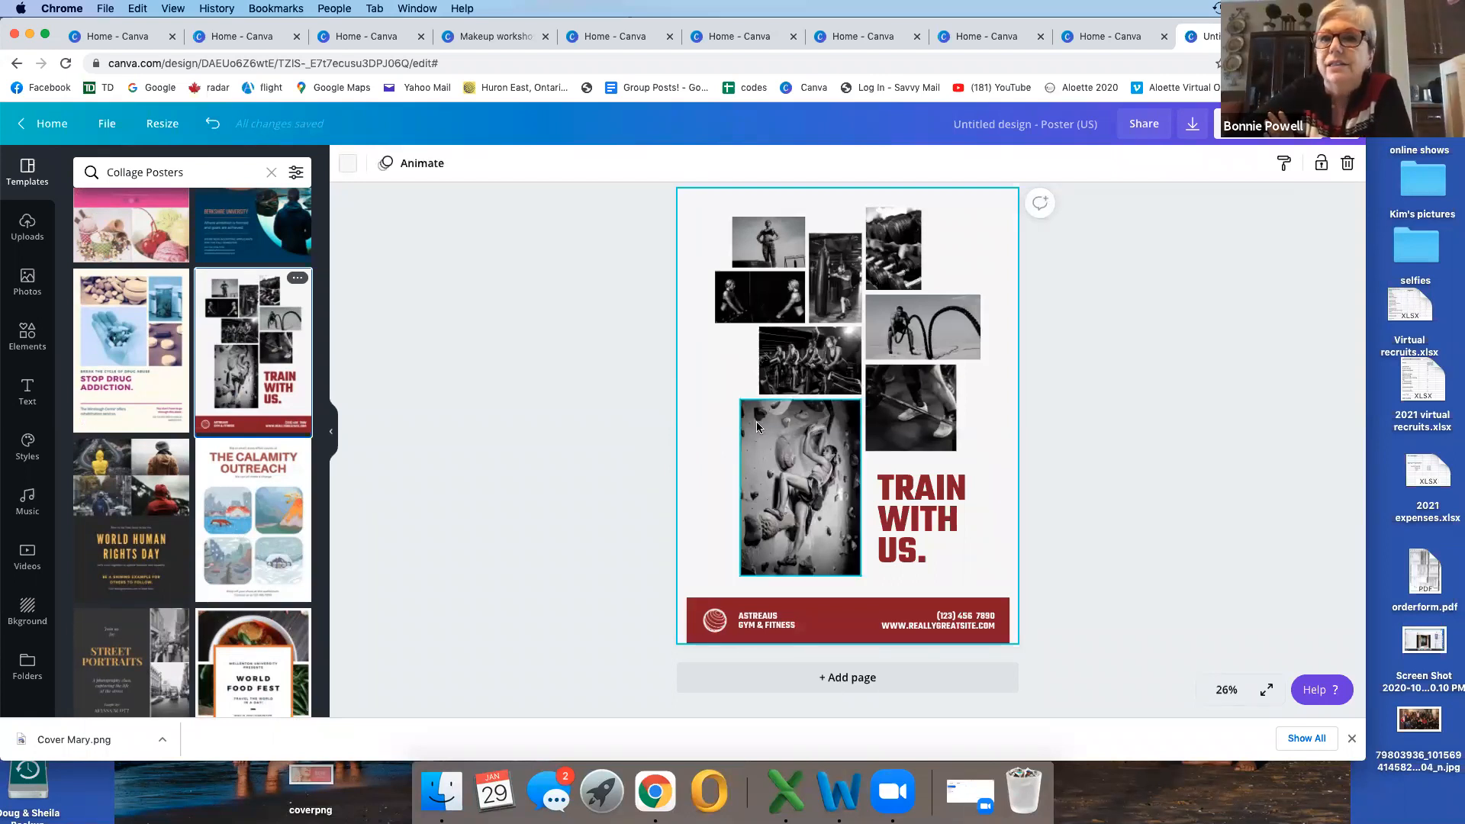
Step: Shift the template's black-and-white photos toward the poster's left edge, spacing them out into a looser collage
drag(757, 426, 710, 439)
drag(779, 353, 720, 355)
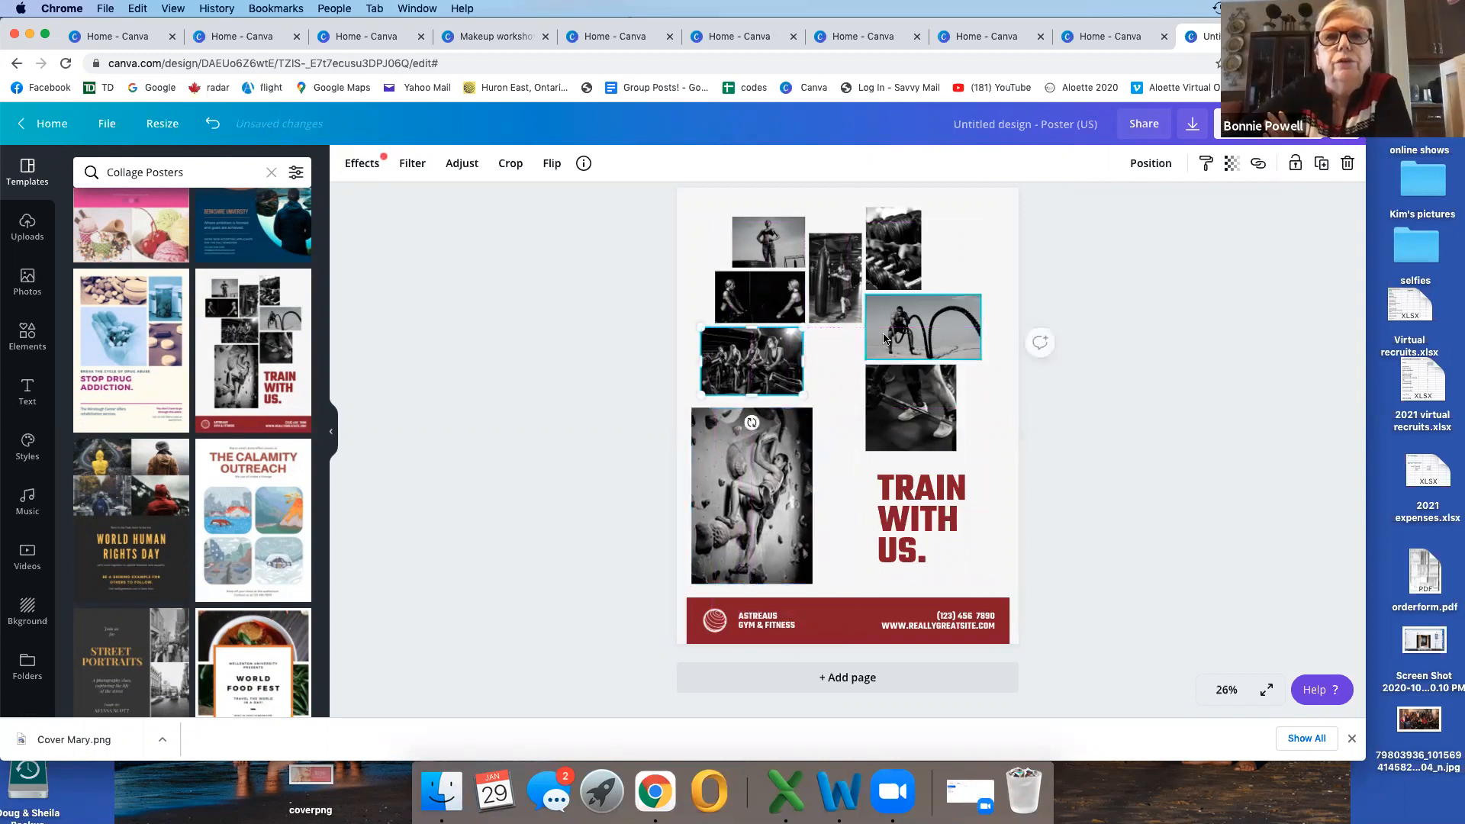
drag(770, 248, 713, 281)
drag(815, 267, 786, 237)
drag(878, 240, 856, 237)
drag(894, 324, 853, 398)
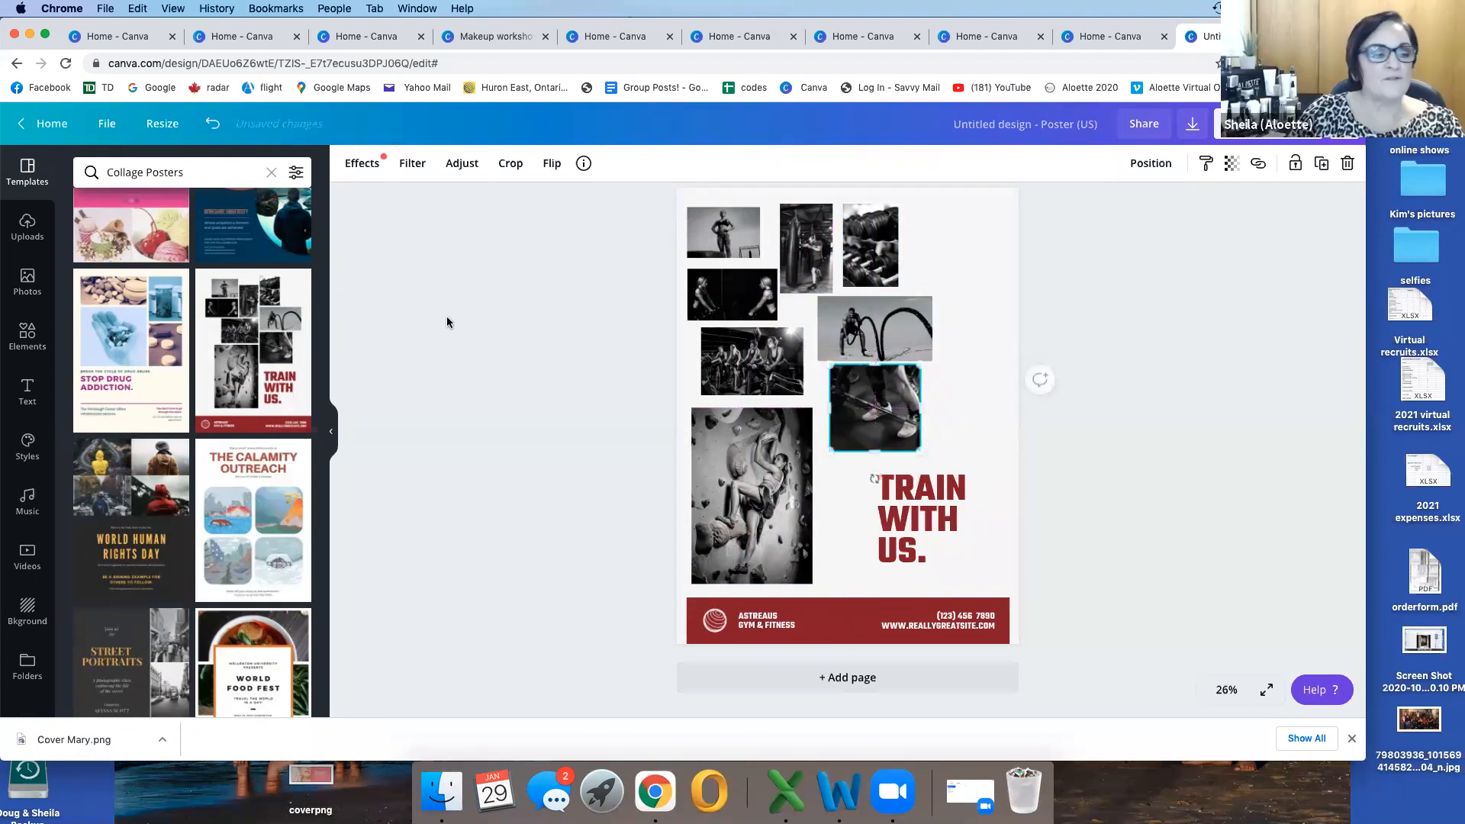
Step: Add the uploaded skincare bottles photo to the poster and shrink it to cover the dumbbell photo in the top row
click(27, 226)
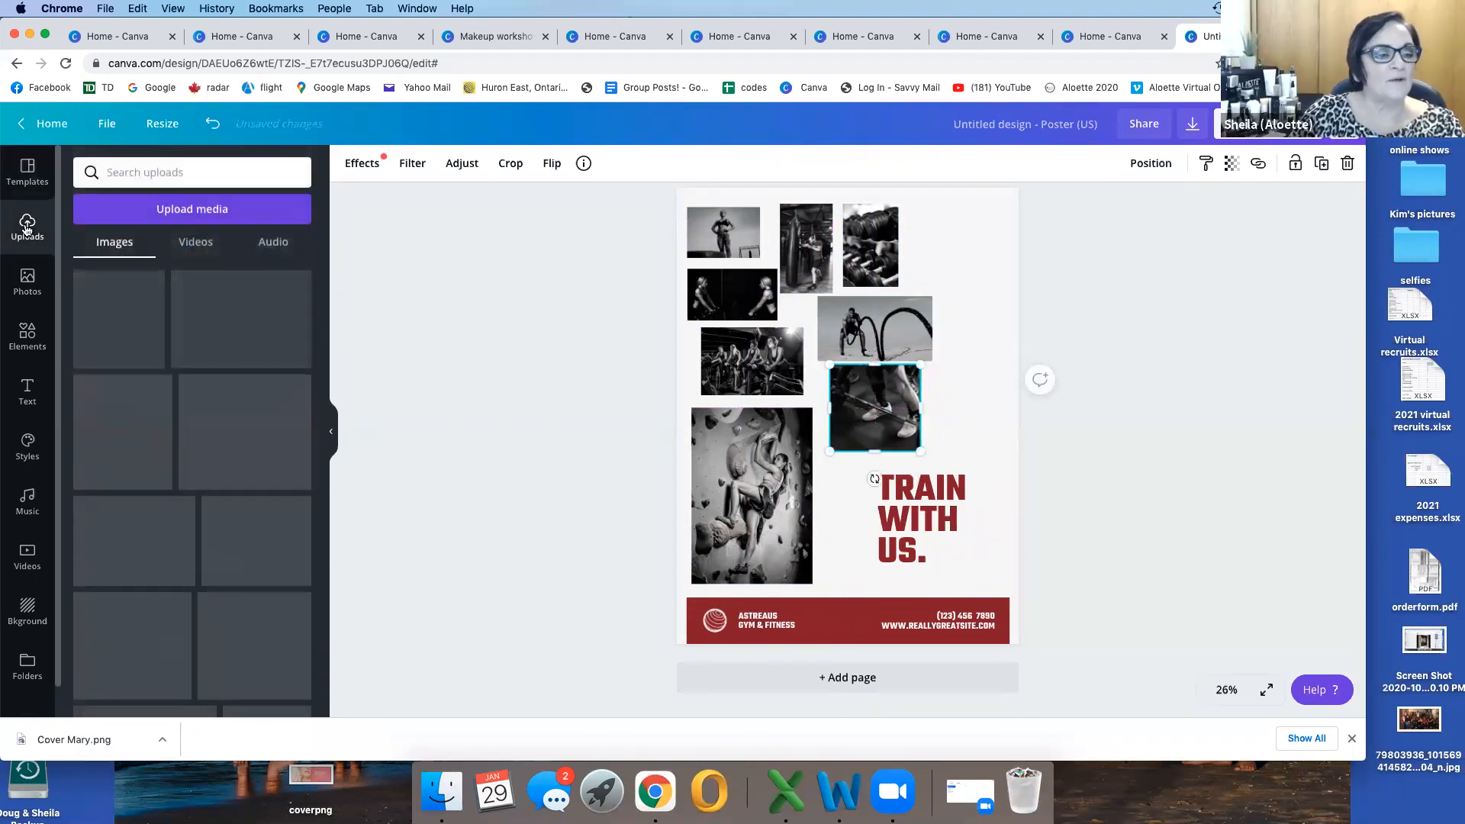
drag(136, 304, 908, 240)
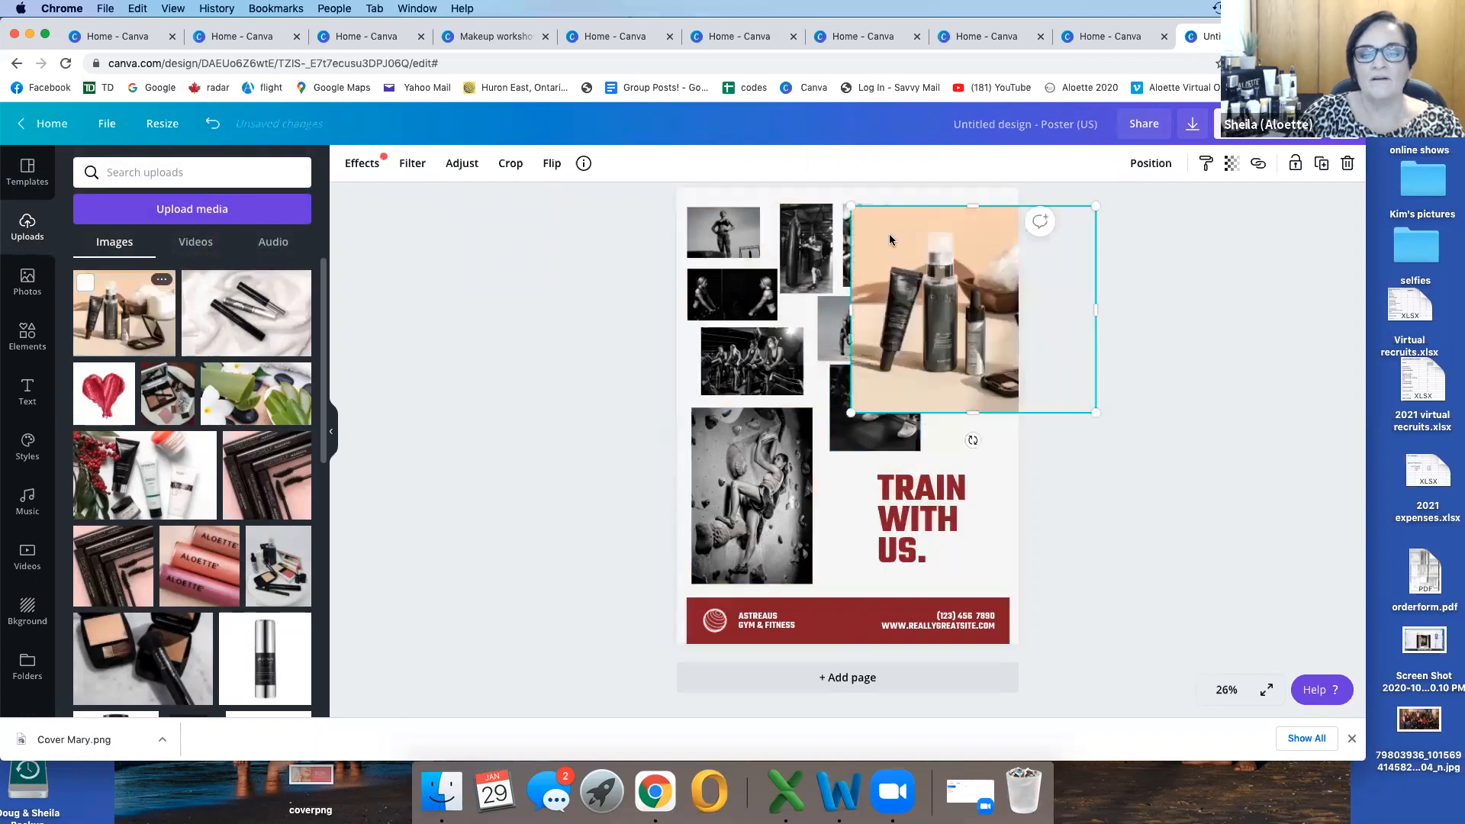
drag(869, 393, 877, 308)
drag(1002, 345, 937, 288)
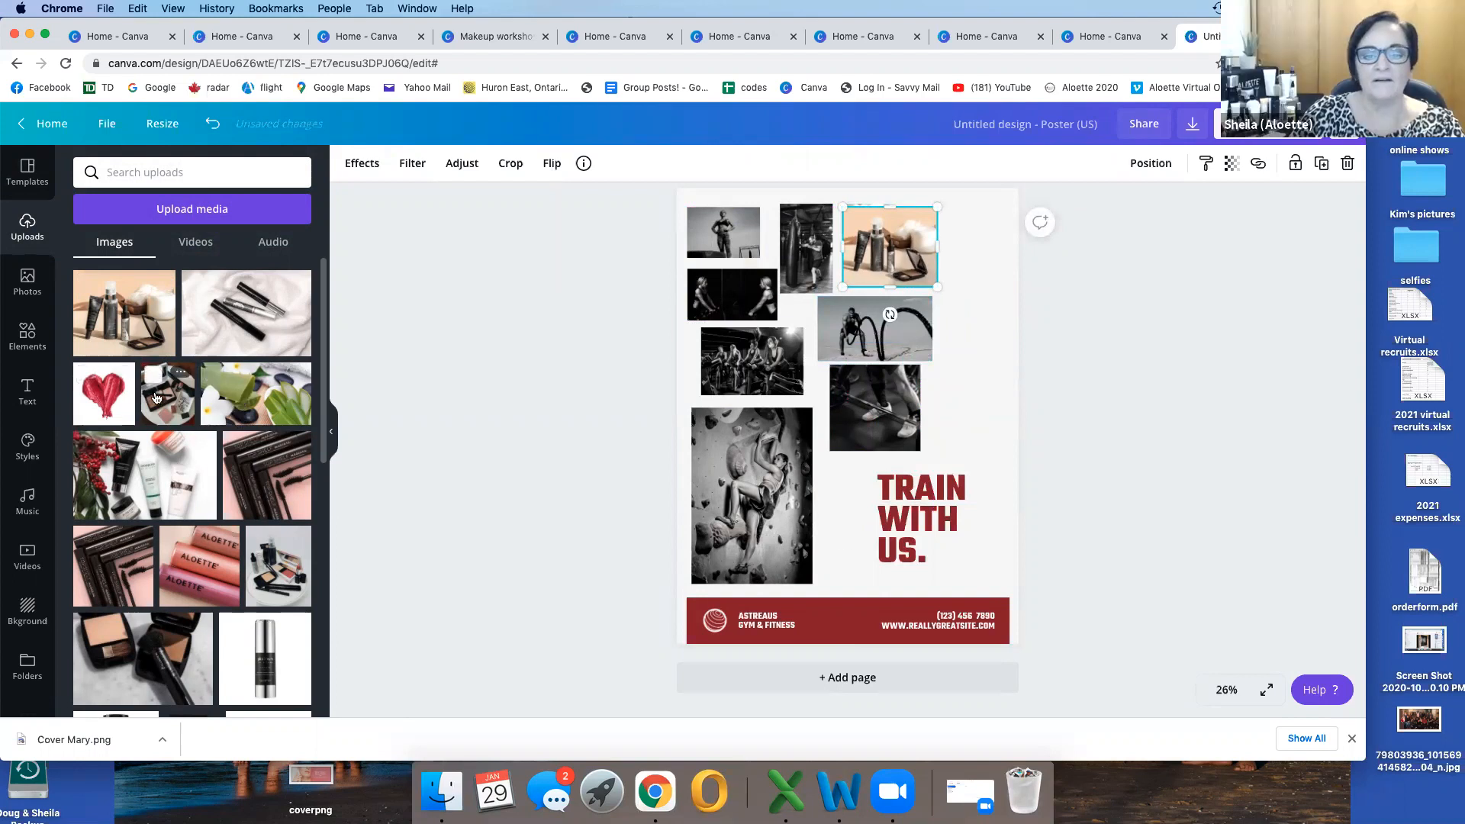
Step: Add the uploaded makeup palette photo to the poster, shrink it and place it beside the climbing photo, under the shoe photo
click(157, 398)
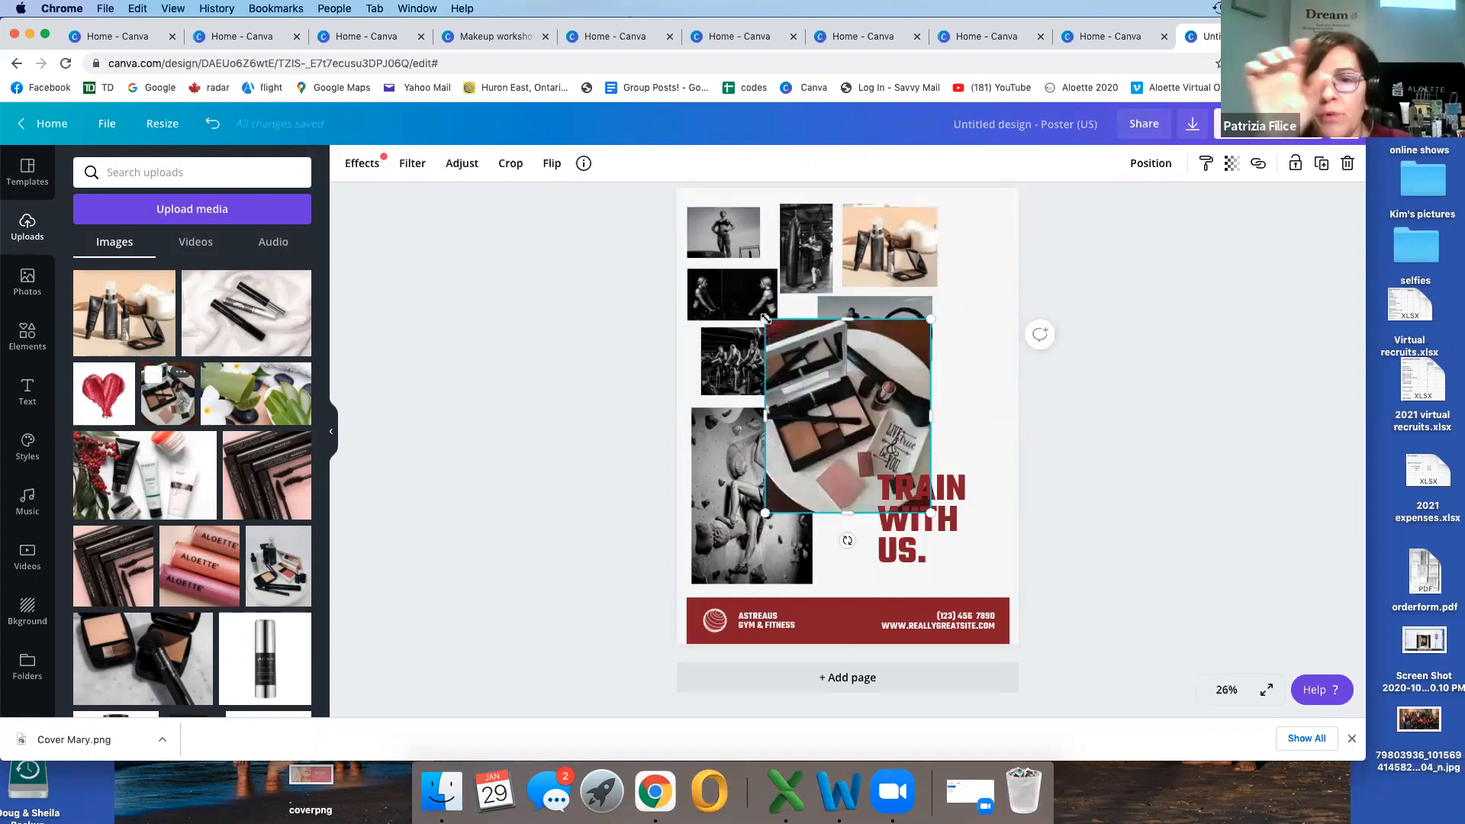
drag(766, 318, 837, 402)
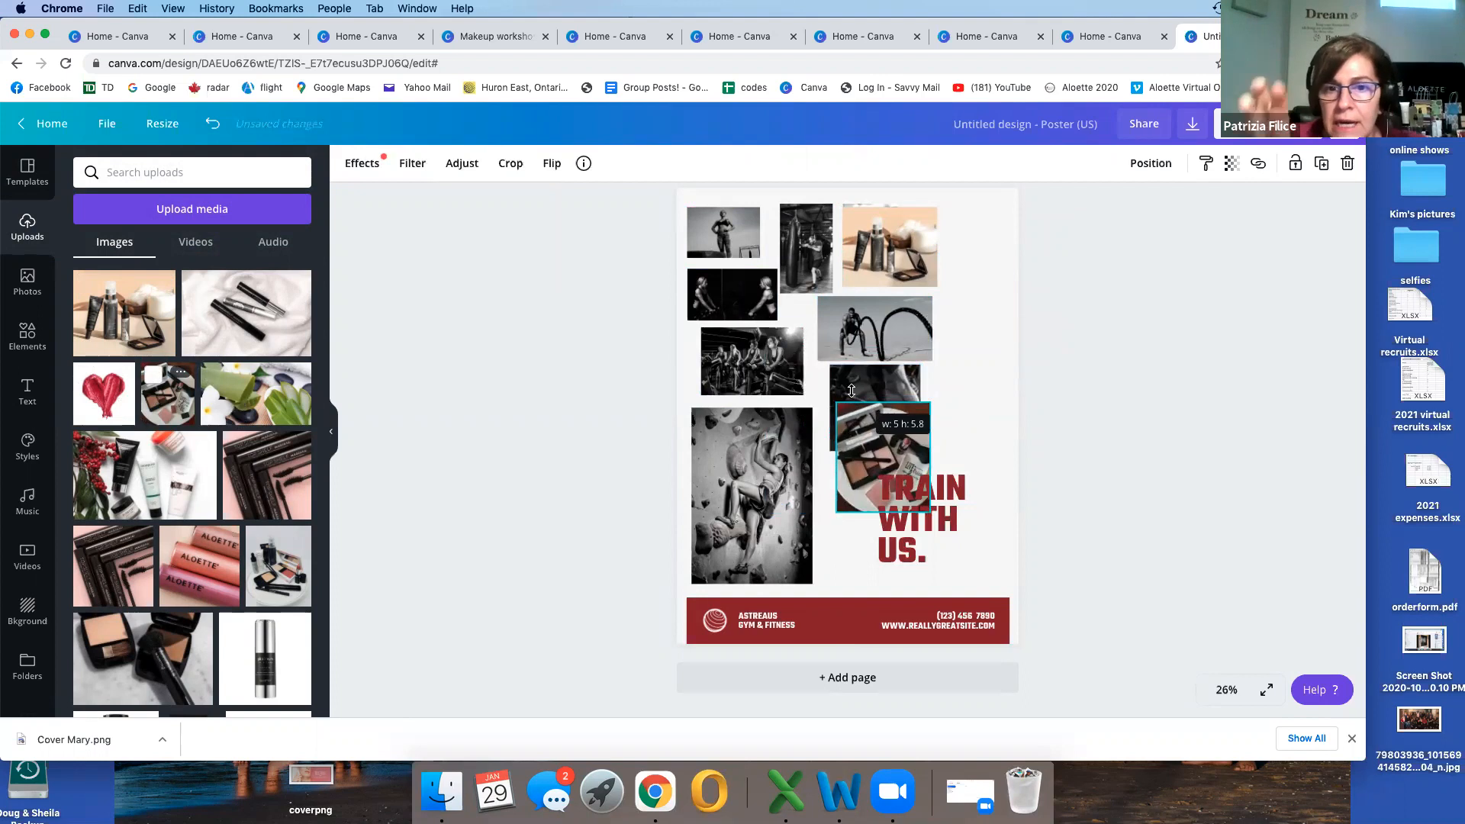
click(902, 470)
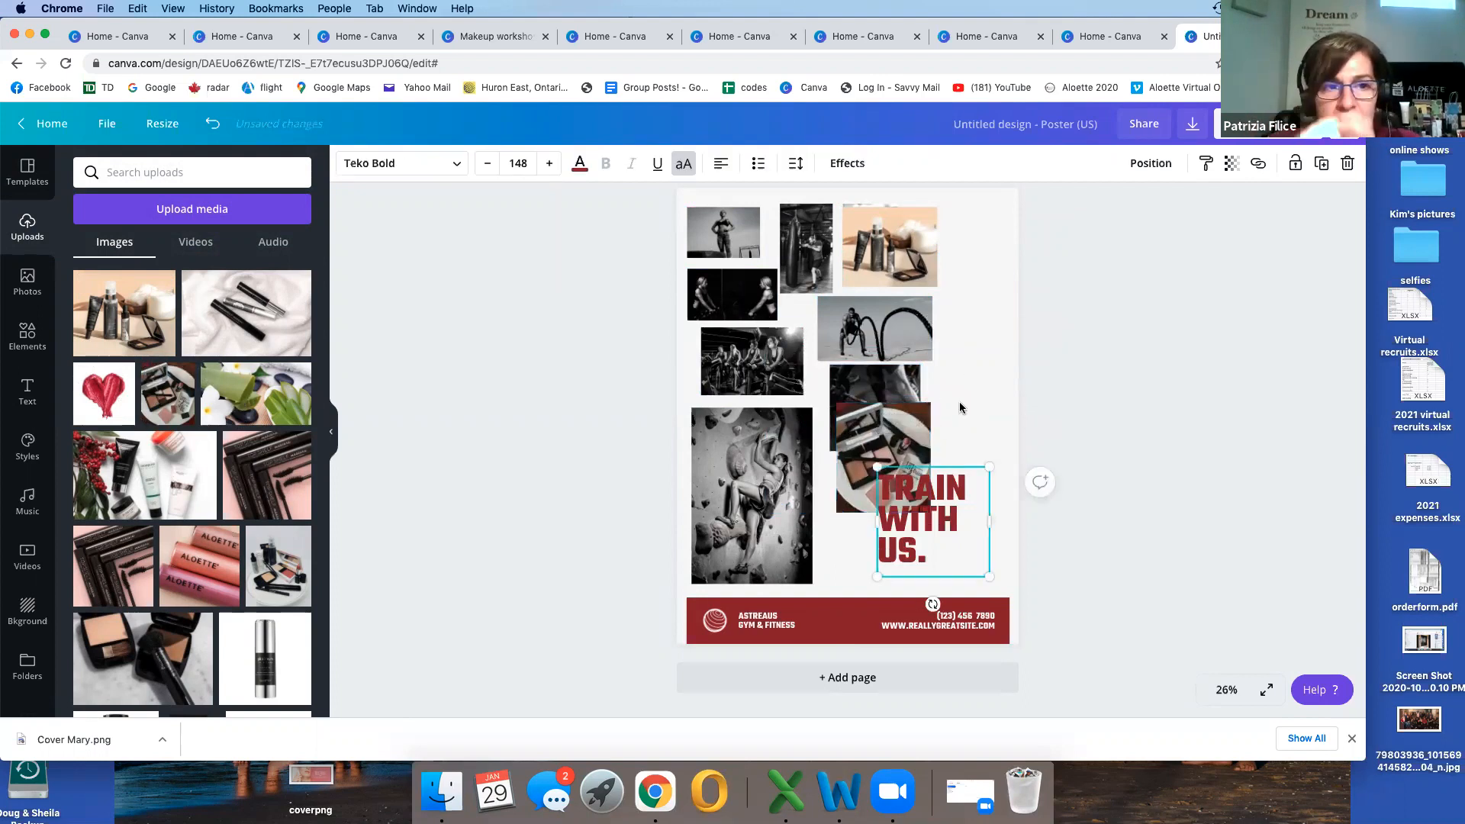
drag(862, 459, 863, 501)
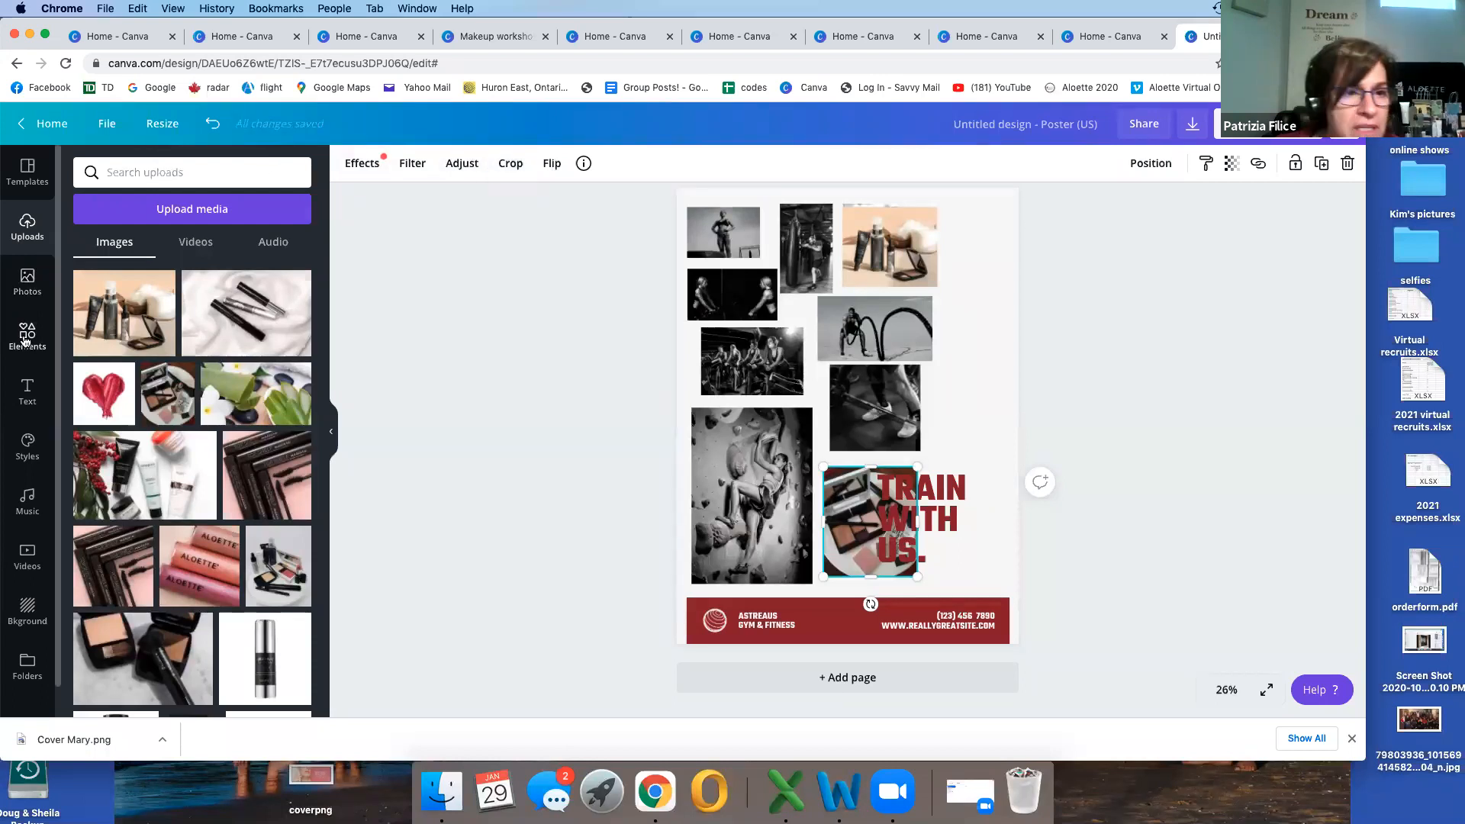
Step: Search the elements for "grid lines" and add the three-by-three square grid to the poster
click(25, 340)
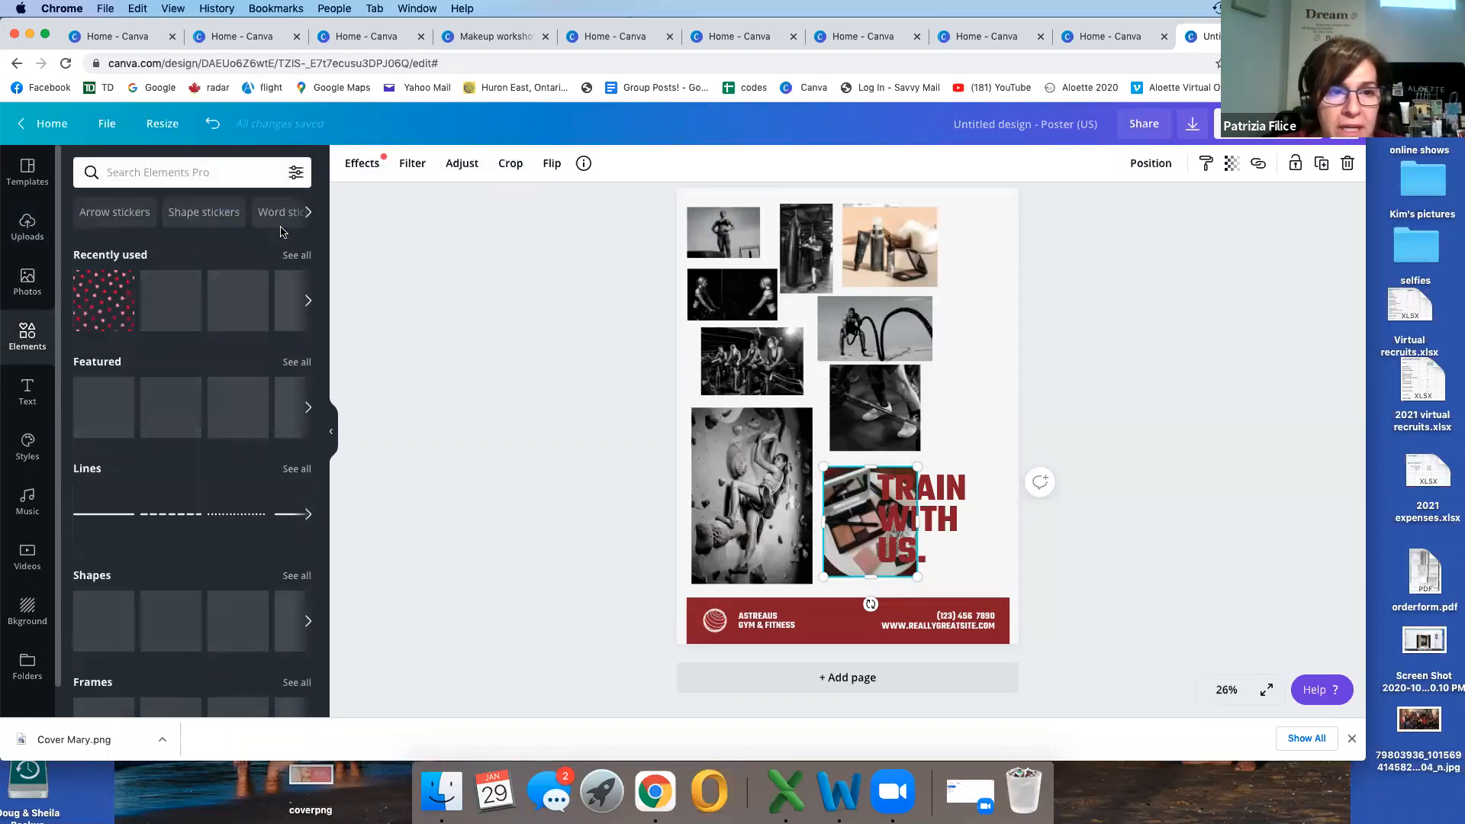
click(308, 211)
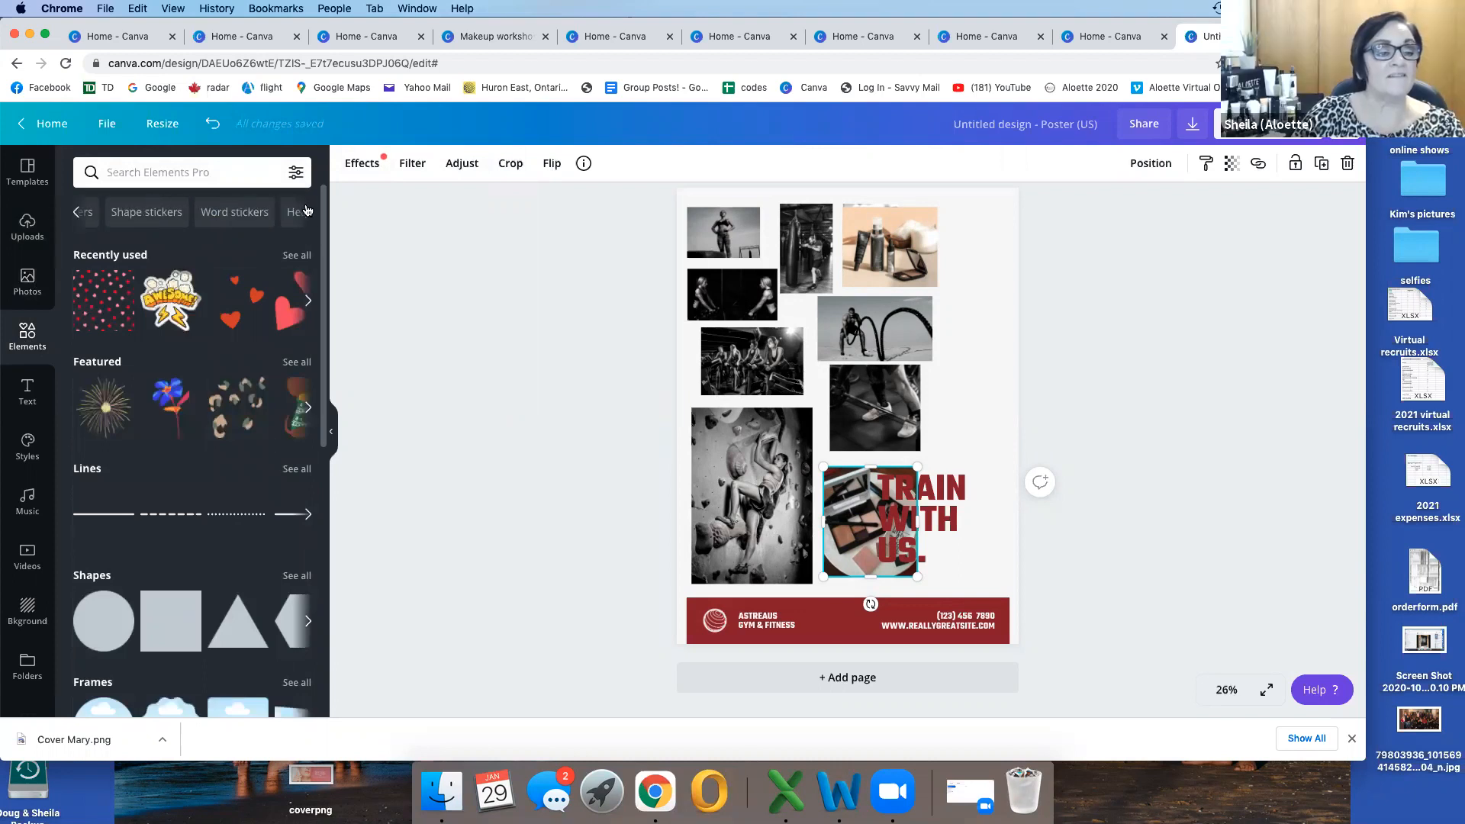
click(307, 211)
click(307, 211)
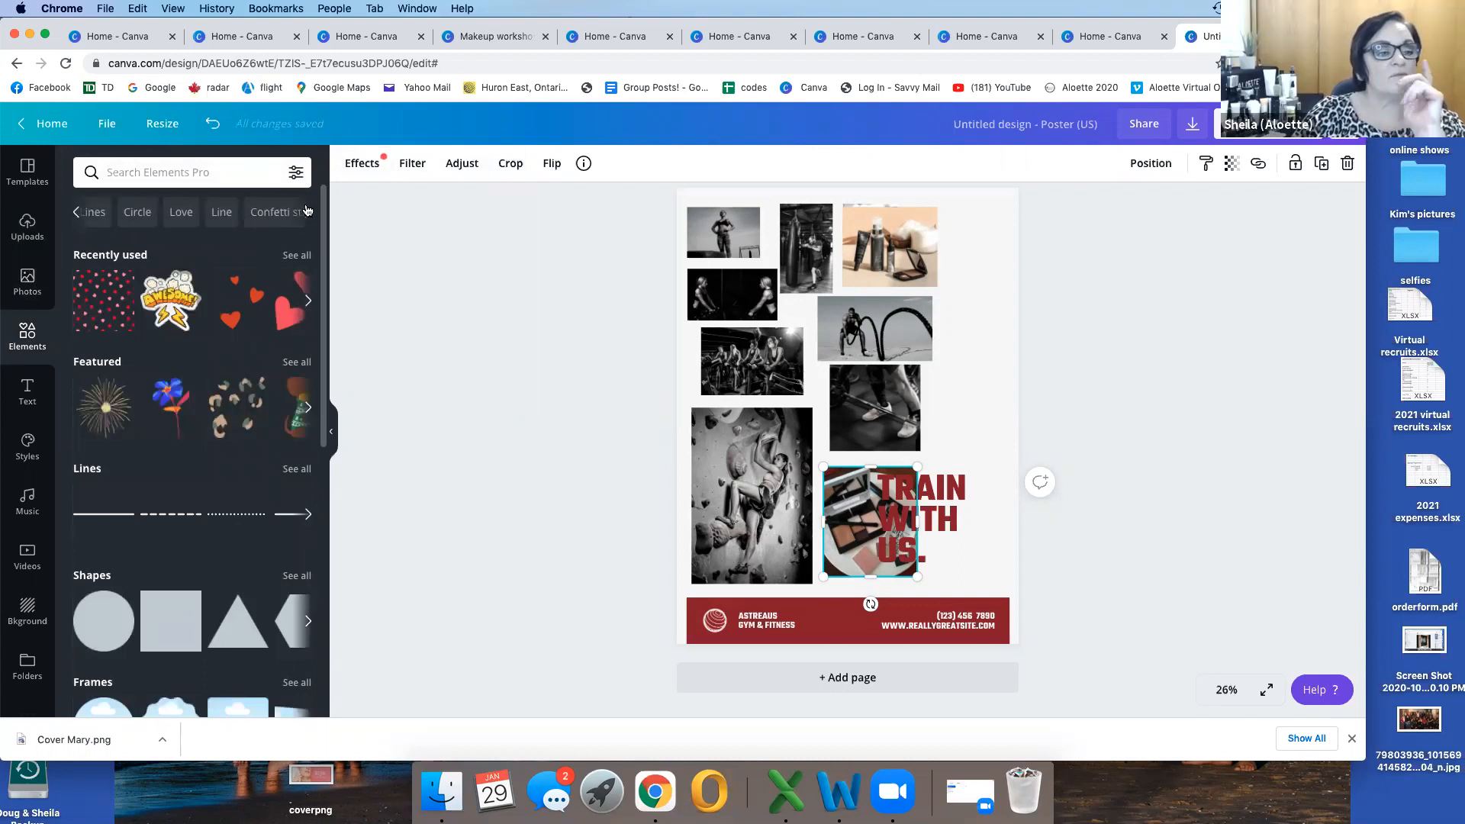
click(308, 211)
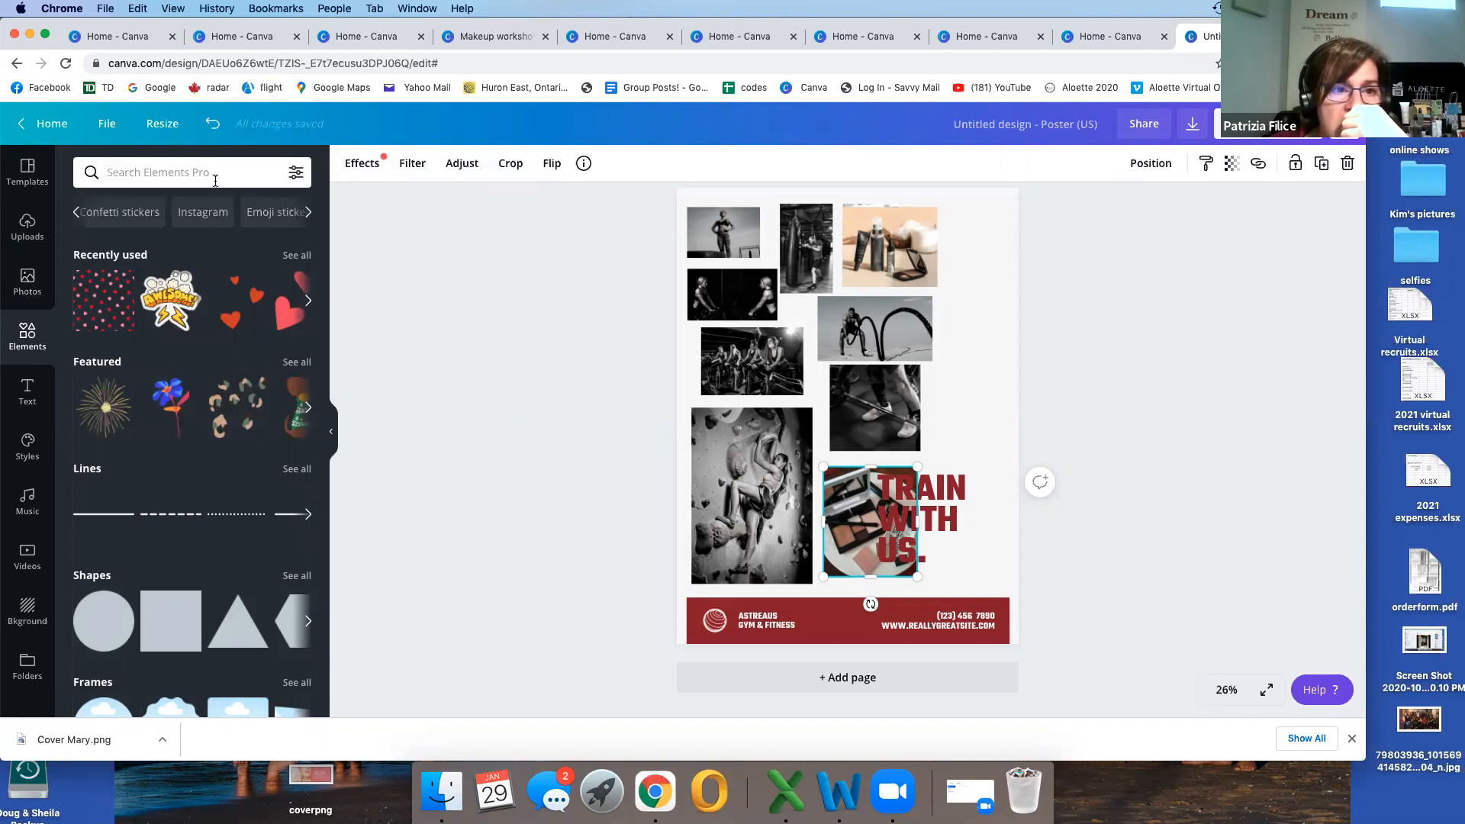
click(175, 172)
text(f)
key(BackSpace)
text(grid)
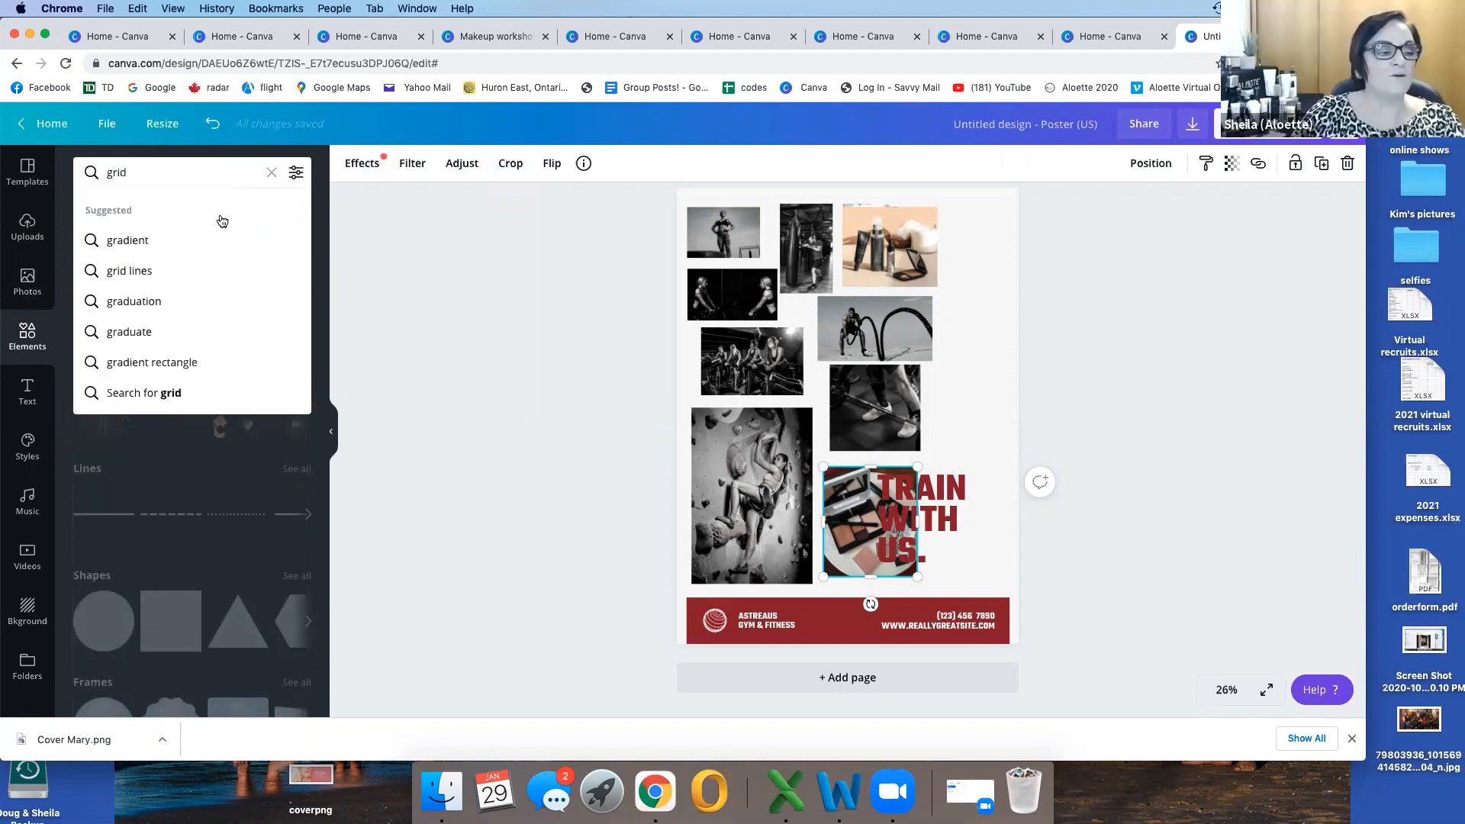
click(150, 271)
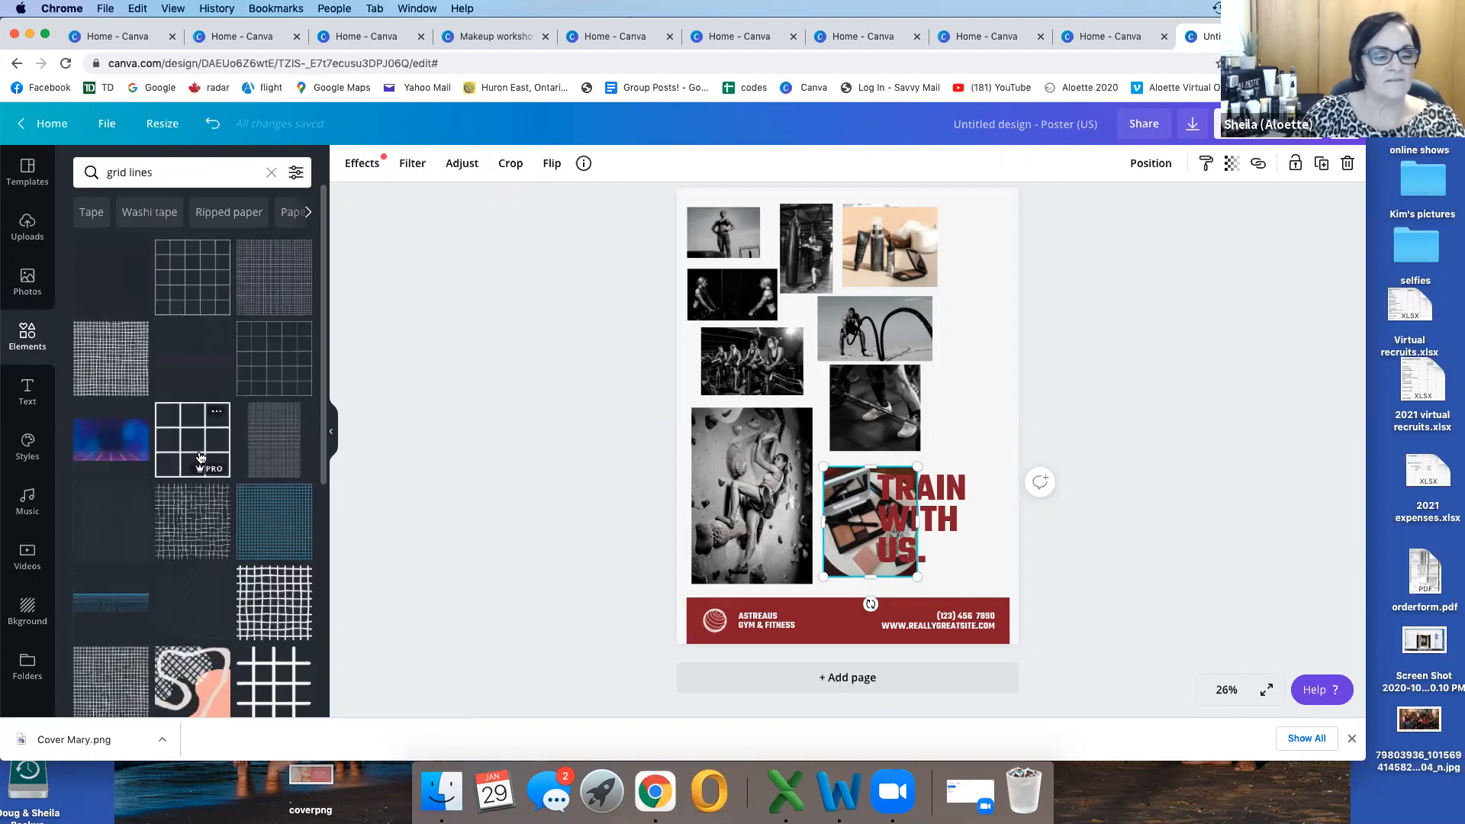
click(195, 451)
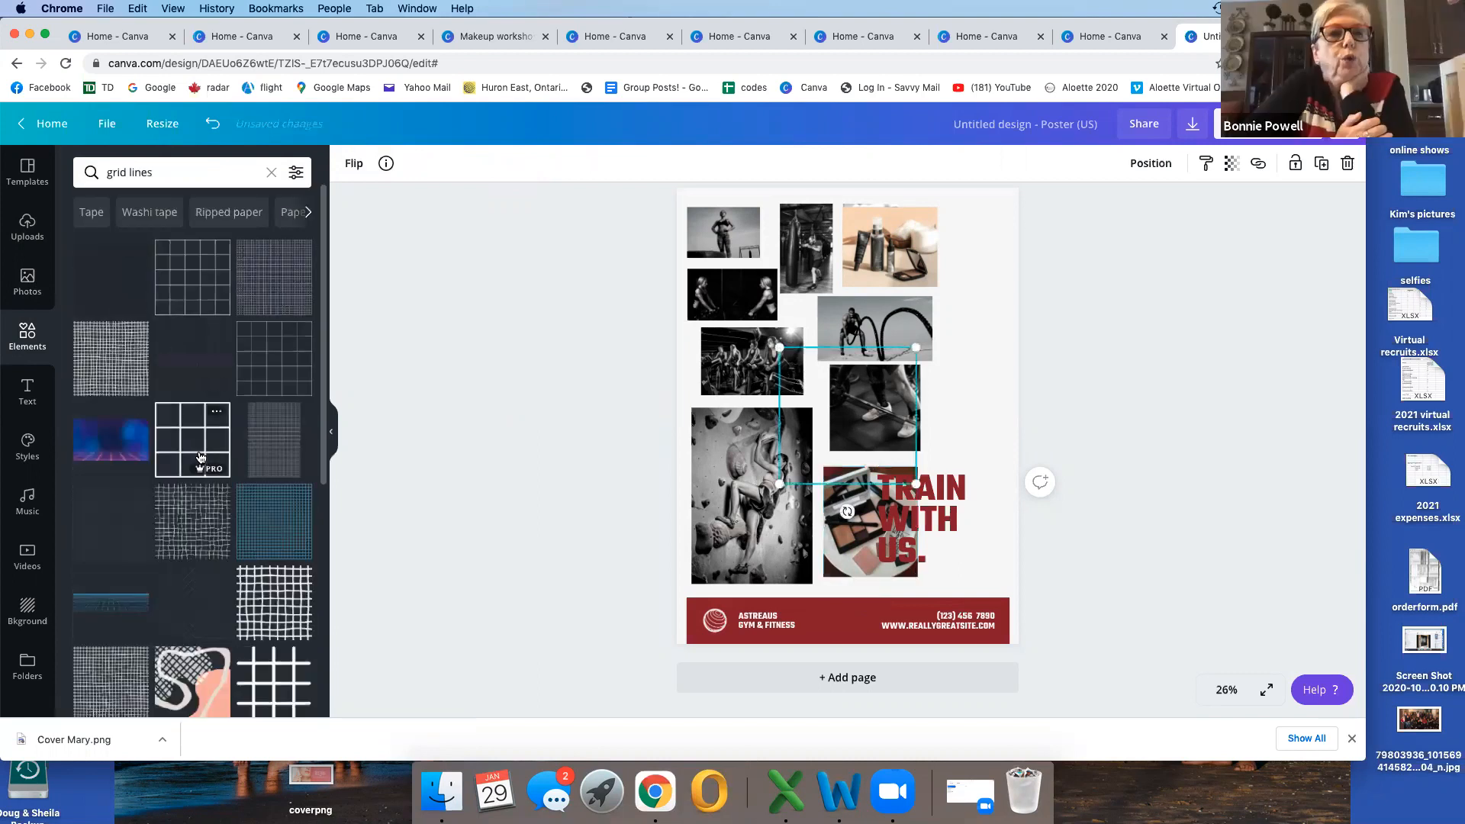
click(752, 297)
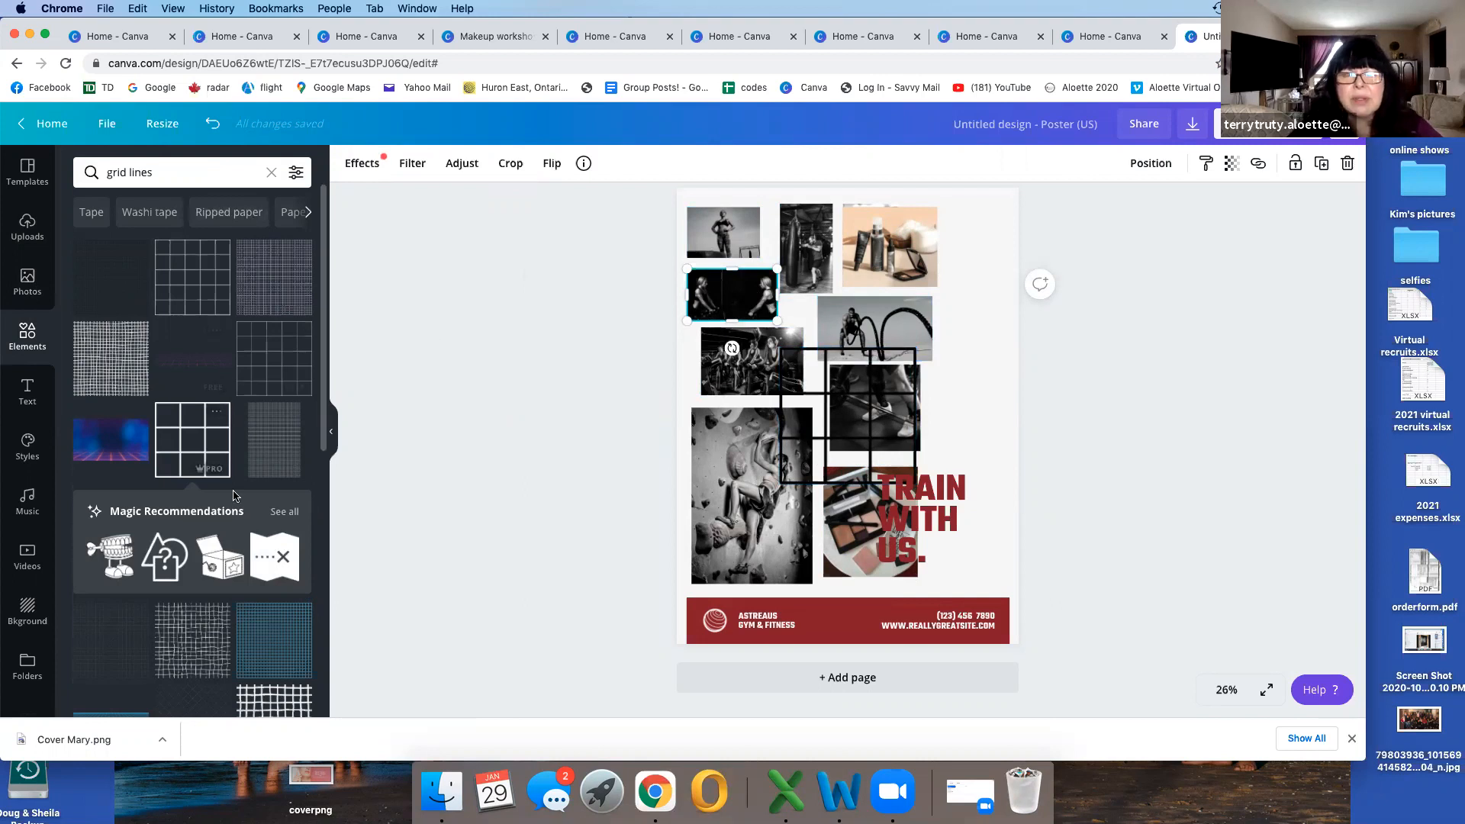
Step: Enlarge the black grid to about 14.8 by 14.8 and lay it over the photo collage in the poster's upper part
scroll(235, 496, down, 5)
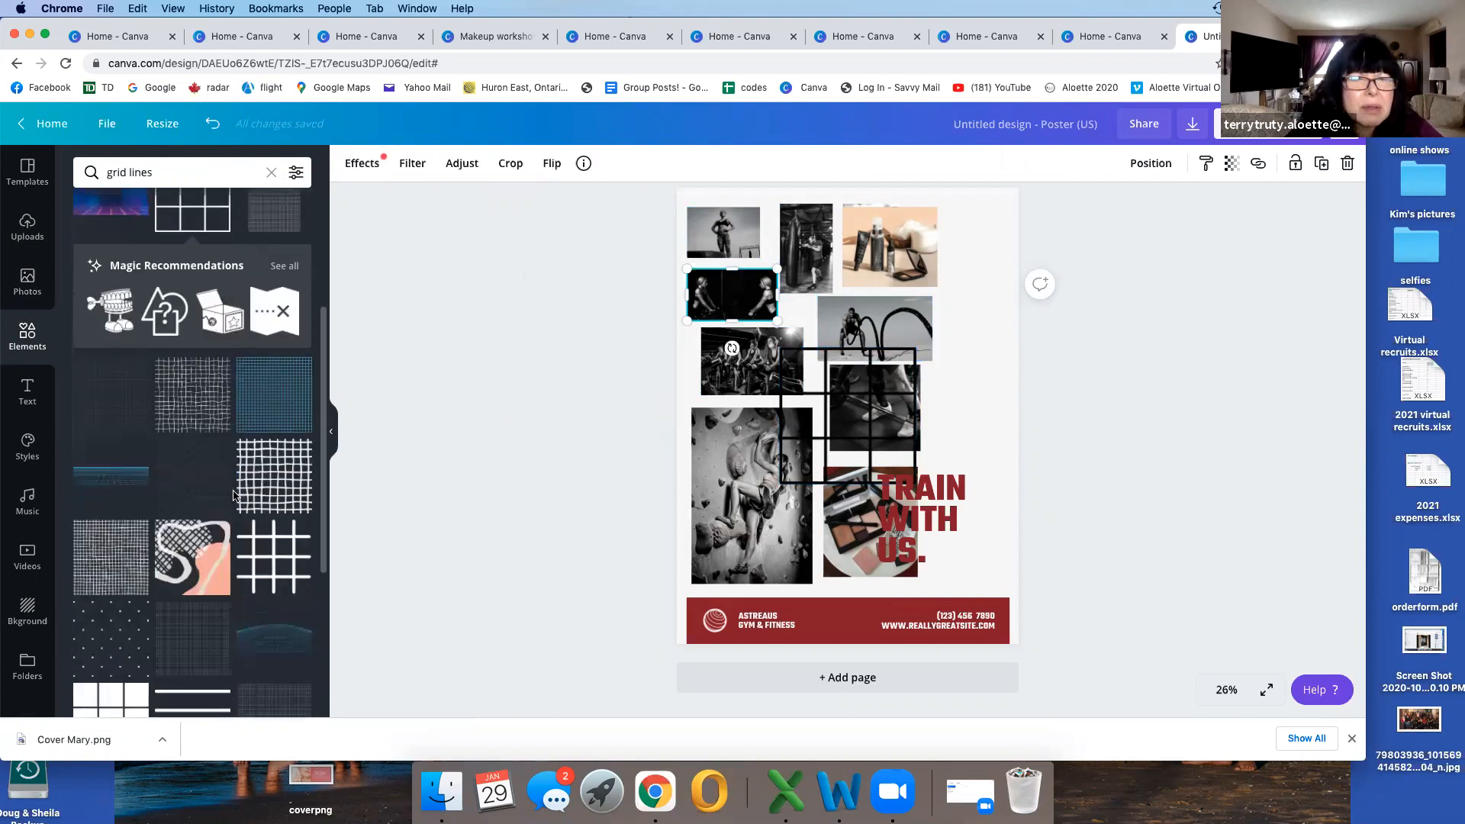
scroll(234, 496, down, 4)
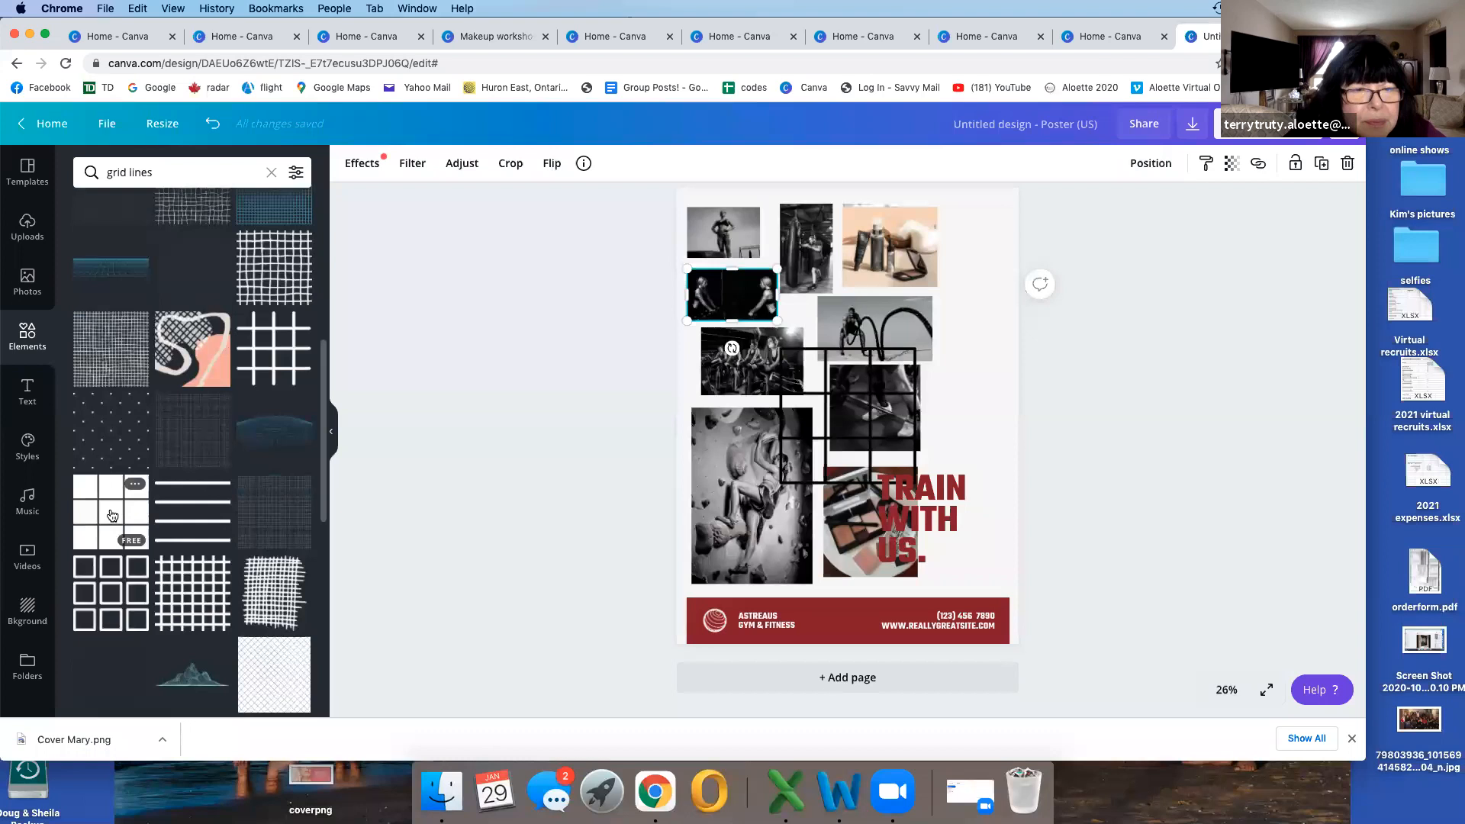
click(835, 400)
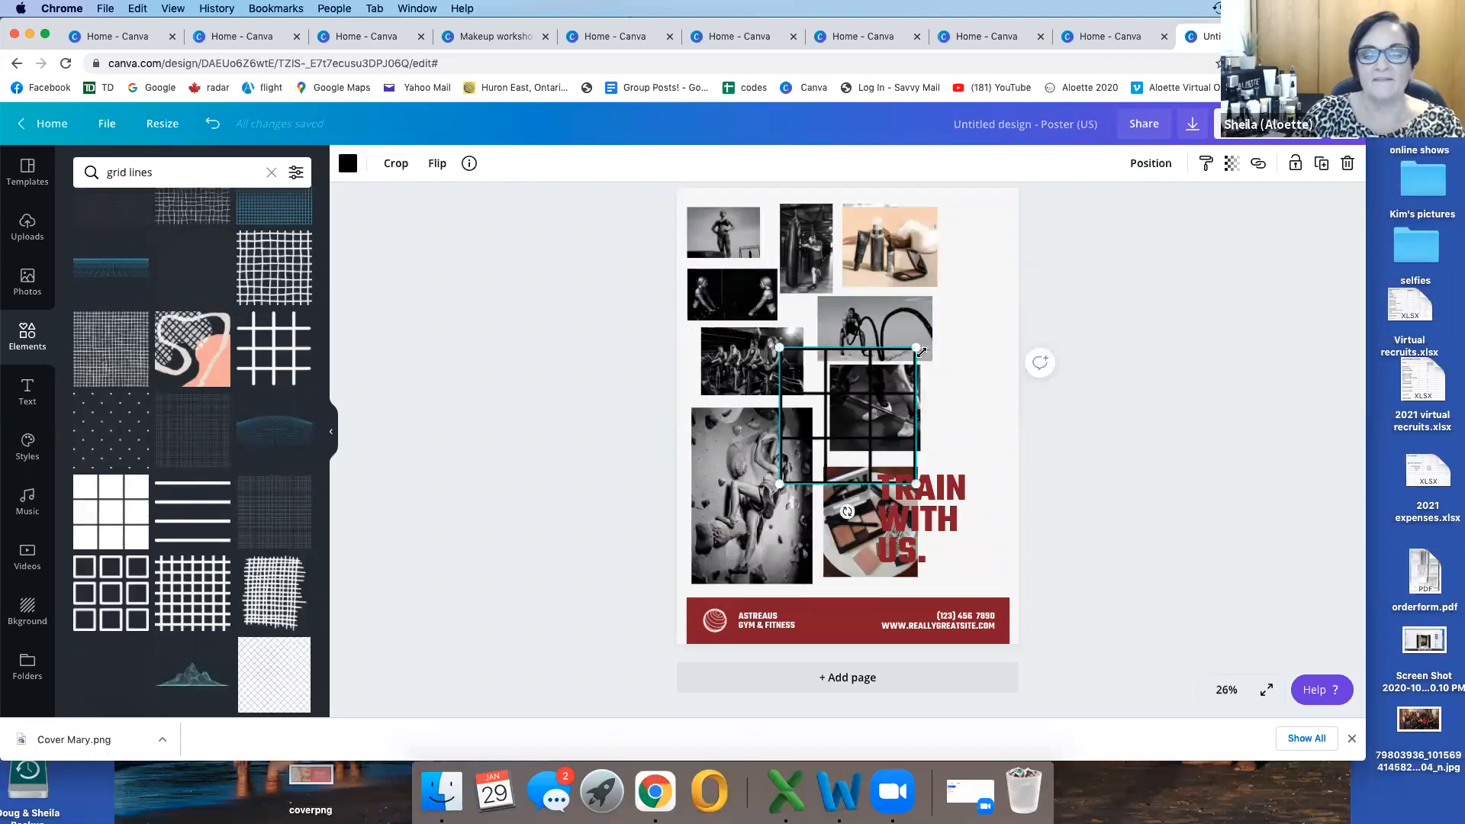
drag(910, 348, 1031, 233)
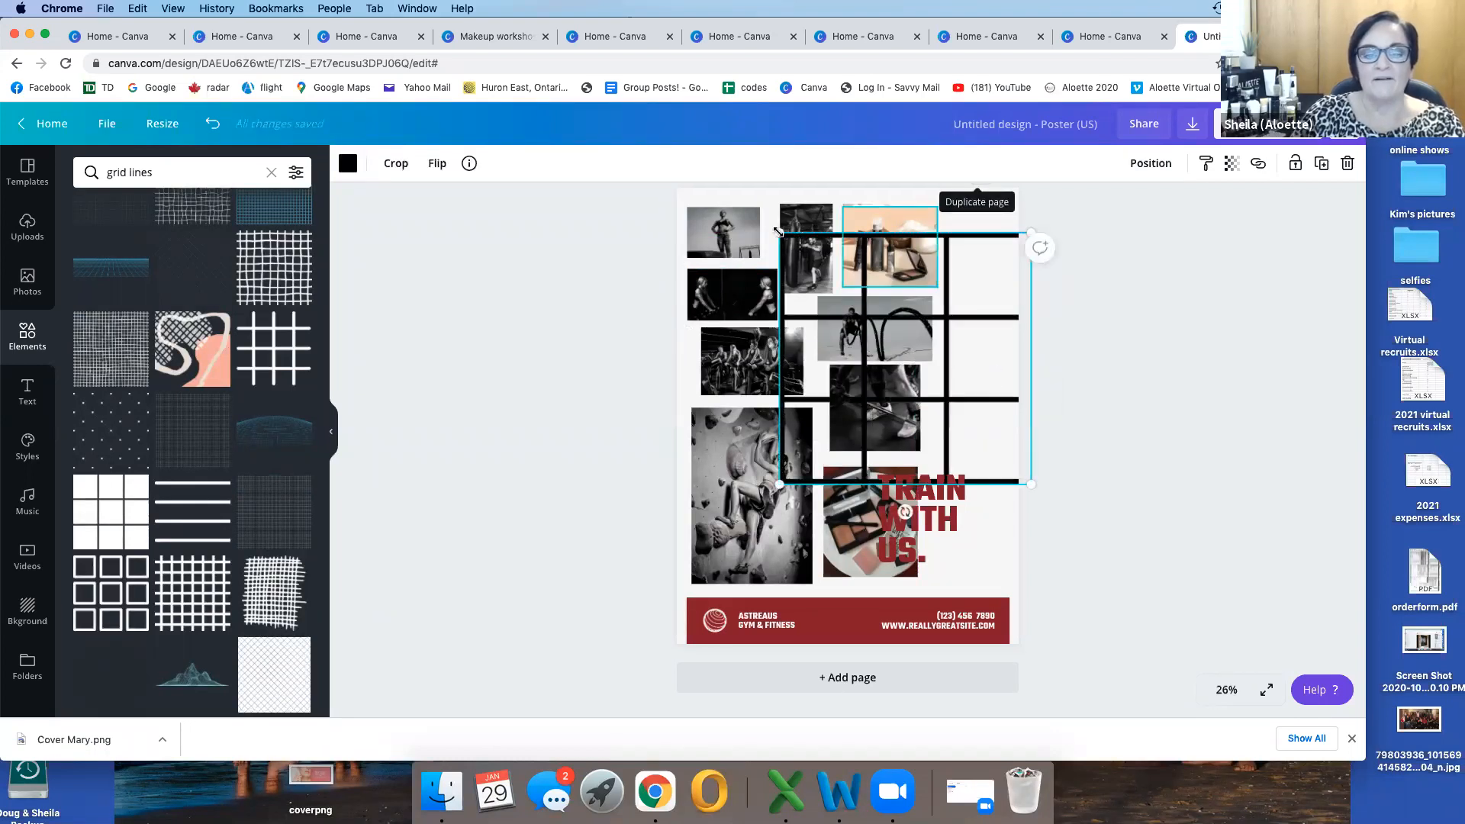
click(745, 237)
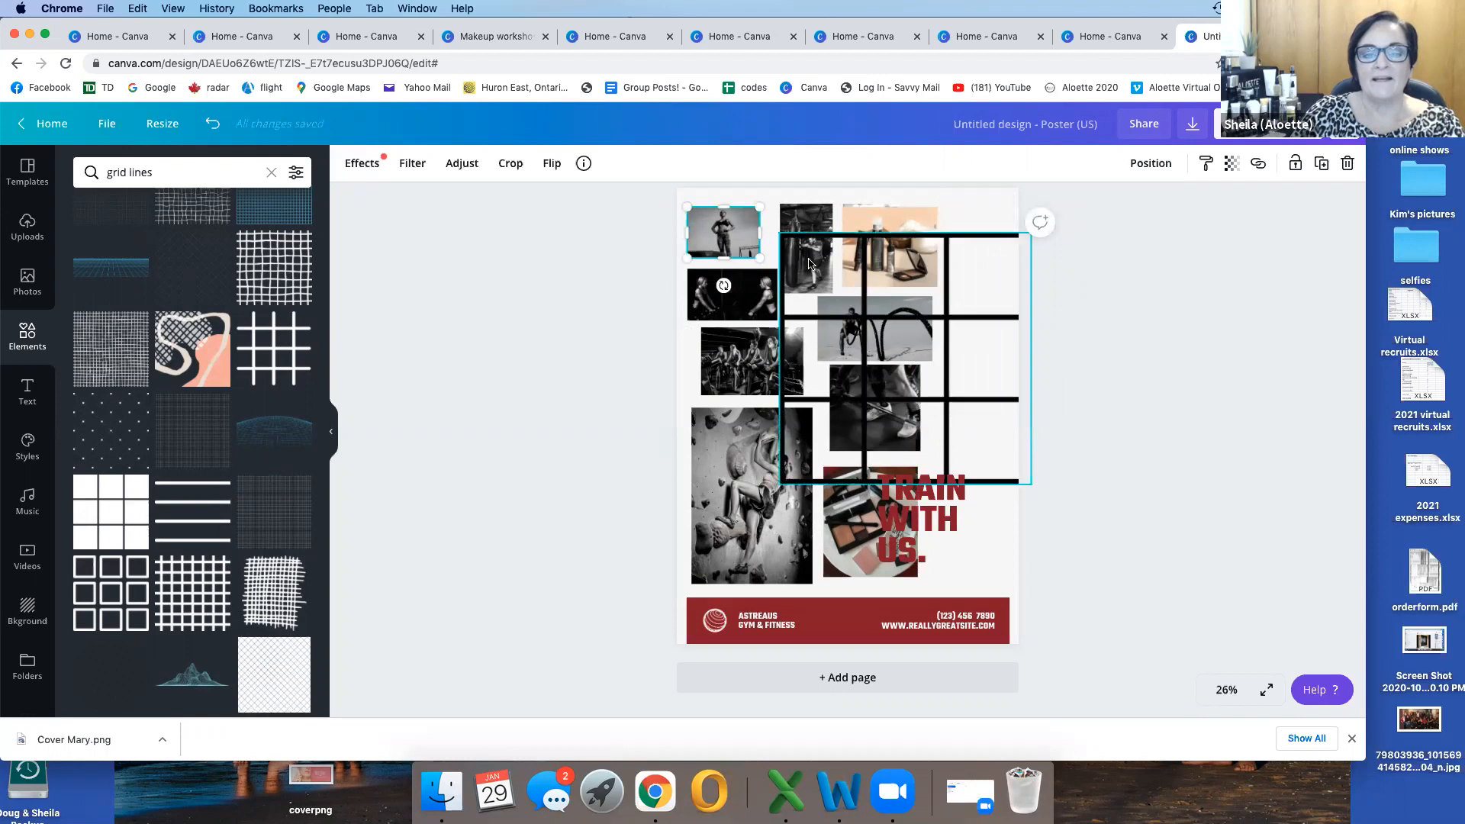
click(878, 269)
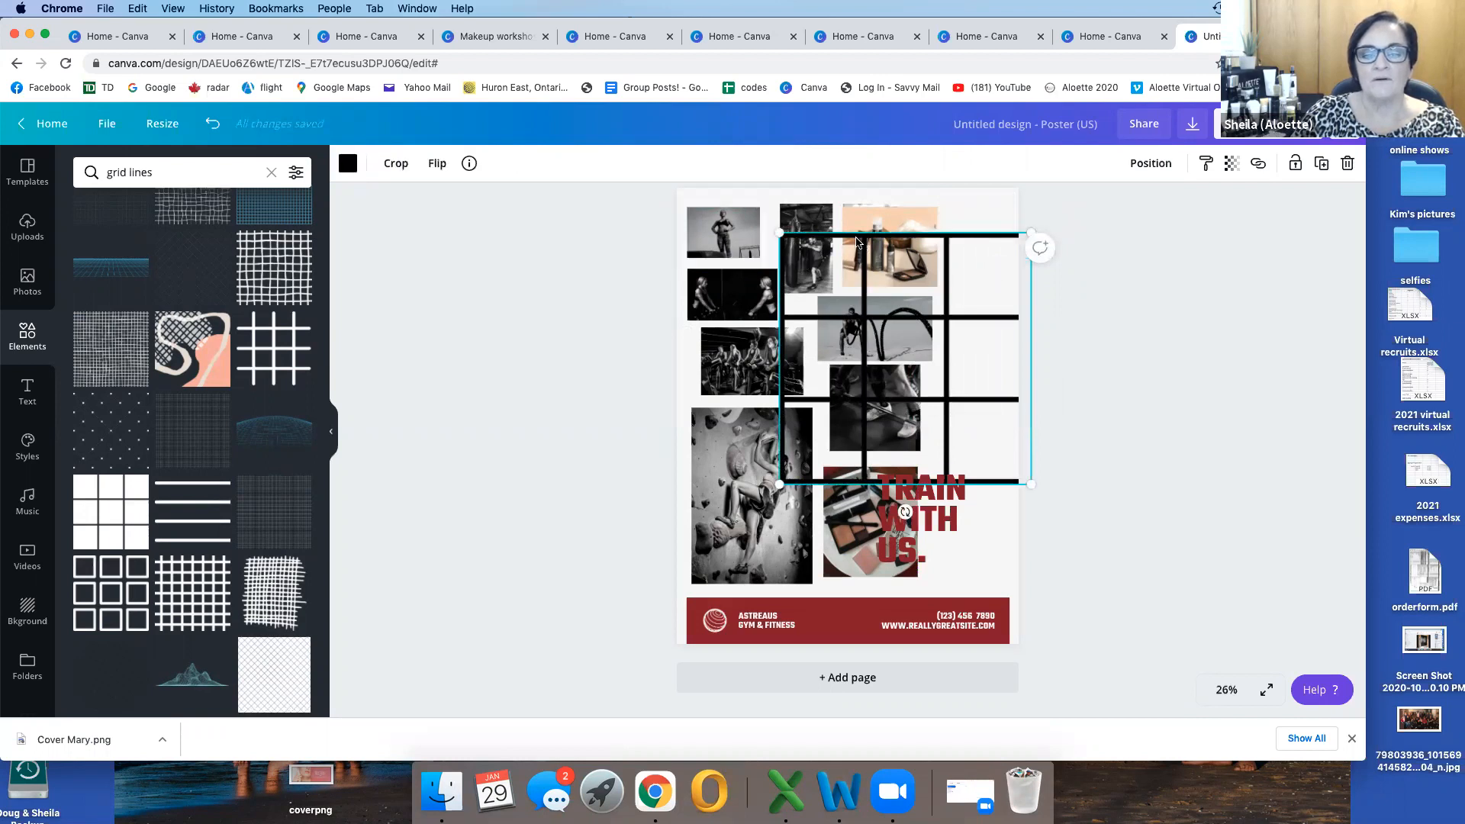
drag(734, 227, 752, 206)
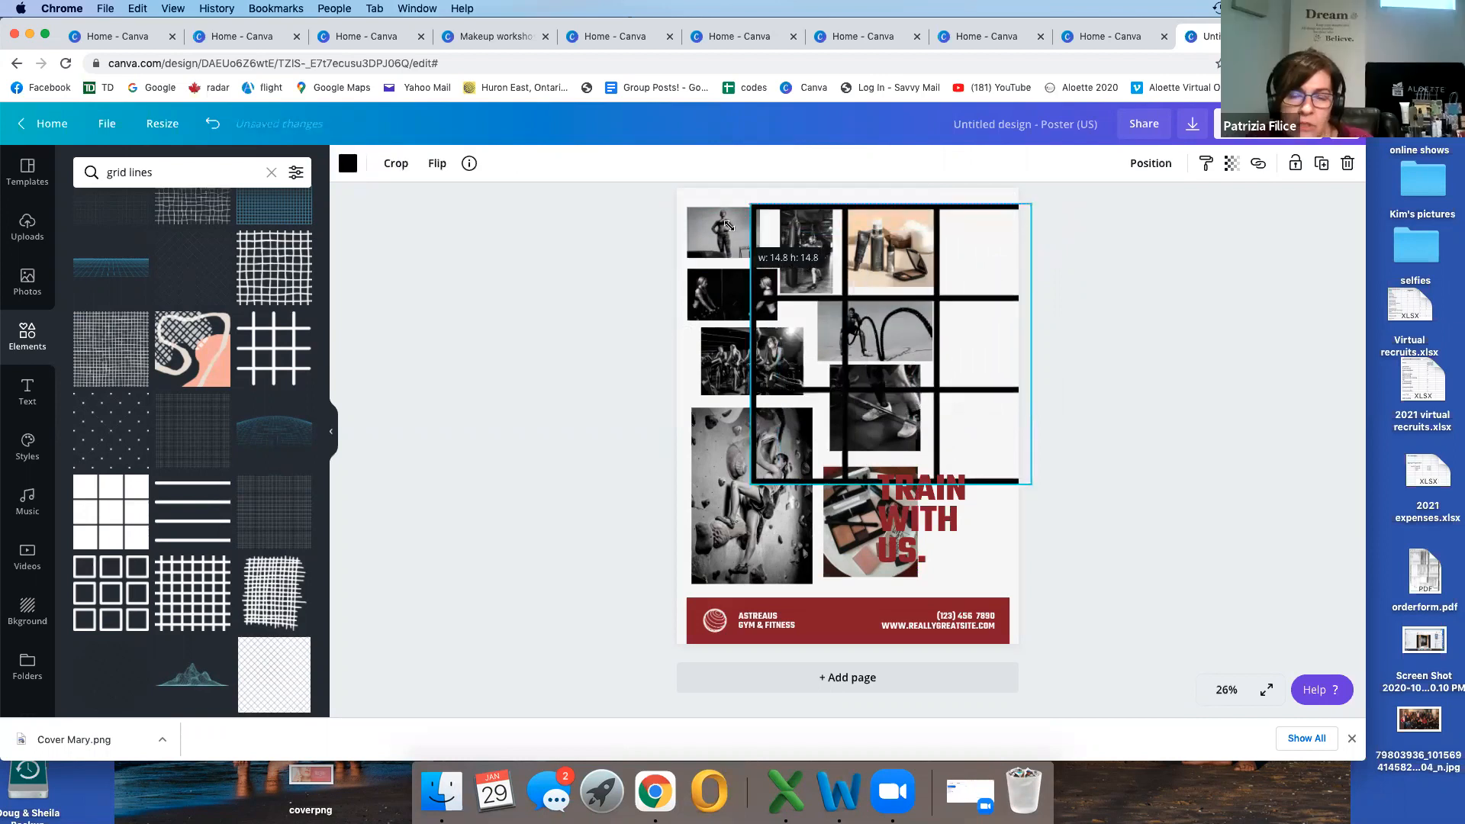
drag(847, 268, 765, 248)
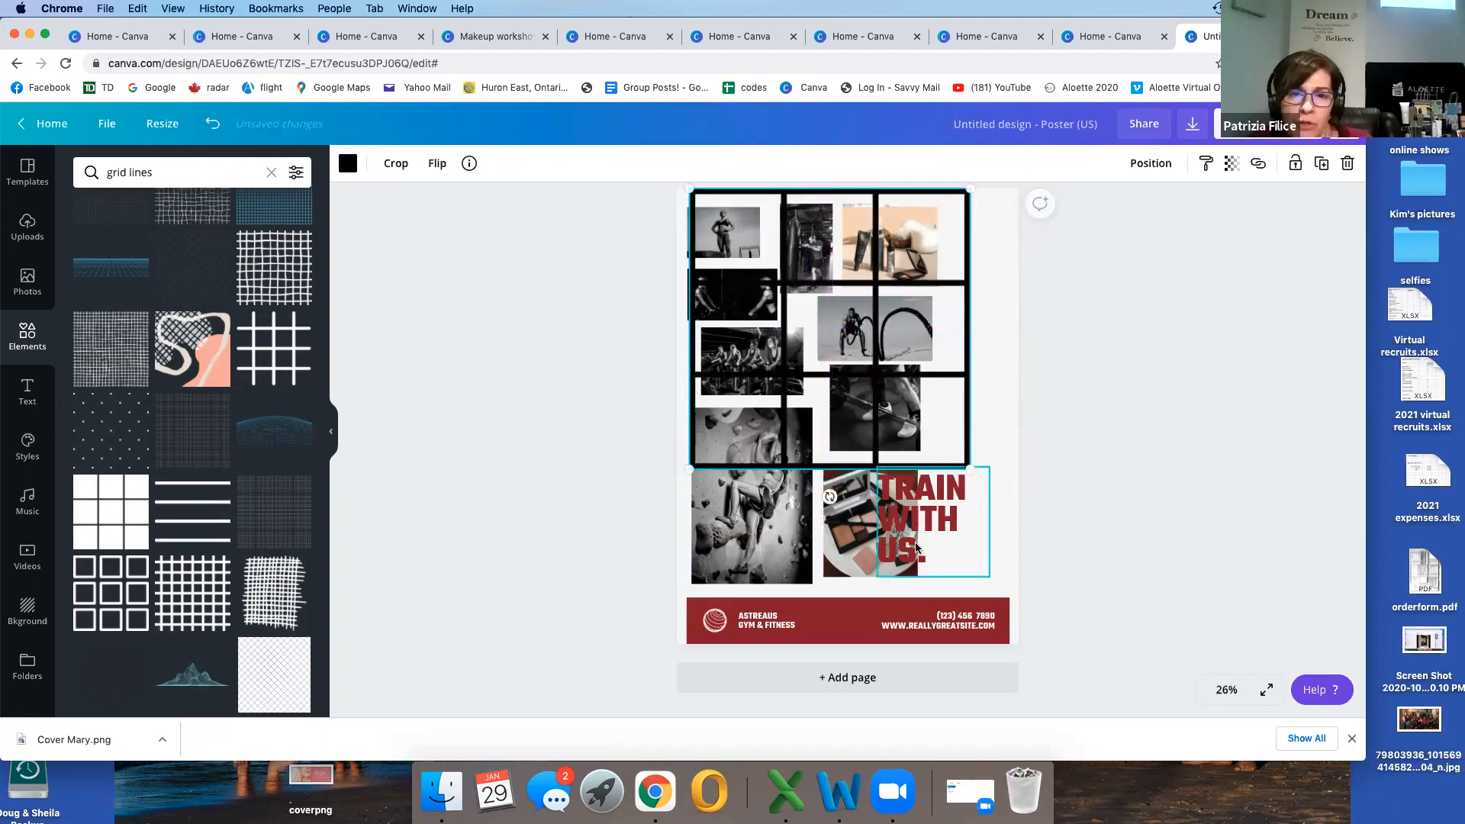
click(862, 542)
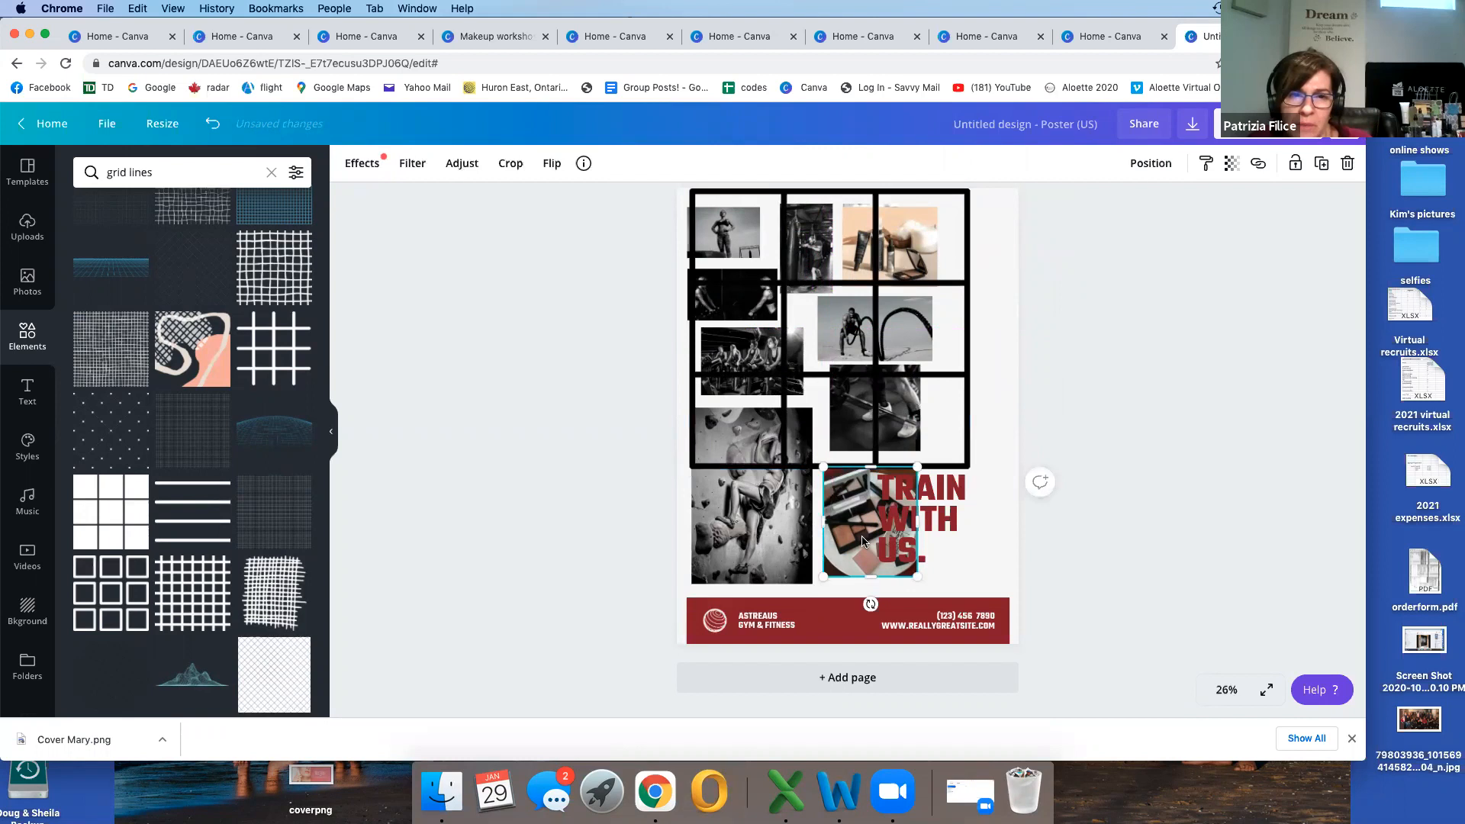
Step: Return to the home page and create a new blank Poster design
click(44, 165)
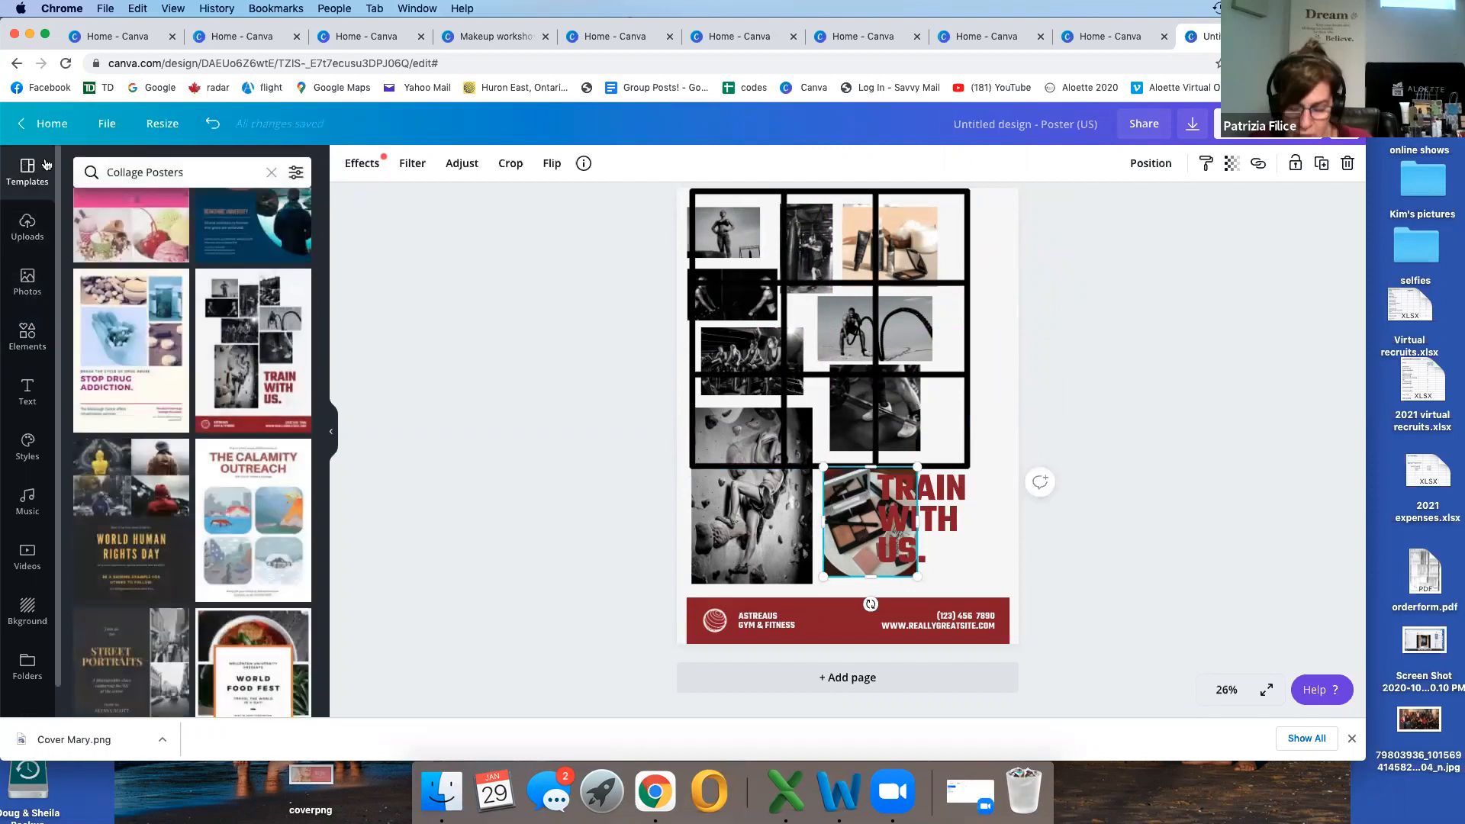
click(33, 124)
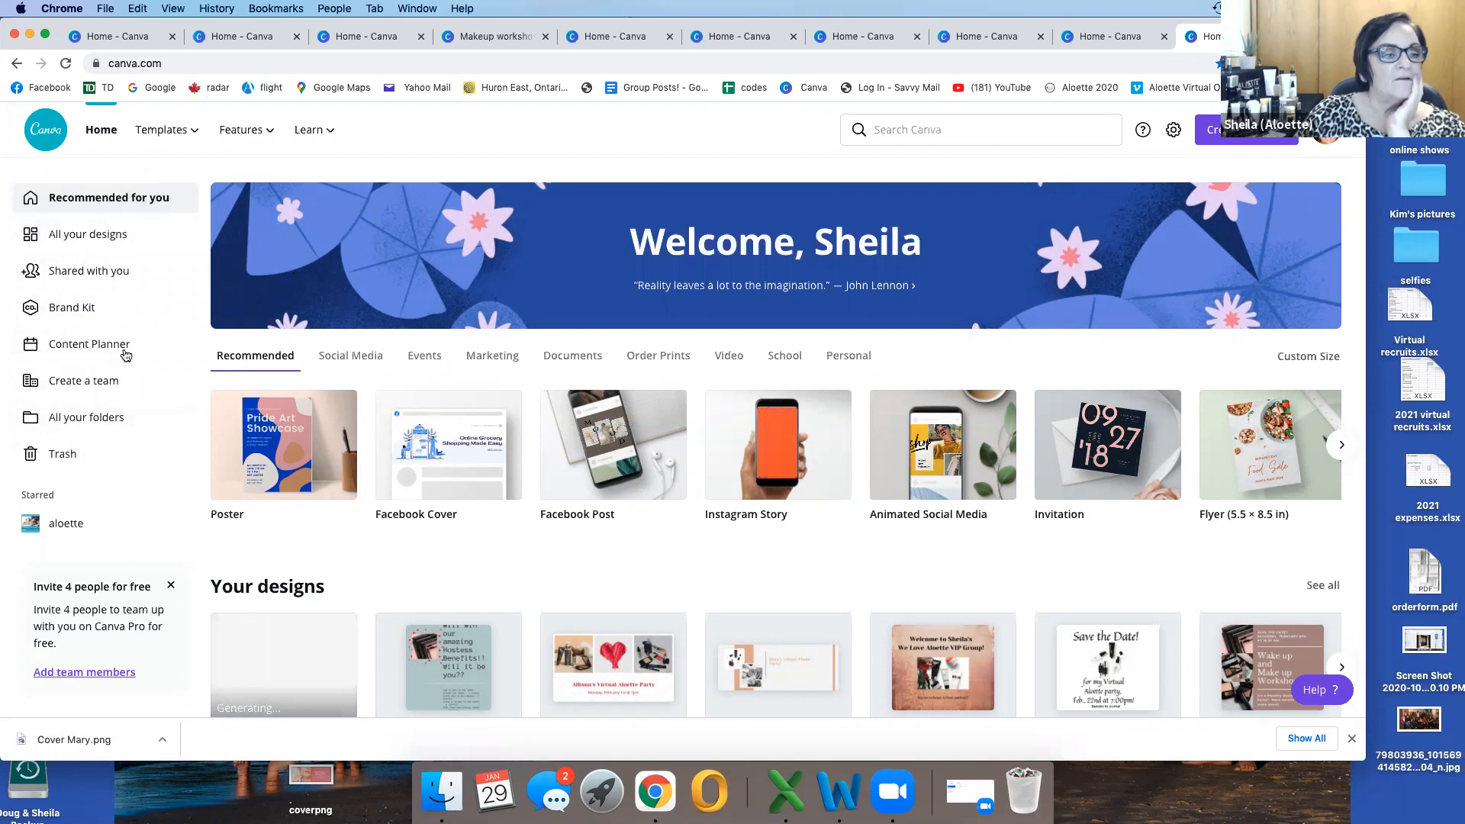
mouse_move(182, 129)
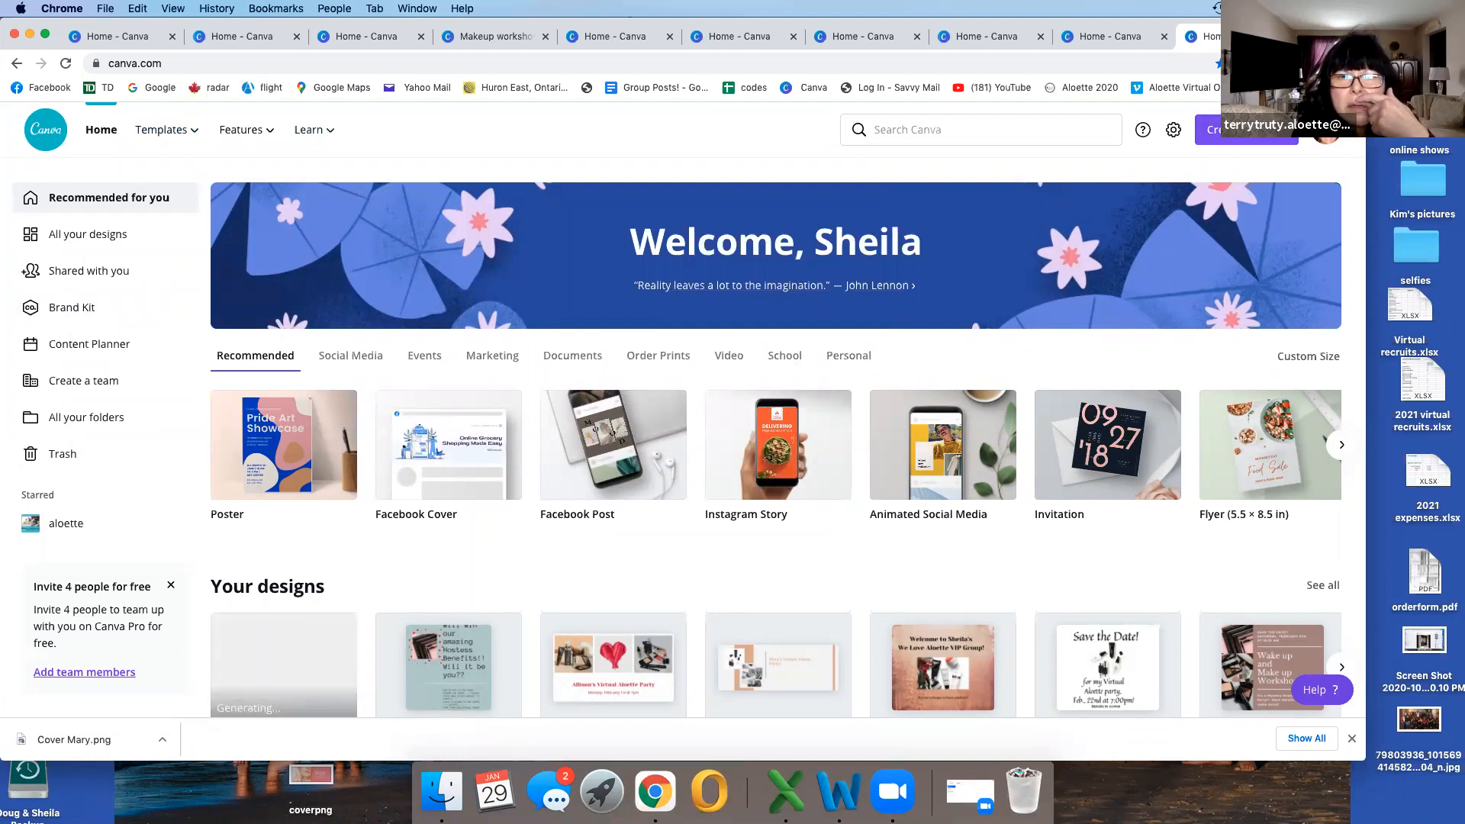
click(1237, 132)
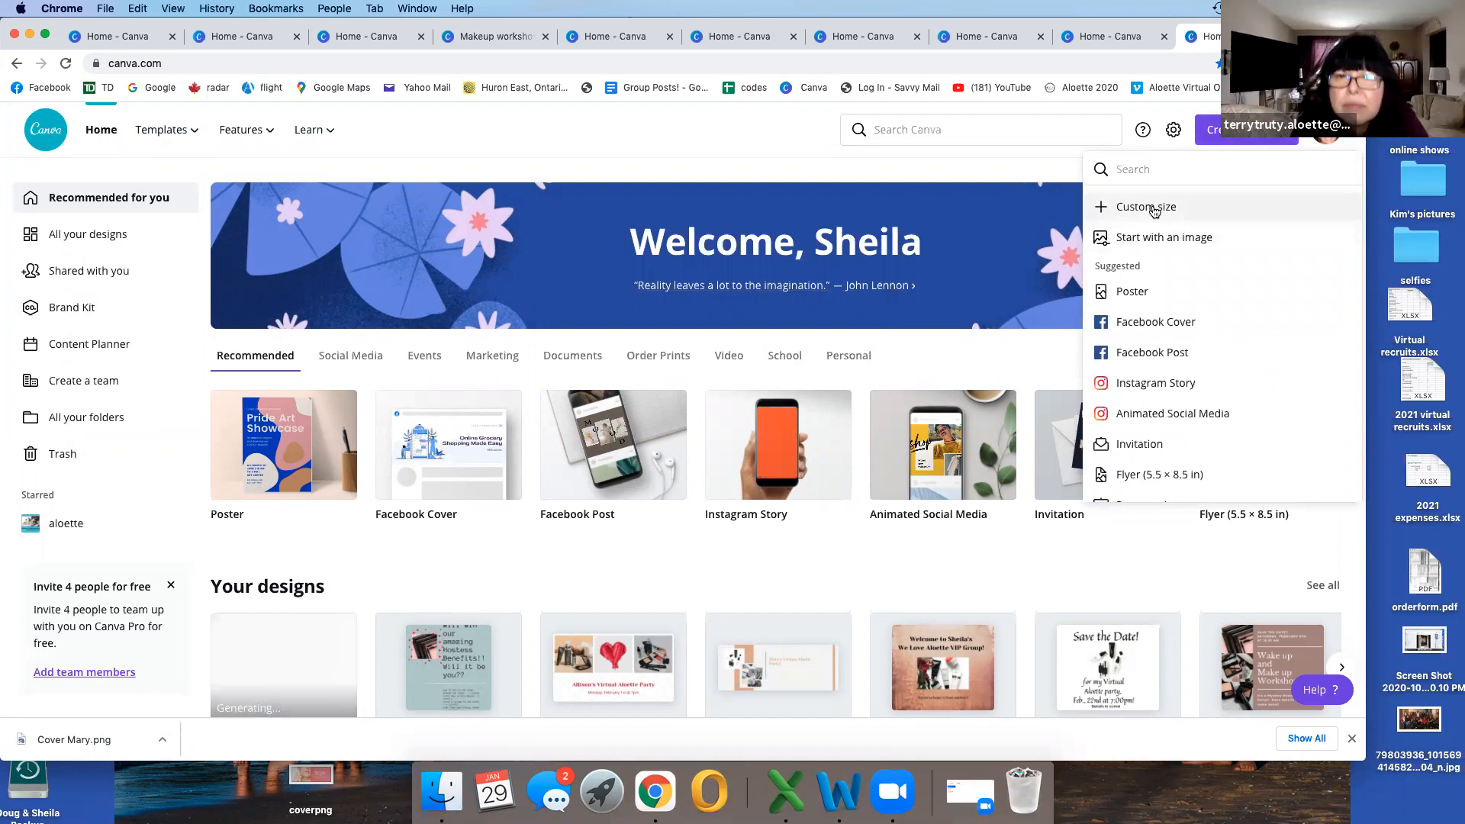
click(1132, 291)
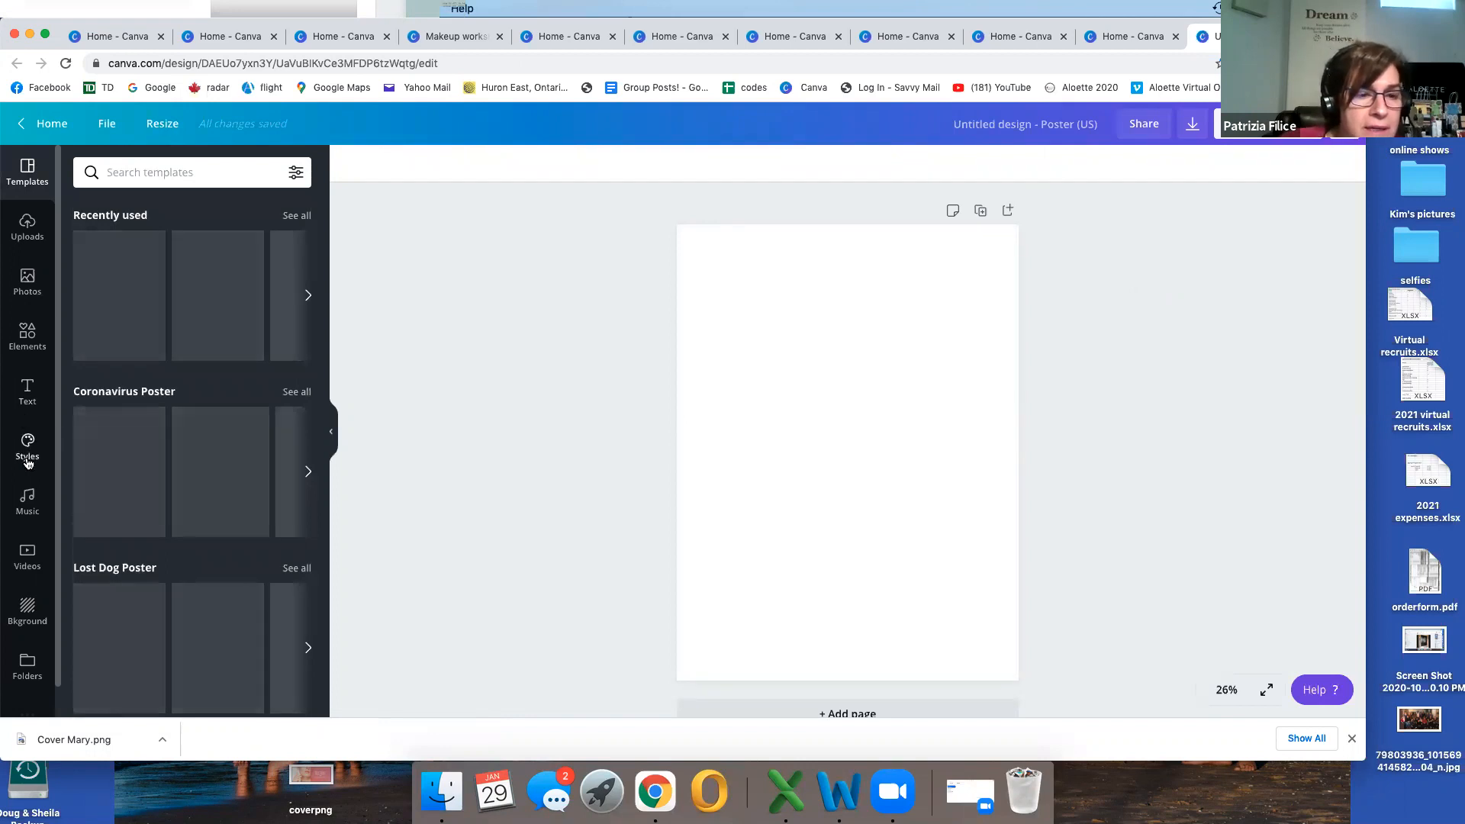
Step: Add the recently used three-by-three grid to the blank poster, enlarge it to about 14.8 by 14.8 and position it near the page's top
click(28, 335)
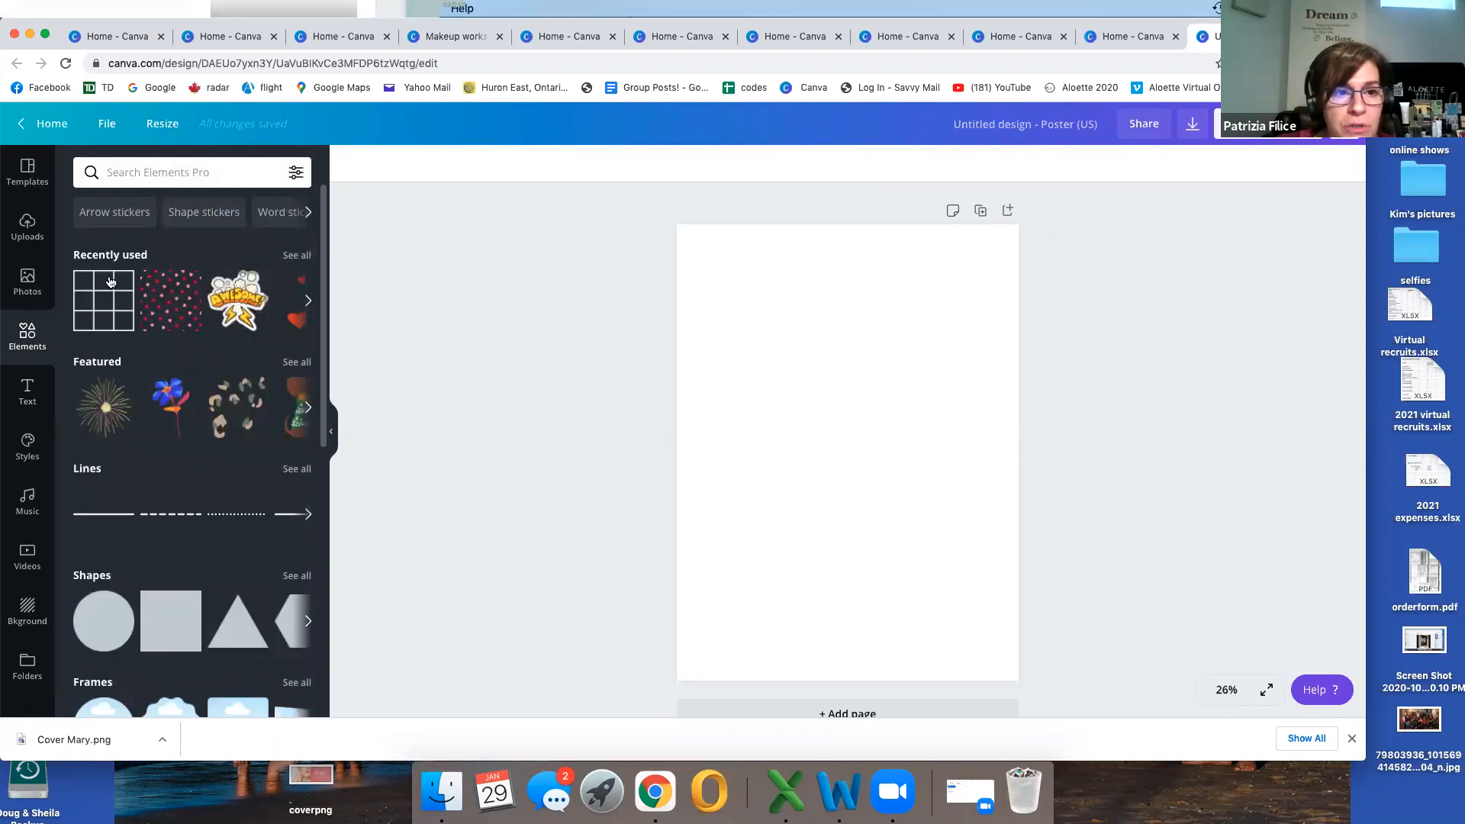
click(106, 302)
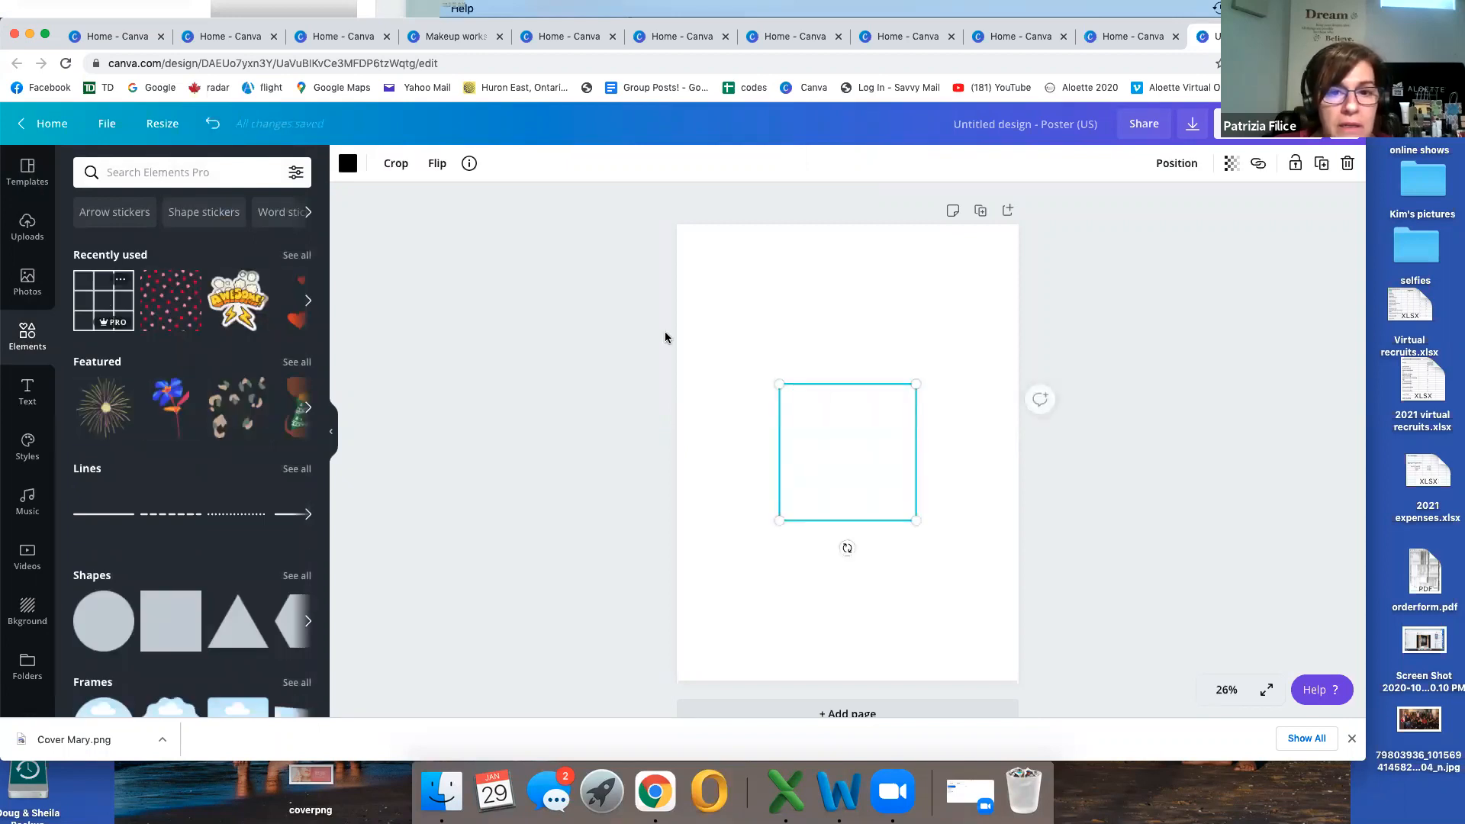
drag(917, 384, 956, 262)
drag(776, 303, 695, 262)
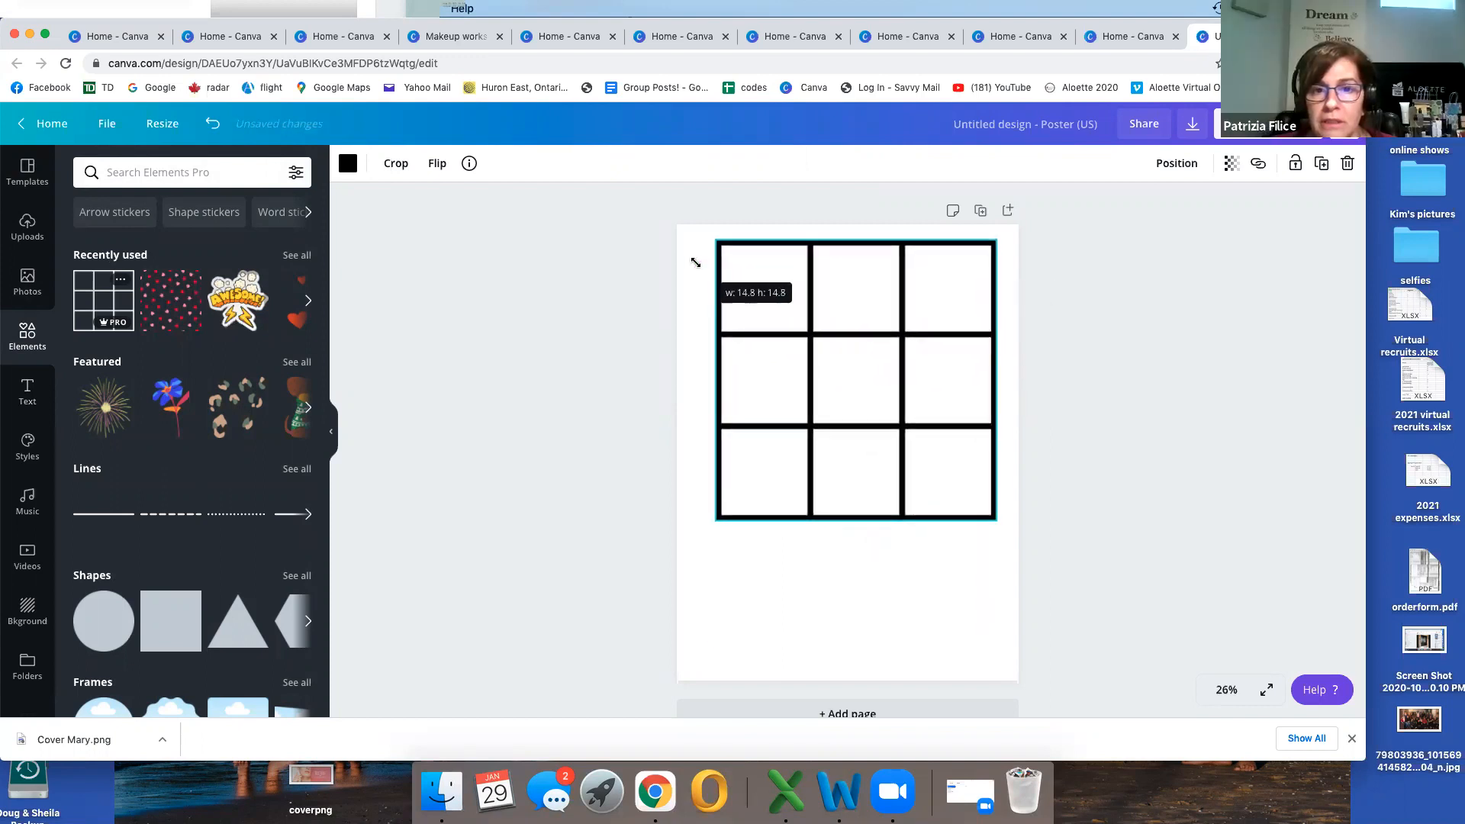
mouse_move(824, 320)
mouse_down()
mouse_move(795, 320)
mouse_move(808, 321)
mouse_up()
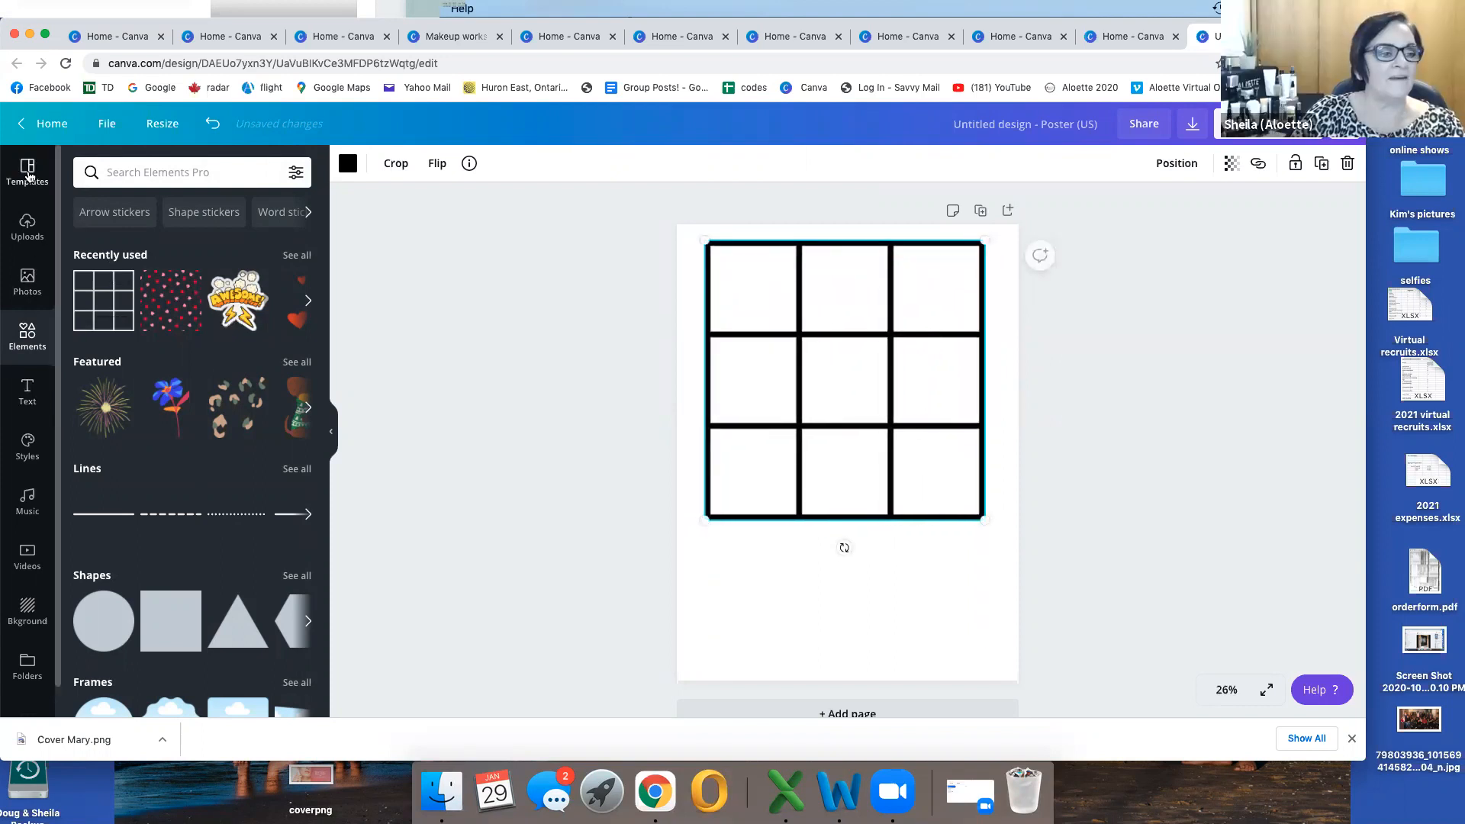
Step: Try to fit the uploaded skincare bottles photo into the grid's top-left cell, and delete the photo
click(27, 225)
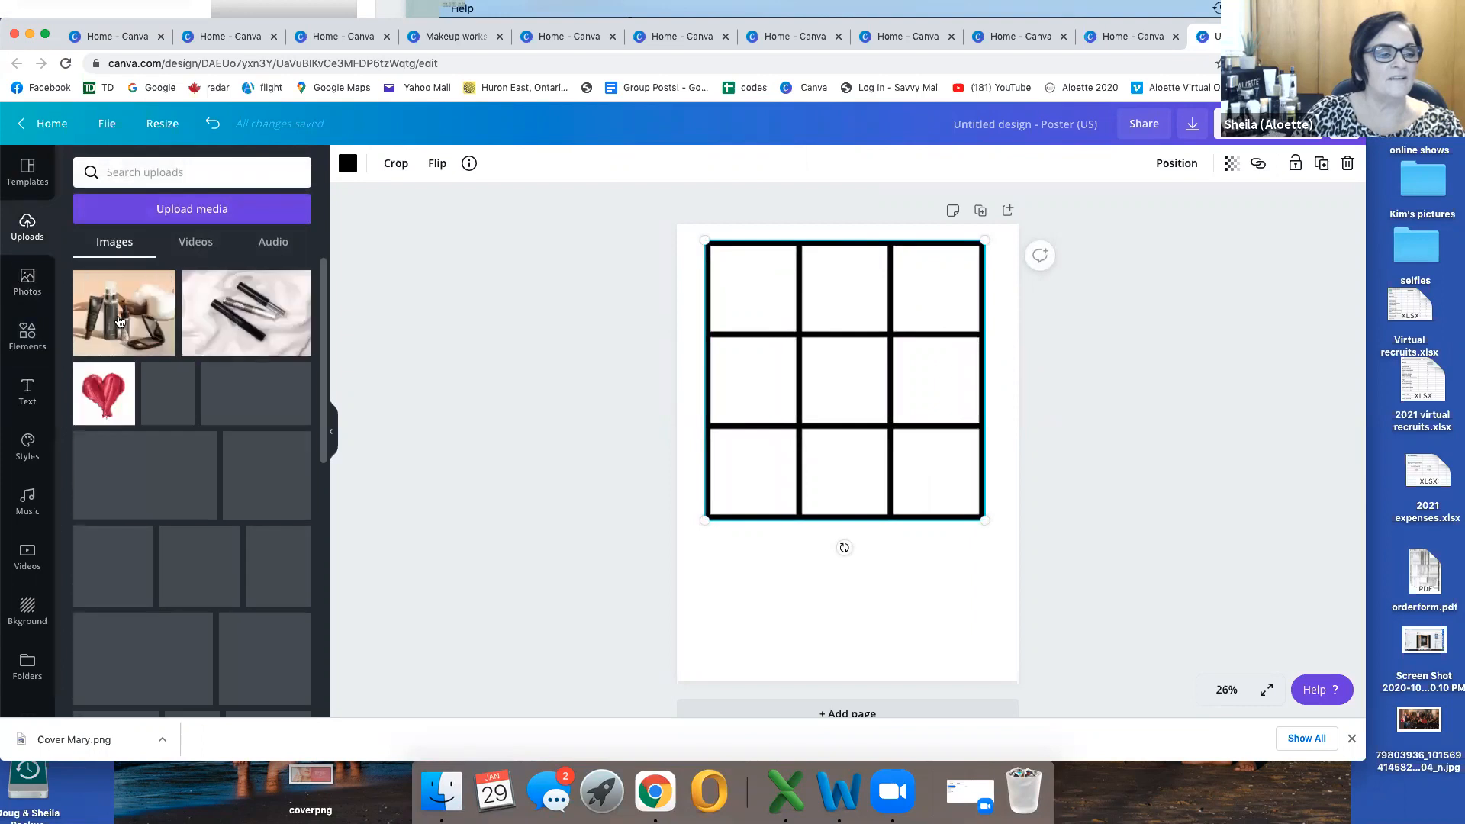
drag(120, 322, 813, 332)
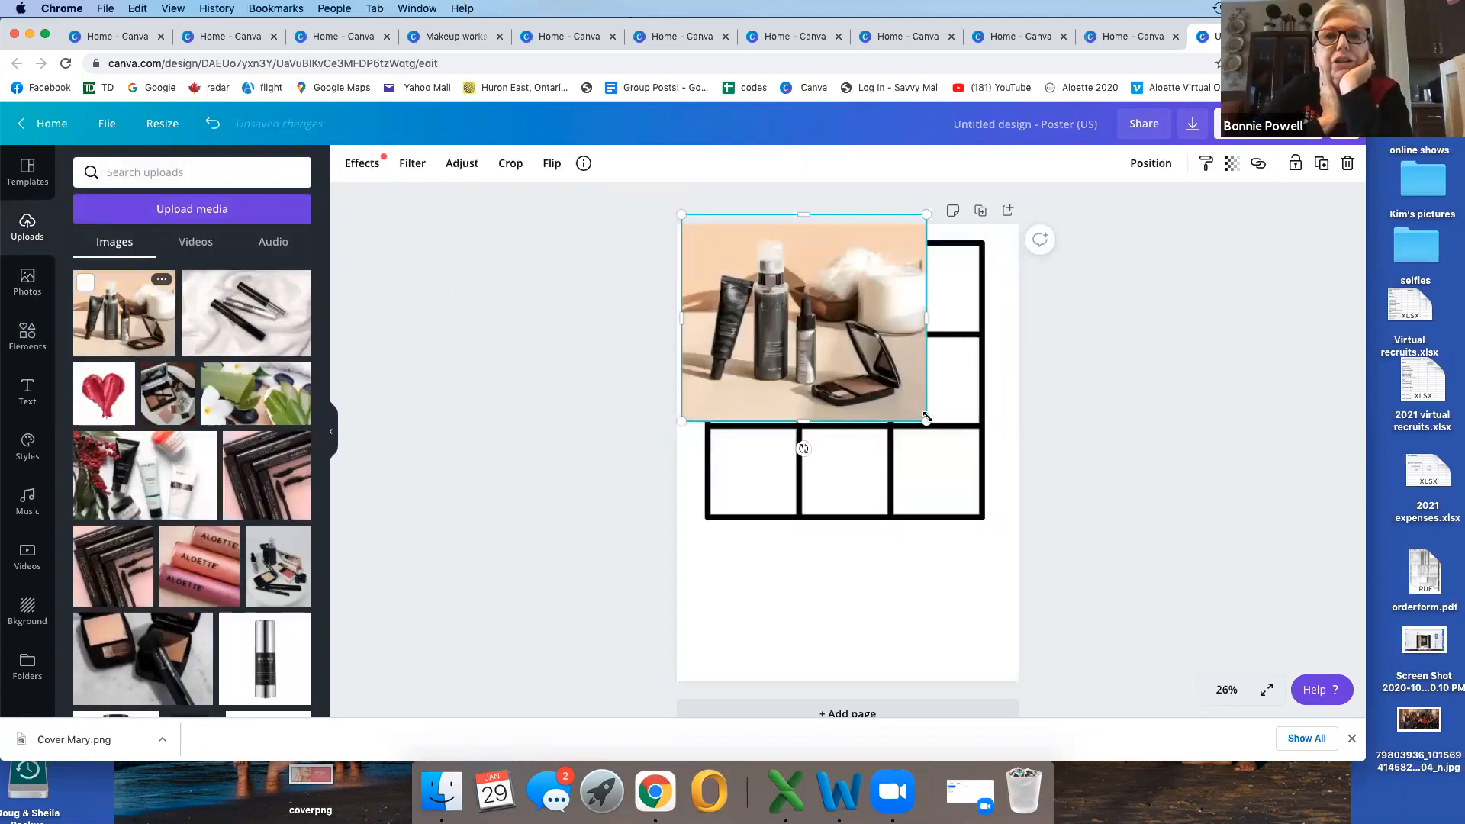
drag(901, 406, 752, 308)
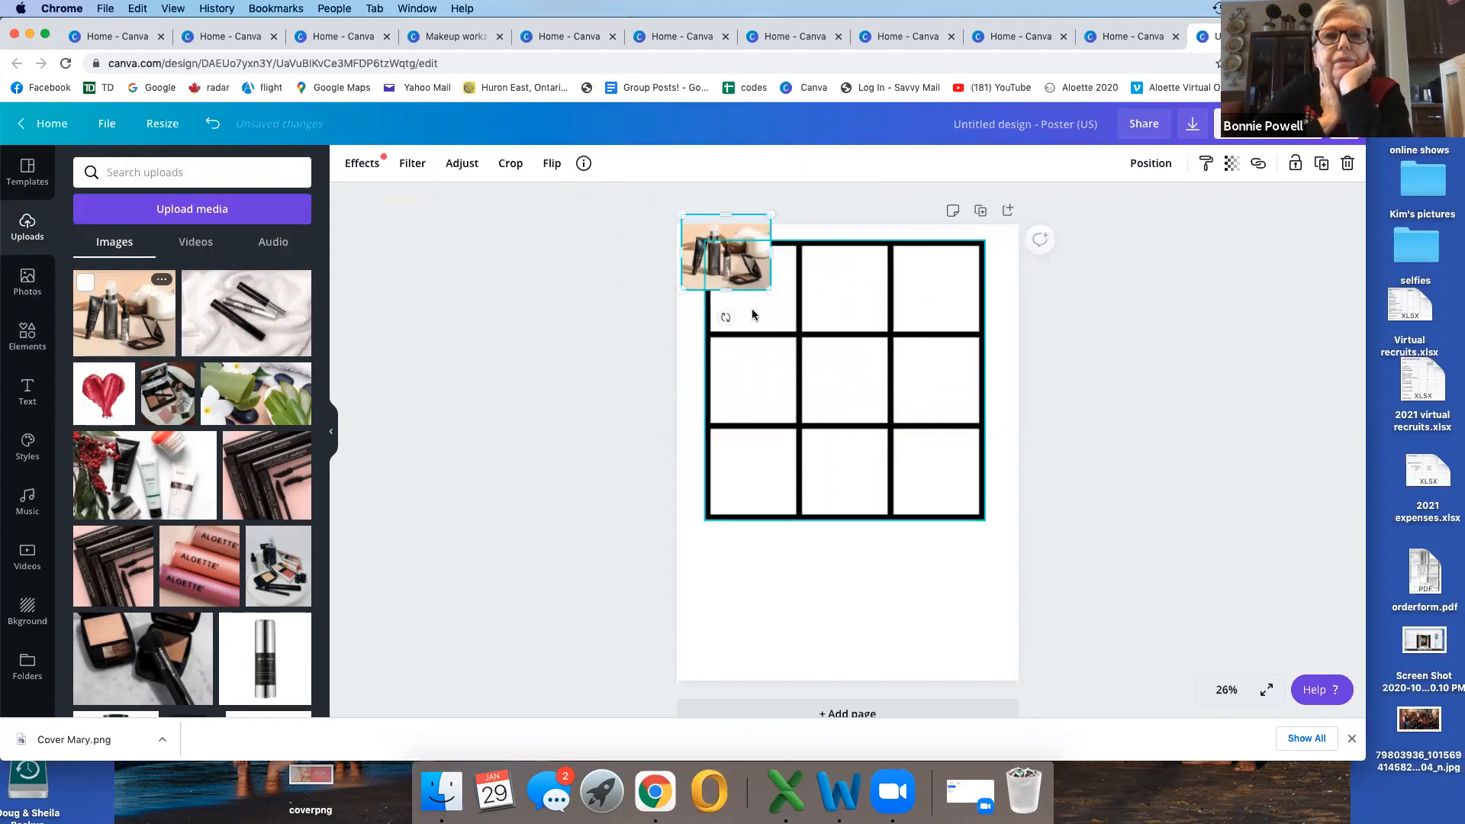
drag(730, 258, 766, 292)
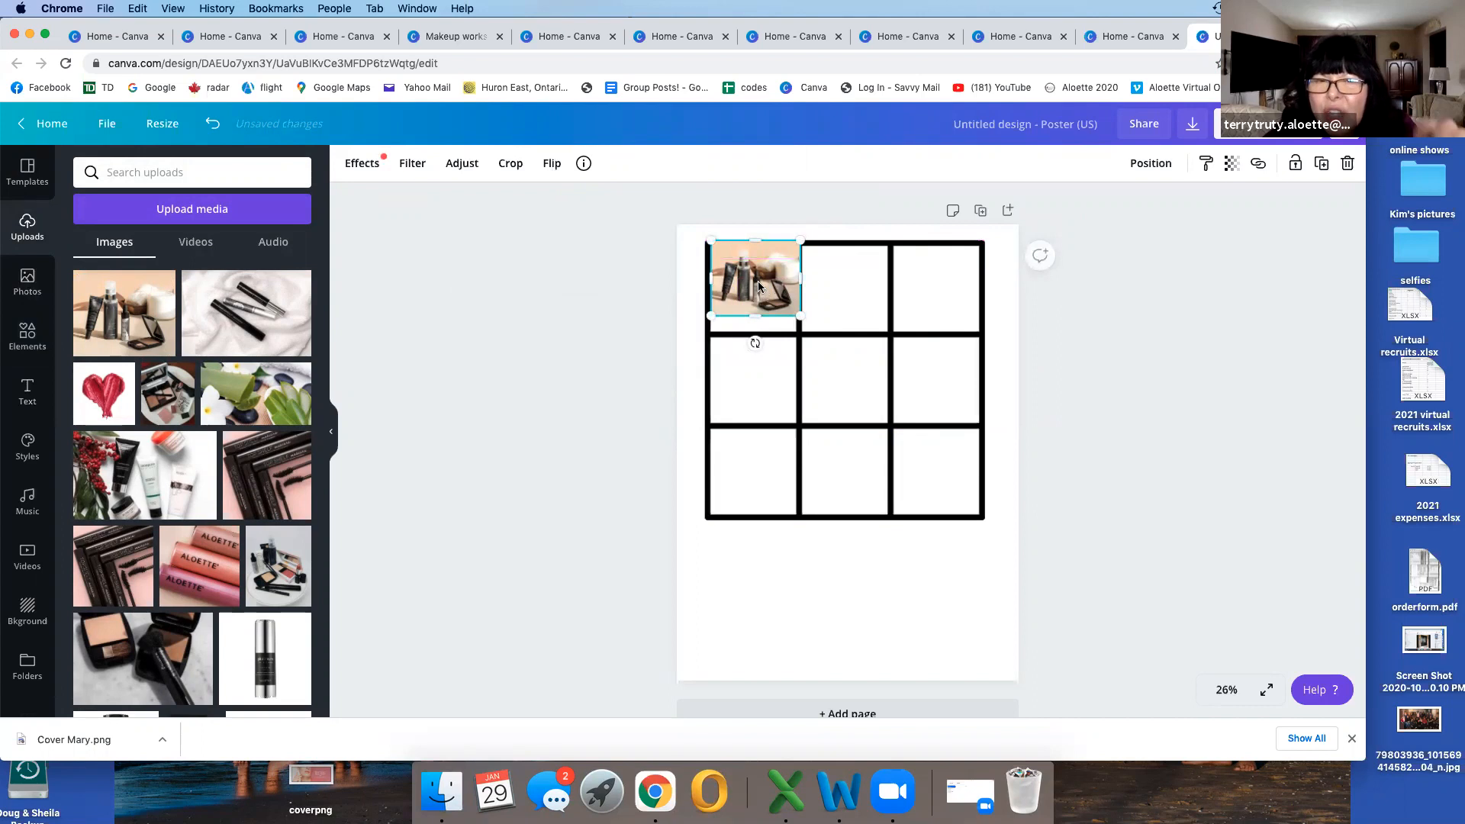
click(1348, 163)
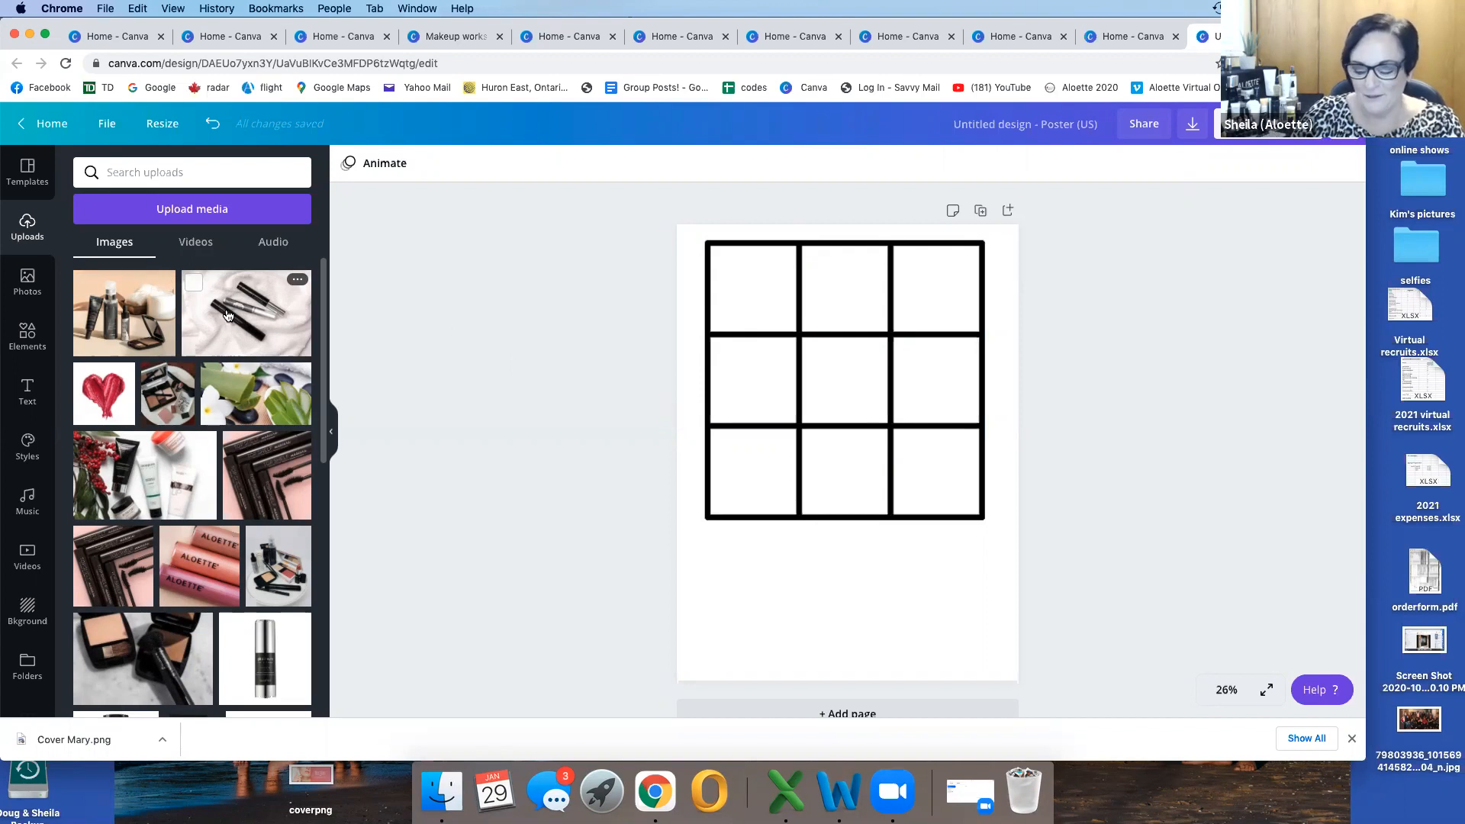
Step: Try to place the uploaded mascara photo in the grid's top-left cell, and undo the placement
drag(226, 316, 721, 281)
drag(677, 354, 735, 319)
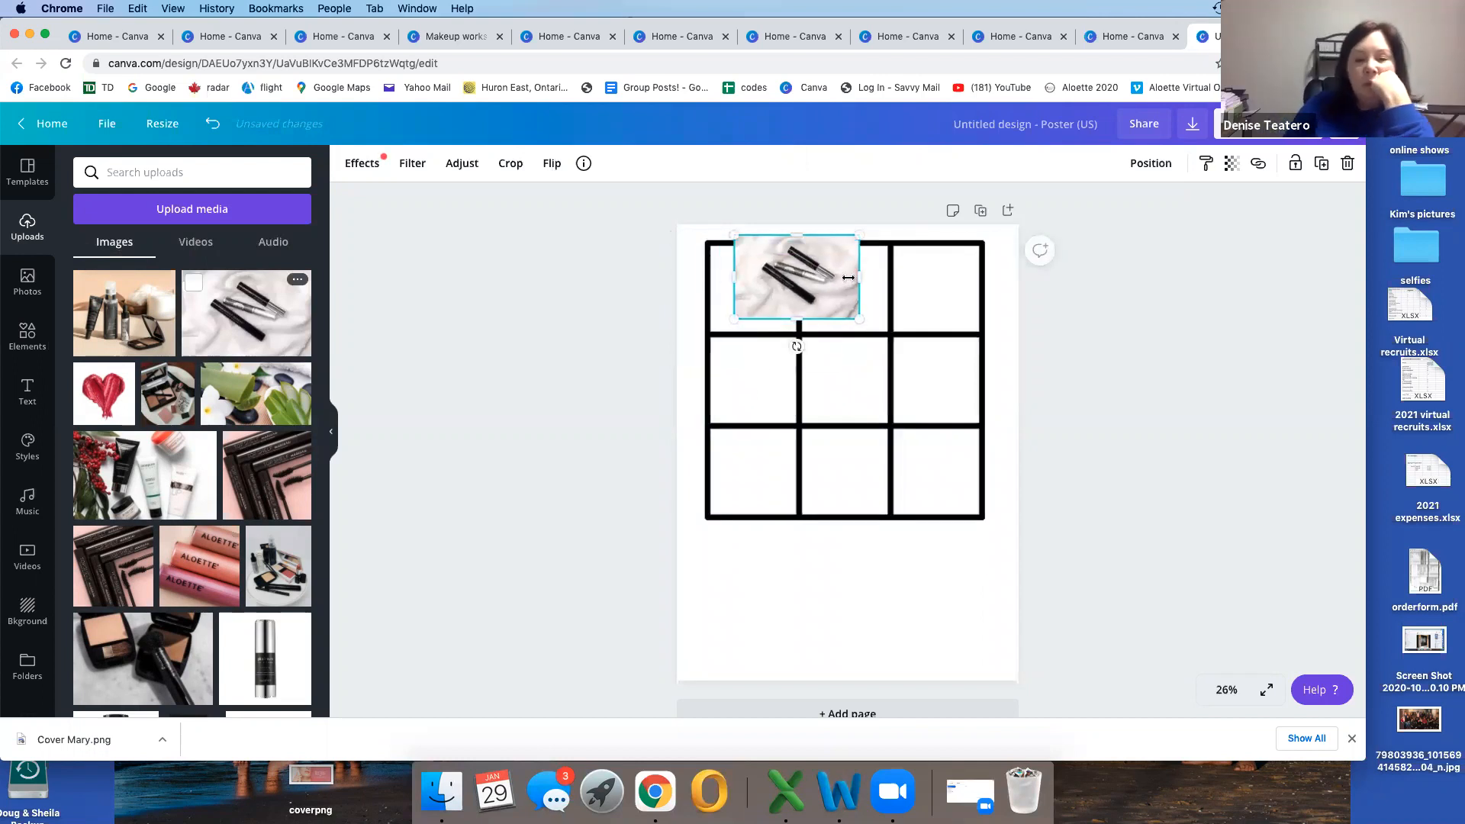
click(215, 125)
click(214, 125)
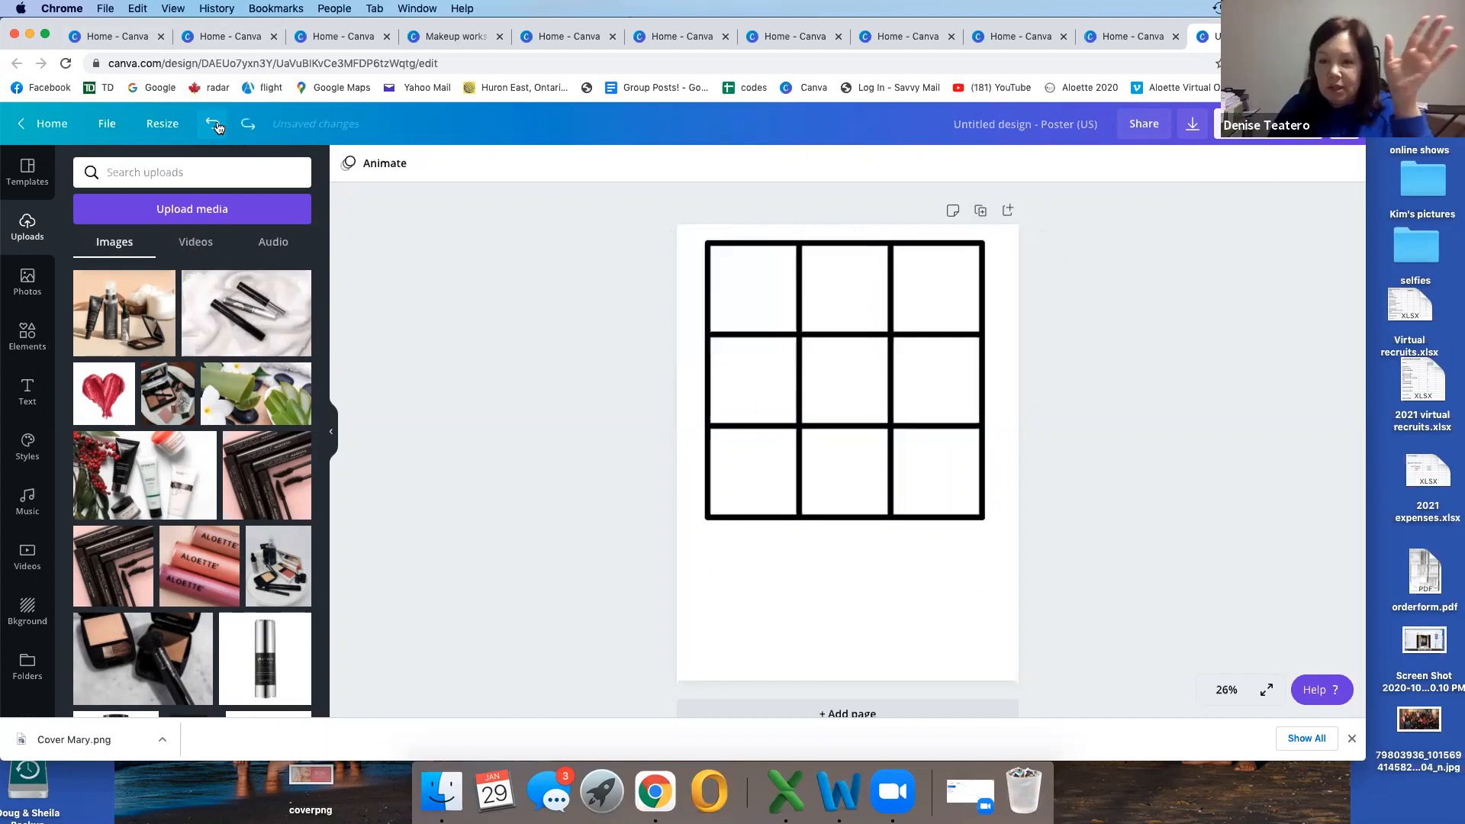
Step: Browse the elements library and search it for "grid lines"
click(26, 338)
scroll(211, 453, down, 4)
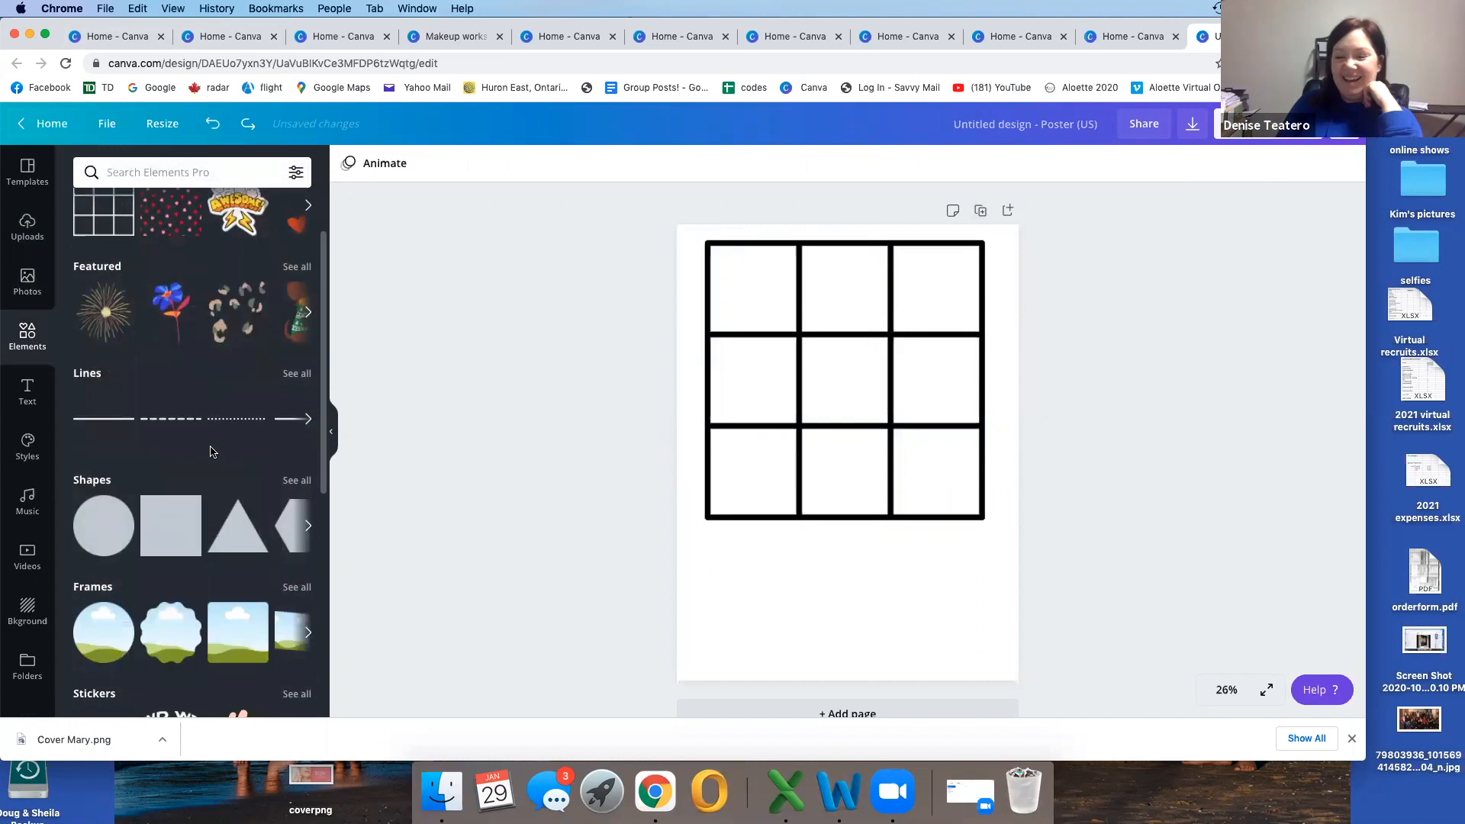
scroll(211, 453, down, 6)
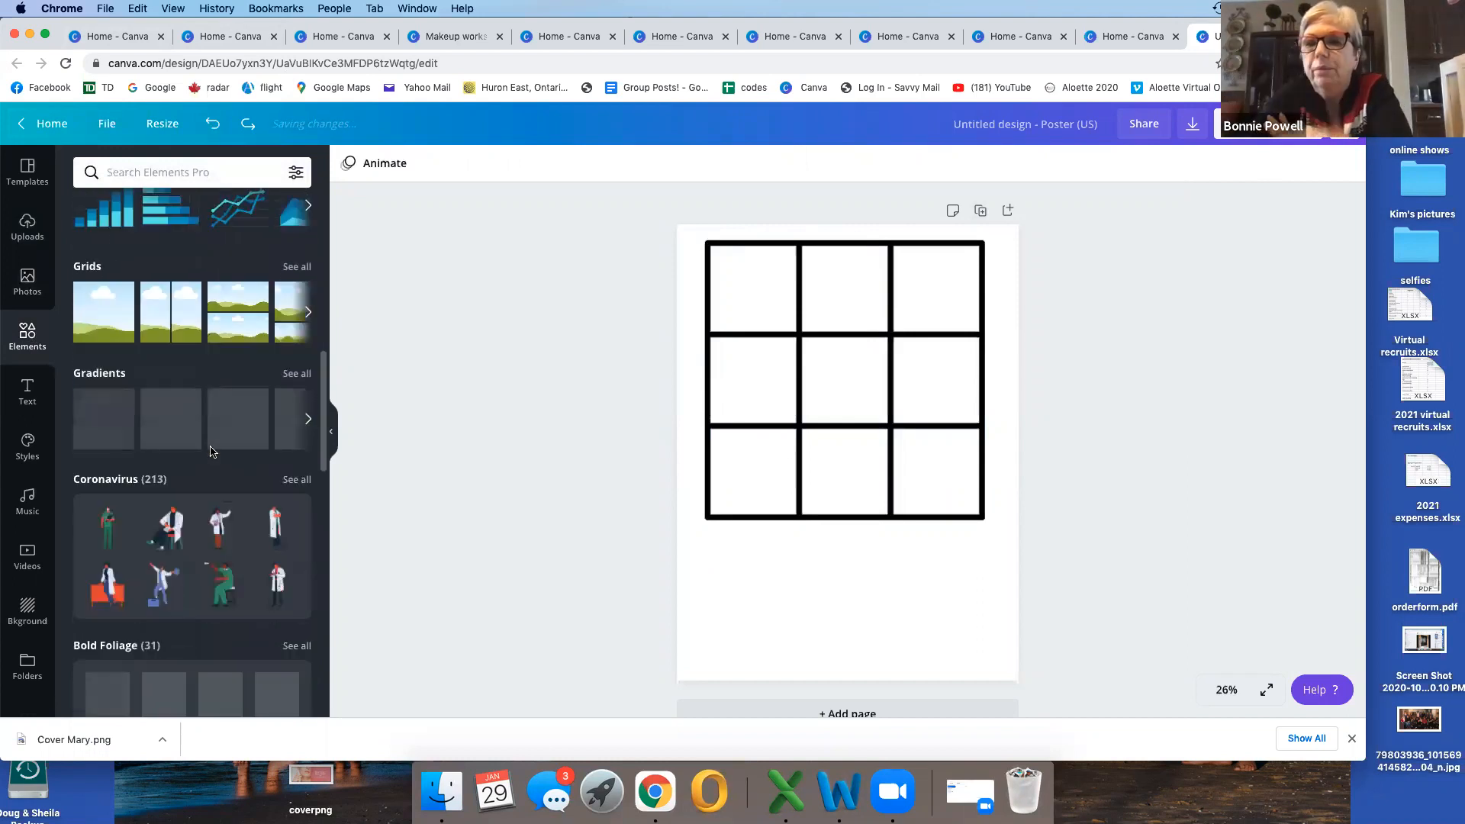
scroll(212, 453, down, 8)
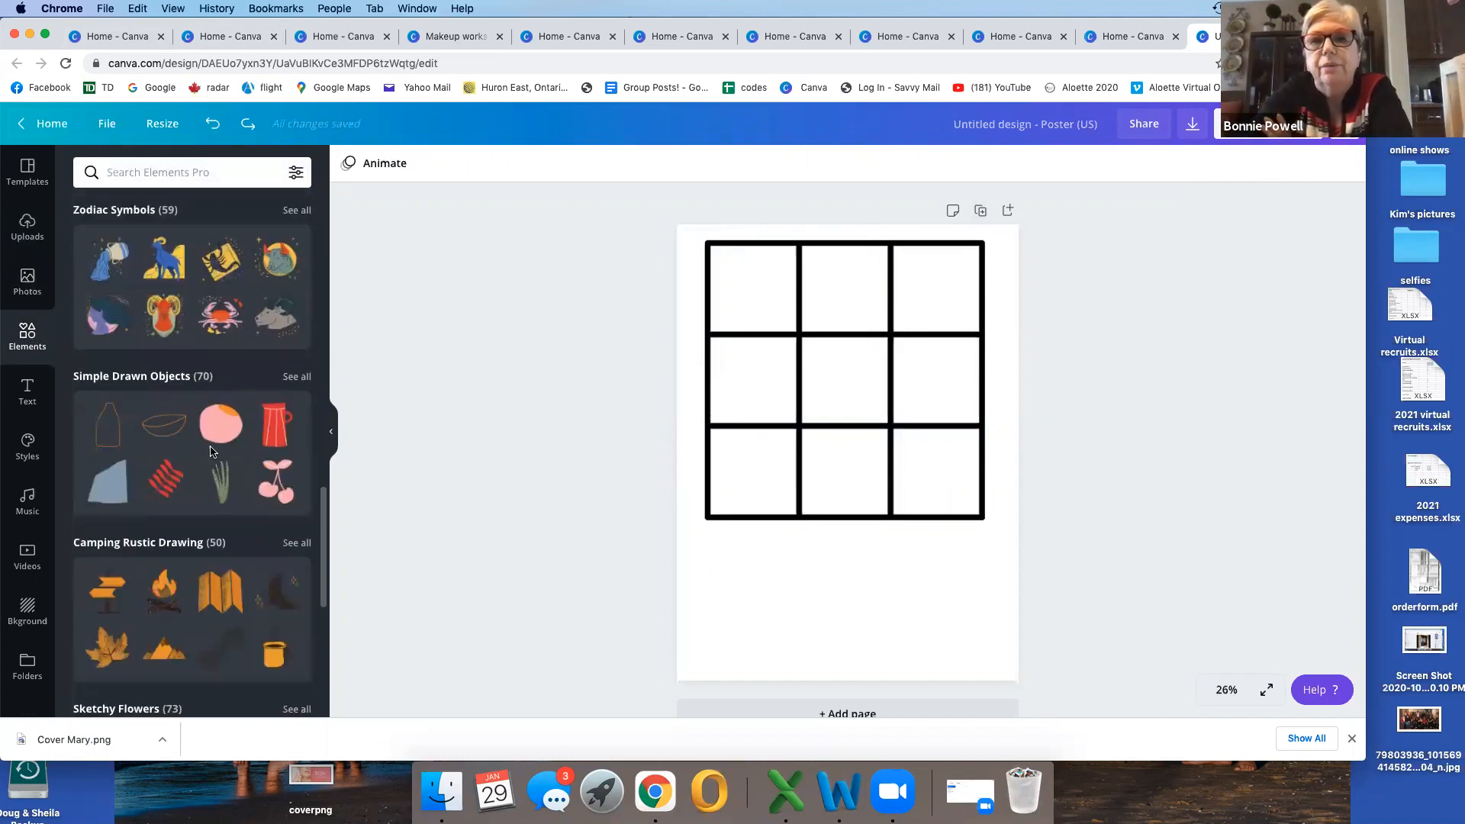
scroll(211, 451, up, 15)
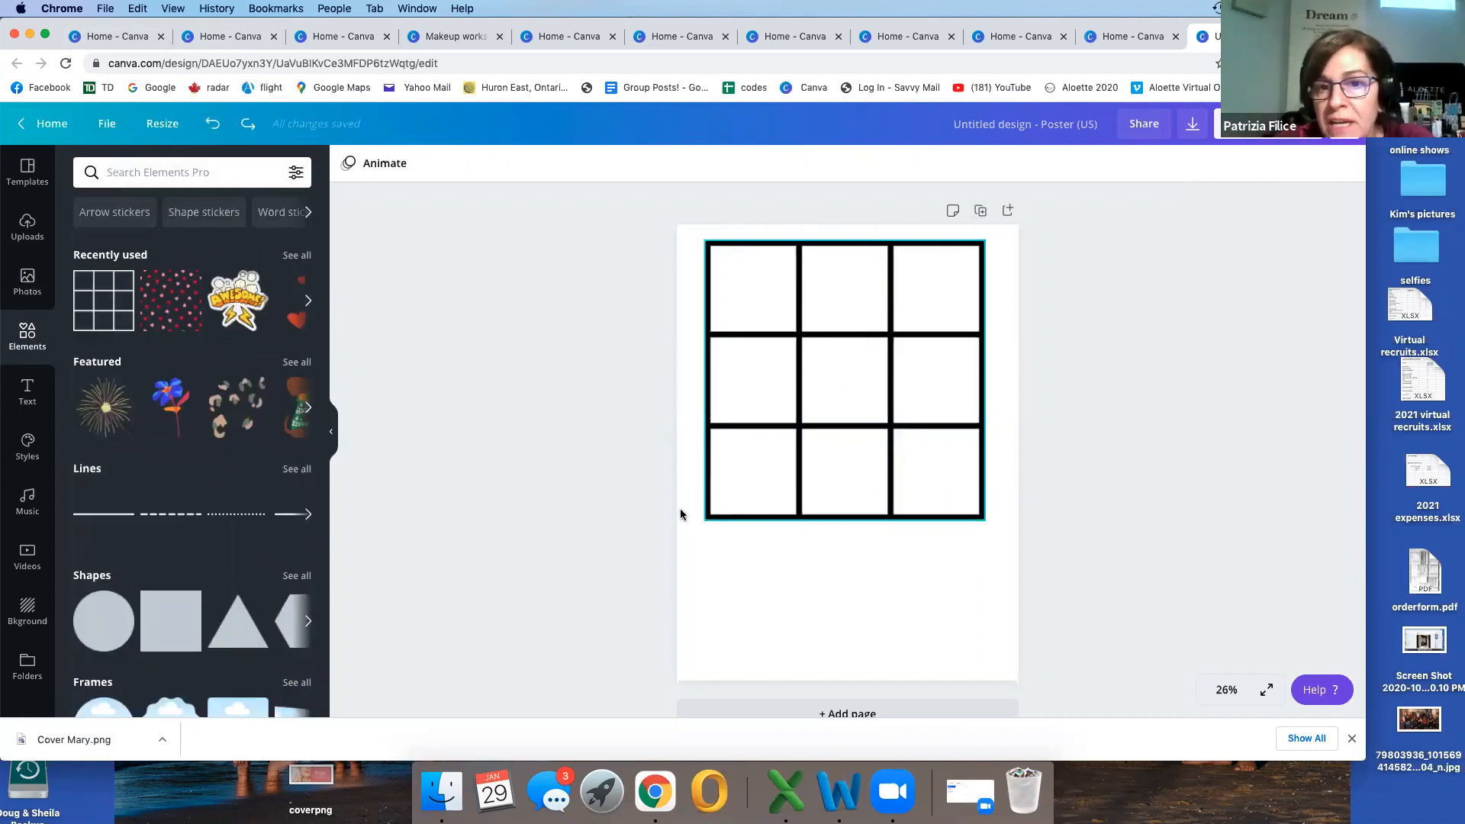
click(222, 173)
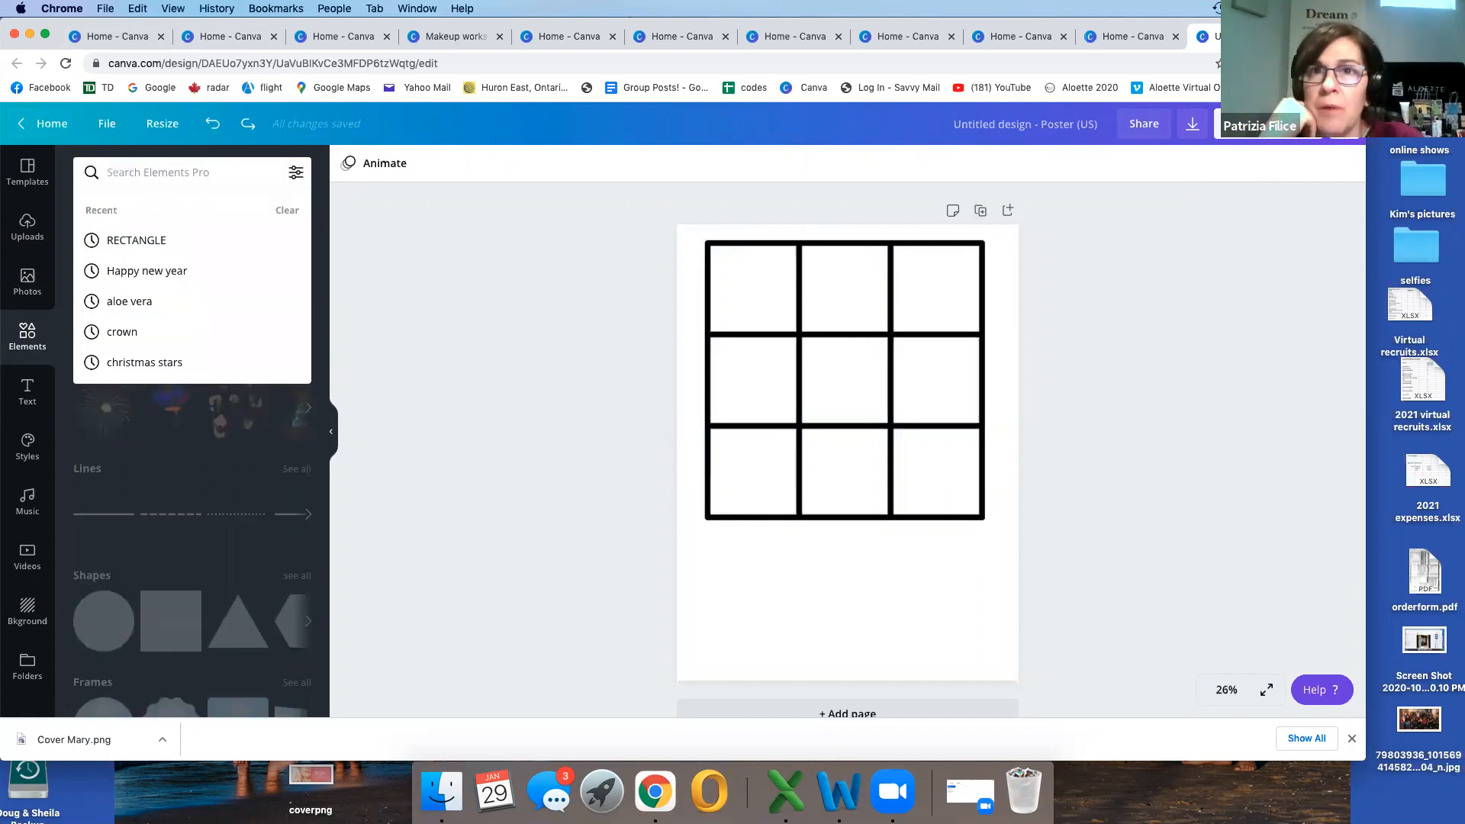
text(elements)
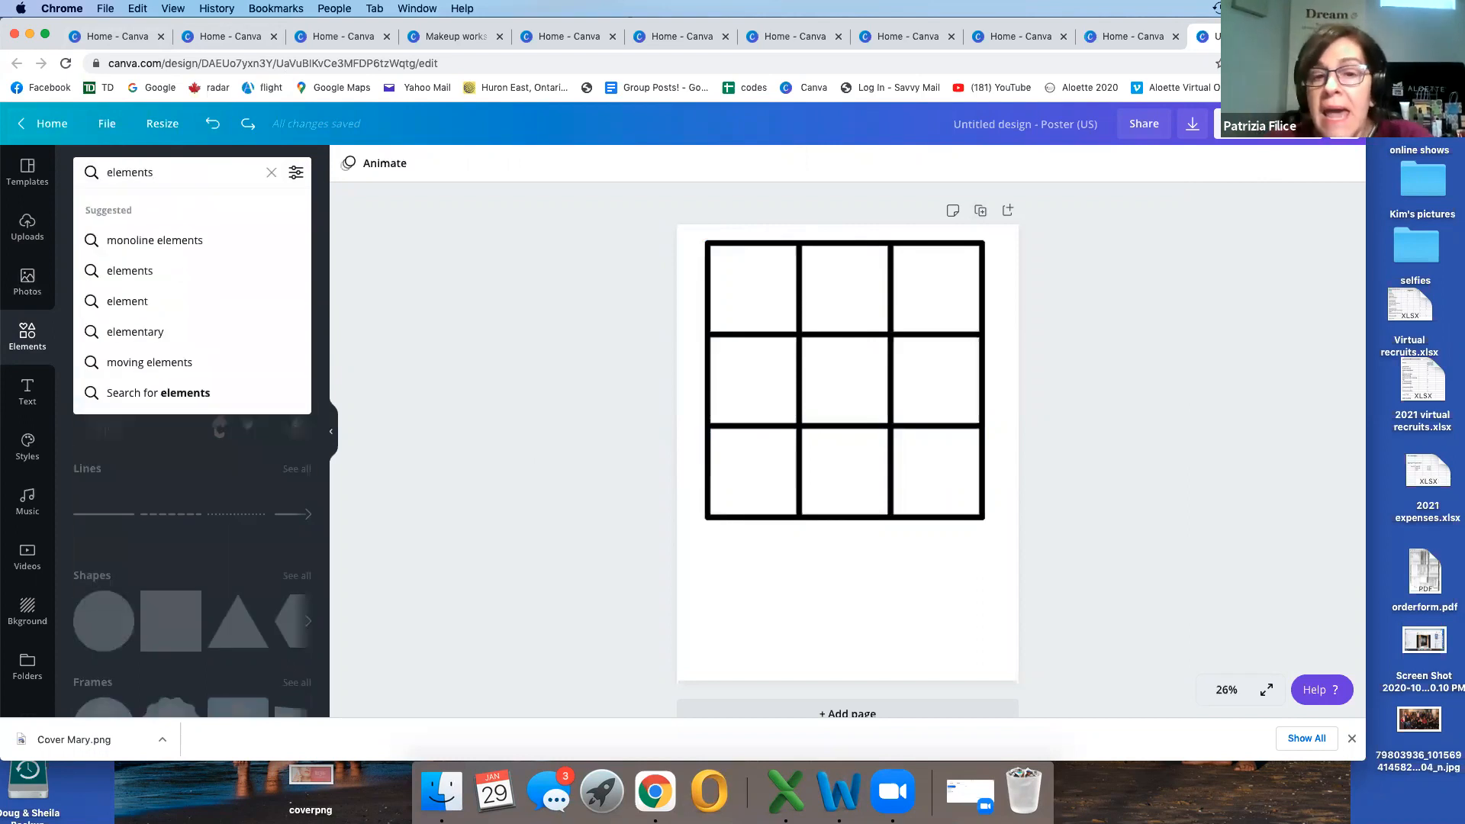
key(BackSpace)
key(BackSpace)
key(BackSpace)
text(grid)
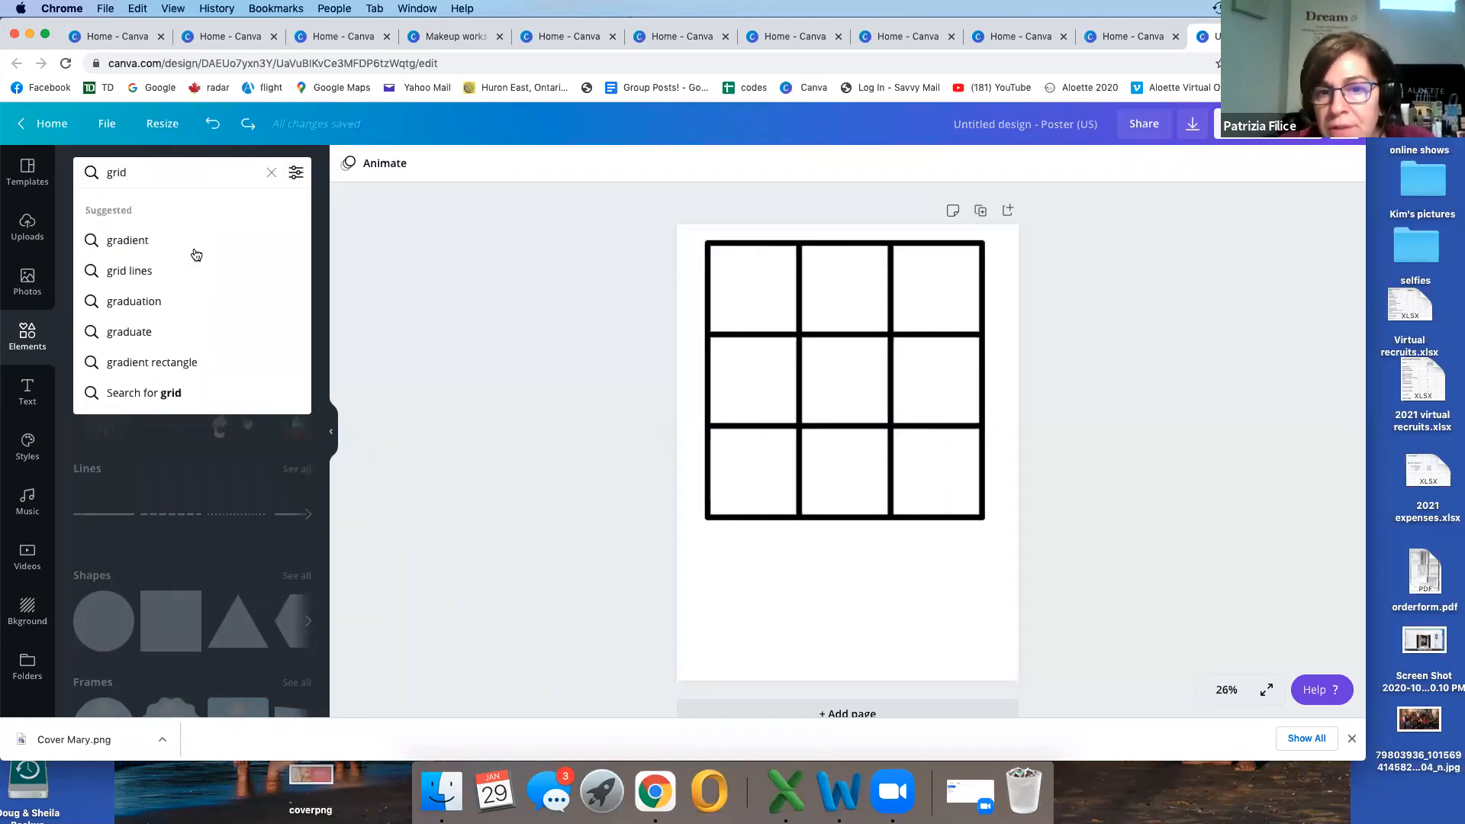
click(149, 279)
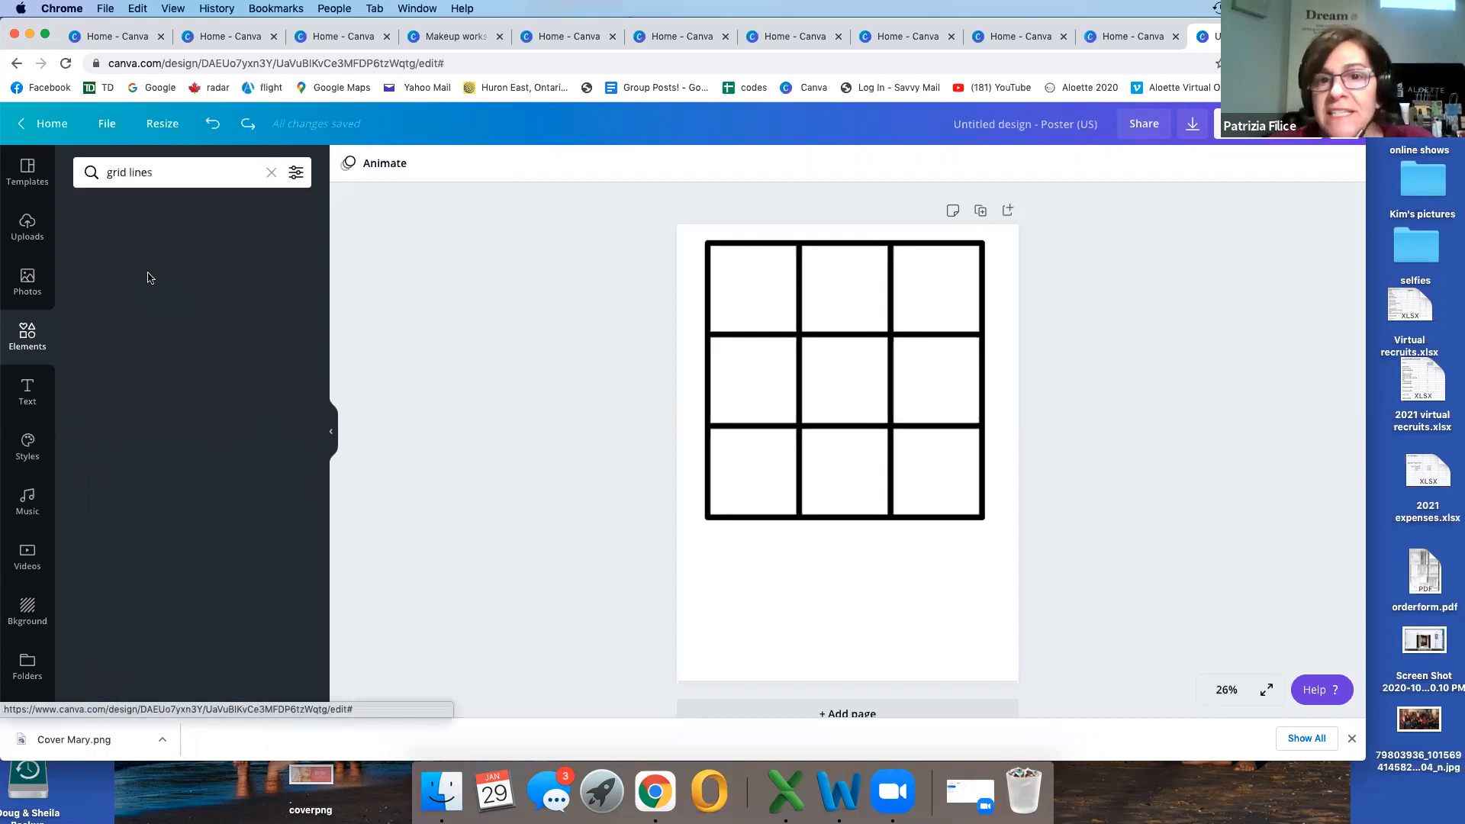
Step: Examine the "grid lines" results for a grid suited to a photo collage
scroll(199, 342, down, 5)
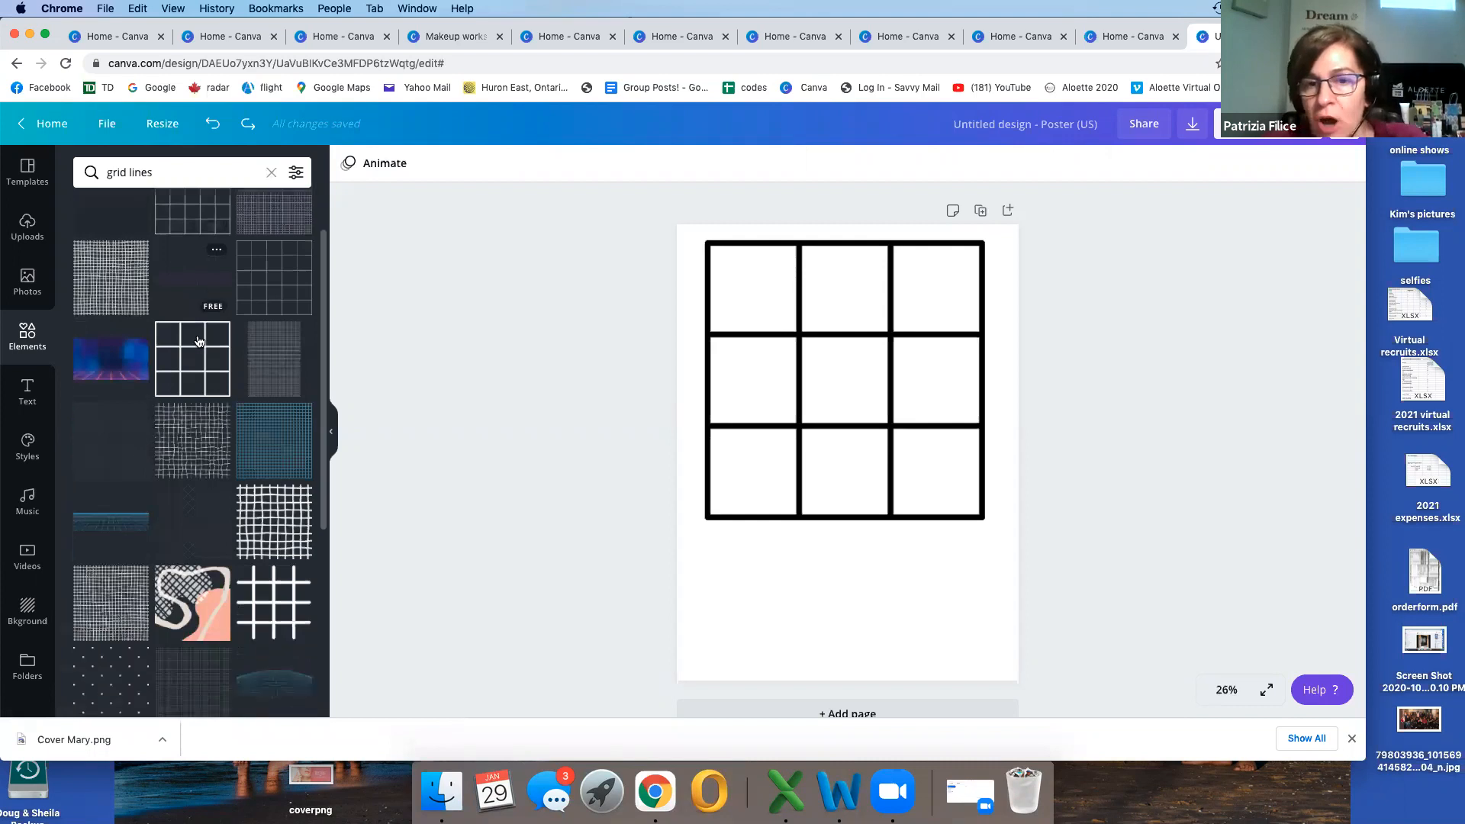
scroll(197, 340, down, 5)
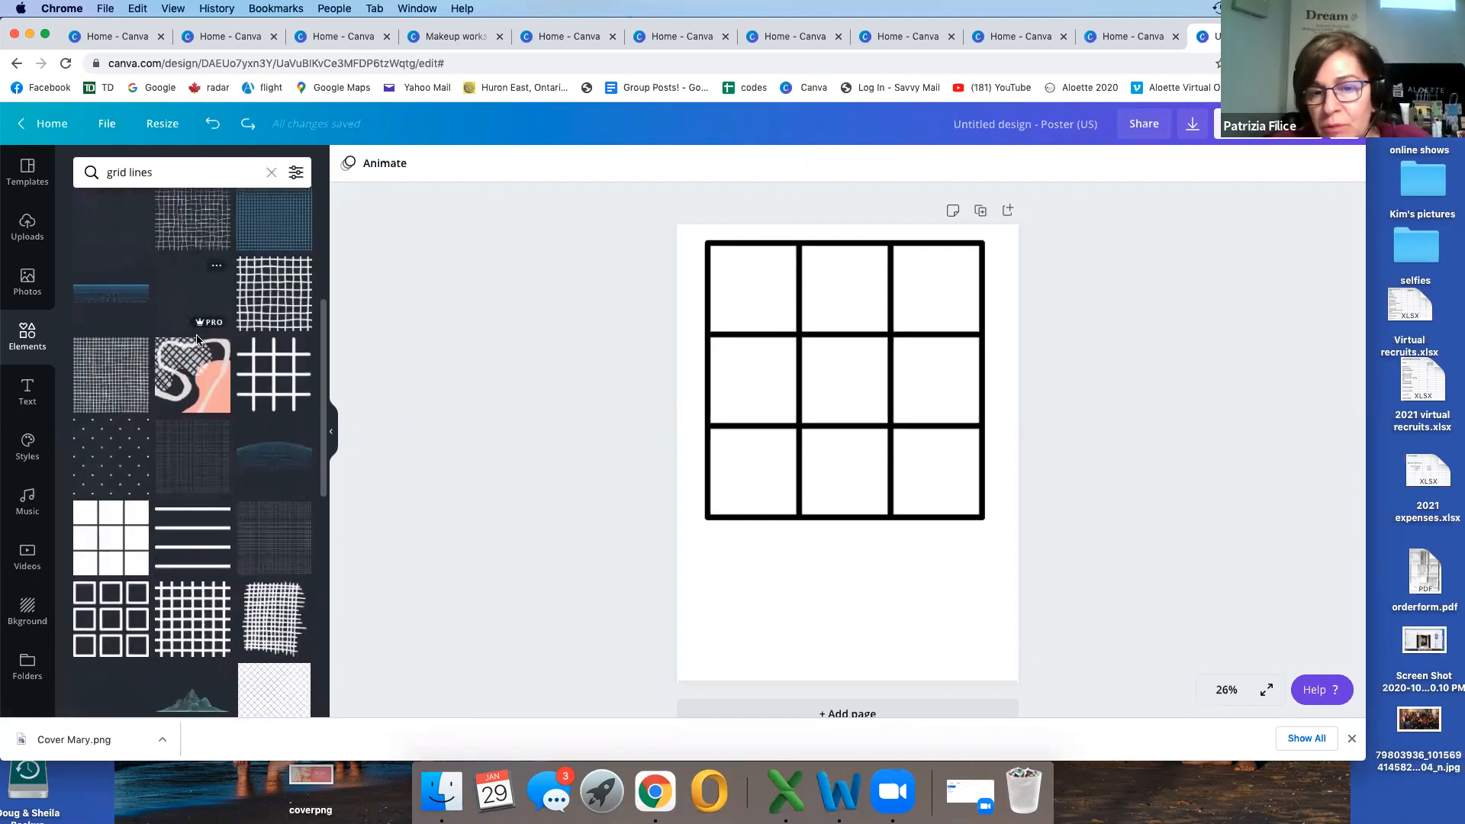
scroll(197, 341, down, 2)
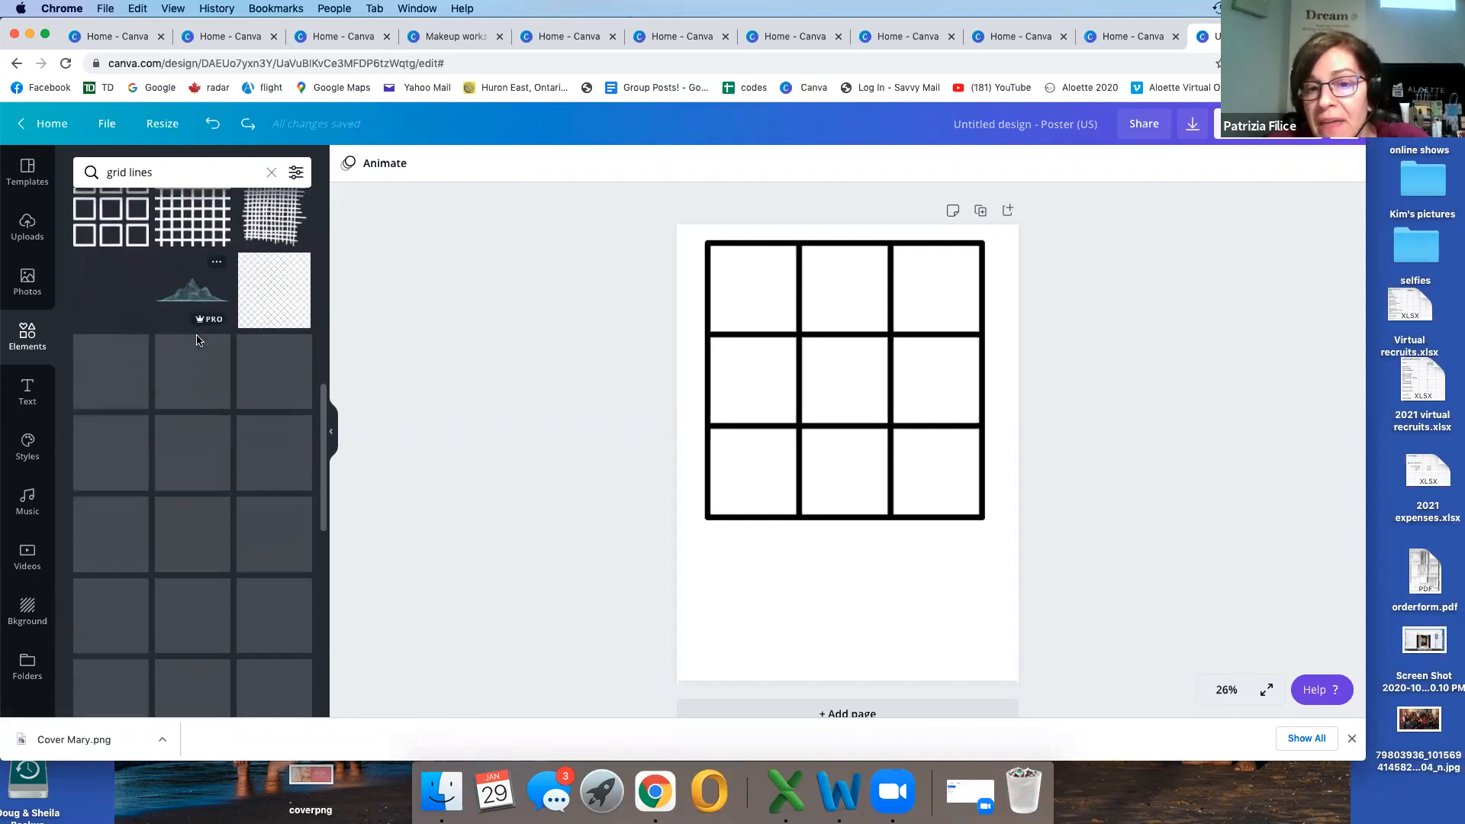
scroll(198, 341, down, 5)
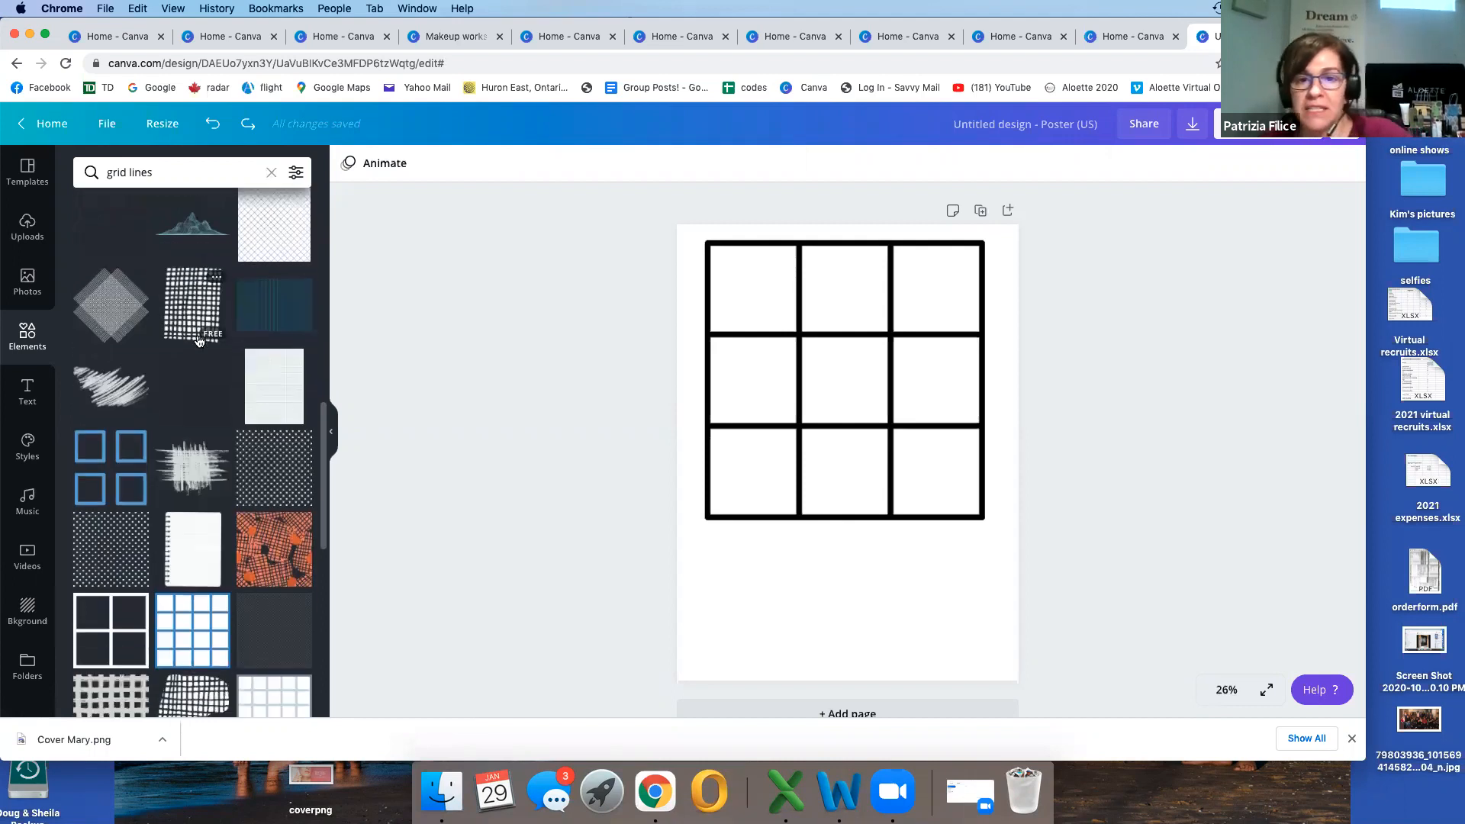
scroll(198, 341, down, 4)
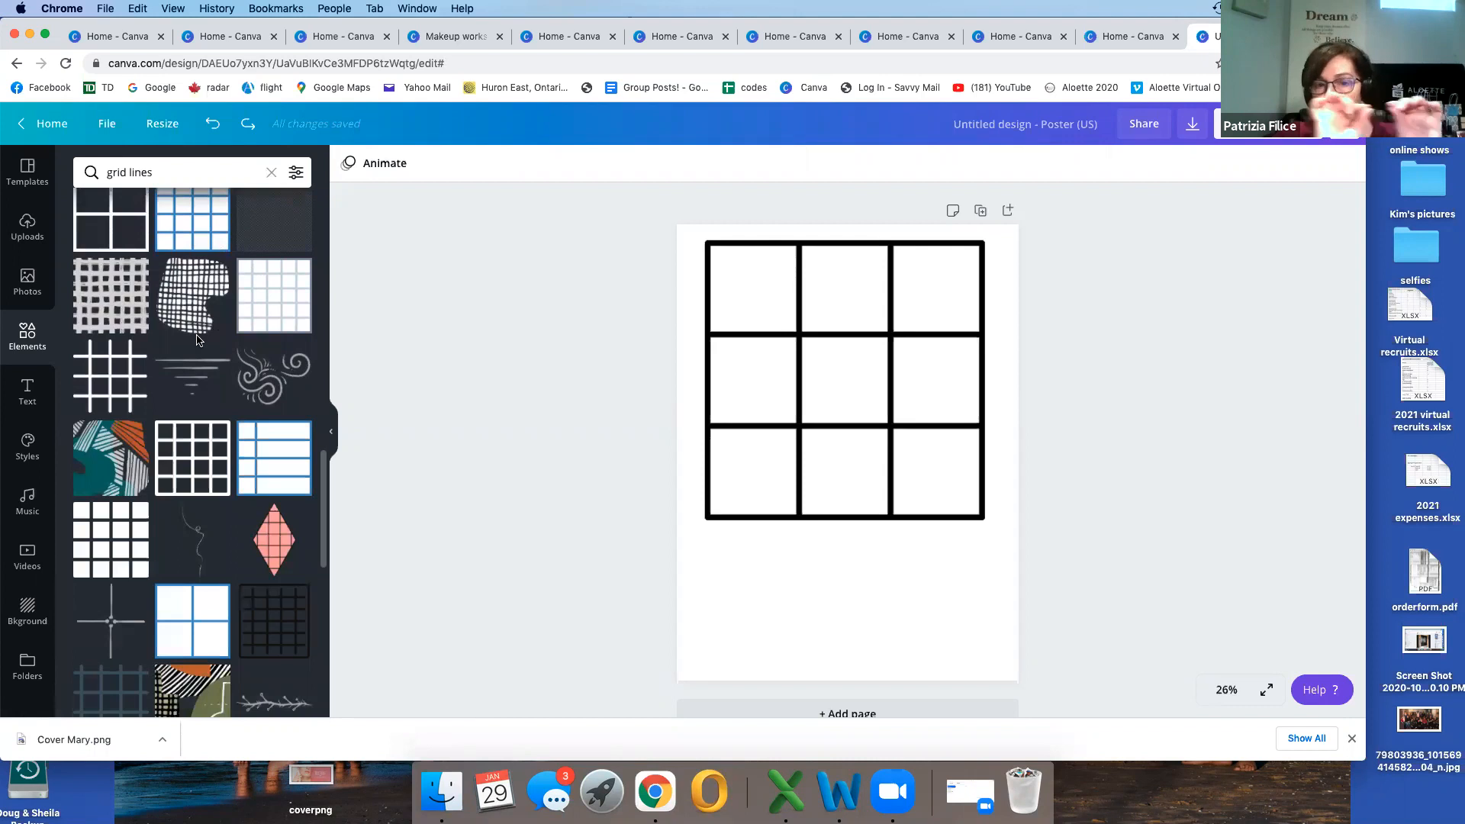
scroll(197, 340, down, 2)
scroll(197, 341, down, 3)
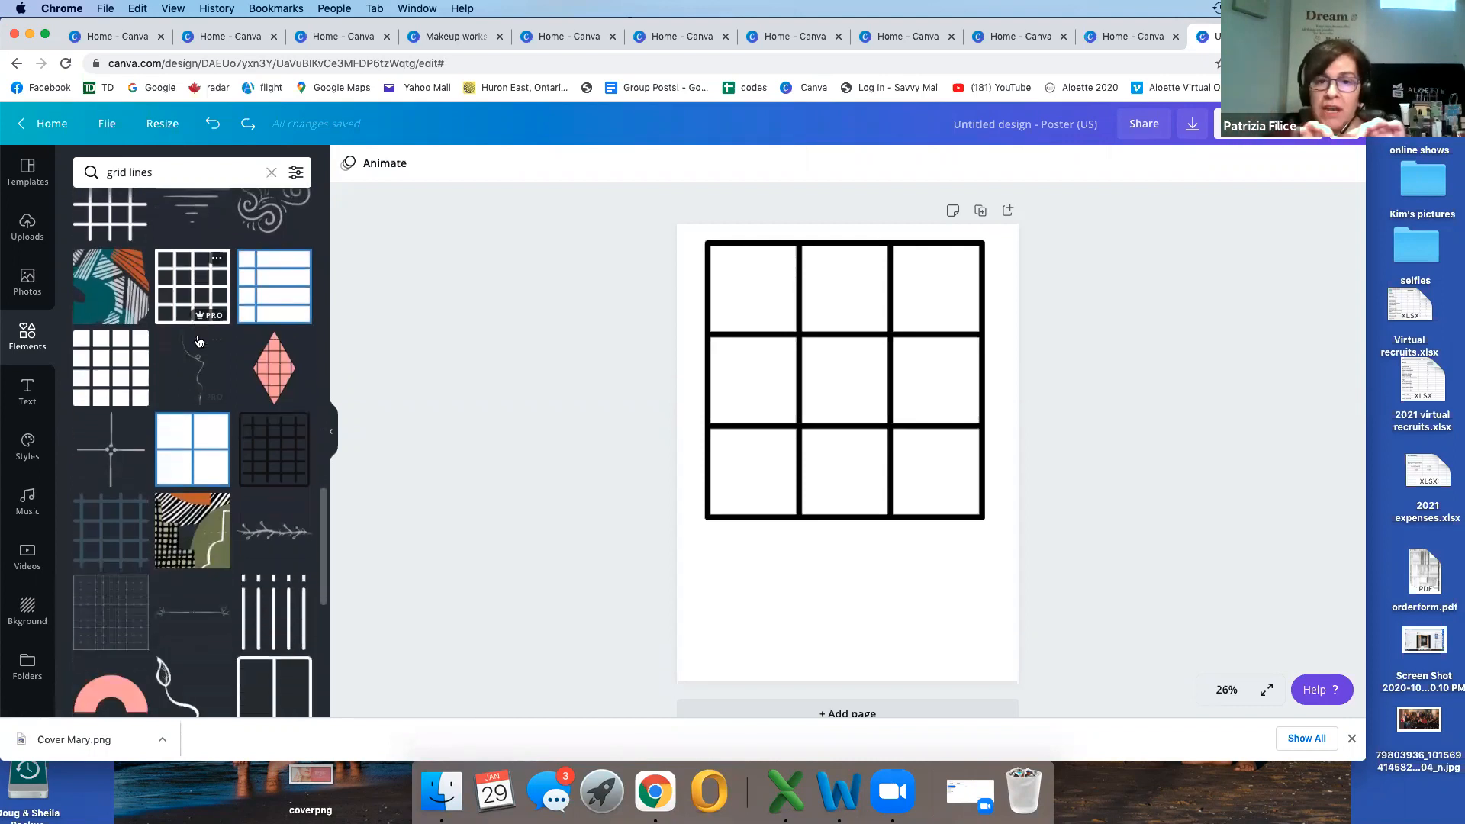
scroll(197, 340, up, 4)
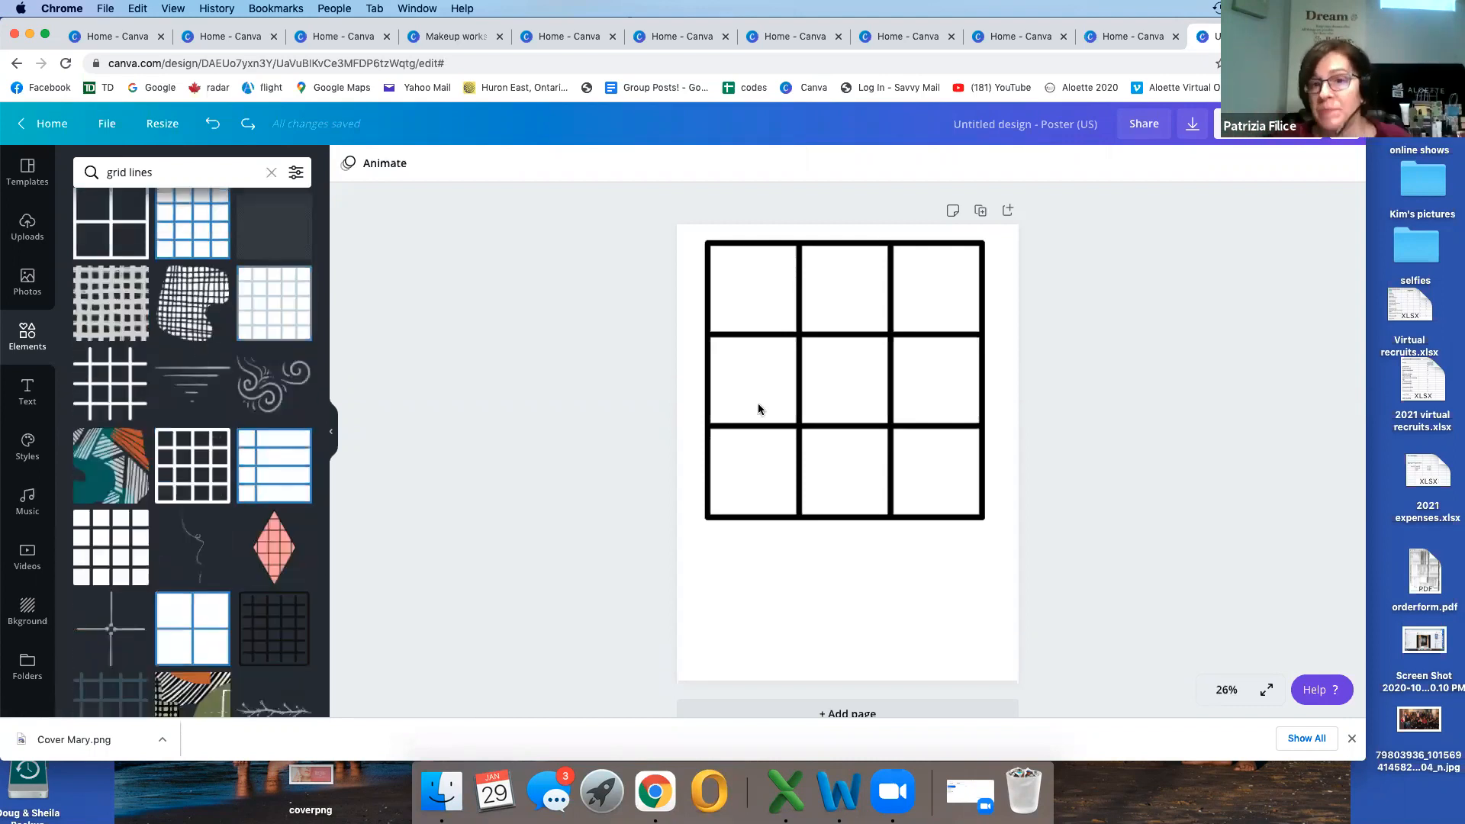
Step: Delete the black three-by-three grid from the poster and apply the blue gradient background
click(758, 408)
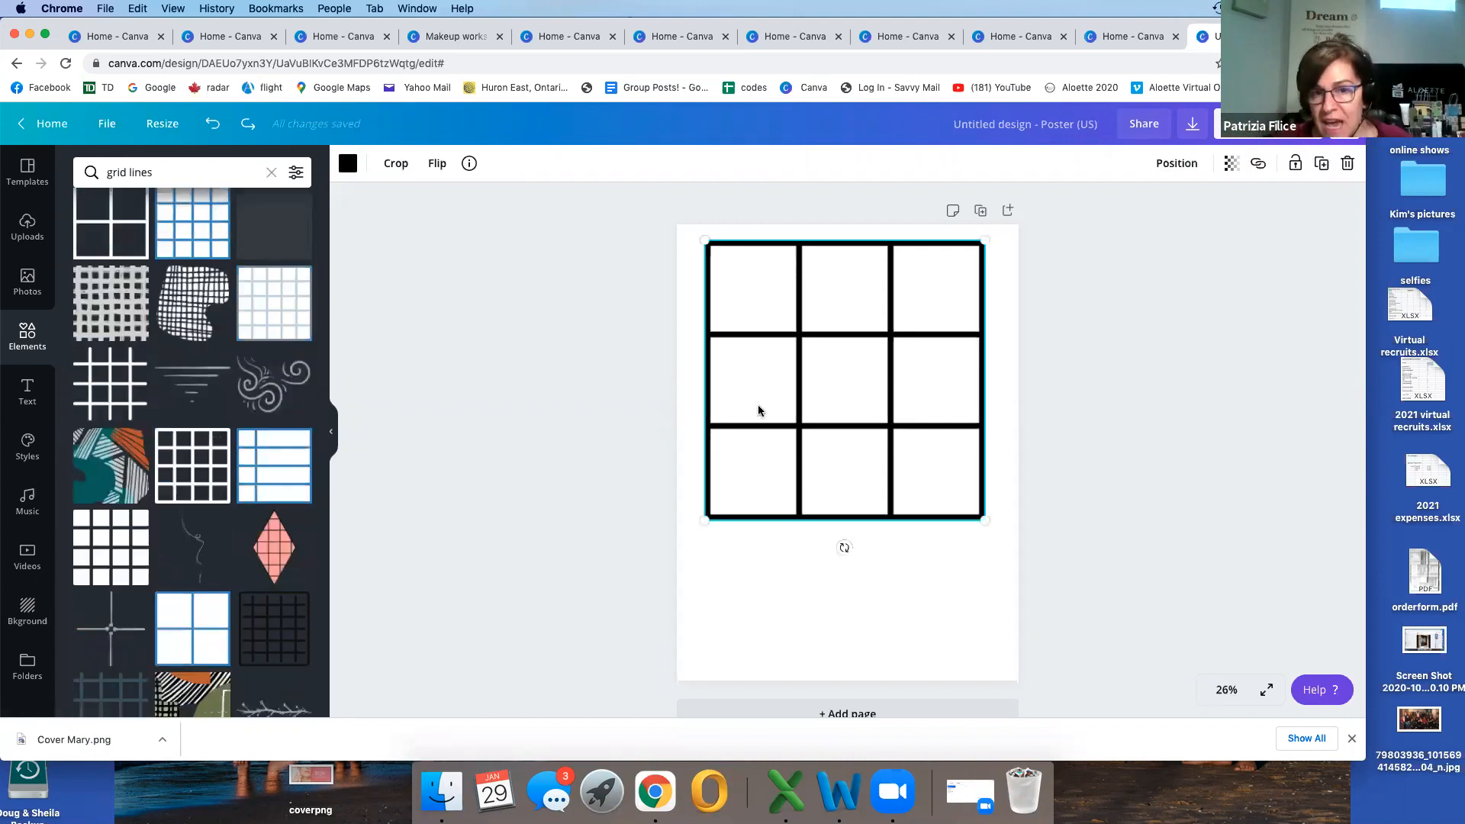
click(1349, 163)
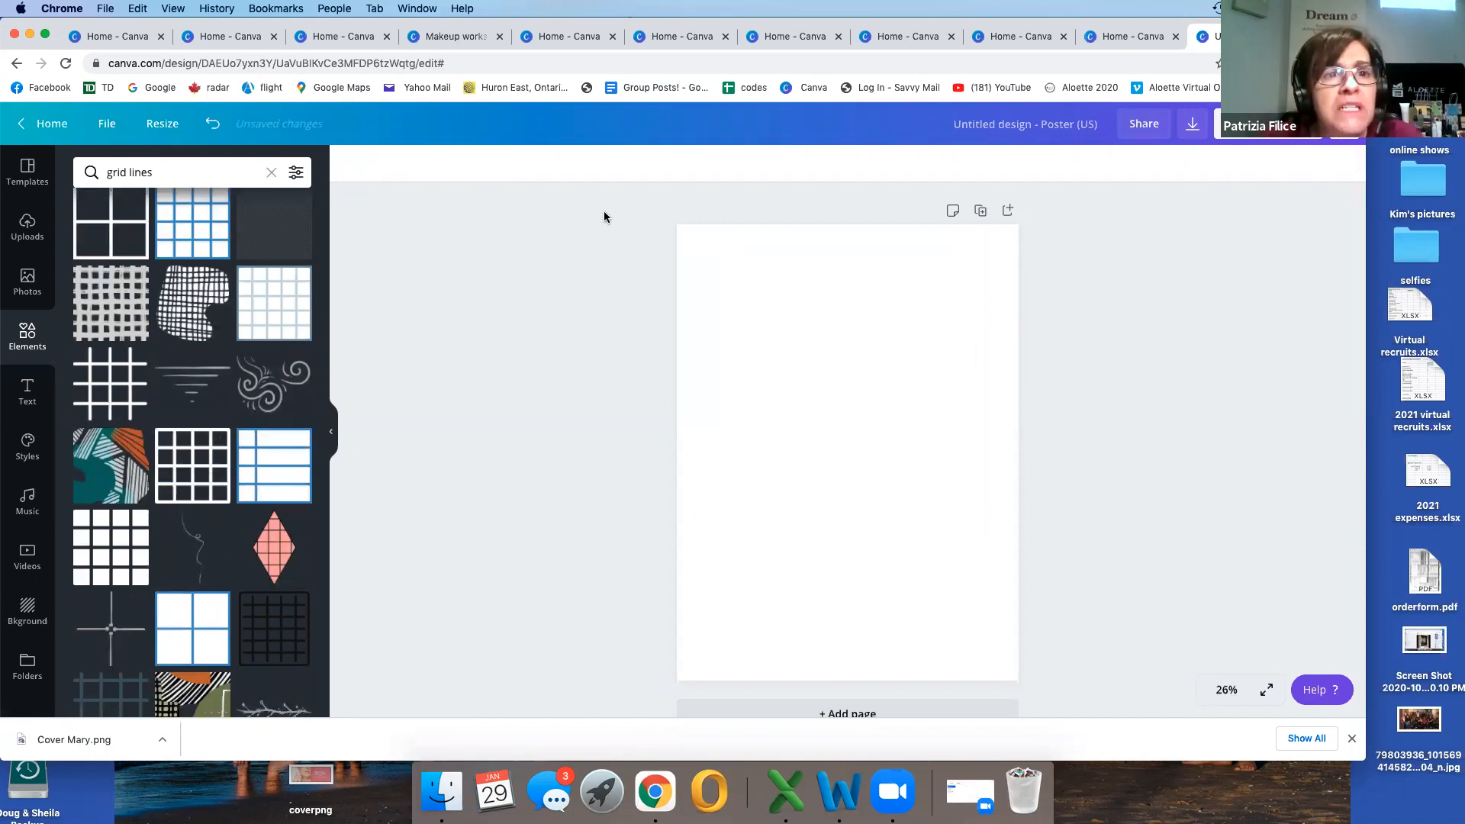
click(28, 607)
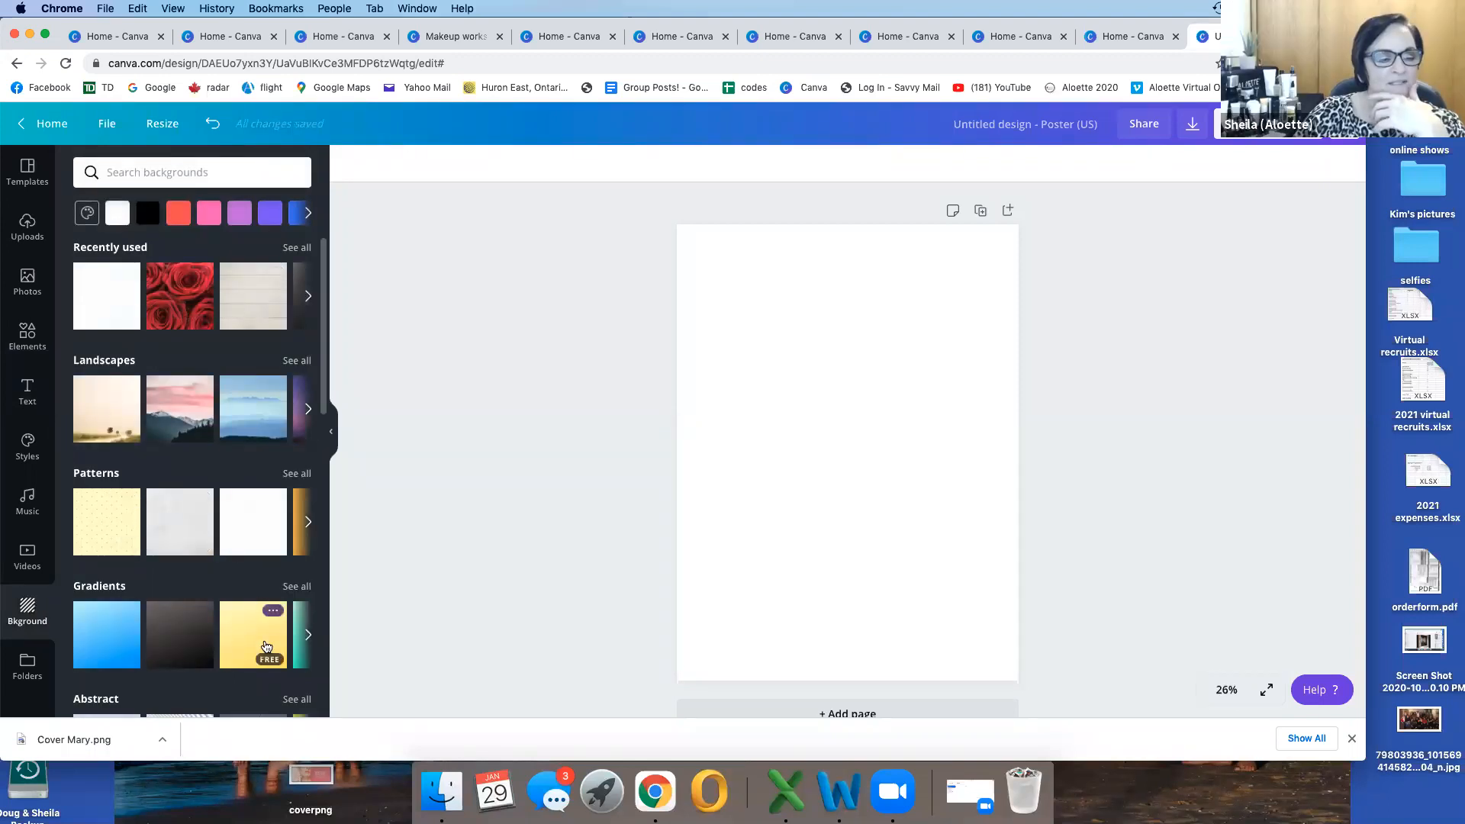
scroll(203, 634, down, 3)
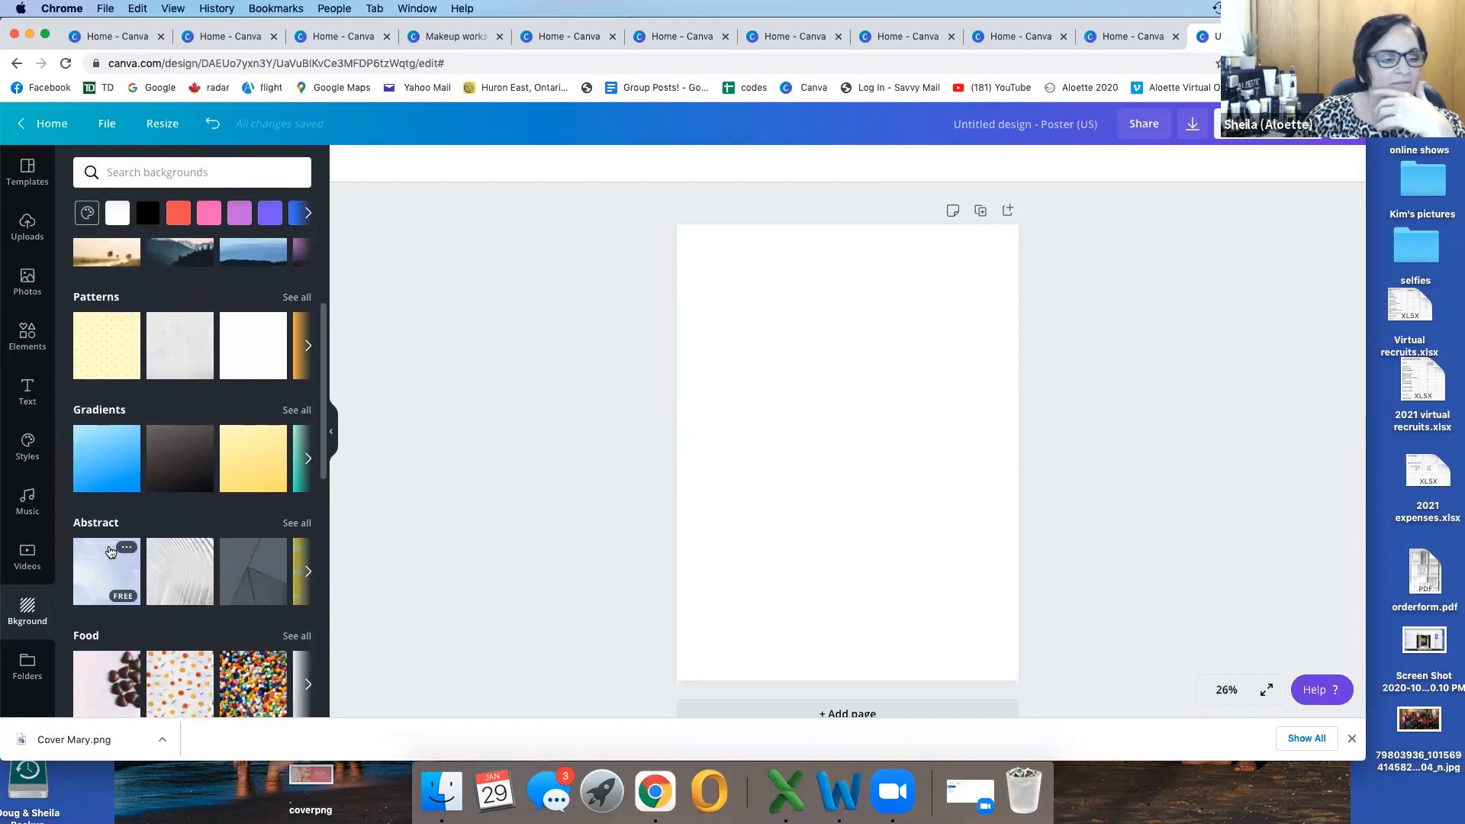
click(99, 450)
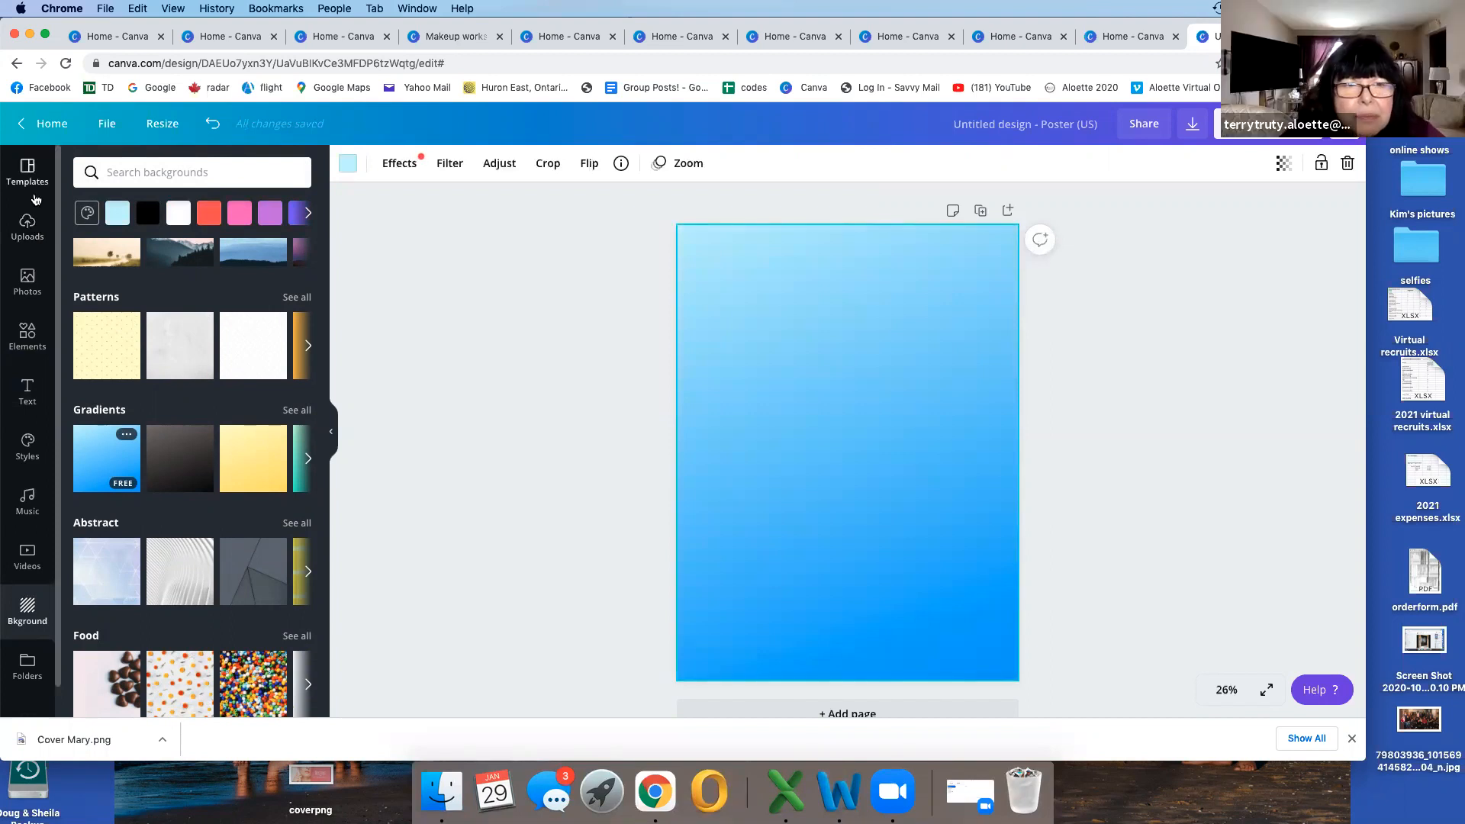
Step: Try to add the uploaded skincare bottles photo to the gradient poster, and undo its placement
click(26, 226)
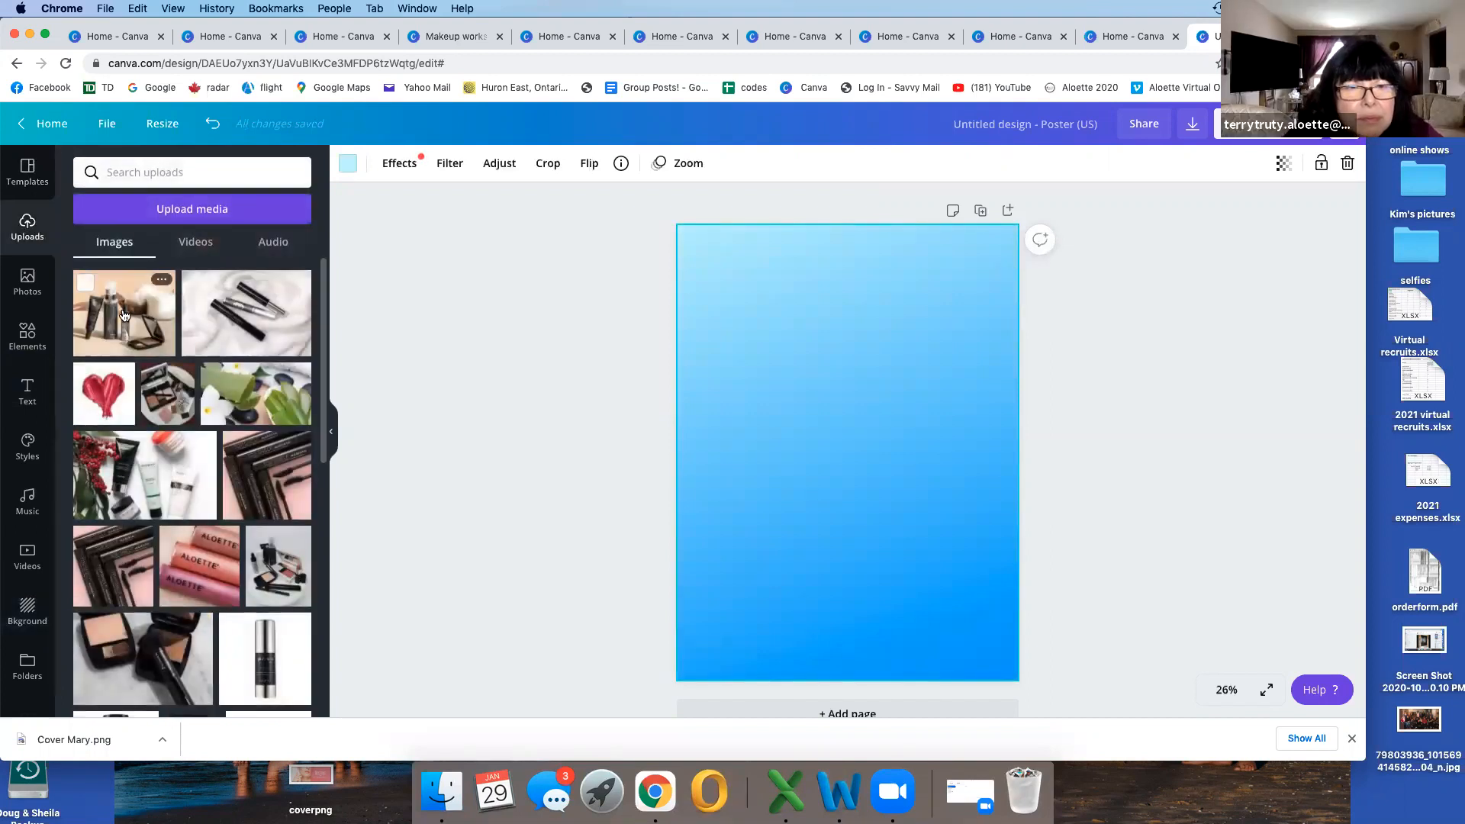
drag(347, 308, 827, 262)
drag(905, 392, 878, 387)
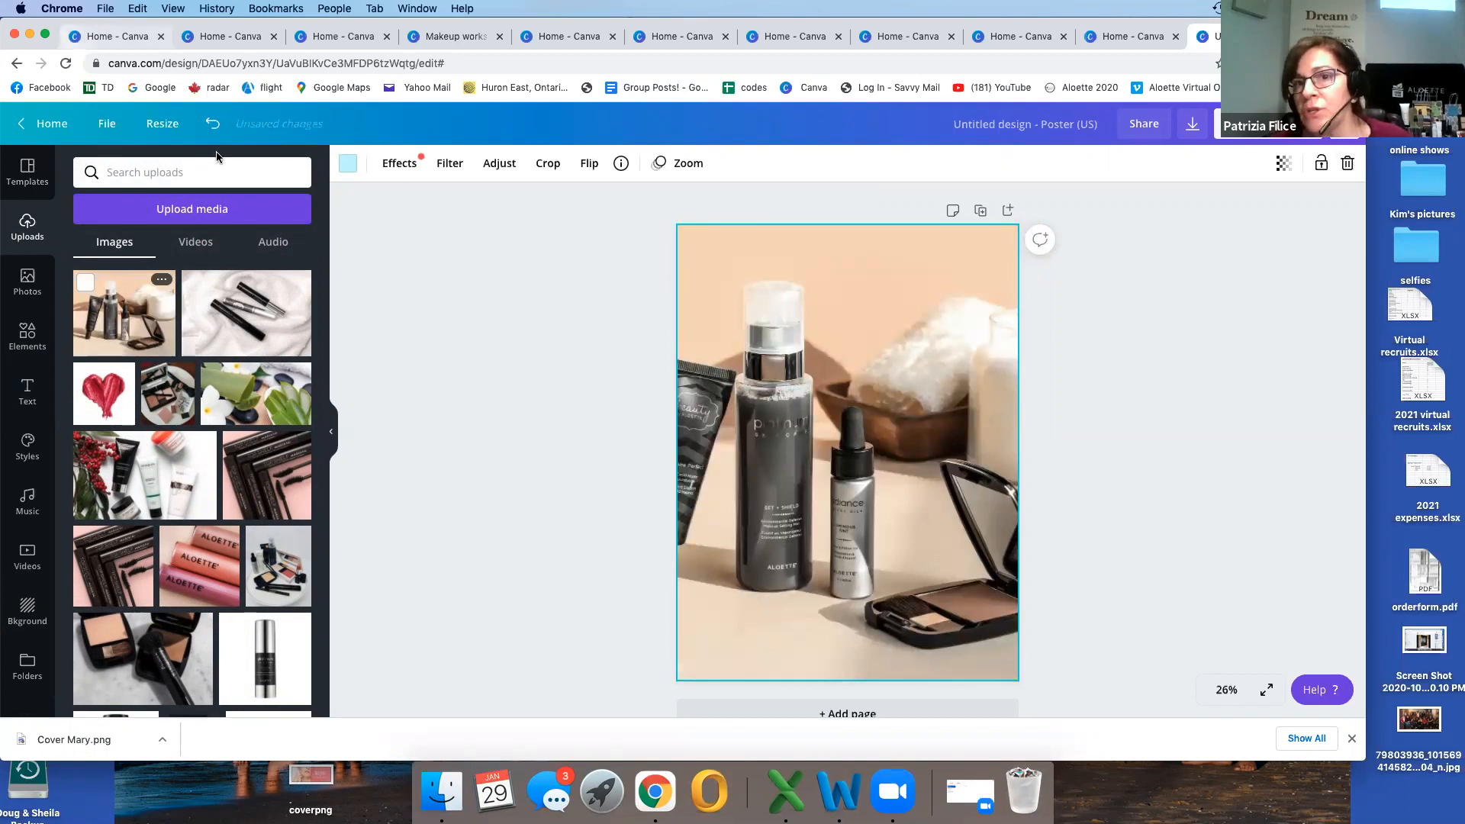
click(213, 124)
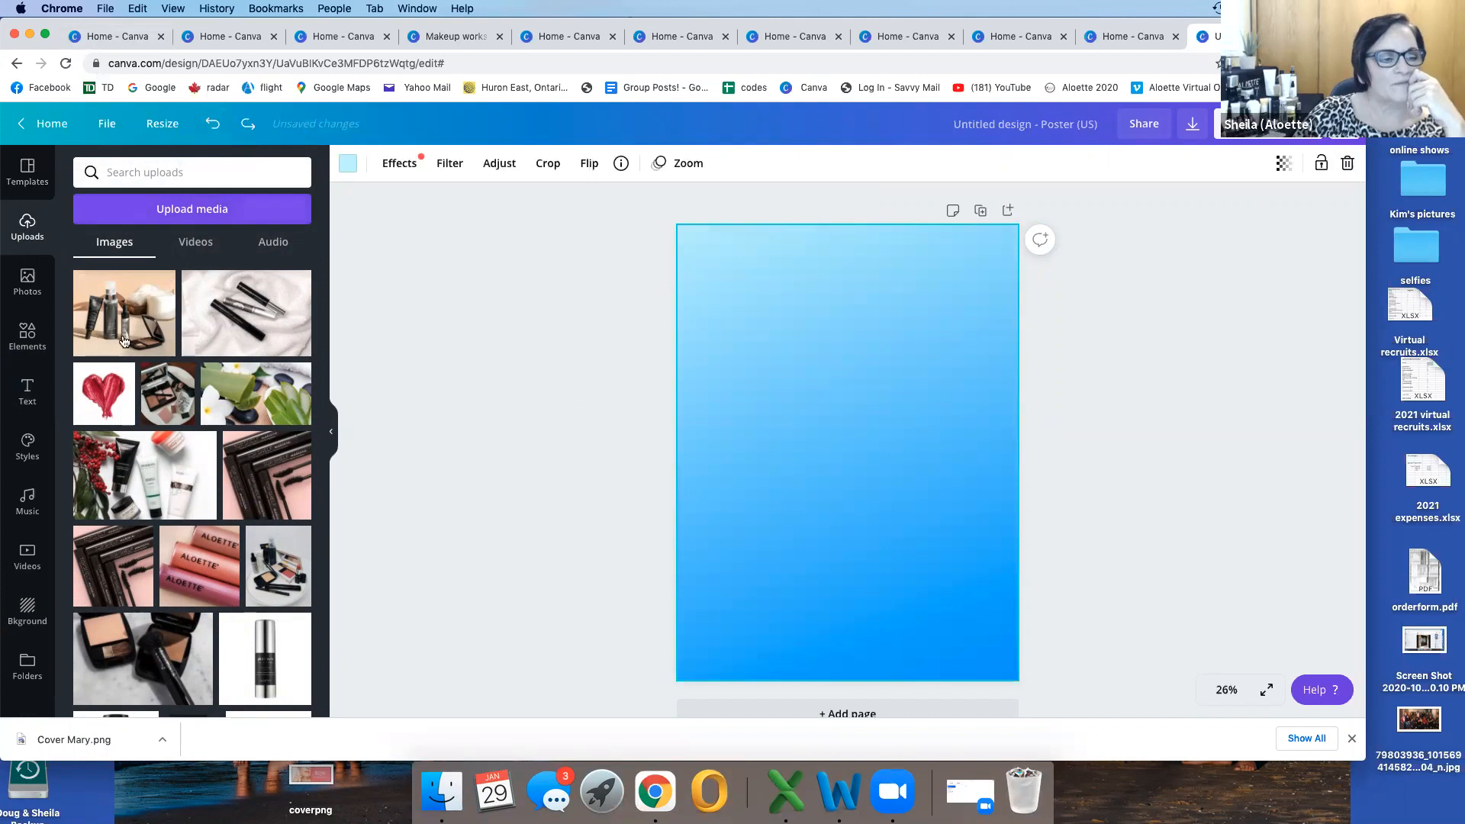
Step: Apply the Squada One and Klima font style with its pink, brown and green palette to the poster
click(29, 441)
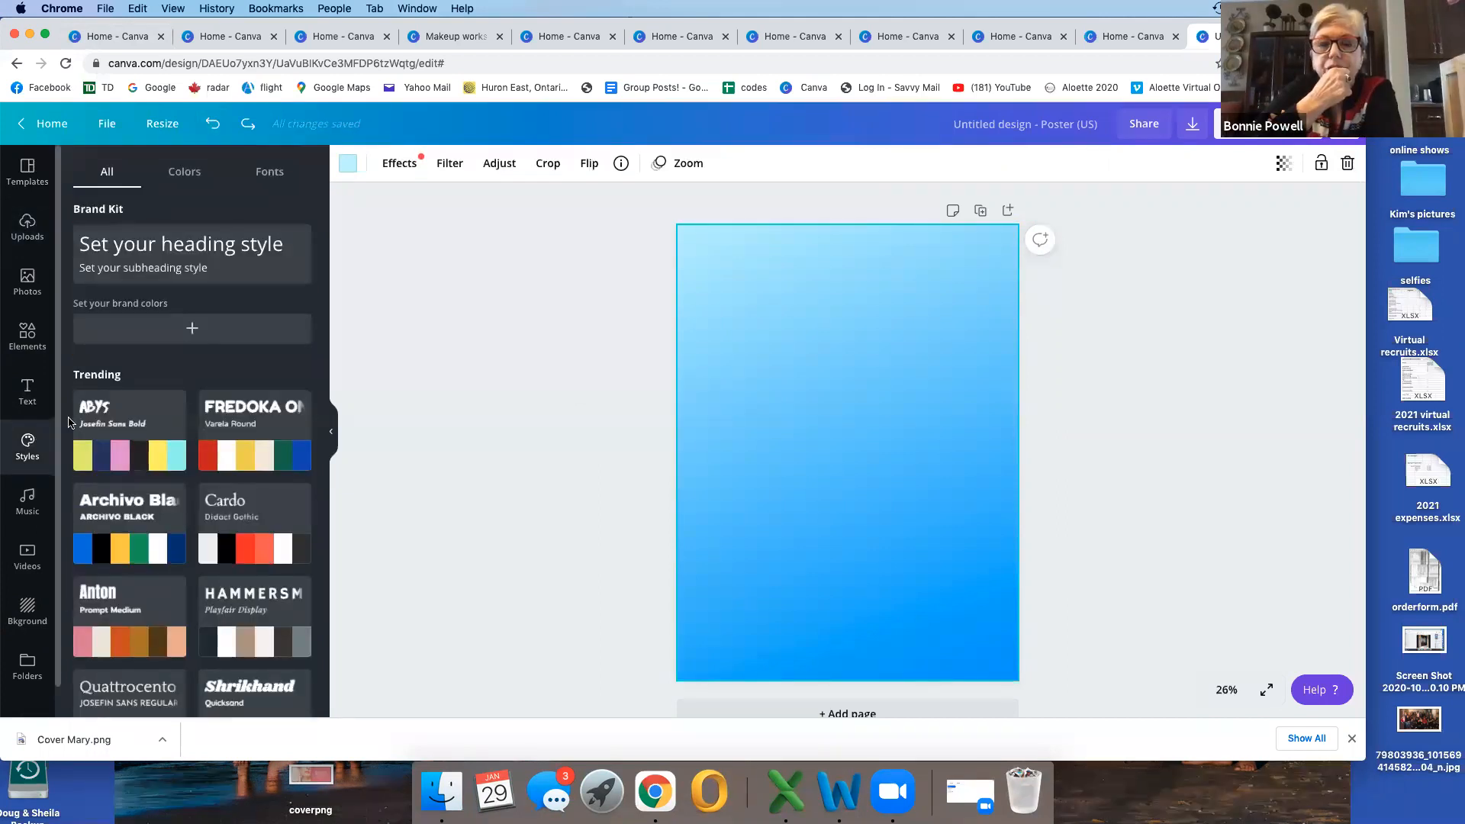
scroll(218, 388, down, 3)
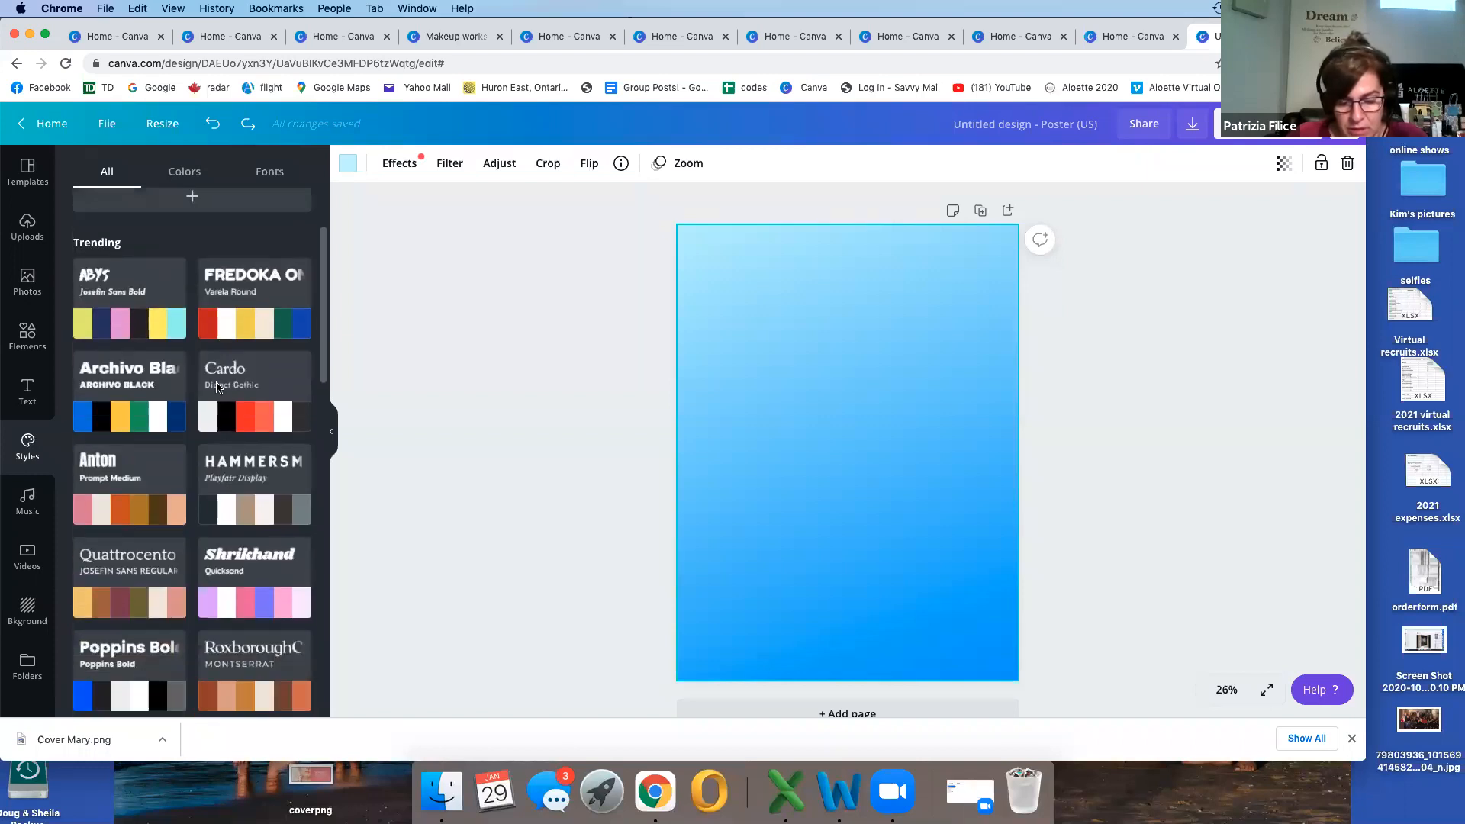
scroll(217, 388, down, 2)
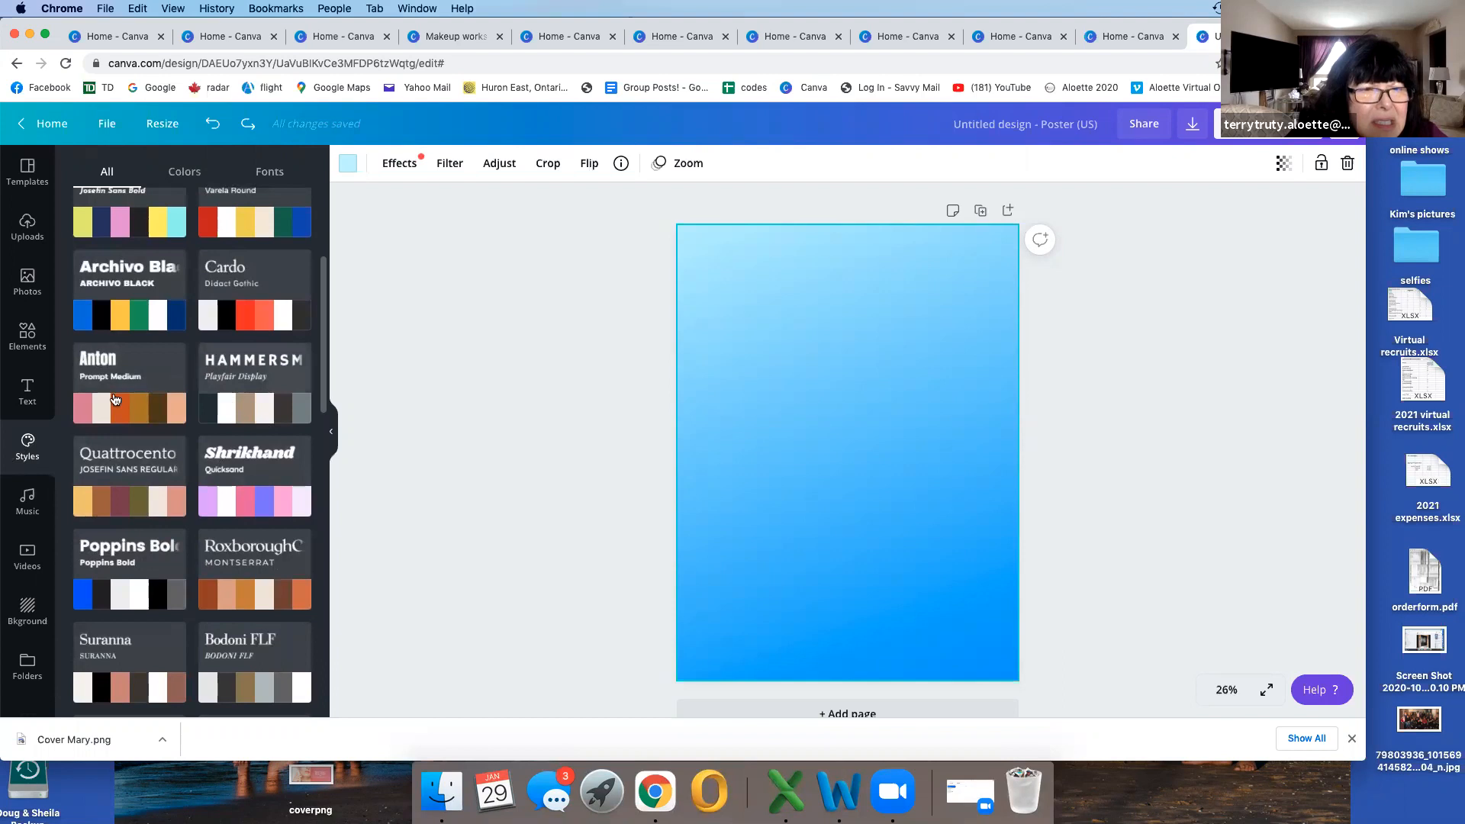
scroll(142, 398, down, 2)
scroll(143, 398, down, 13)
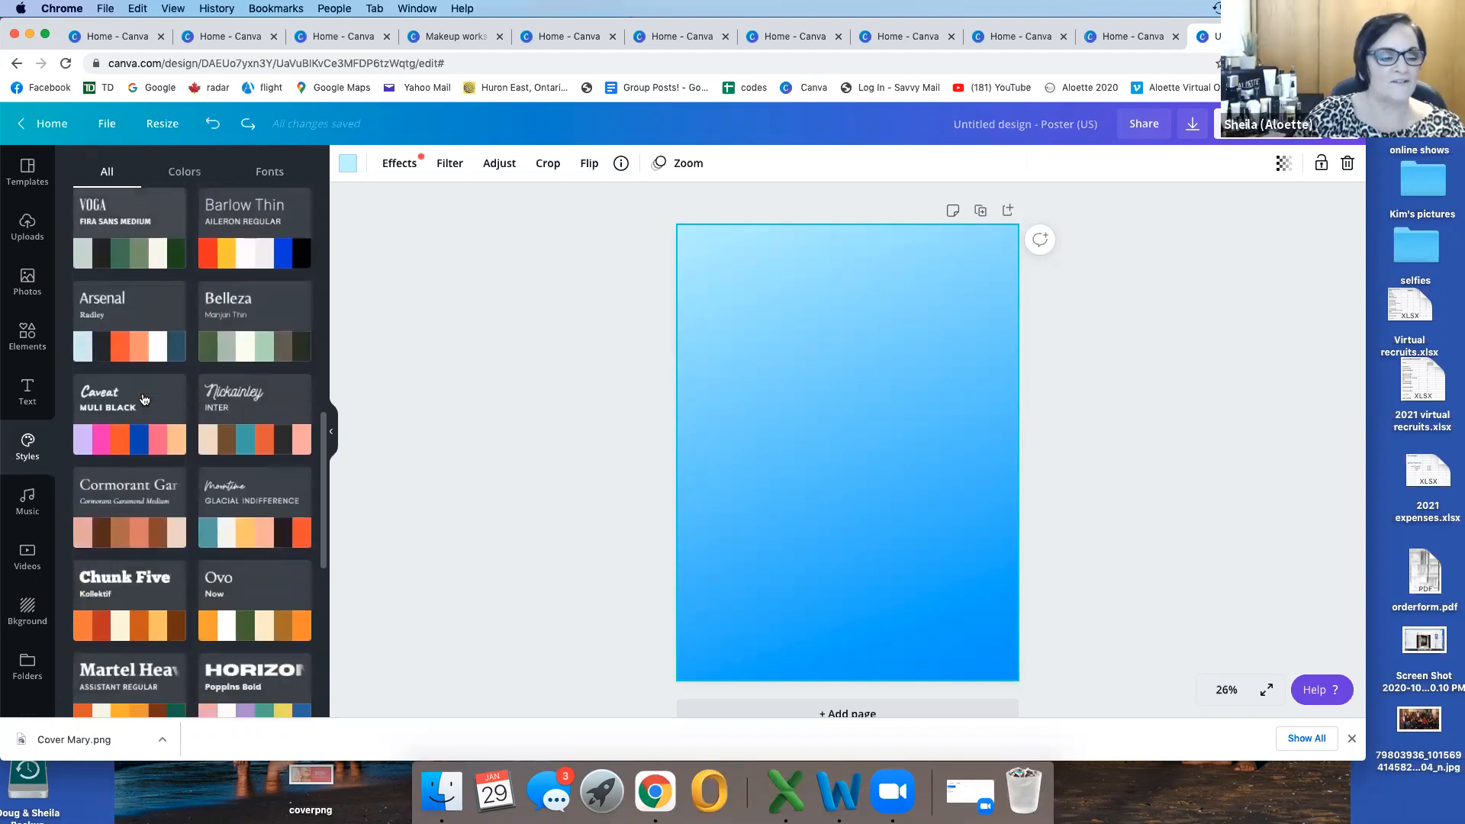
scroll(143, 398, down, 4)
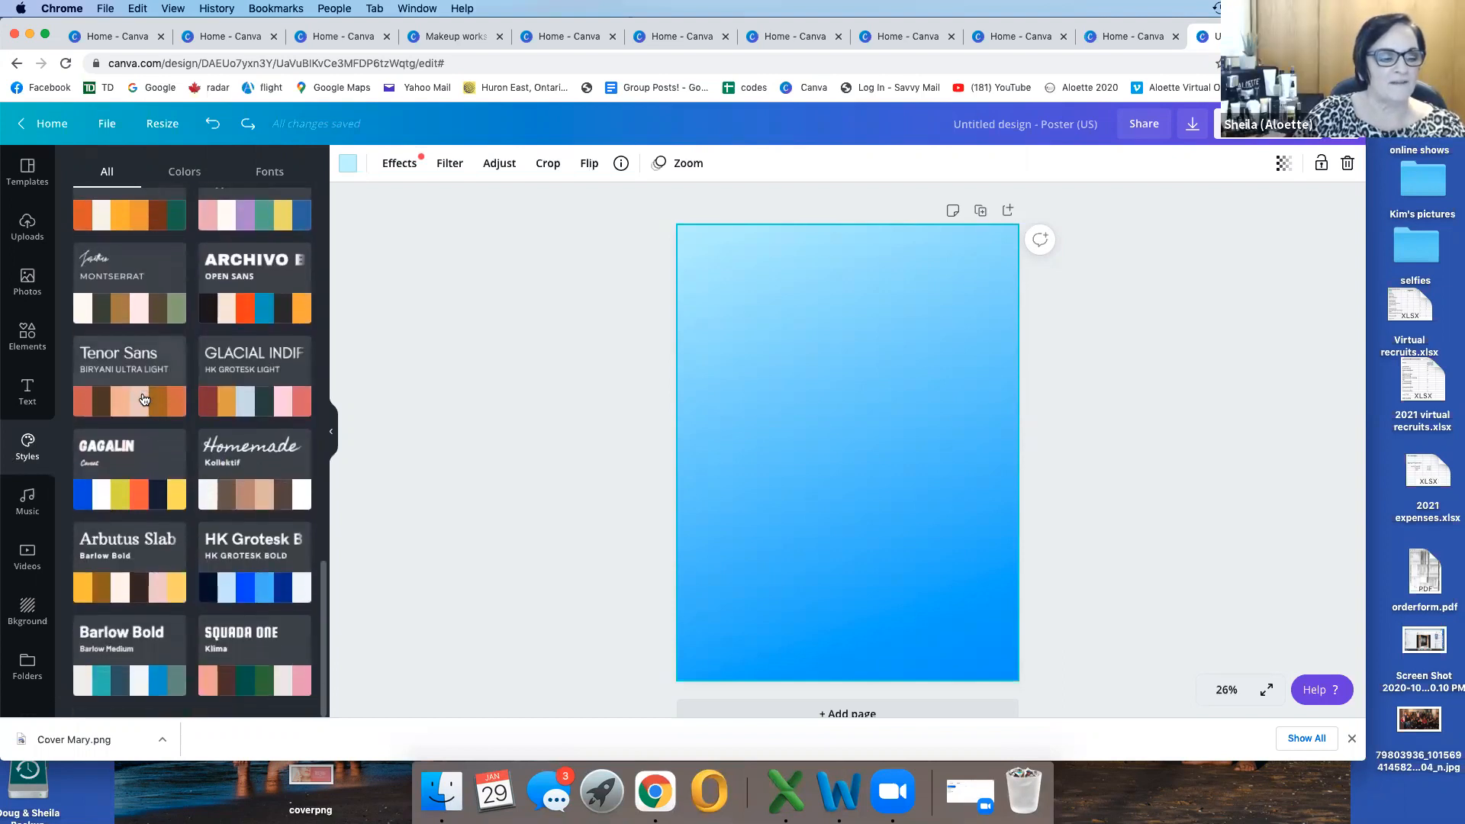
click(254, 675)
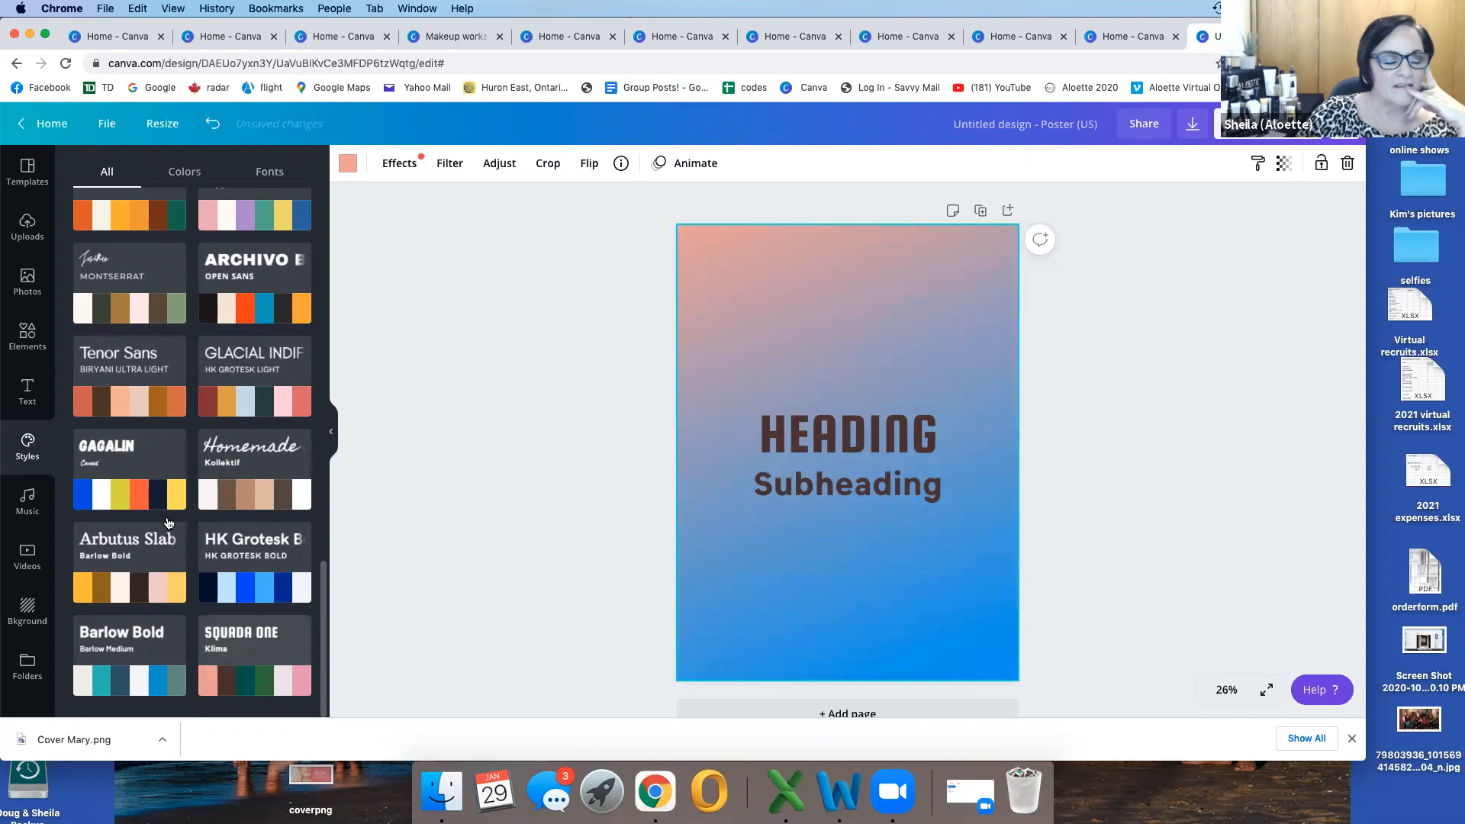
scroll(191, 428, up, 3)
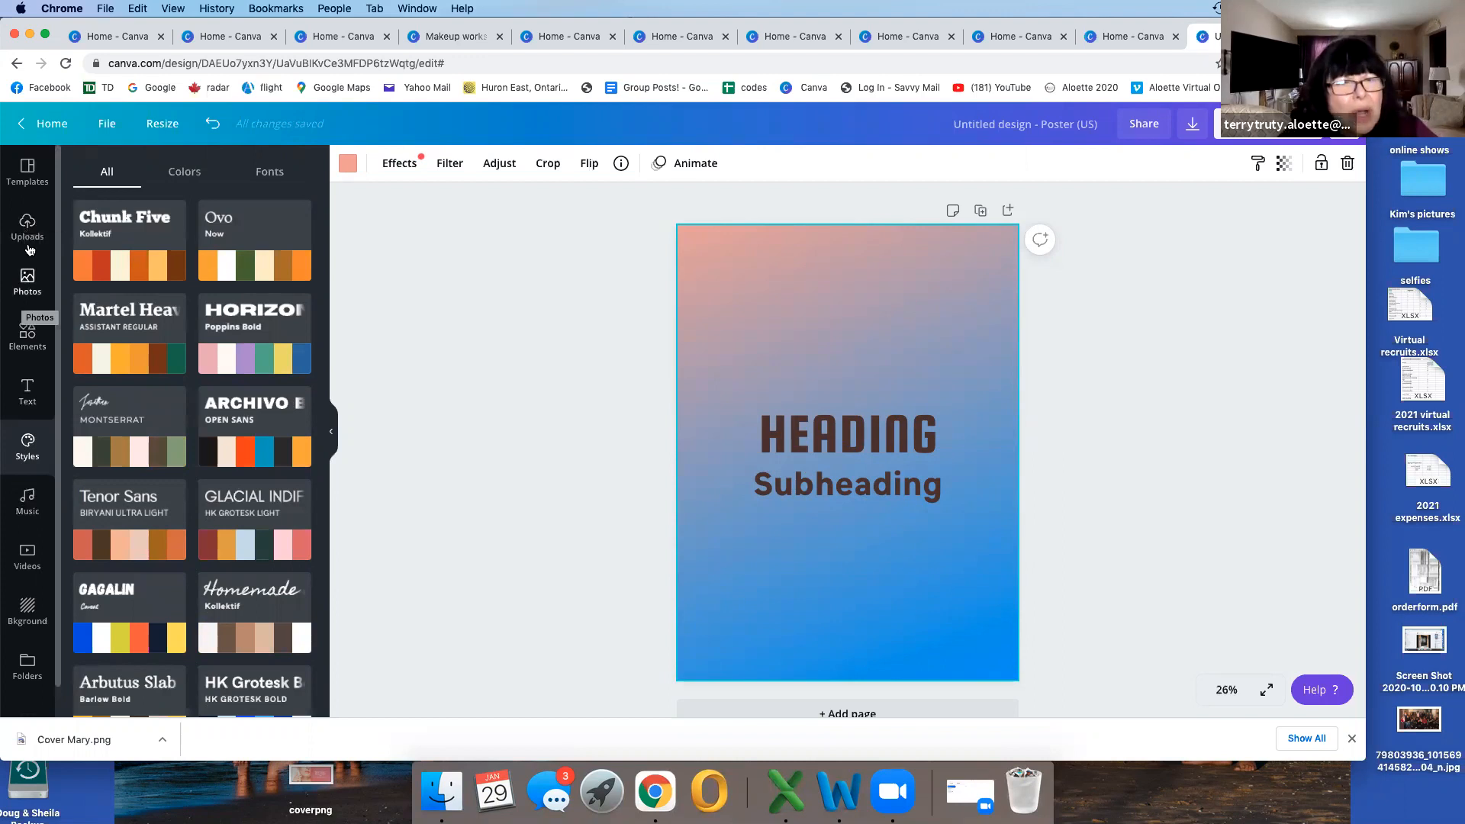
Step: Browse the uploaded images for product photos suited to the poster
click(31, 223)
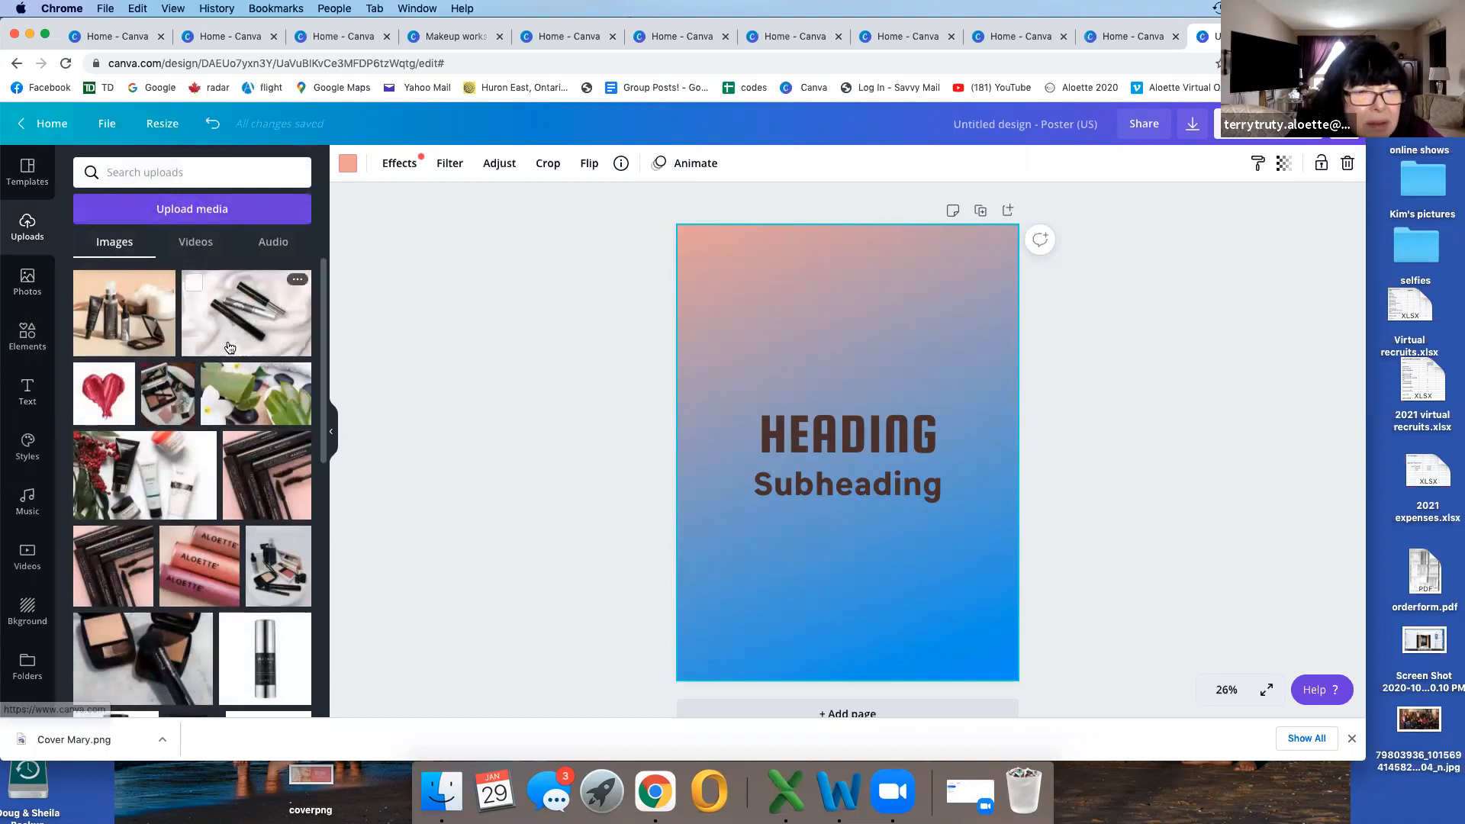
scroll(230, 381, down, 5)
scroll(230, 382, down, 10)
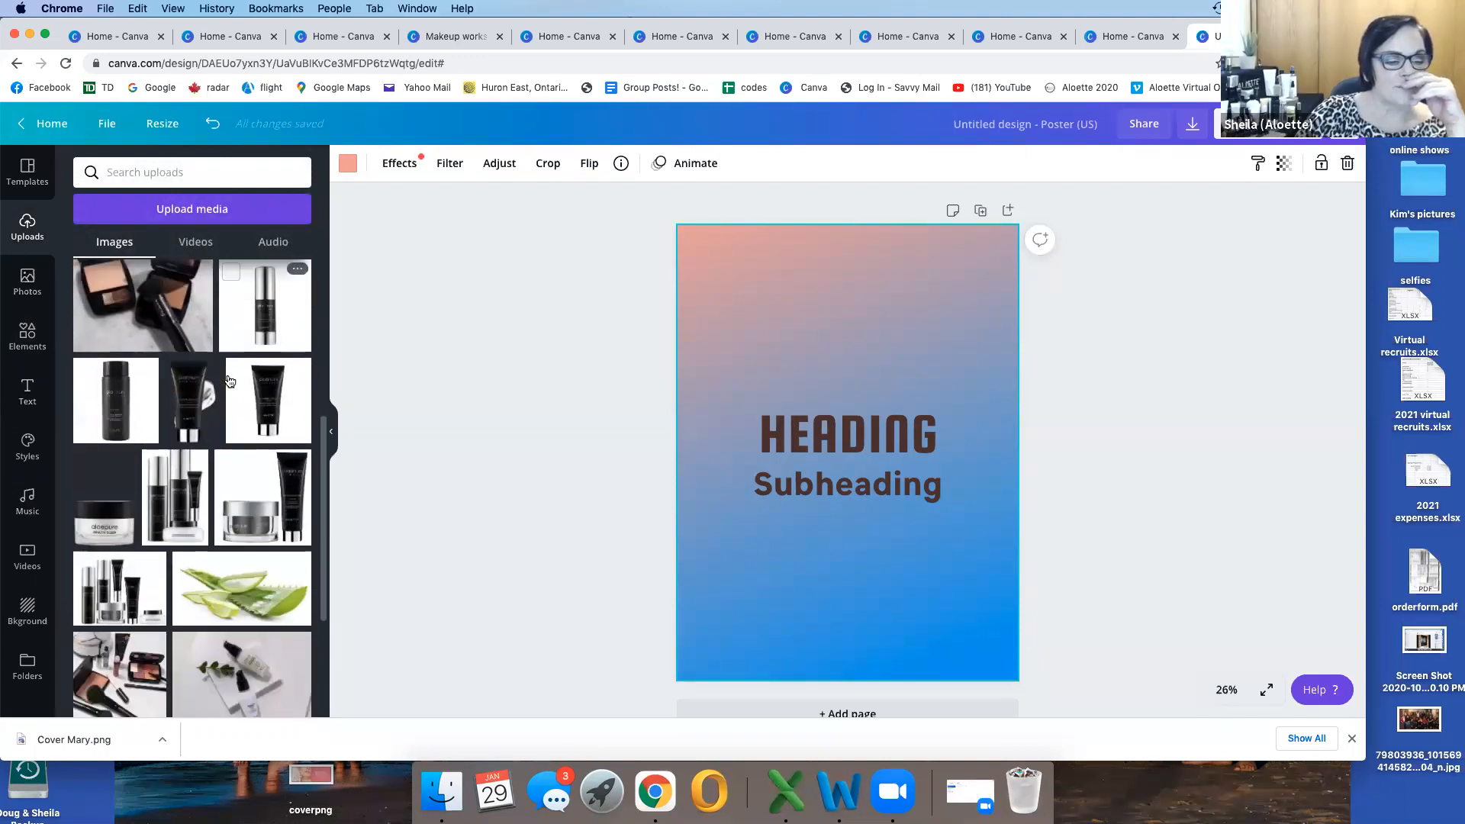
scroll(230, 381, down, 1)
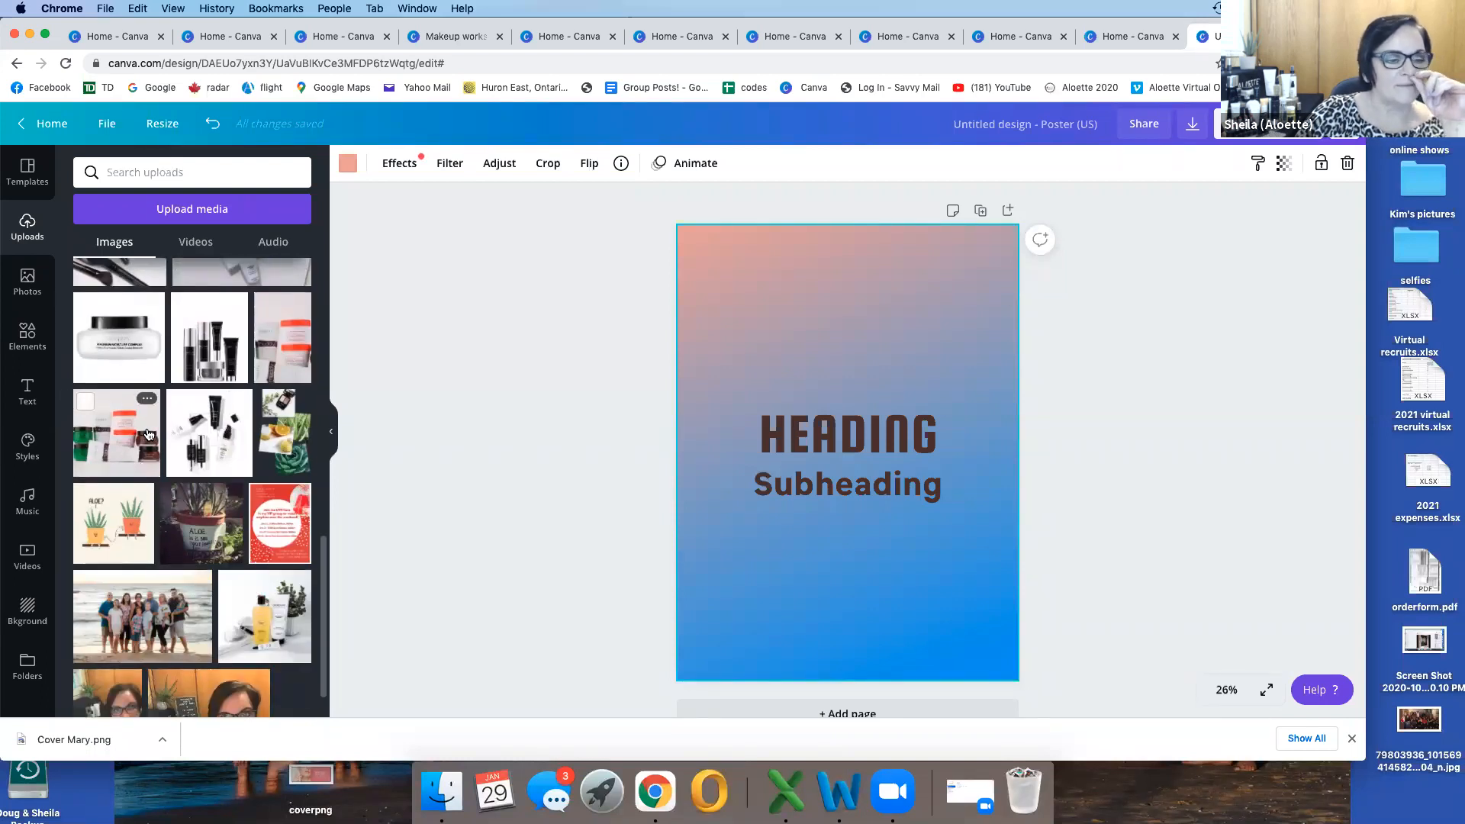
scroll(148, 434, down, 1)
scroll(153, 423, up, 4)
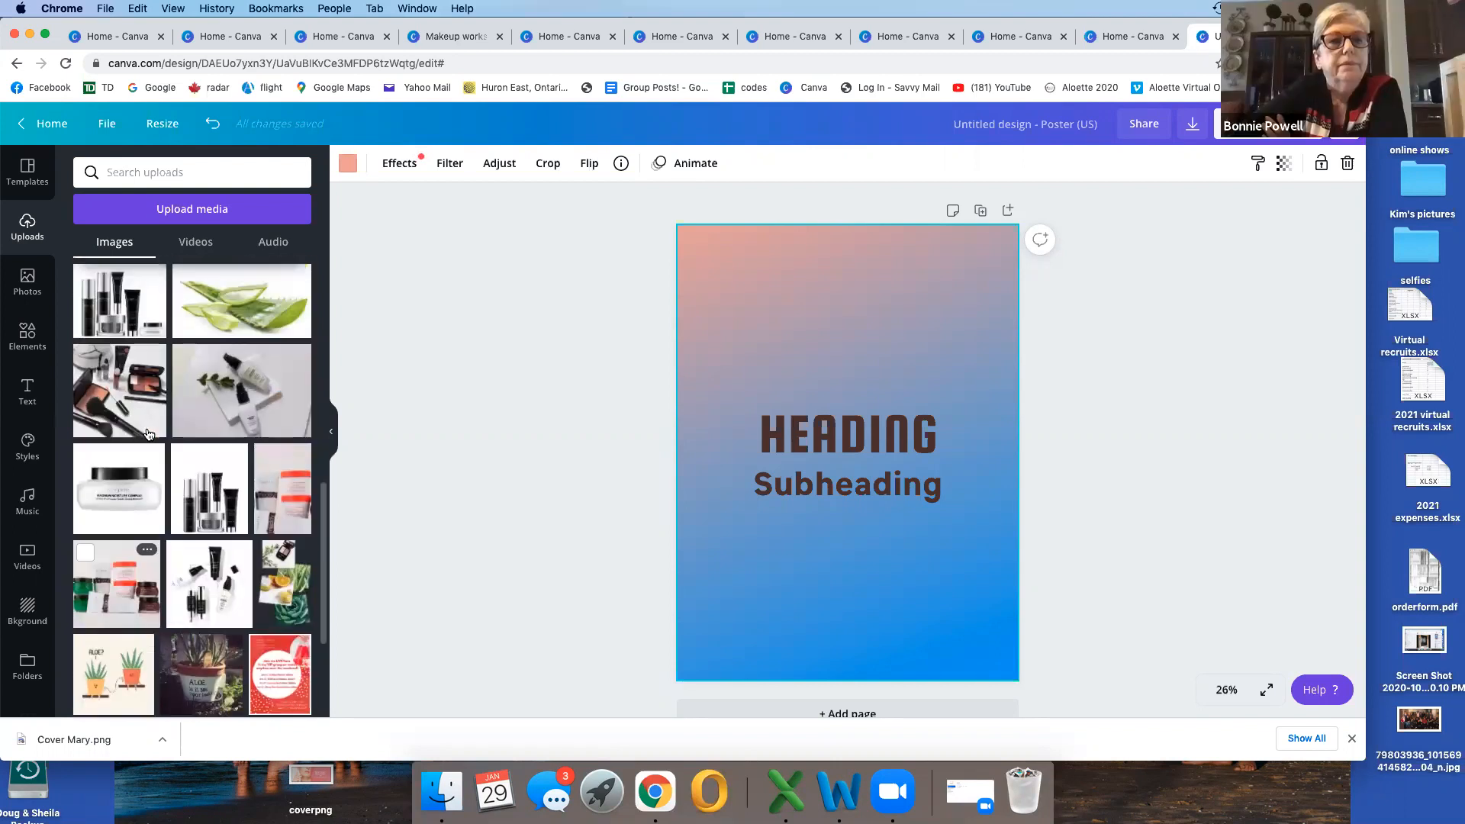
scroll(158, 415, up, 10)
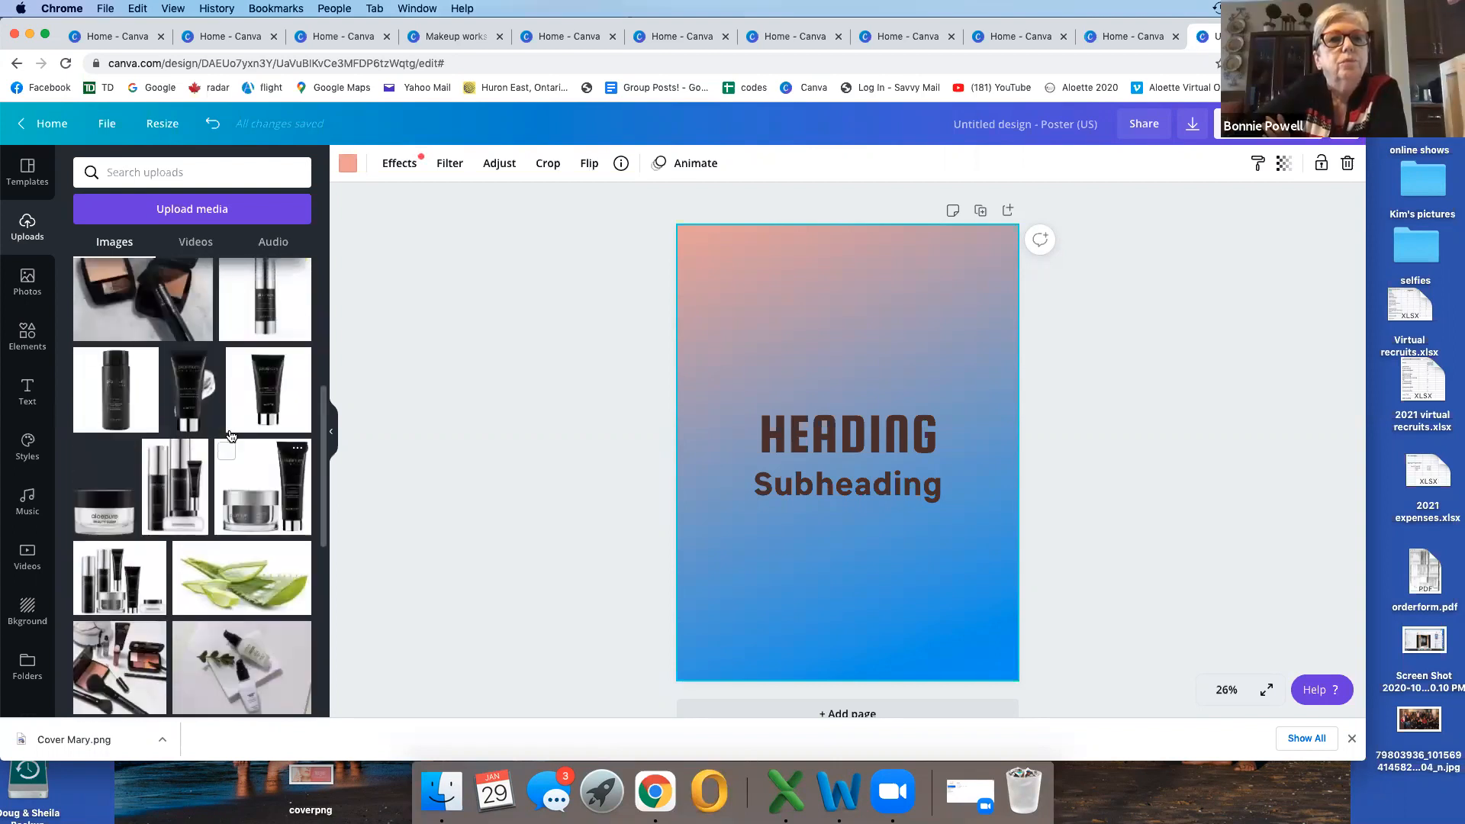
Step: Leave the gradient poster, open the existing "Save the date" design to view it, and return to the home page
click(54, 123)
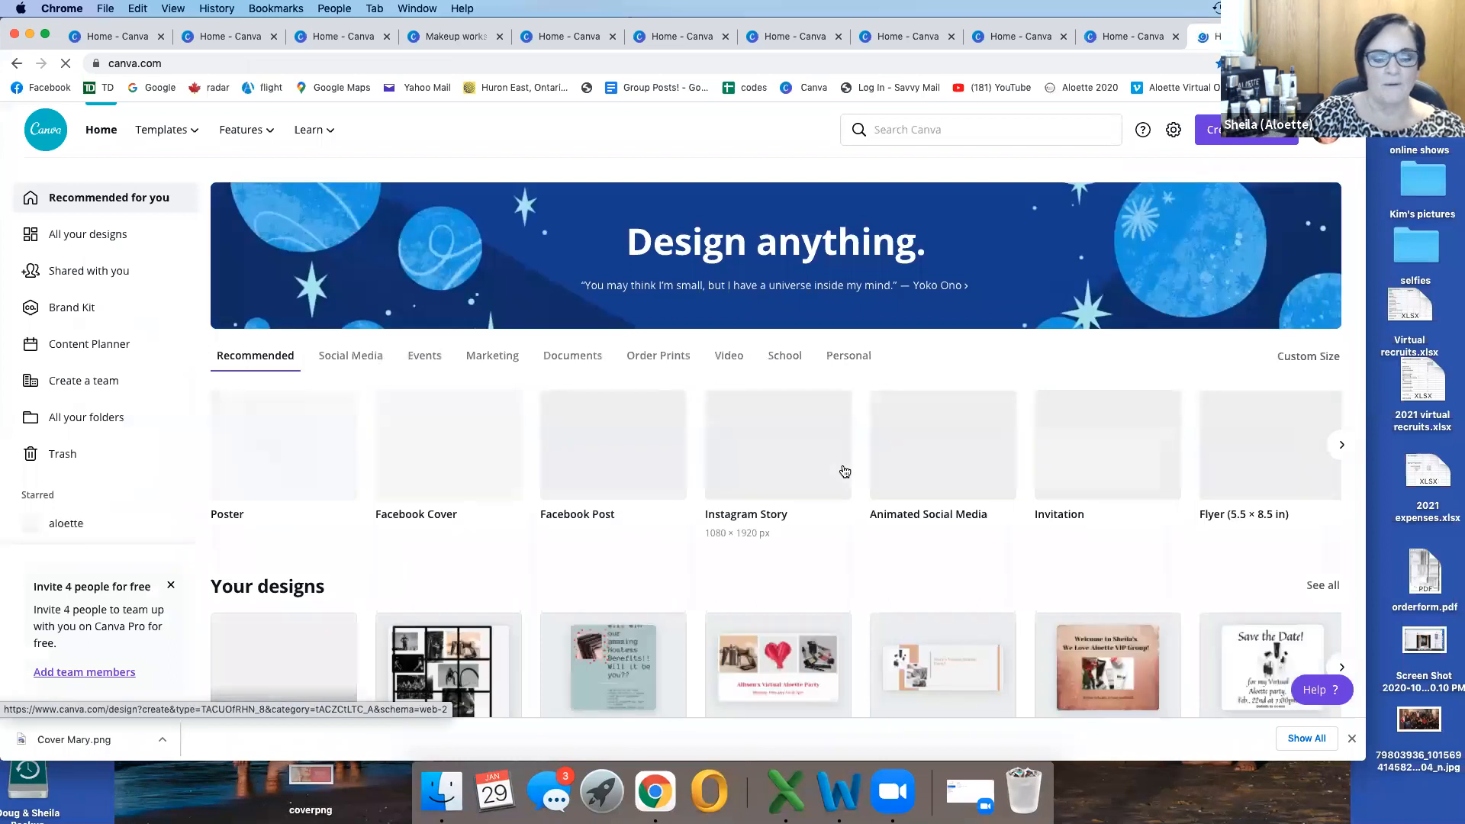
scroll(845, 472, down, 2)
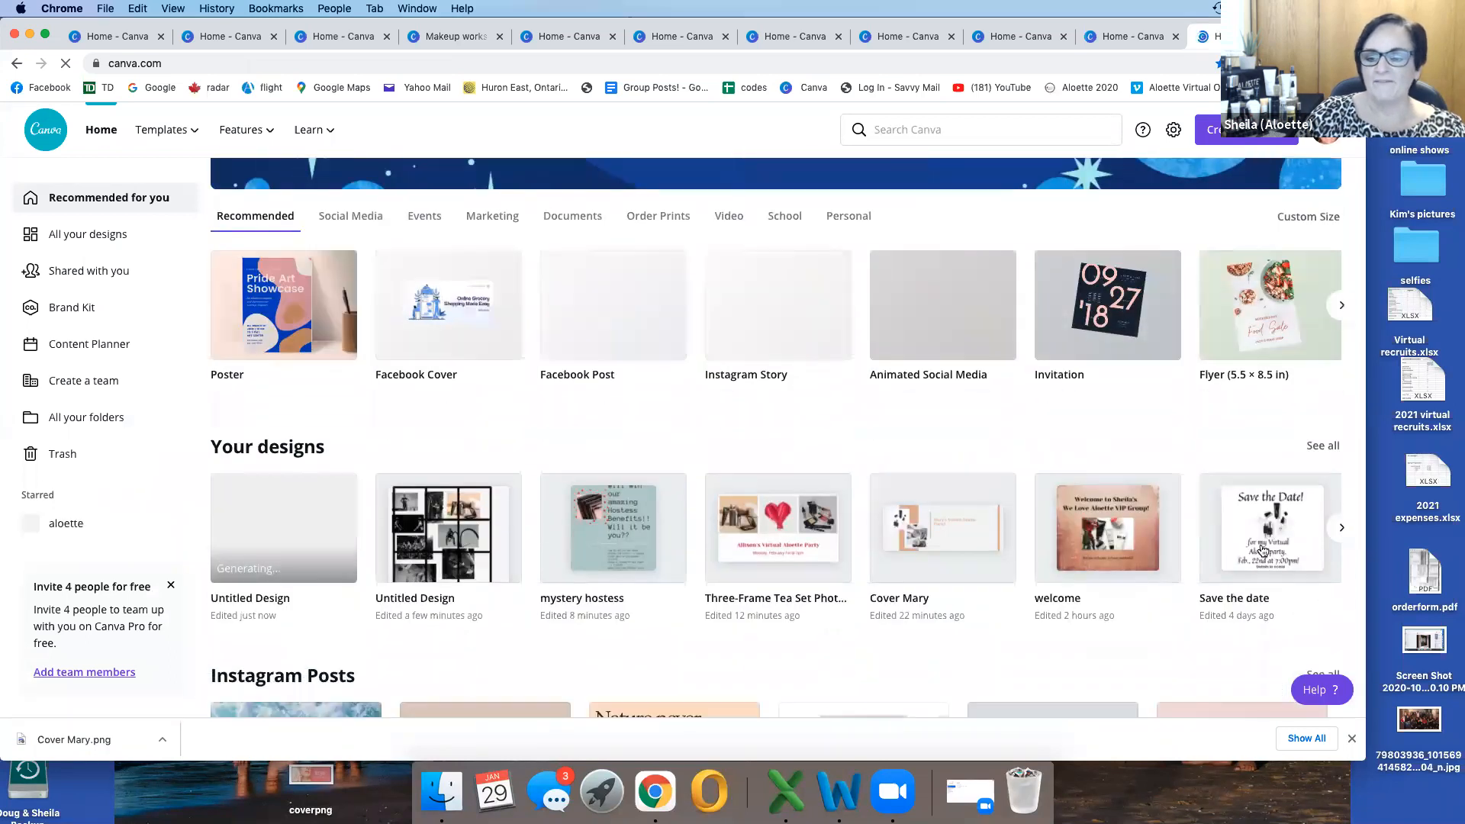
click(1265, 545)
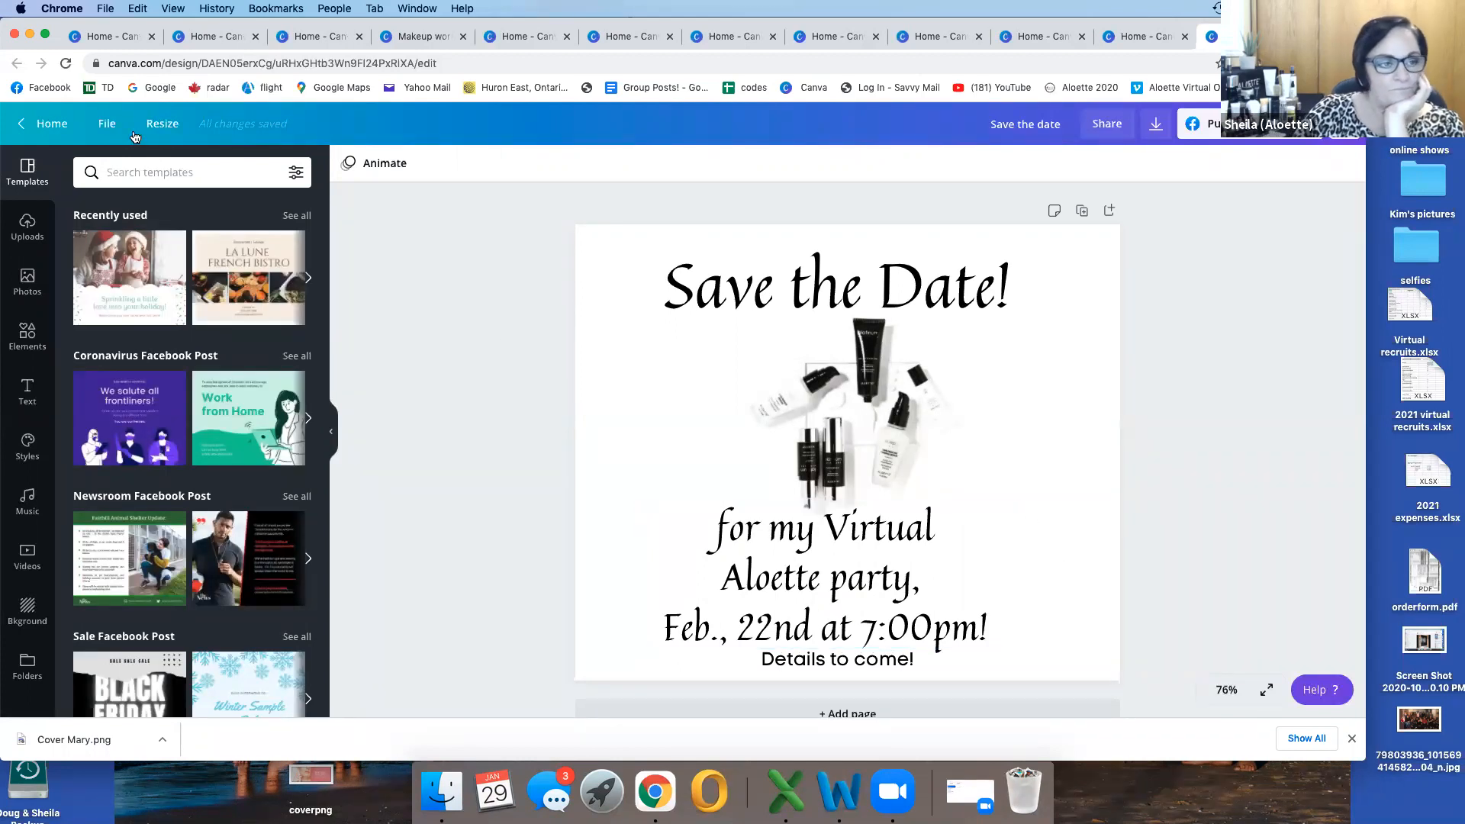
click(44, 126)
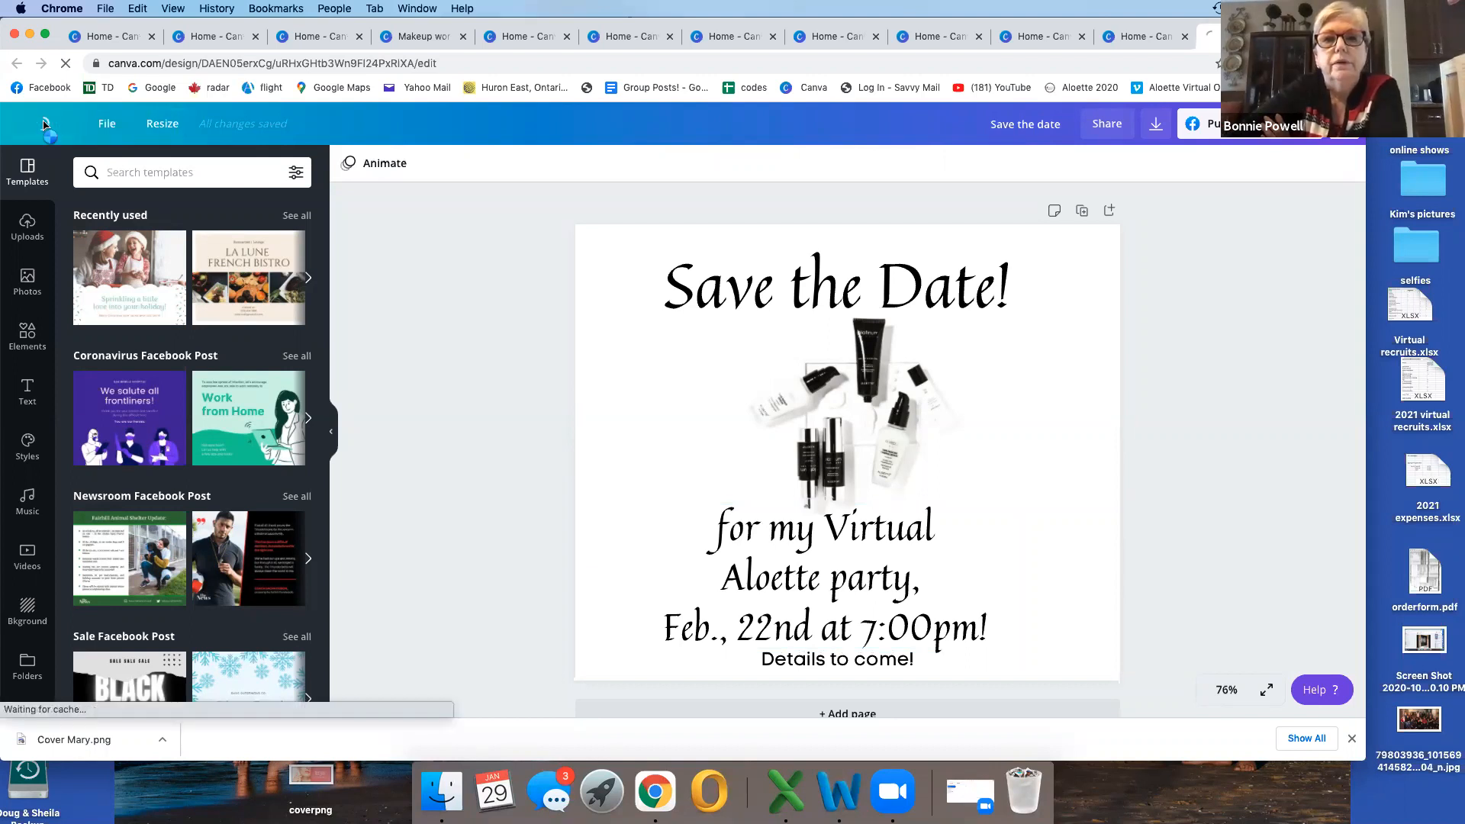